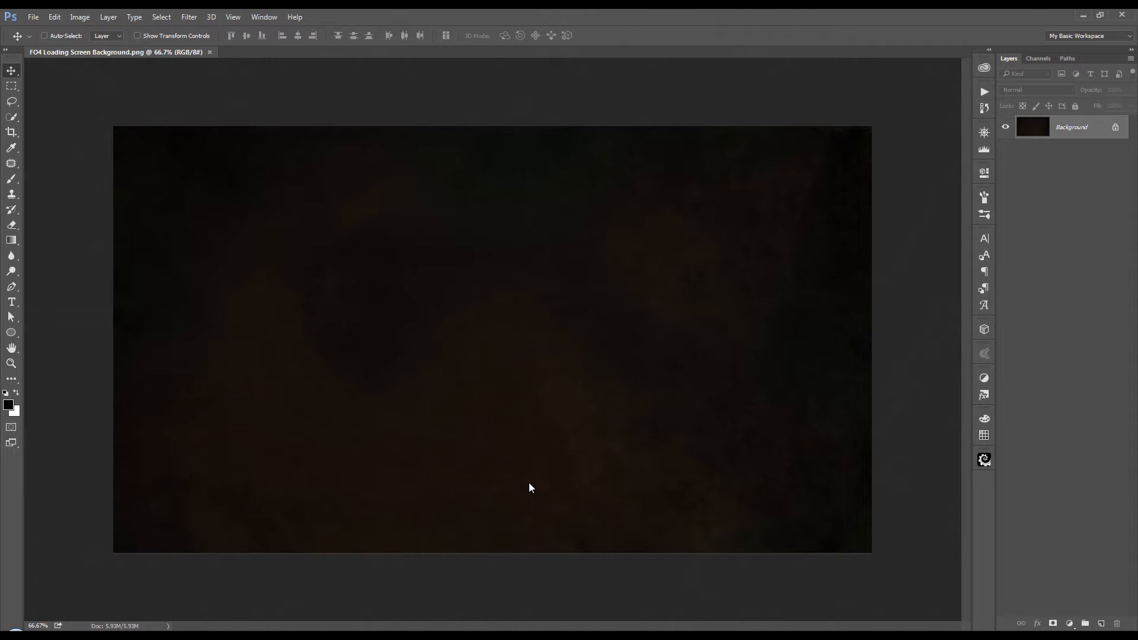
# Step: Show the rulers around the loading screen background image
pyautogui.scroll(1, 533, 469)
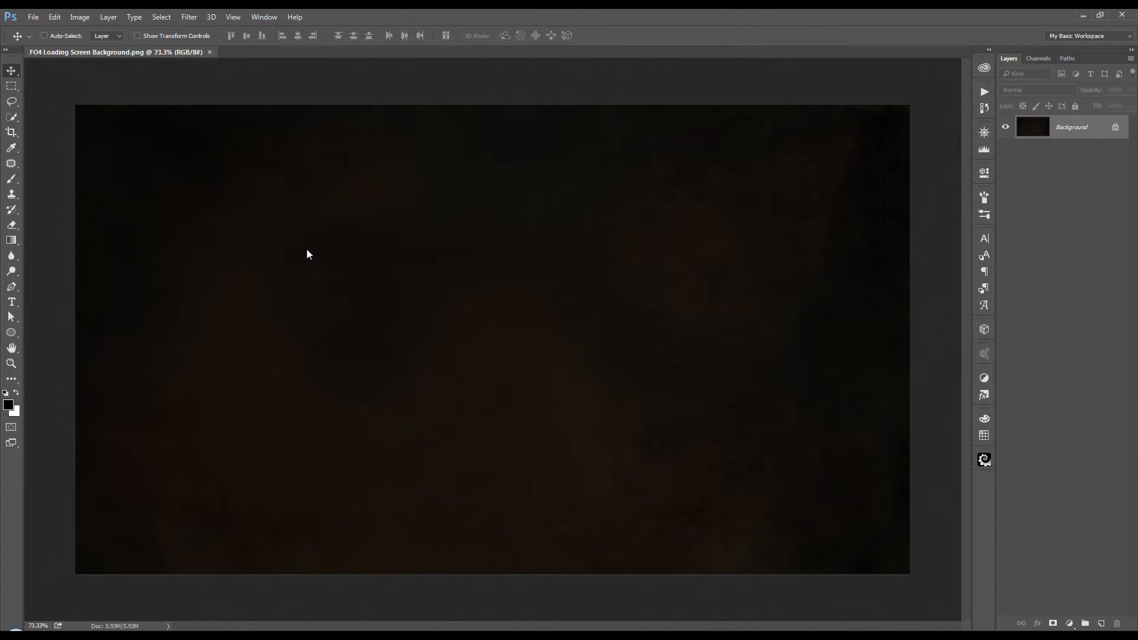
pyautogui.click(236, 18)
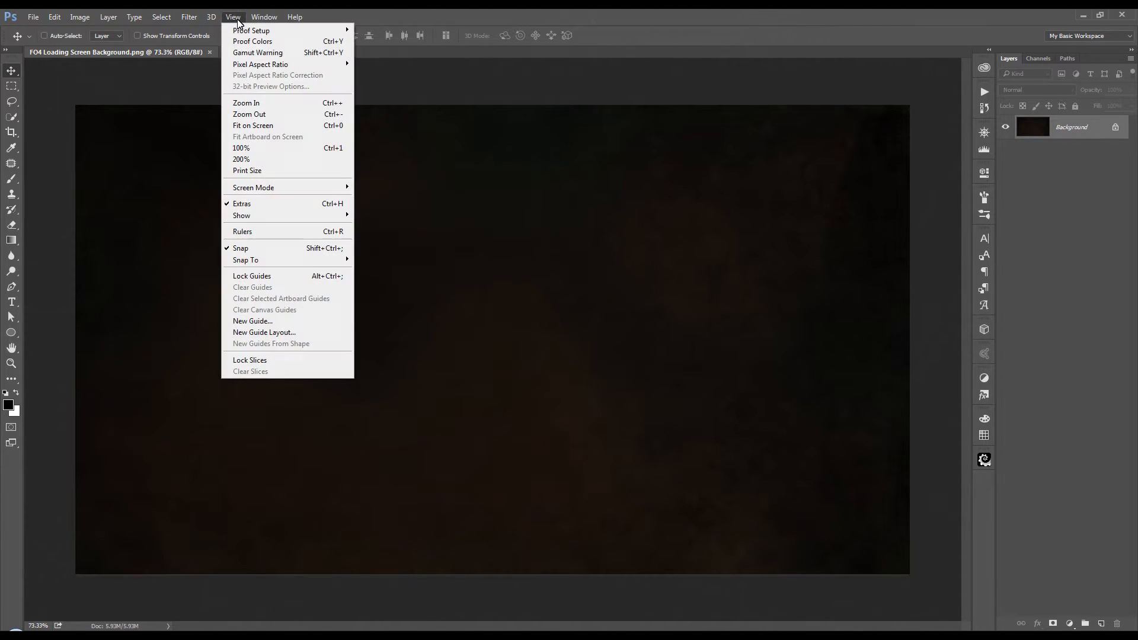
pyautogui.click(263, 233)
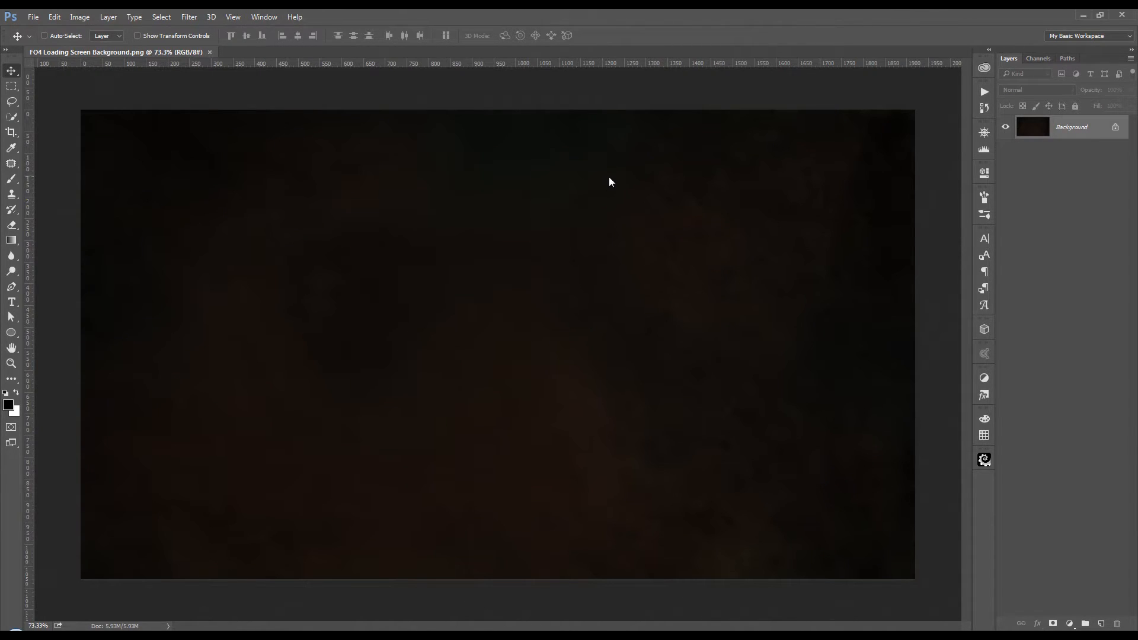
# Step: Create a new guide layout with 15 columns and 9 rows, clearing existing guides and using no margin
pyautogui.click(232, 22)
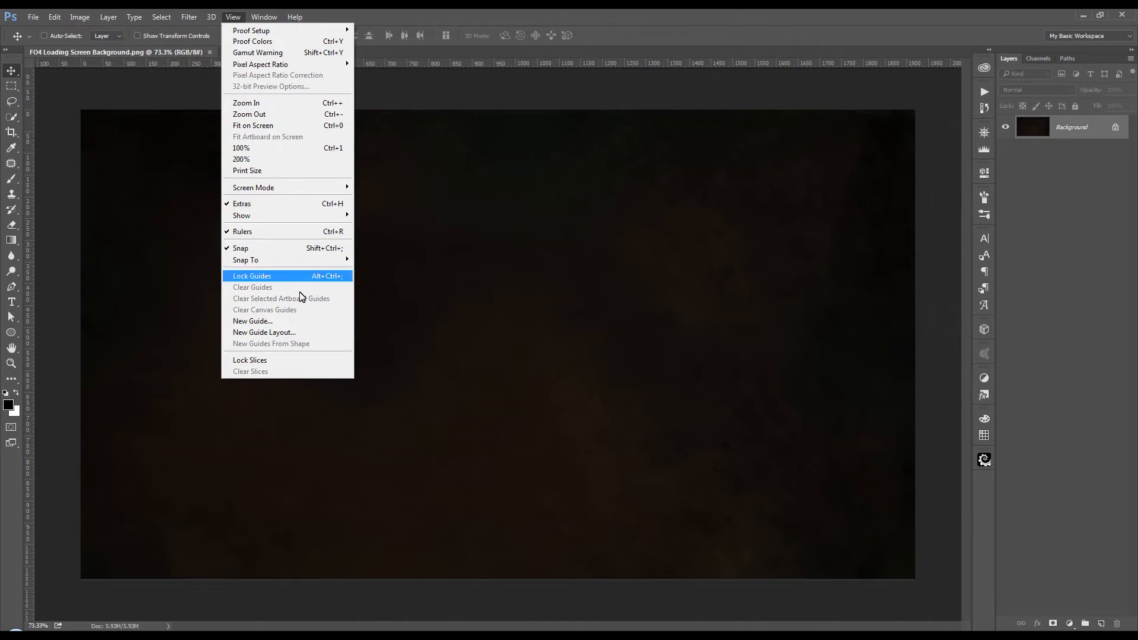
pyautogui.click(330, 338)
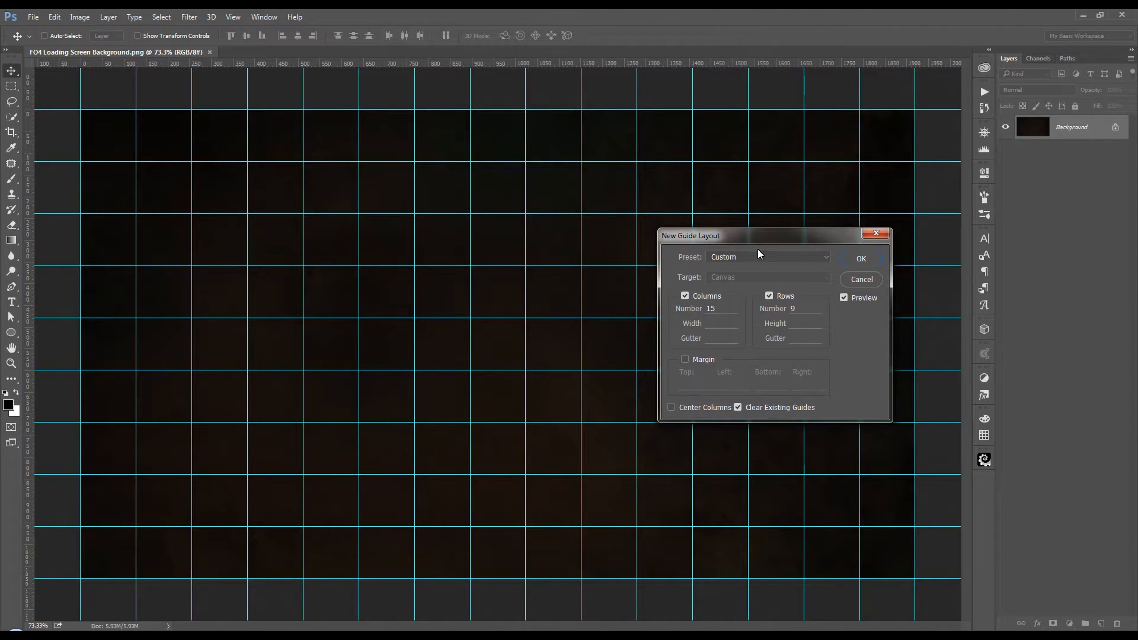
pyautogui.moveTo(765, 242); pyautogui.dragTo(776, 269)
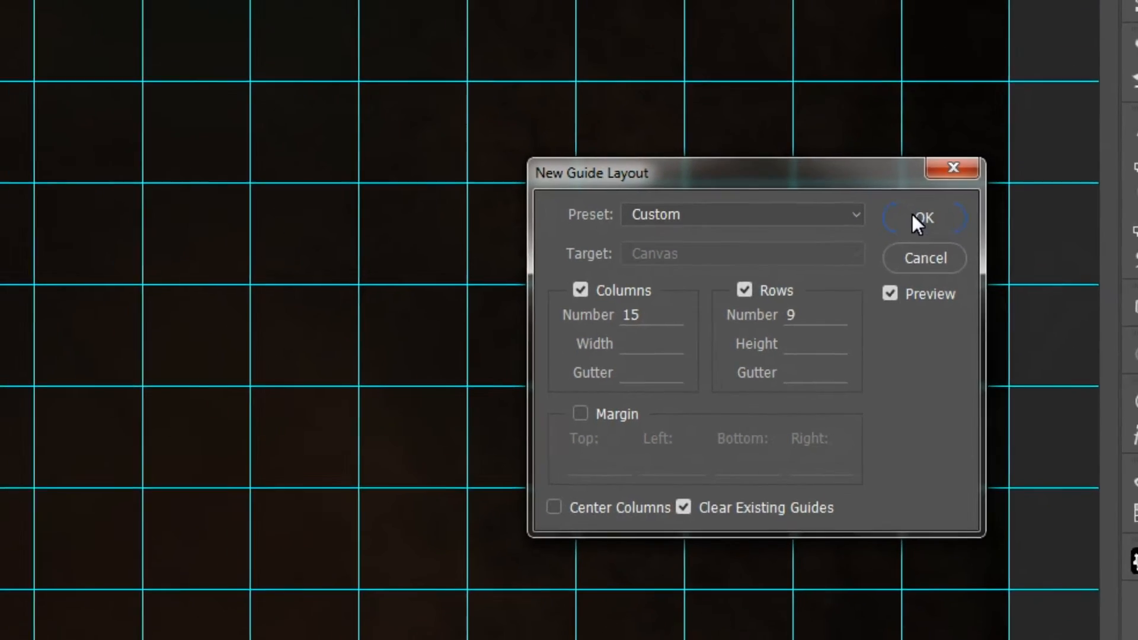
pyautogui.click(814, 122)
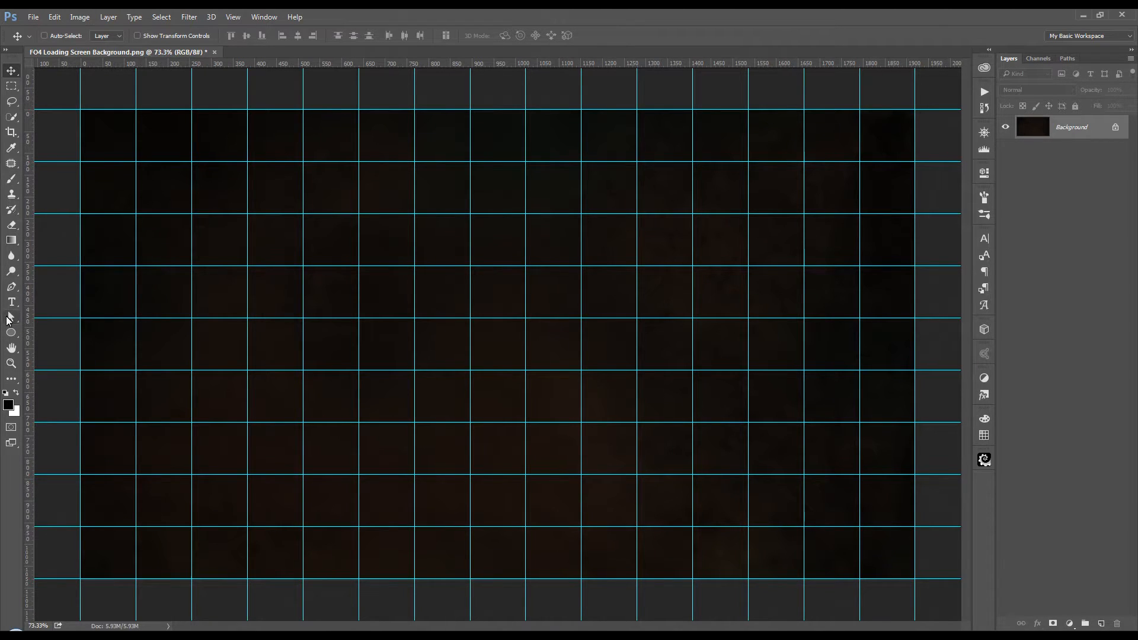
# Step: Choose the Line tool and change its stroke colour to white
pyautogui.click(11, 335)
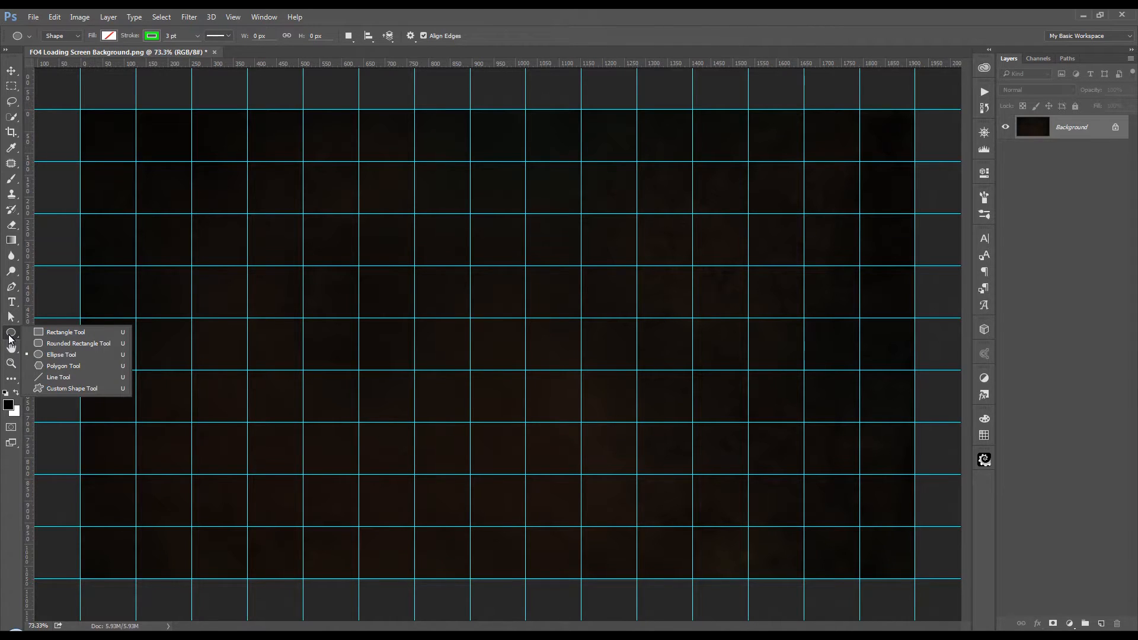
pyautogui.click(59, 378)
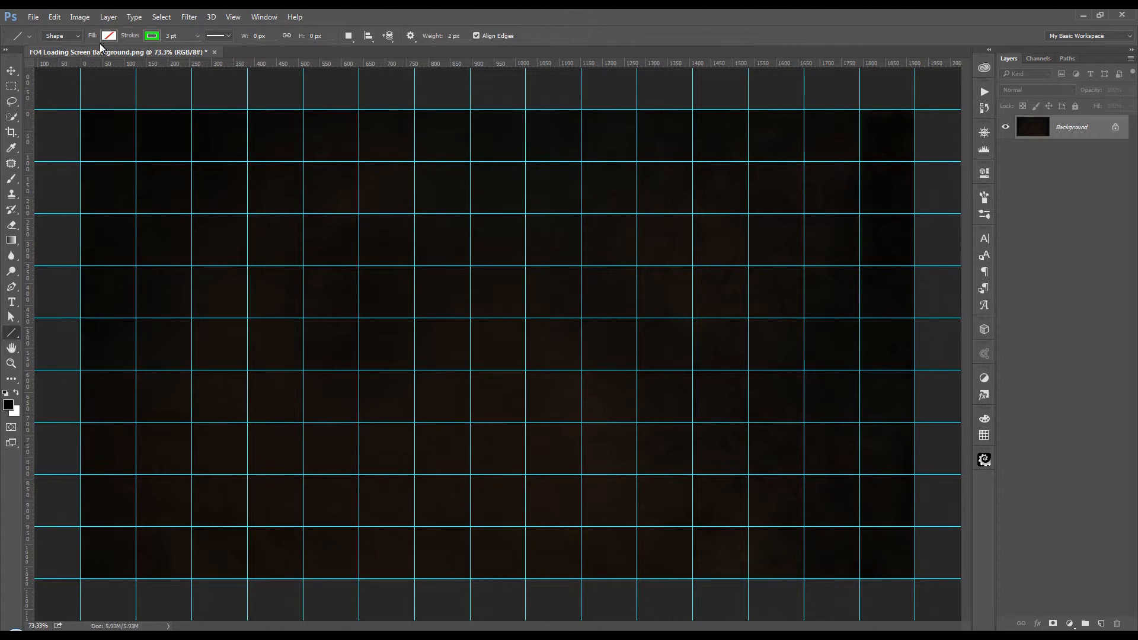
pyautogui.click(158, 38)
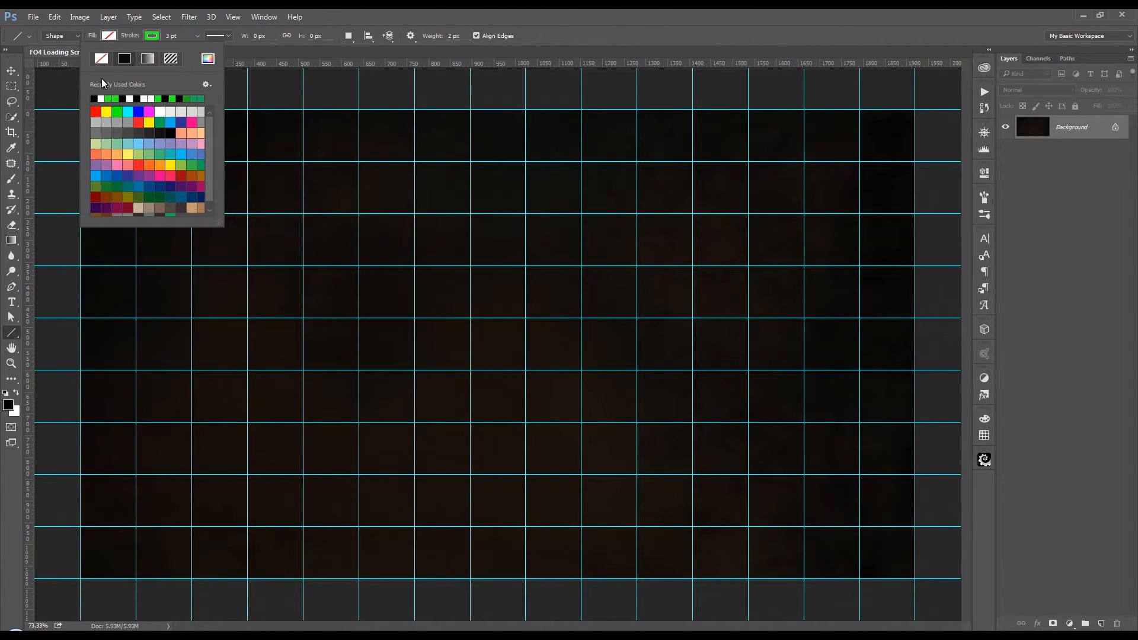
pyautogui.click(101, 99)
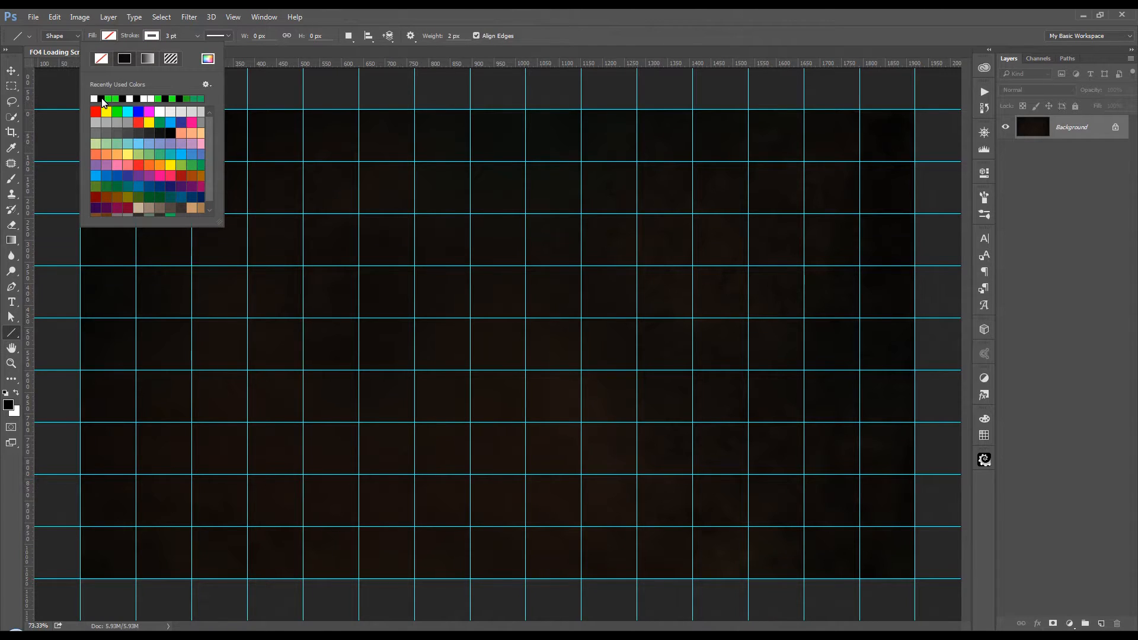
pyautogui.click(152, 41)
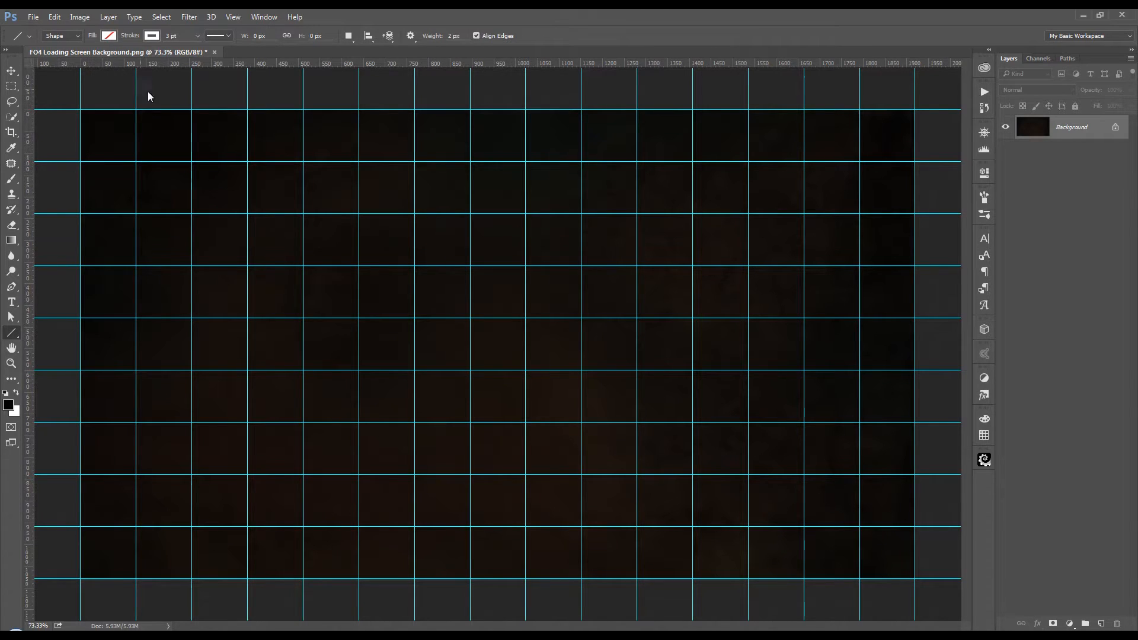
# Step: Draw straight vertical lines along all the inner column guides, extending each past the top and bottom of the canvas
pyautogui.moveTo(135, 88); pyautogui.dragTo(137, 597)
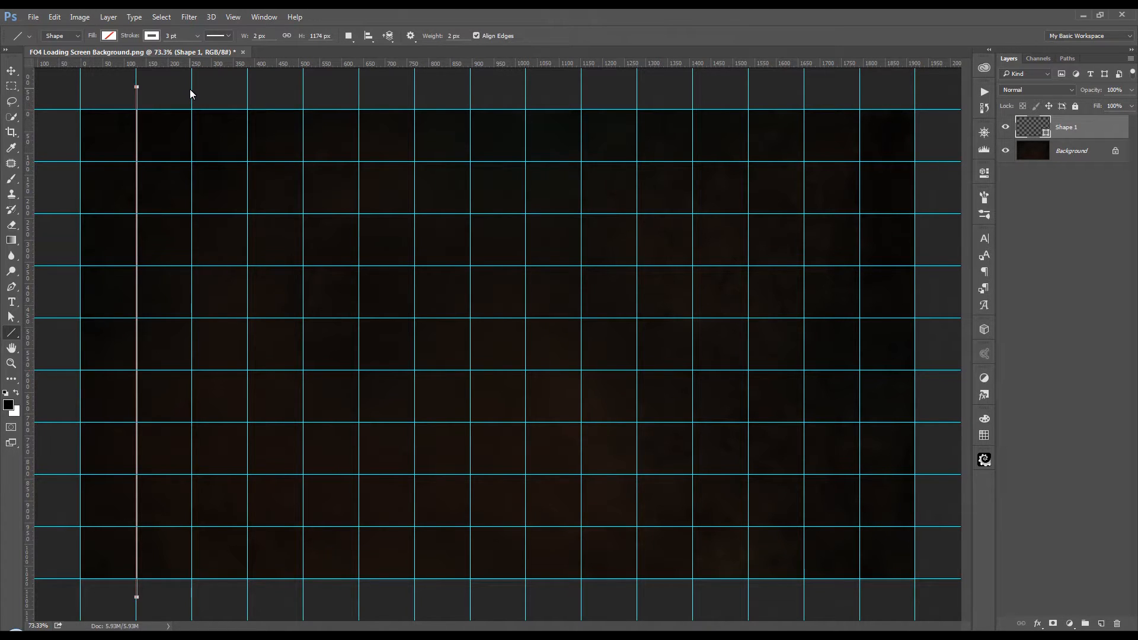
pyautogui.moveTo(190, 87); pyautogui.dragTo(192, 604)
pyautogui.moveTo(247, 87)
pyautogui.mouseDown()
pyautogui.moveTo(276, 280)
pyautogui.moveTo(247, 605)
pyautogui.mouseUp()
pyautogui.moveTo(304, 87); pyautogui.dragTo(303, 598)
pyautogui.moveTo(358, 87)
pyautogui.mouseDown()
pyautogui.moveTo(383, 148)
pyautogui.moveTo(359, 605)
pyautogui.mouseUp()
pyautogui.moveTo(415, 97); pyautogui.dragTo(415, 605)
pyautogui.moveTo(470, 598); pyautogui.dragTo(470, 92)
pyautogui.moveTo(525, 88); pyautogui.dragTo(525, 605)
pyautogui.moveTo(582, 90); pyautogui.dragTo(581, 596)
pyautogui.moveTo(637, 597)
pyautogui.mouseDown()
pyautogui.moveTo(637, 91)
pyautogui.moveTo(693, 596)
pyautogui.moveTo(748, 92)
pyautogui.moveTo(804, 596)
pyautogui.mouseUp()
pyautogui.moveTo(859, 592)
pyautogui.mouseDown()
pyautogui.moveTo(831, 237)
pyautogui.moveTo(860, 92)
pyautogui.mouseUp()
# Step: Draw straight horizontal lines along all the inner row guides, extending each past both sides of the canvas
pyautogui.moveTo(937, 162); pyautogui.dragTo(63, 161)
pyautogui.moveTo(69, 213)
pyautogui.mouseDown()
pyautogui.moveTo(470, 289)
pyautogui.moveTo(945, 214)
pyautogui.mouseUp()
pyautogui.moveTo(945, 266)
pyautogui.mouseDown()
pyautogui.moveTo(84, 310)
pyautogui.moveTo(63, 265)
pyautogui.mouseUp()
pyautogui.moveTo(69, 318)
pyautogui.mouseDown()
pyautogui.moveTo(871, 342)
pyautogui.moveTo(944, 318)
pyautogui.mouseUp()
pyautogui.moveTo(62, 370); pyautogui.dragTo(944, 370)
pyautogui.moveTo(944, 422)
pyautogui.mouseDown()
pyautogui.moveTo(734, 468)
pyautogui.moveTo(63, 422)
pyautogui.mouseUp()
pyautogui.moveTo(64, 474)
pyautogui.mouseDown()
pyautogui.moveTo(254, 556)
pyautogui.moveTo(944, 474)
pyautogui.mouseUp()
pyautogui.moveTo(940, 526)
pyautogui.mouseDown()
pyautogui.moveTo(884, 564)
pyautogui.moveTo(54, 527)
pyautogui.mouseUp()
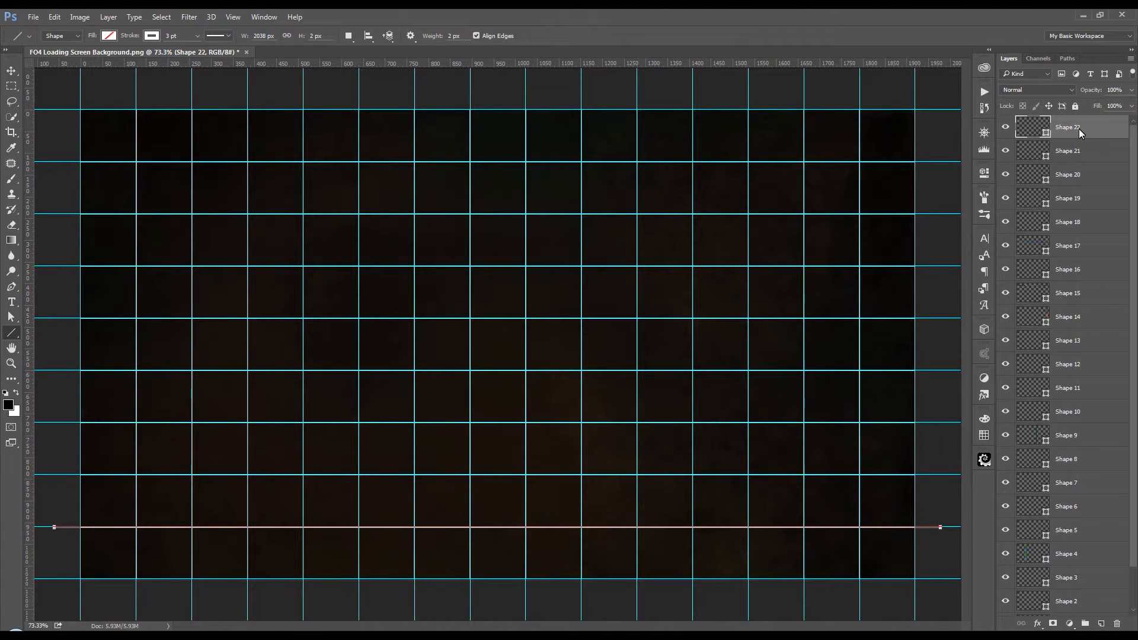
# Step: Rasterize all the line shape layers and merge them into one grid layer
pyautogui.moveTo(1134, 142); pyautogui.dragTo(1131, 246)
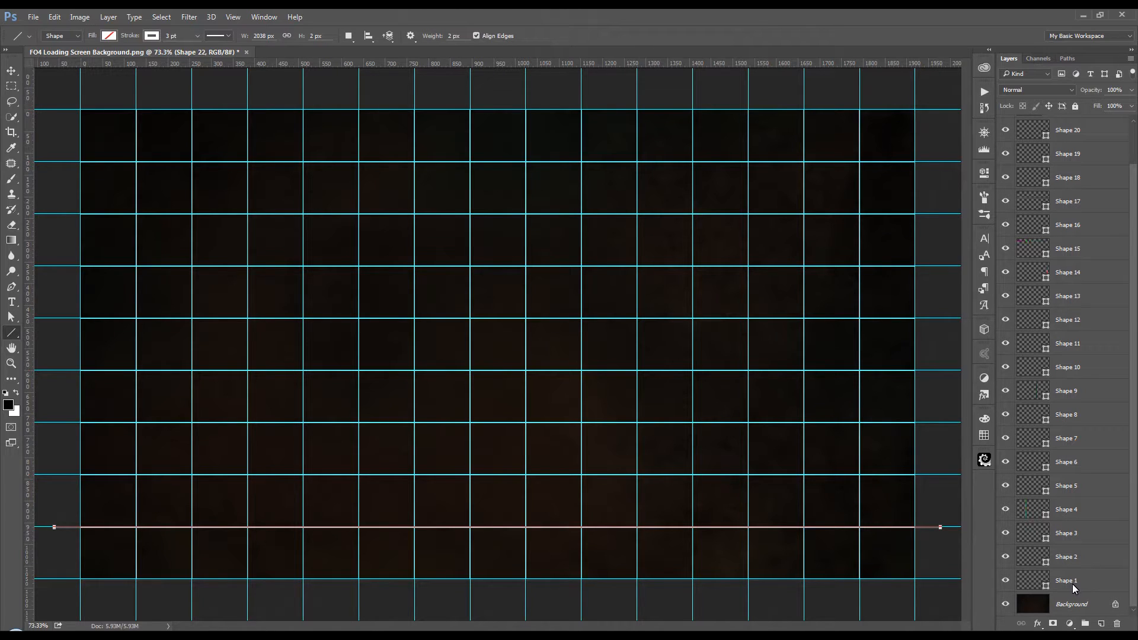
pyautogui.press('shift')
pyautogui.keyDown('shift'); pyautogui.click(1076, 581); pyautogui.keyUp('shift')
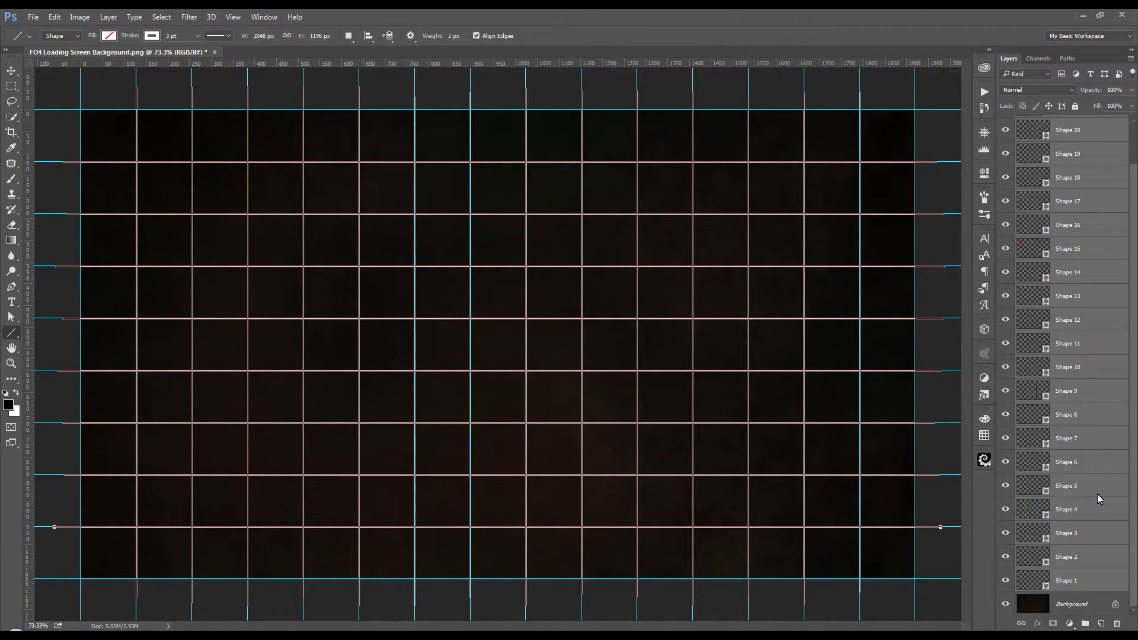
pyautogui.rightClick(1086, 378)
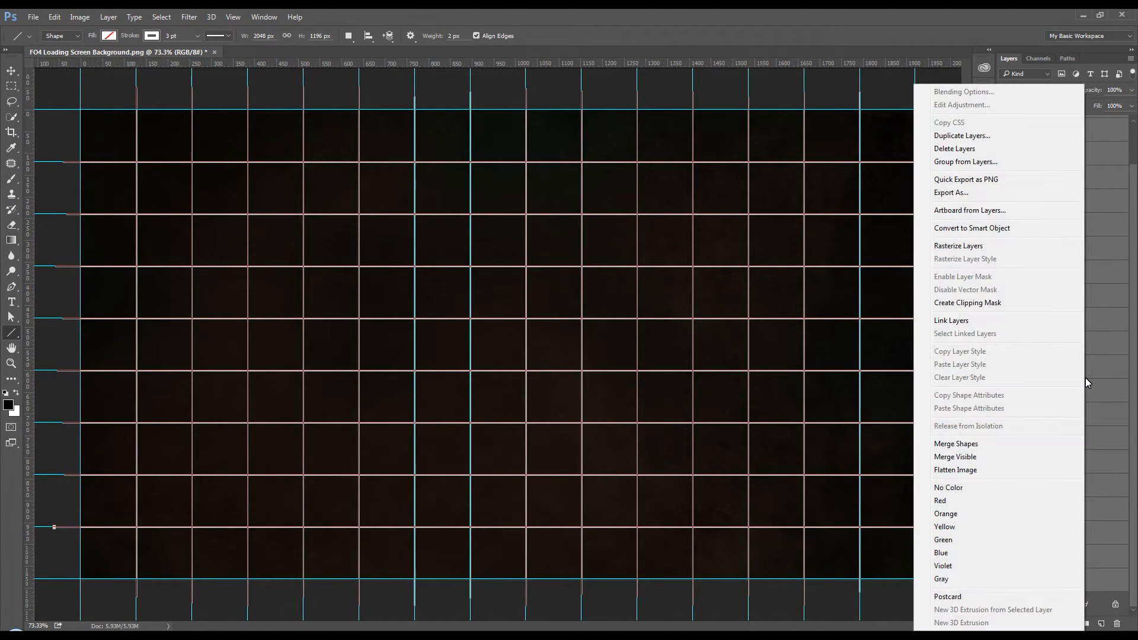
pyautogui.click(968, 246)
pyautogui.rightClick(1100, 309)
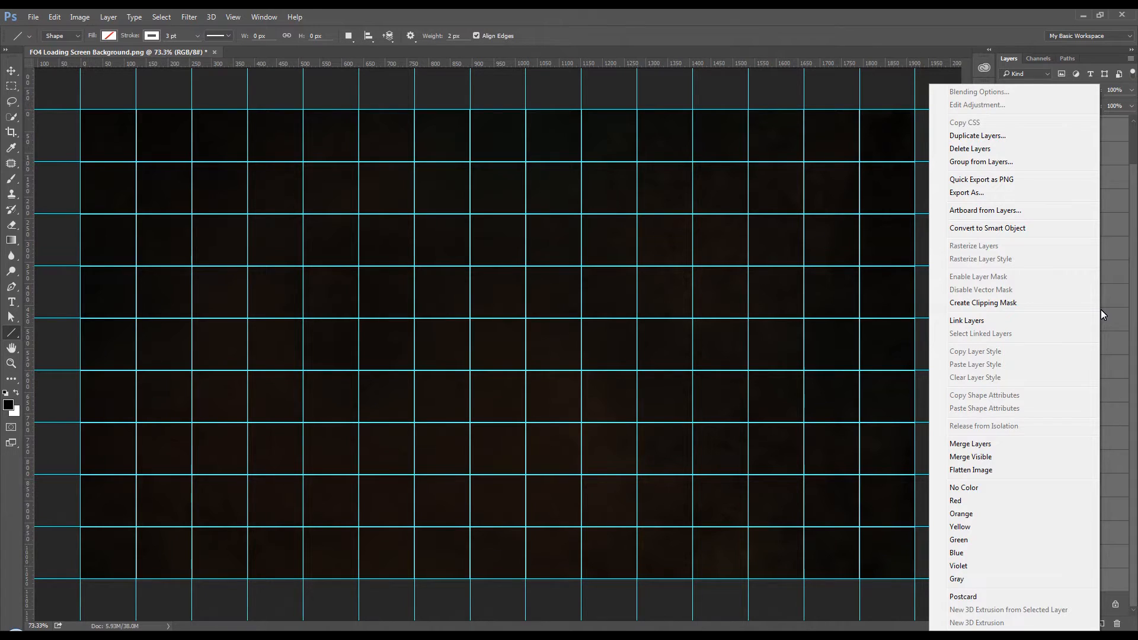
pyautogui.click(981, 445)
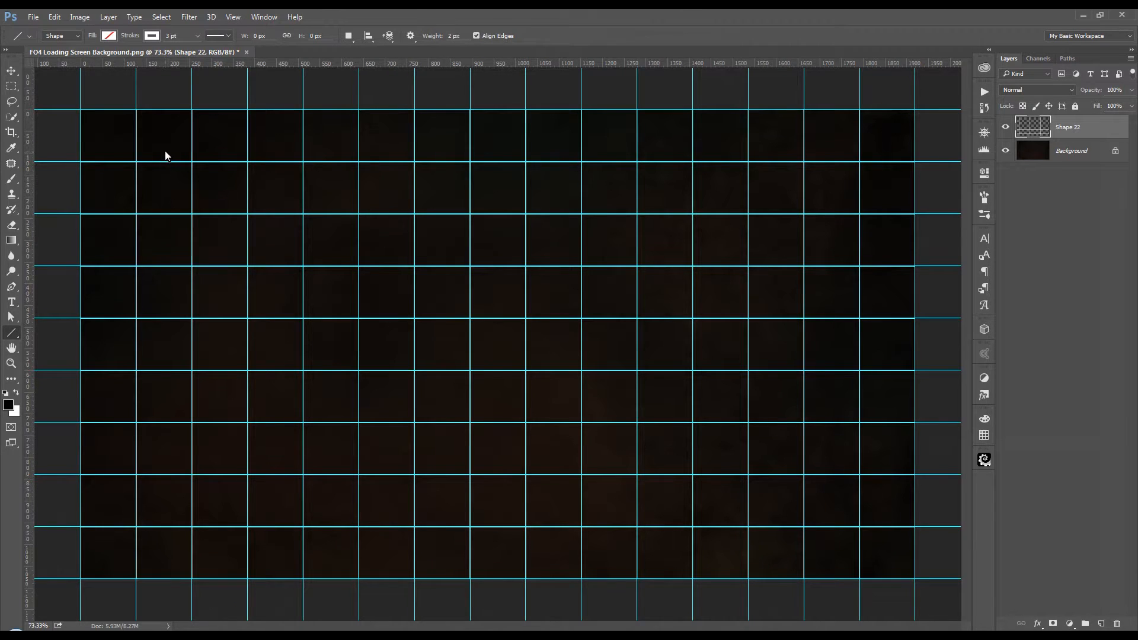
# Step: Add a horizontal guide at about 58 px and a vertical guide, crossing in the middle of the top row's second cell
pyautogui.scroll(2, 166, 155)
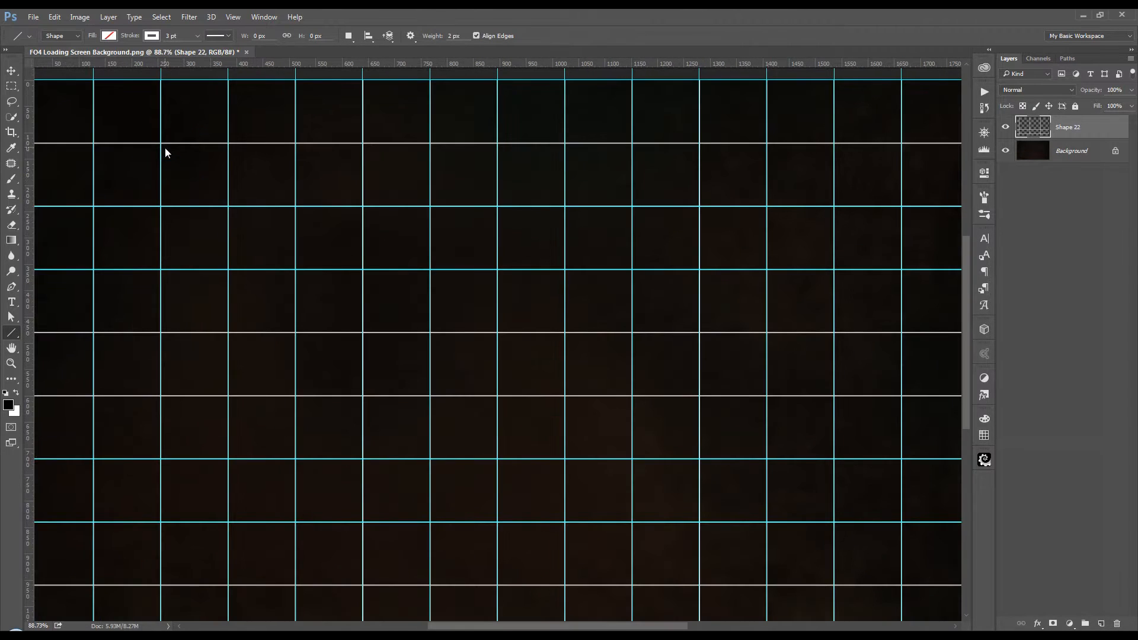
pyautogui.scroll(5, 166, 187)
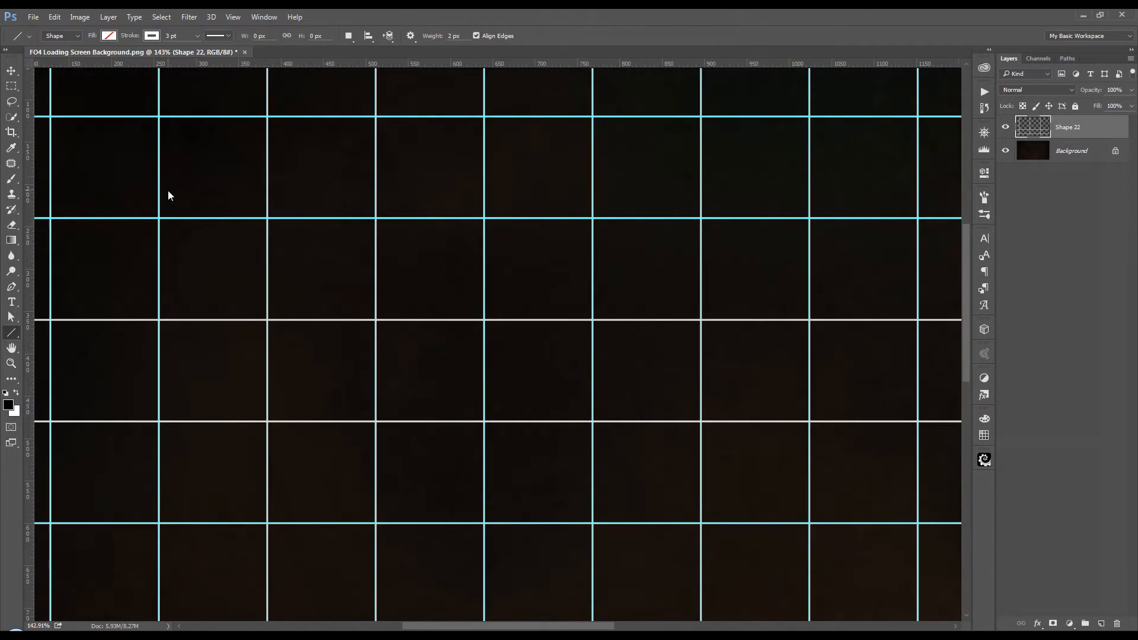
pyautogui.moveTo(153, 163); pyautogui.dragTo(498, 425)
pyautogui.scroll(7, 488, 381)
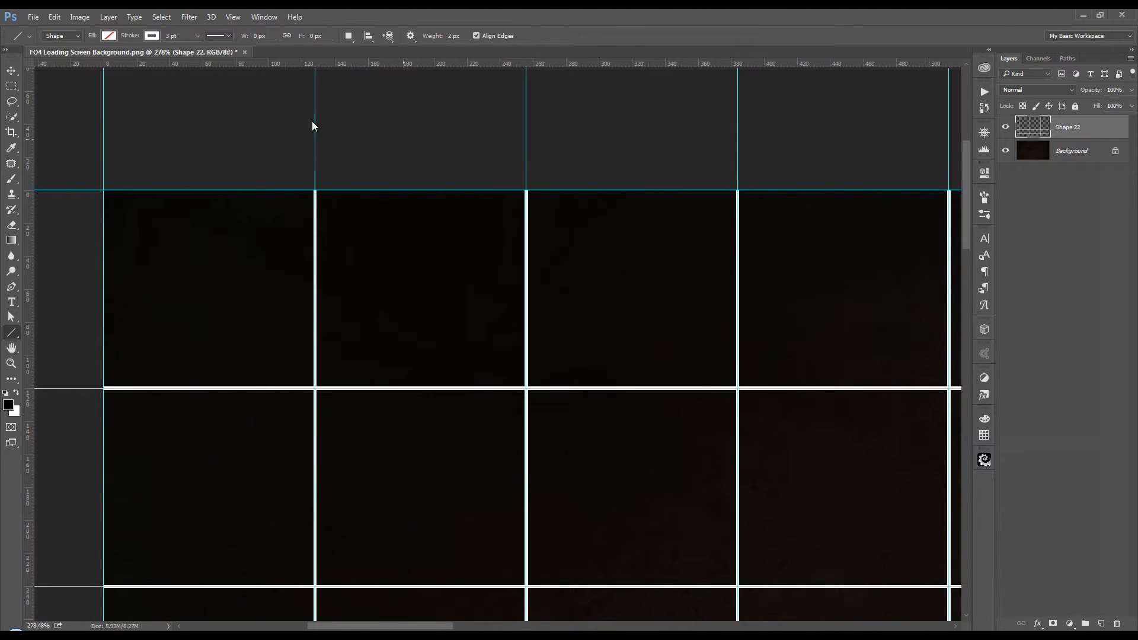
pyautogui.click(11, 73)
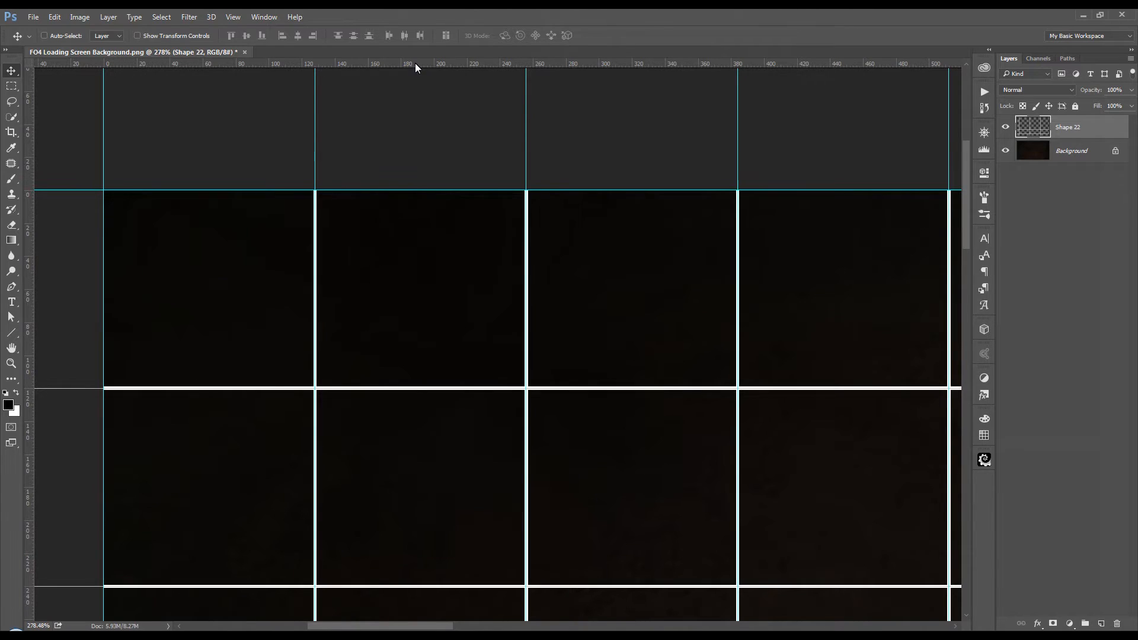
pyautogui.moveTo(417, 64); pyautogui.dragTo(418, 286)
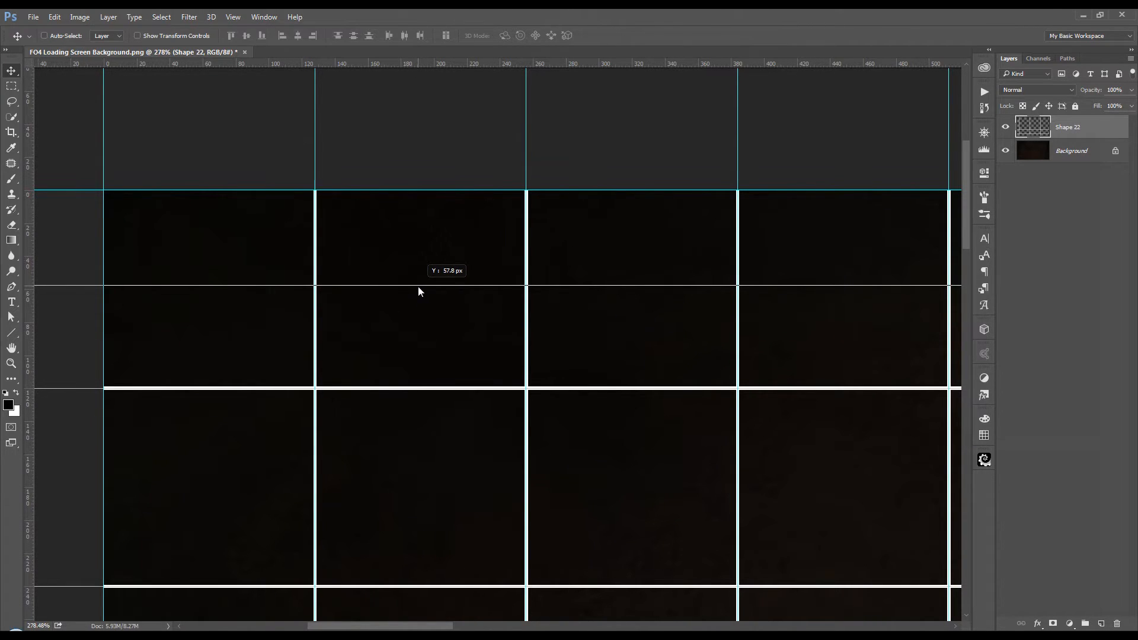
pyautogui.moveTo(418, 286); pyautogui.dragTo(417, 286)
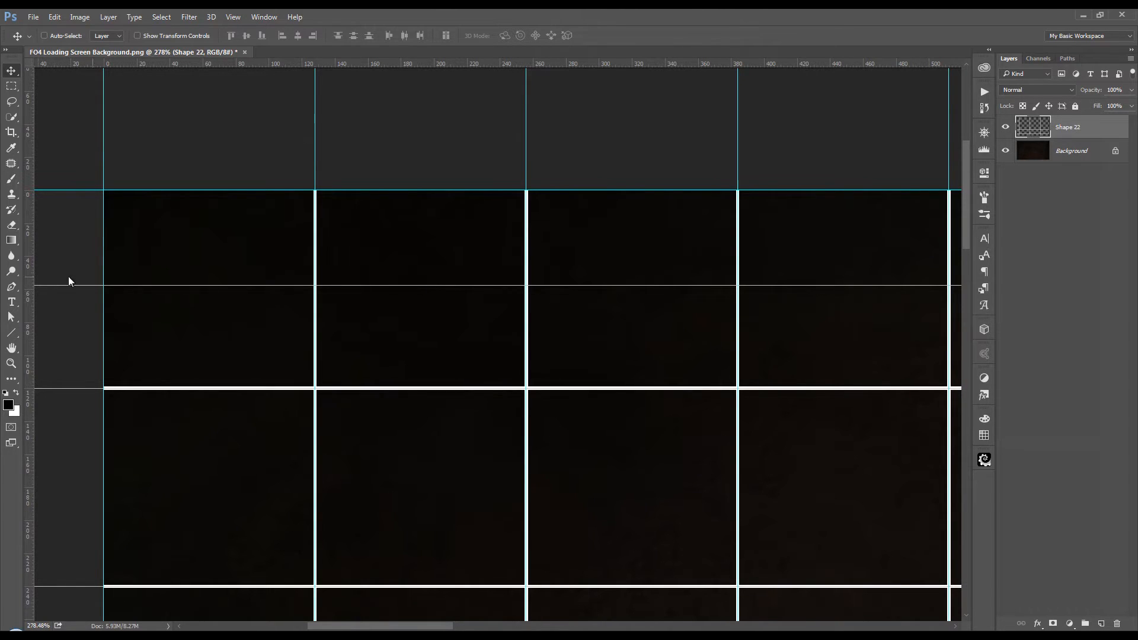
pyautogui.moveTo(29, 255); pyautogui.dragTo(425, 280)
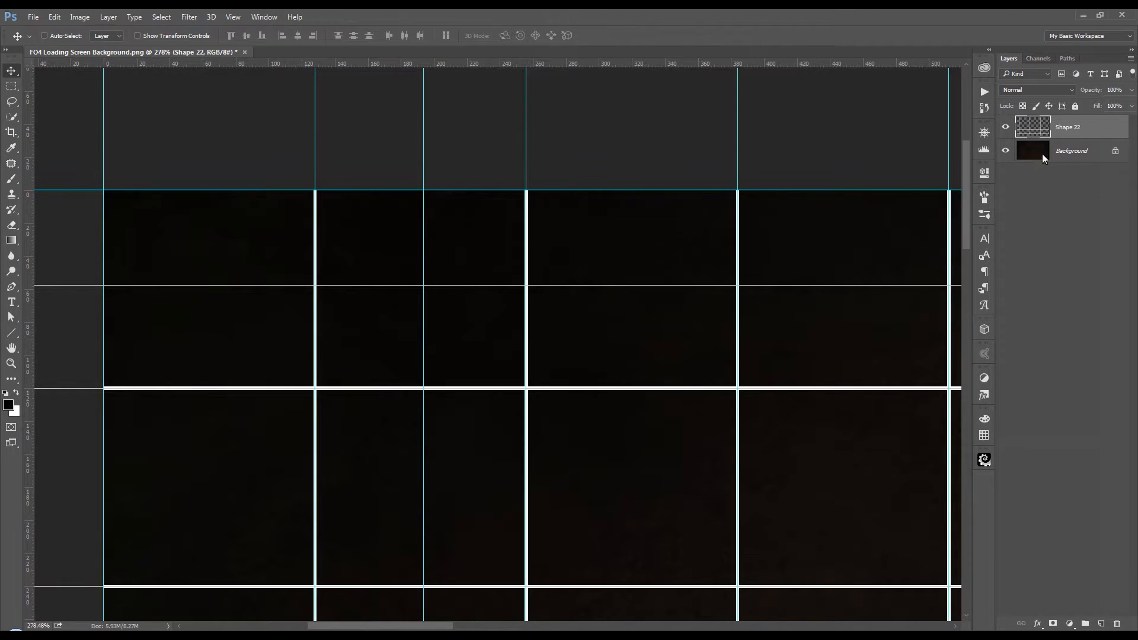
# Step: Draw a 120 px vertical line and a 128 px horizontal line along the new guides, crossing the top row's second cell
pyautogui.click(11, 334)
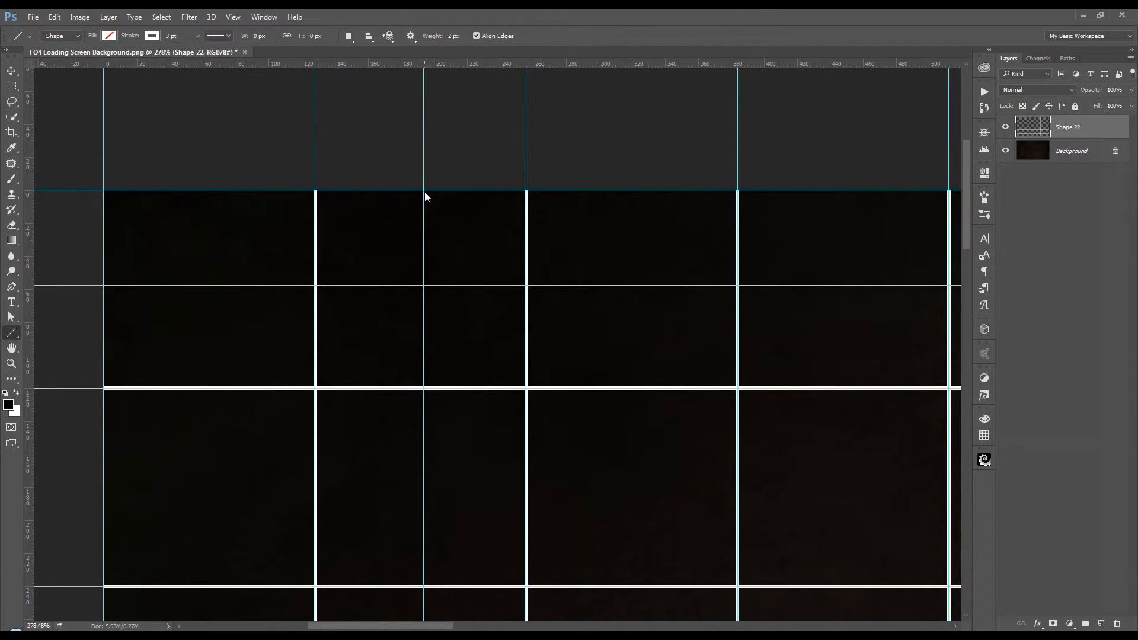
pyautogui.moveTo(425, 191)
pyautogui.mouseDown()
pyautogui.moveTo(412, 277)
pyautogui.moveTo(423, 390)
pyautogui.mouseUp()
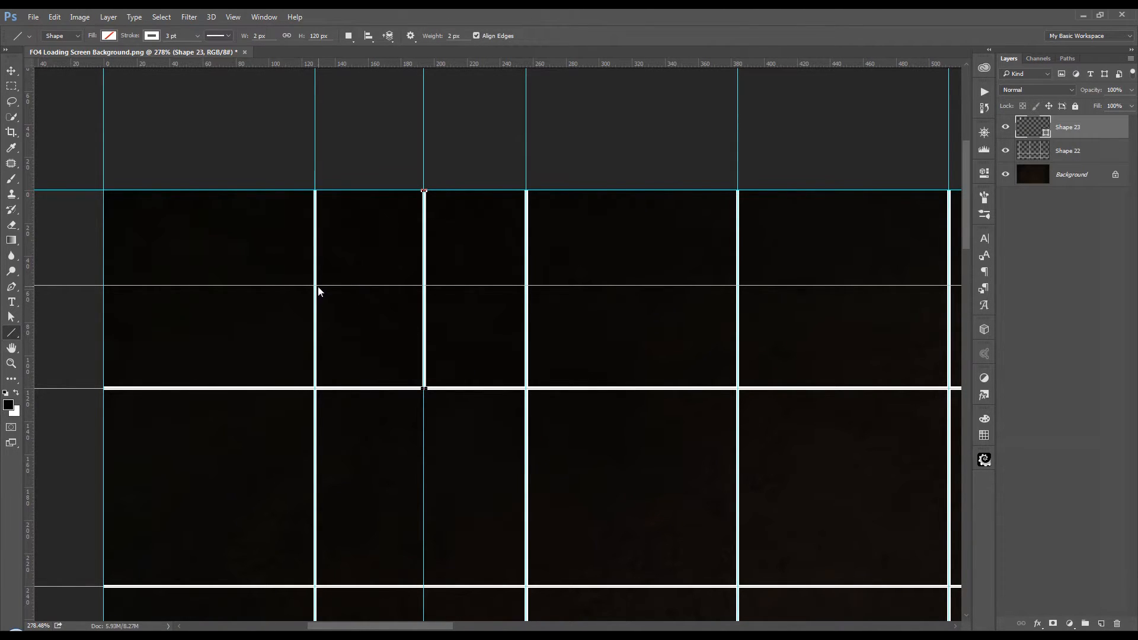
pyautogui.moveTo(364, 313)
pyautogui.mouseDown()
pyautogui.moveTo(470, 309)
pyautogui.moveTo(527, 290)
pyautogui.mouseUp()
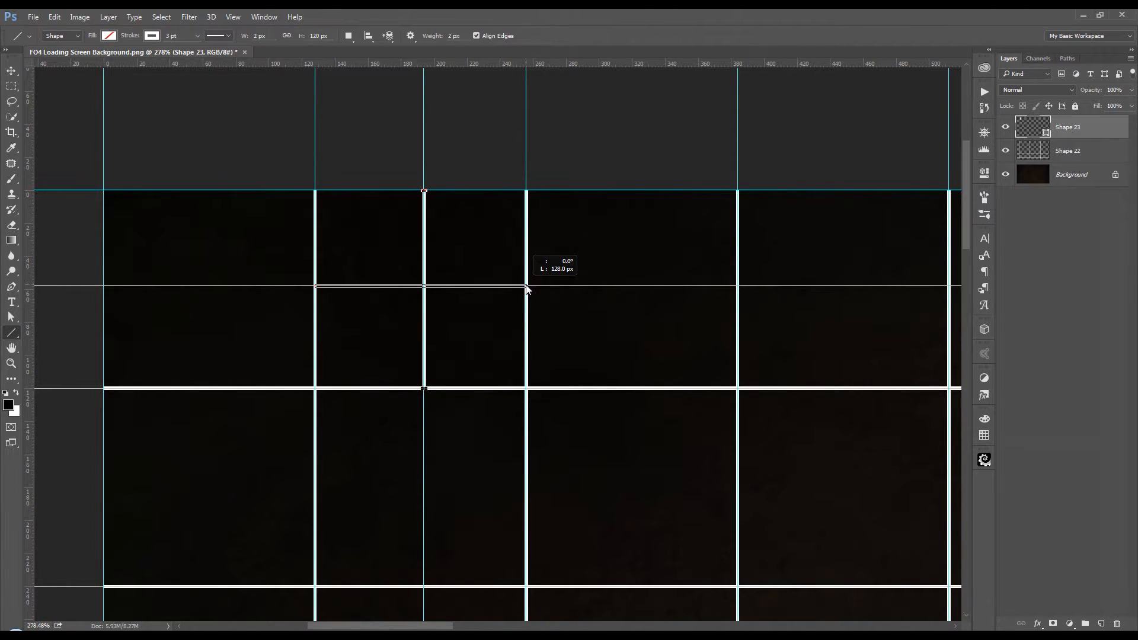
pyautogui.moveTo(527, 289); pyautogui.dragTo(527, 289)
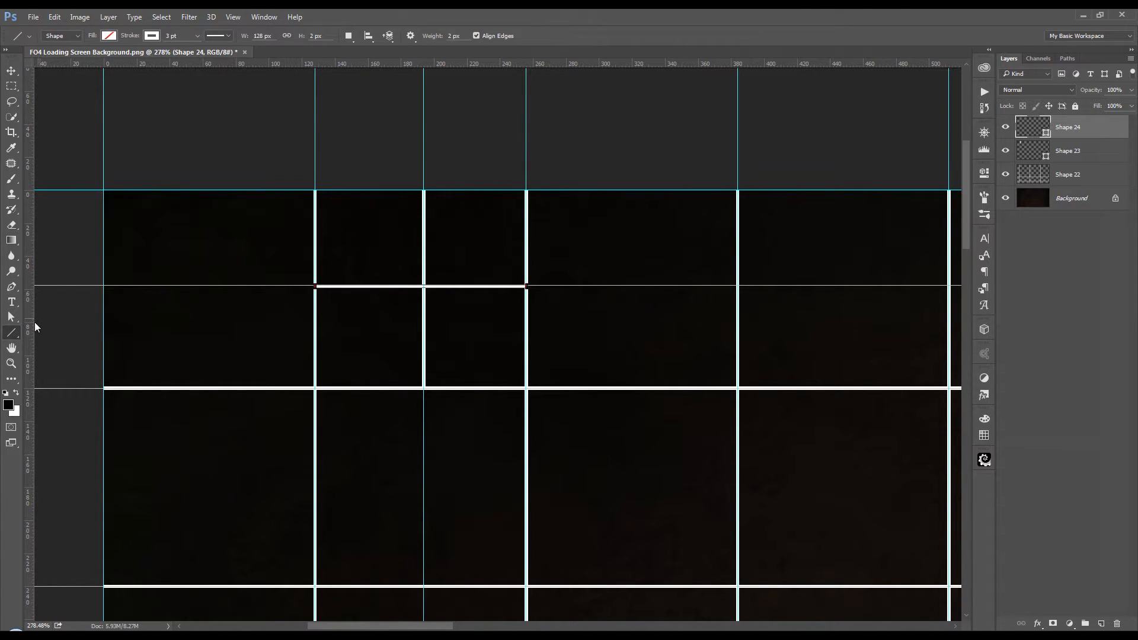
# Step: Draw a circle about 68 px in diameter with the Ellipse tool, centred on the crossing lines in the second cell
pyautogui.rightClick(12, 338)
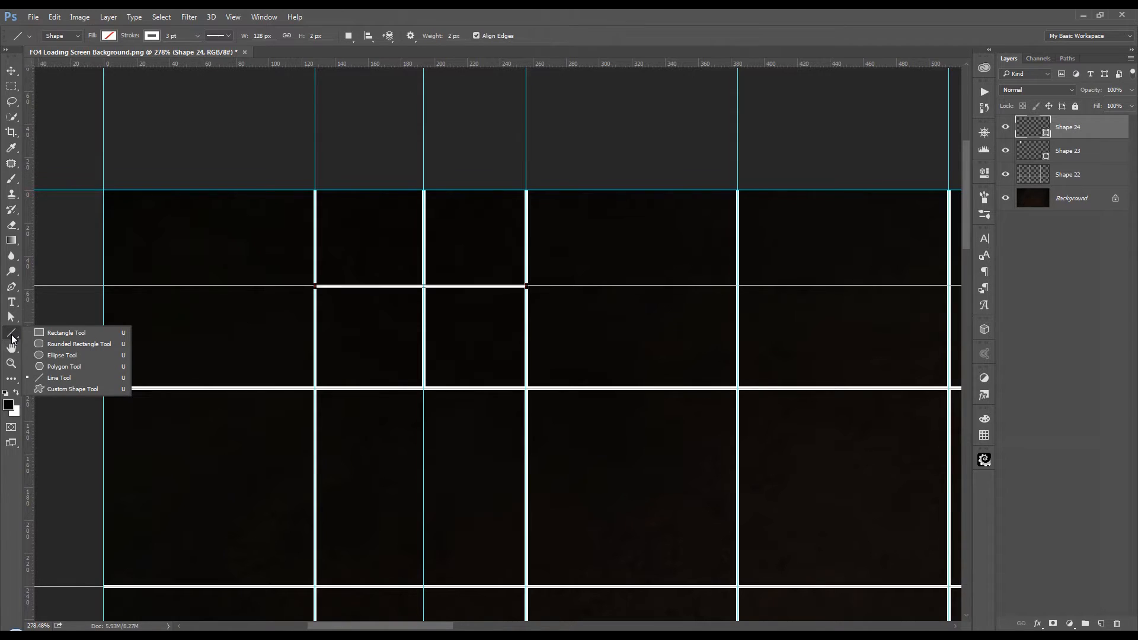
pyautogui.click(62, 355)
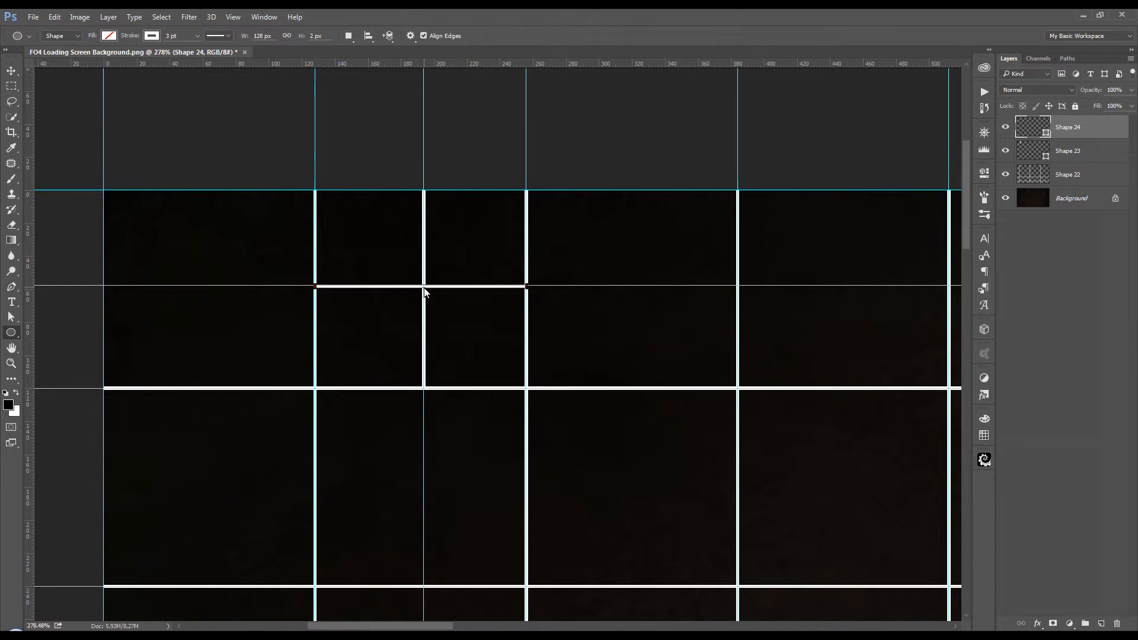
pyautogui.moveTo(424, 289); pyautogui.dragTo(568, 231)
pyautogui.hotkey('shift', 'alt')
pyautogui.moveTo(563, 231); pyautogui.dragTo(563, 232)
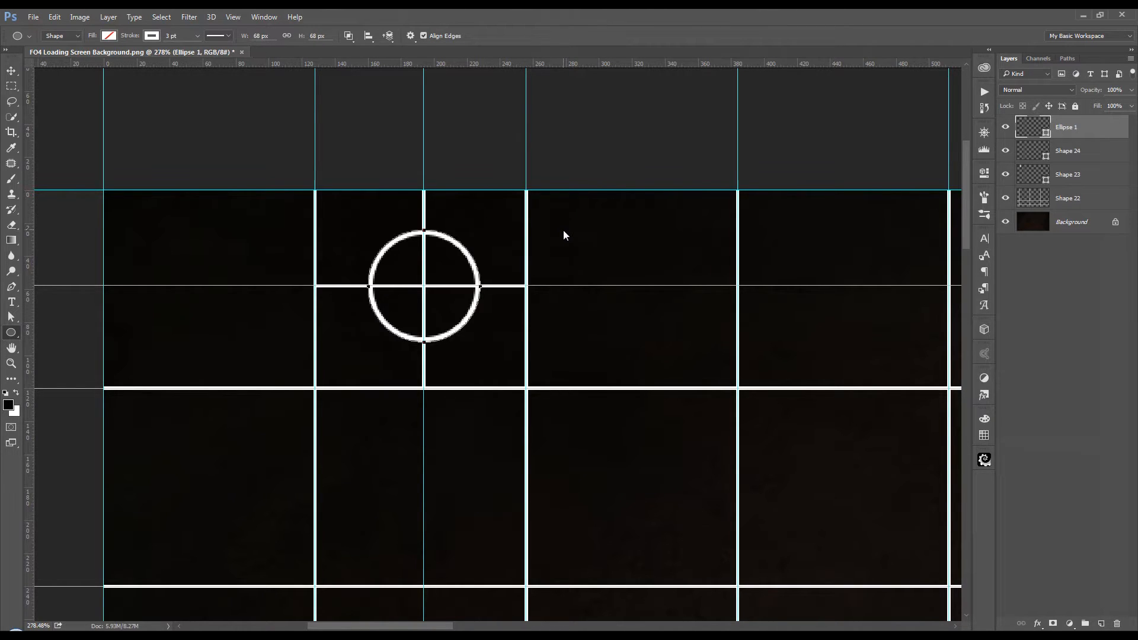
# Step: Remove the vertical and horizontal guides that run through the centre of the circle
pyautogui.press('v')
pyautogui.scroll(-1, 563, 230)
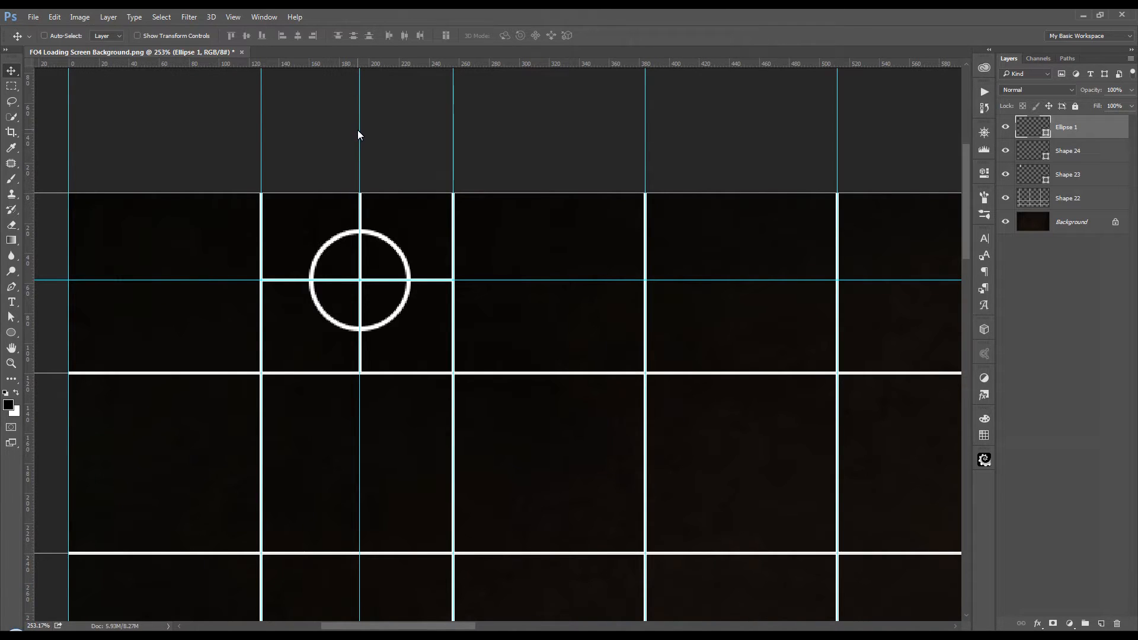
pyautogui.moveTo(360, 141); pyautogui.dragTo(3, 166)
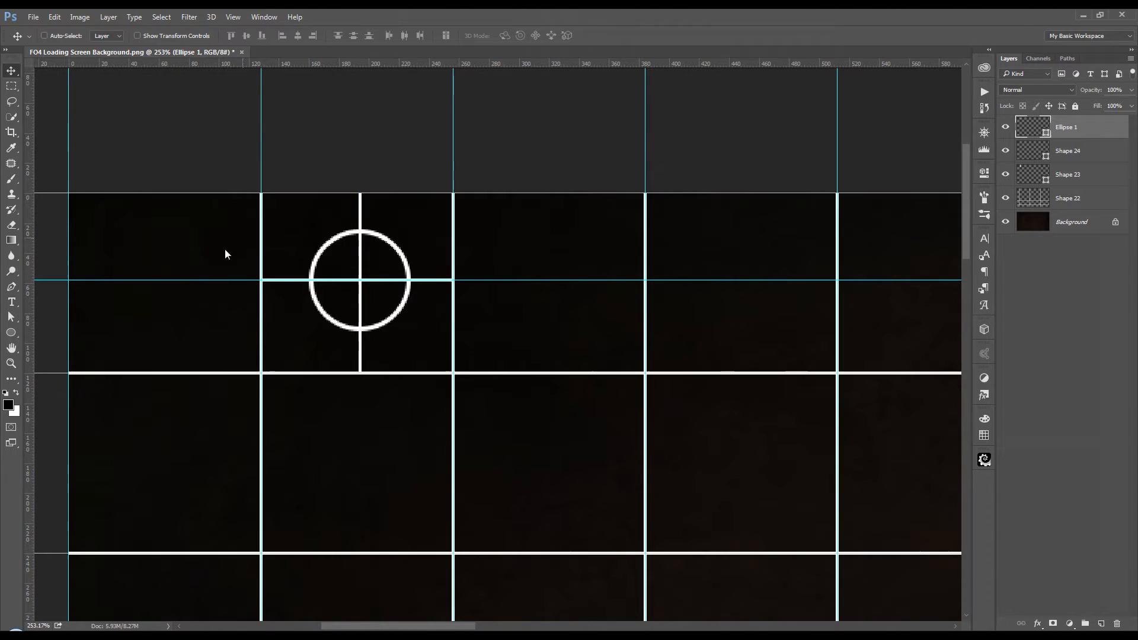
pyautogui.moveTo(173, 280); pyautogui.dragTo(228, 23)
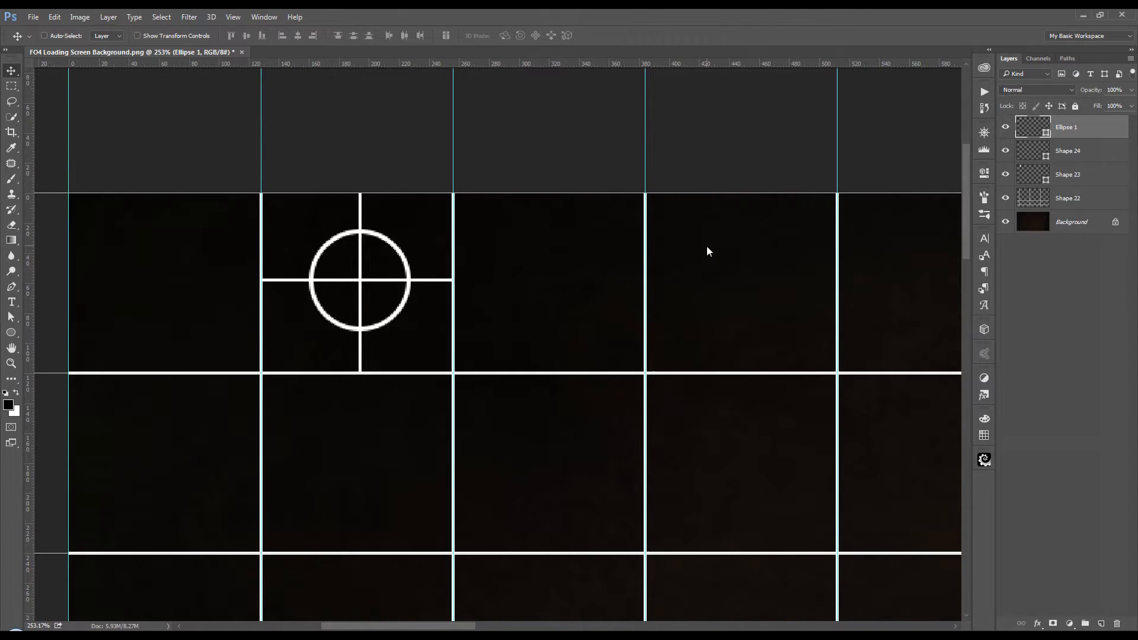
# Step: Convert the circle and both crosshair line layers together into a single smart object
pyautogui.keyDown('shift'); pyautogui.click(1086, 176); pyautogui.keyUp('shift')
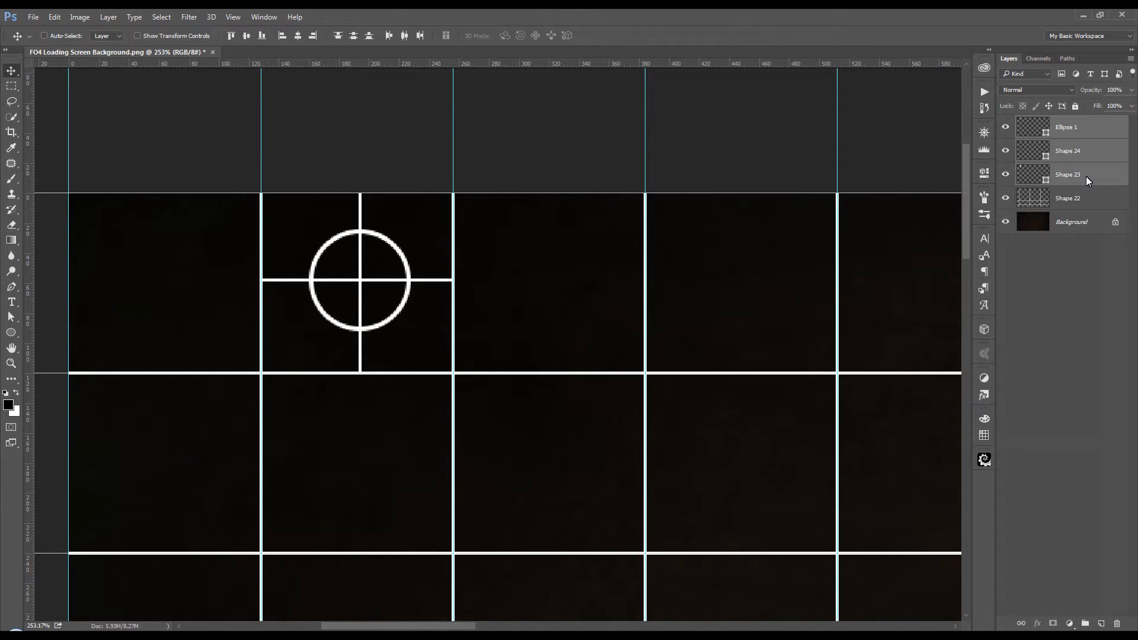
pyautogui.rightClick(1085, 176)
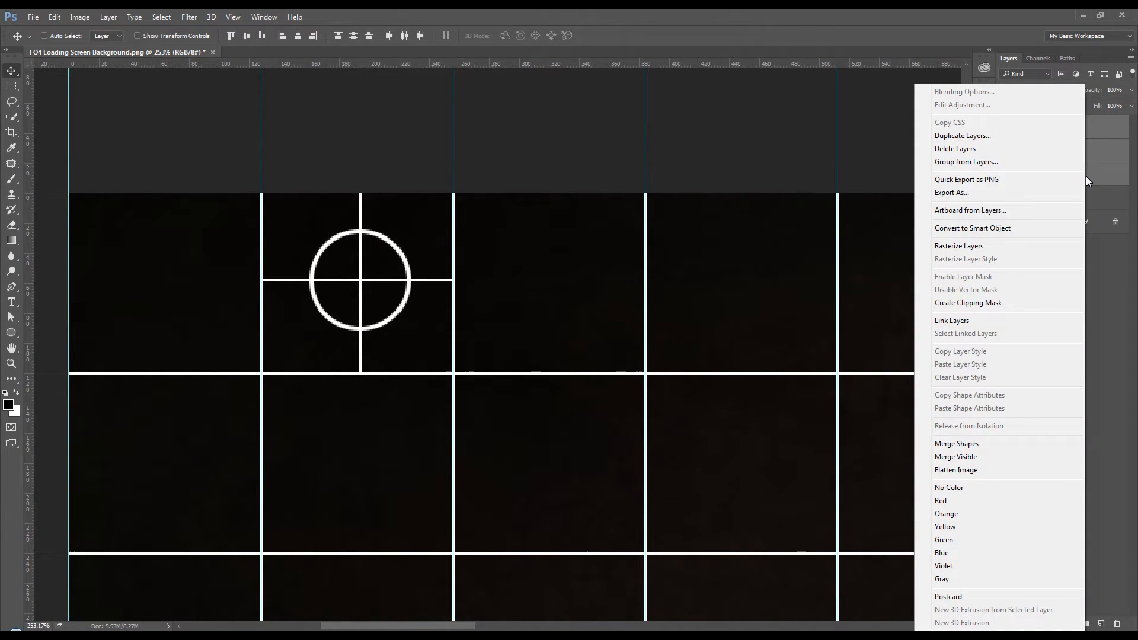
pyautogui.click(1013, 229)
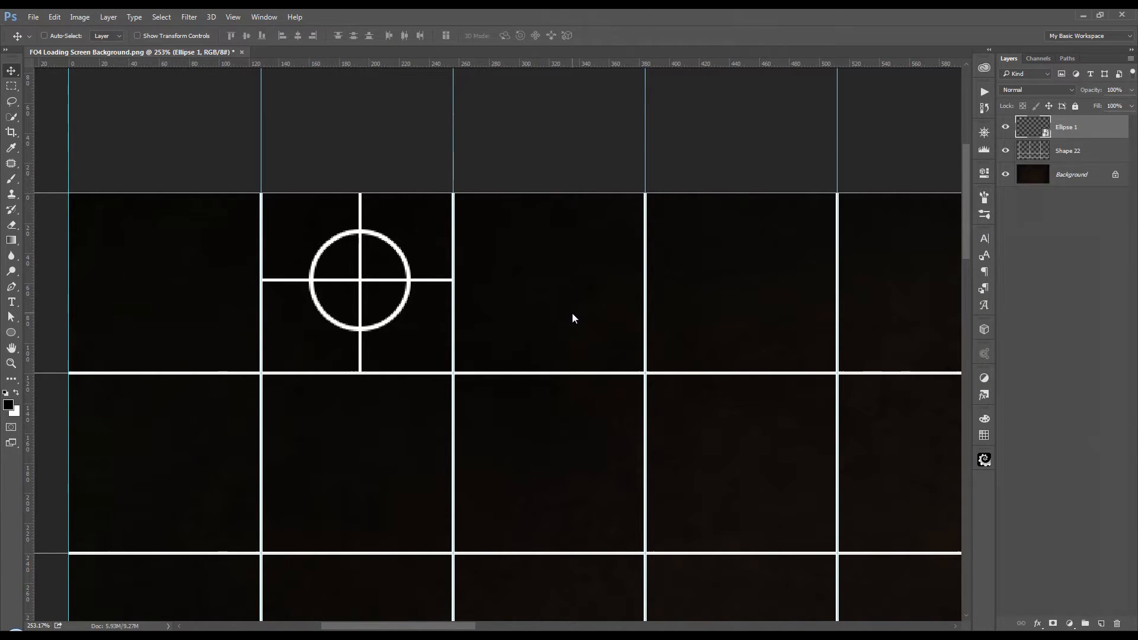
# Step: Move the circle-and-crosshair symbol into the fourth cell of the grid's third row
pyautogui.scroll(-2, 572, 317)
pyautogui.scroll(-3, 572, 314)
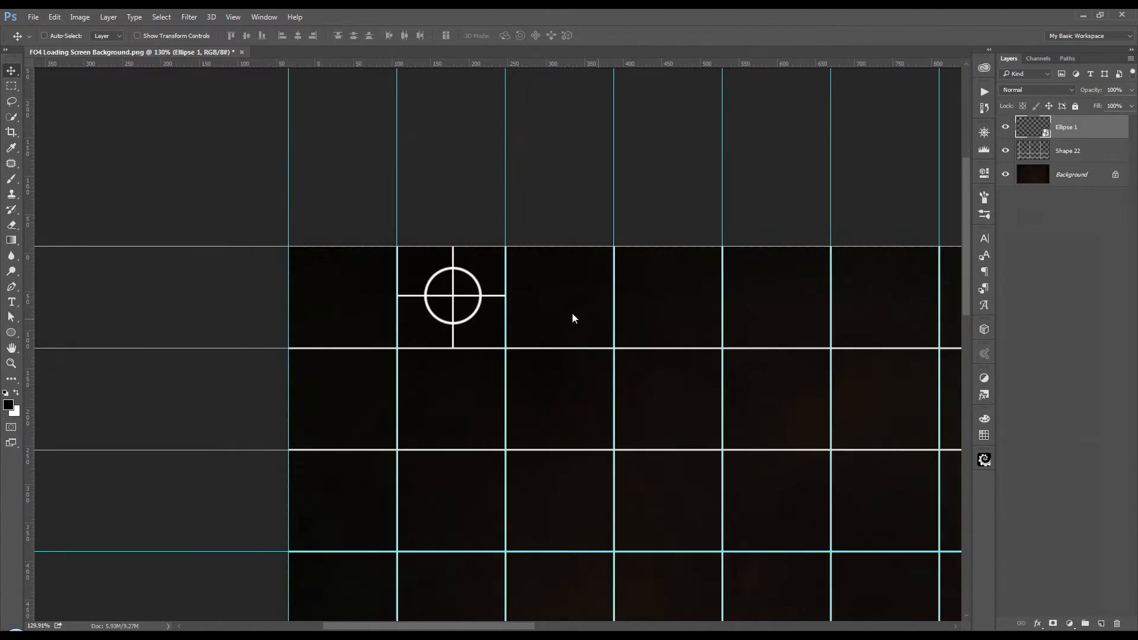
pyautogui.scroll(-2, 627, 327)
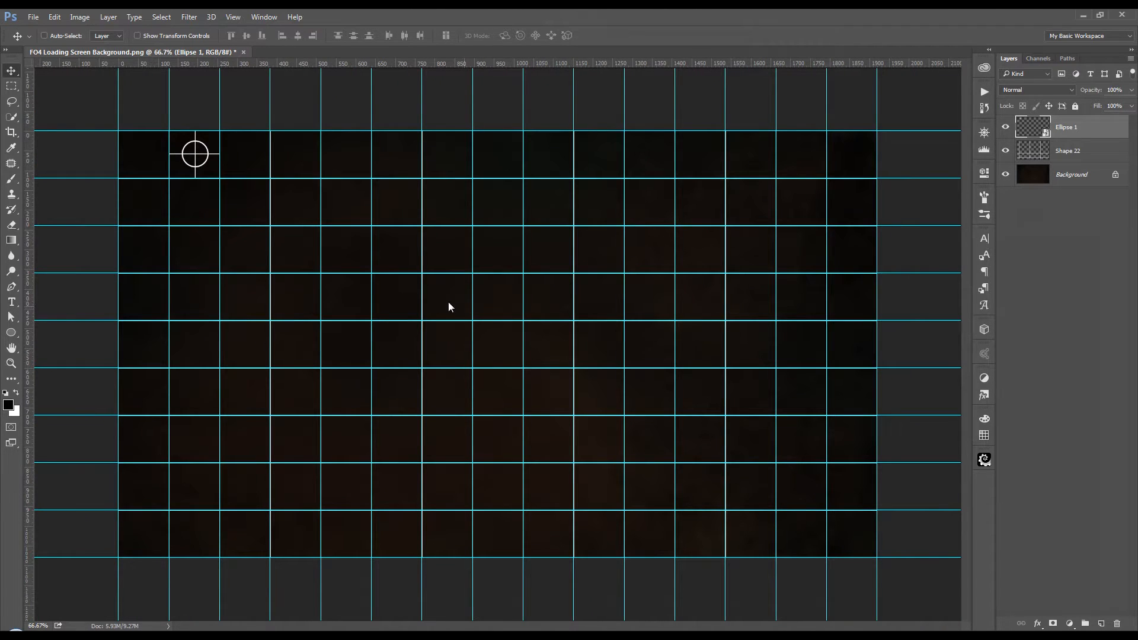
pyautogui.scroll(-1, 447, 301)
pyautogui.moveTo(196, 167); pyautogui.dragTo(147, 166)
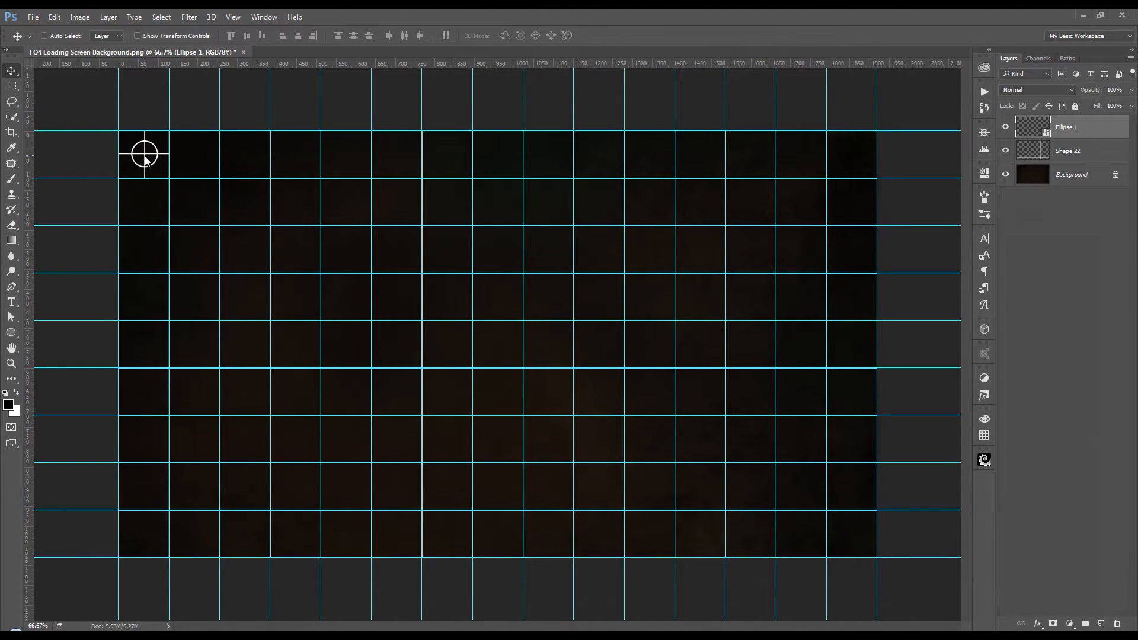
pyautogui.moveTo(146, 159); pyautogui.dragTo(300, 252)
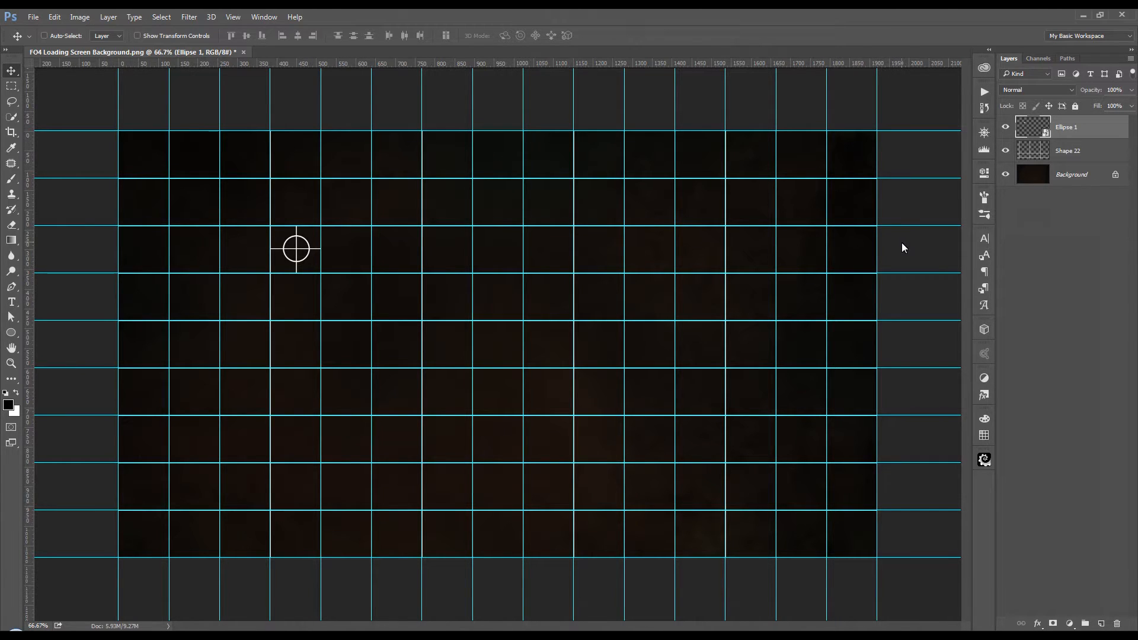
# Step: Duplicate the symbol into the fourth row's third cell and combine both symbols into one smart object
pyautogui.hotkey('ctrl', 'j')
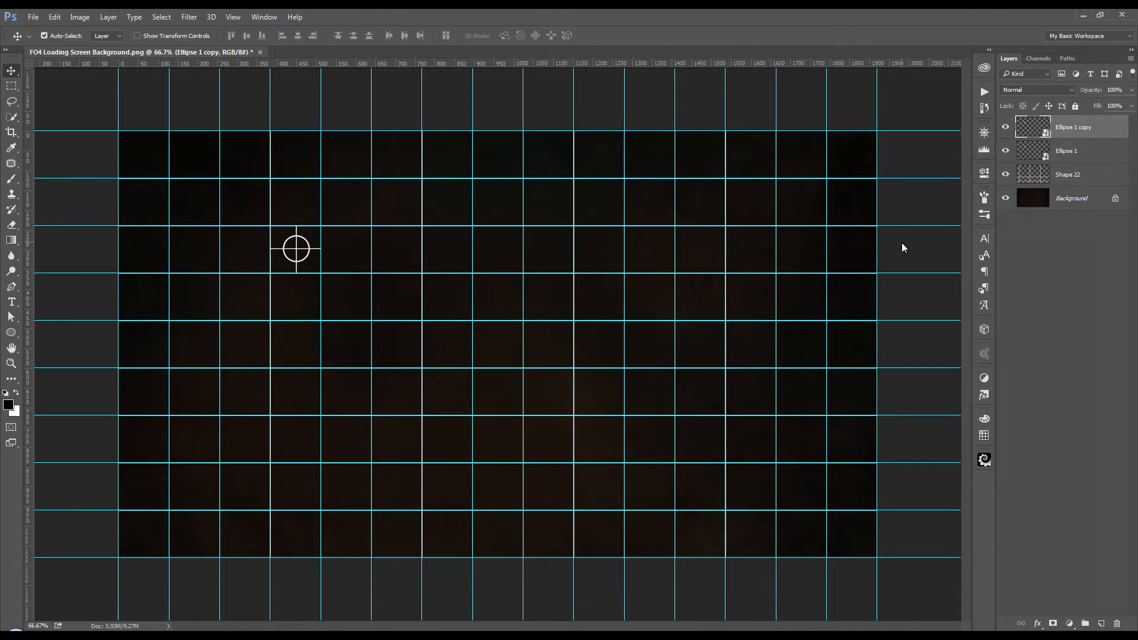
pyautogui.moveTo(336, 269); pyautogui.dragTo(283, 317)
pyautogui.press('ctrl')
pyautogui.keyDown('ctrl'); pyautogui.click(1086, 156); pyautogui.keyUp('ctrl')
pyautogui.rightClick(1086, 155)
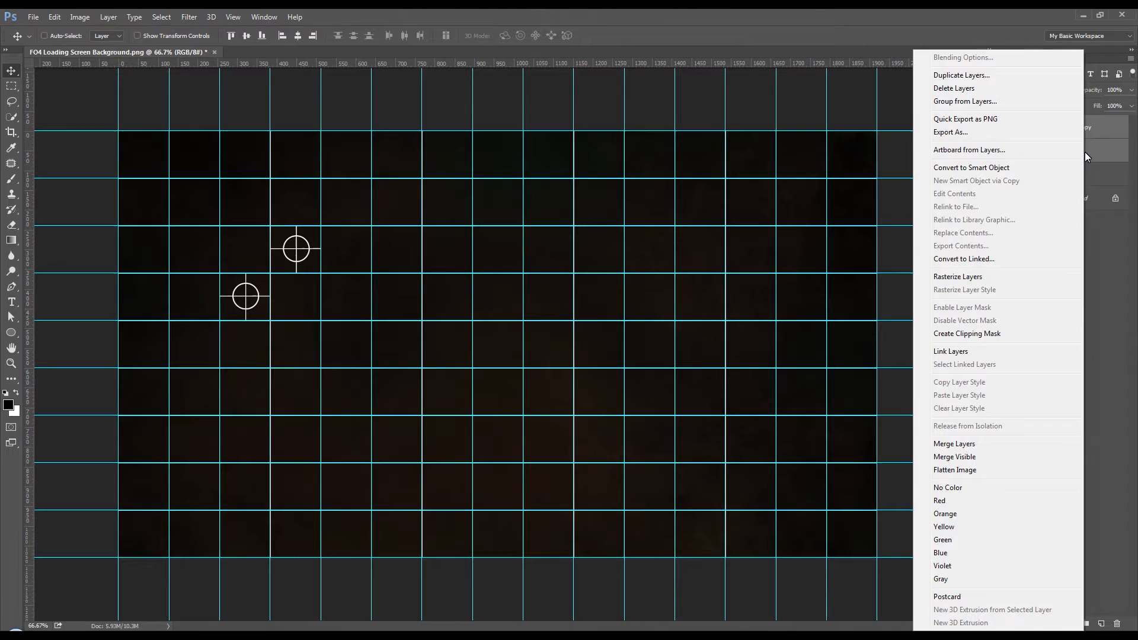
pyautogui.click(1002, 168)
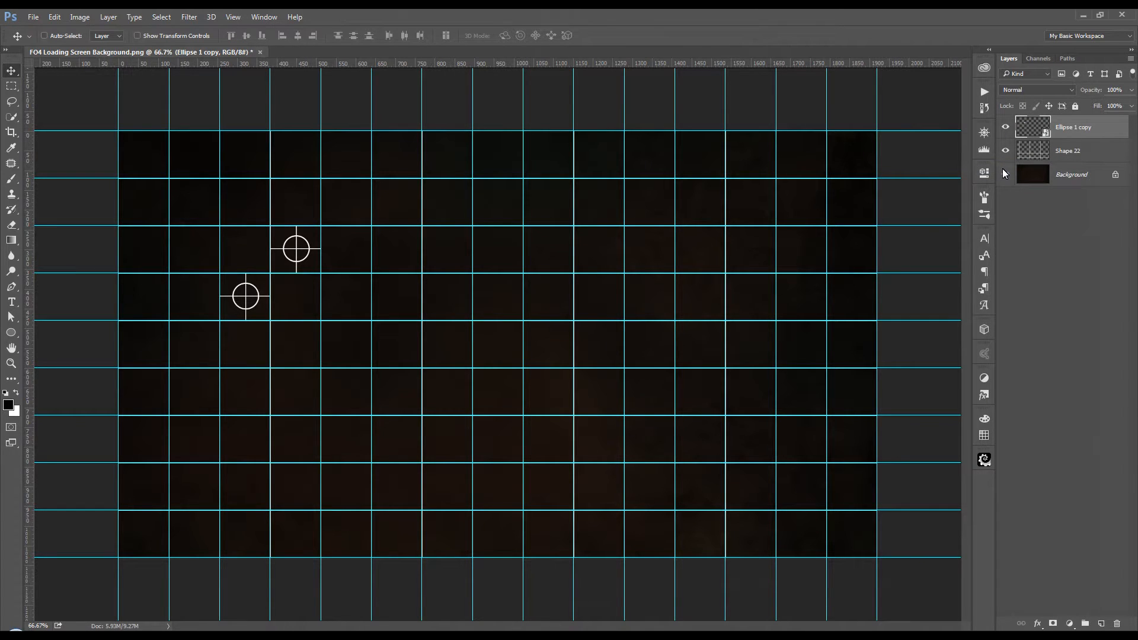
pyautogui.click(1003, 171)
# Step: Duplicate the symbol pair, flip the copy horizontally and move it straight down three rows, into rows six and seven
pyautogui.hotkey('ctrl', 'j')
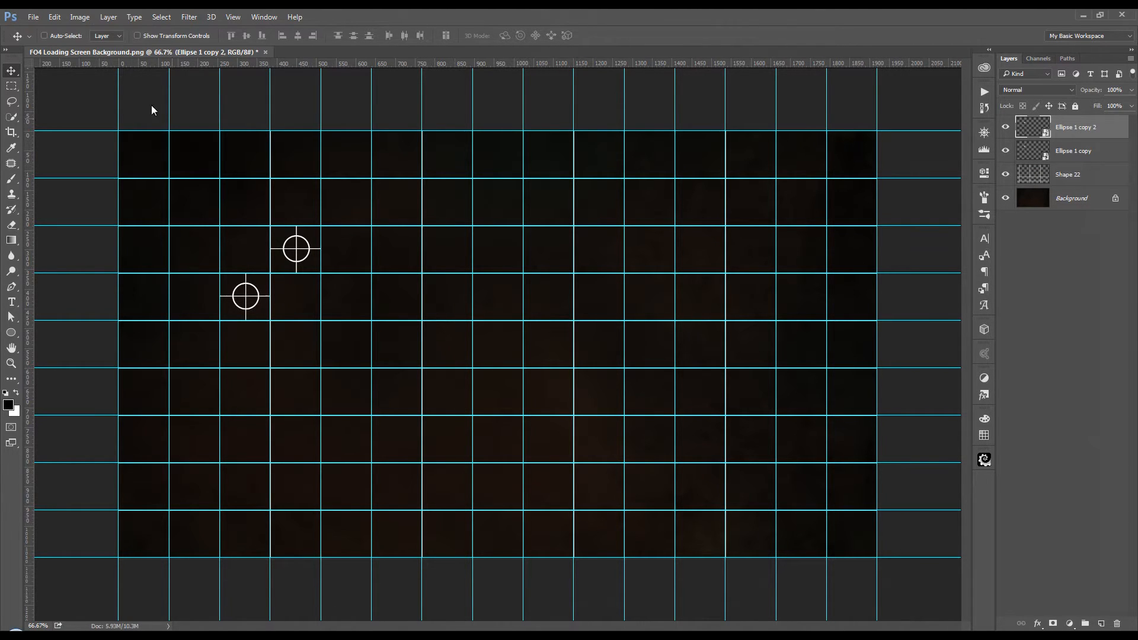
pyautogui.click(59, 17)
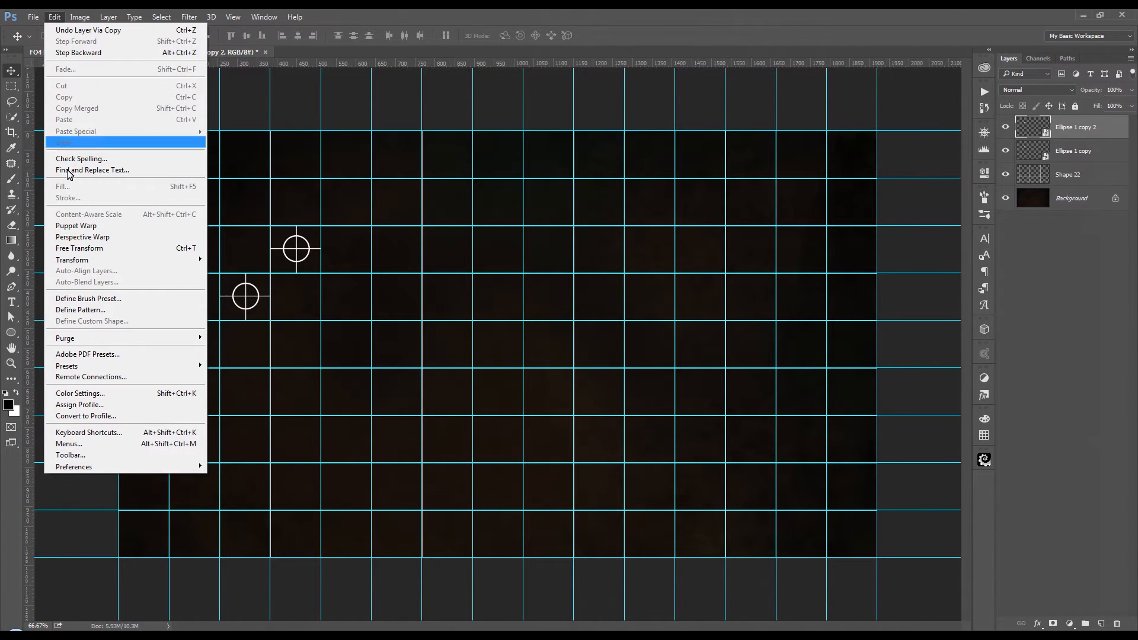
pyautogui.moveTo(70, 264)
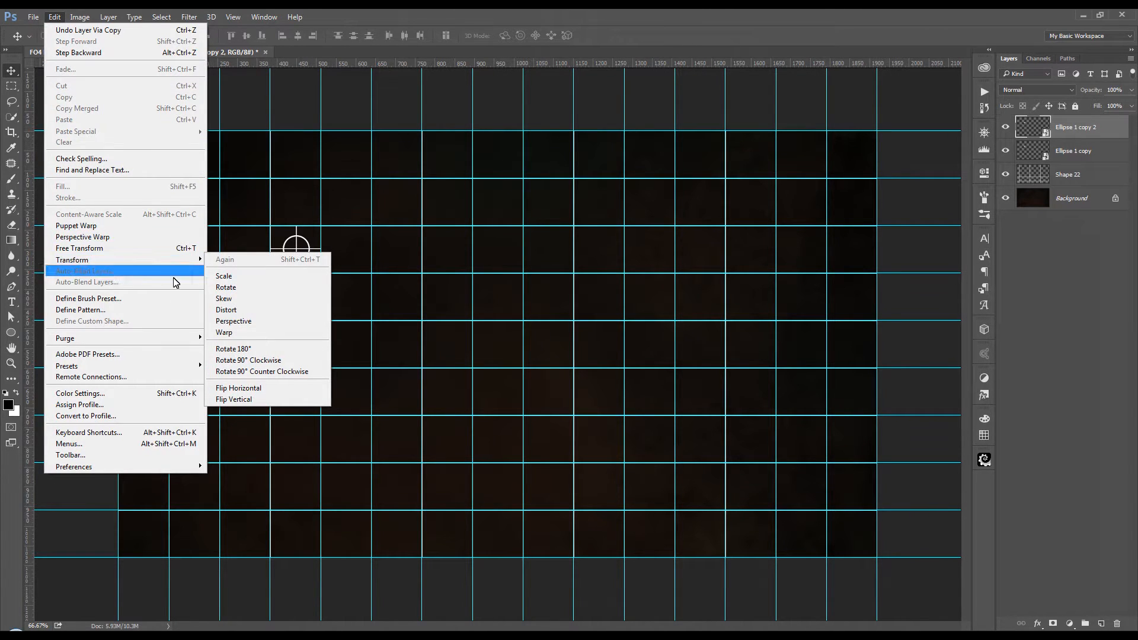
pyautogui.click(316, 390)
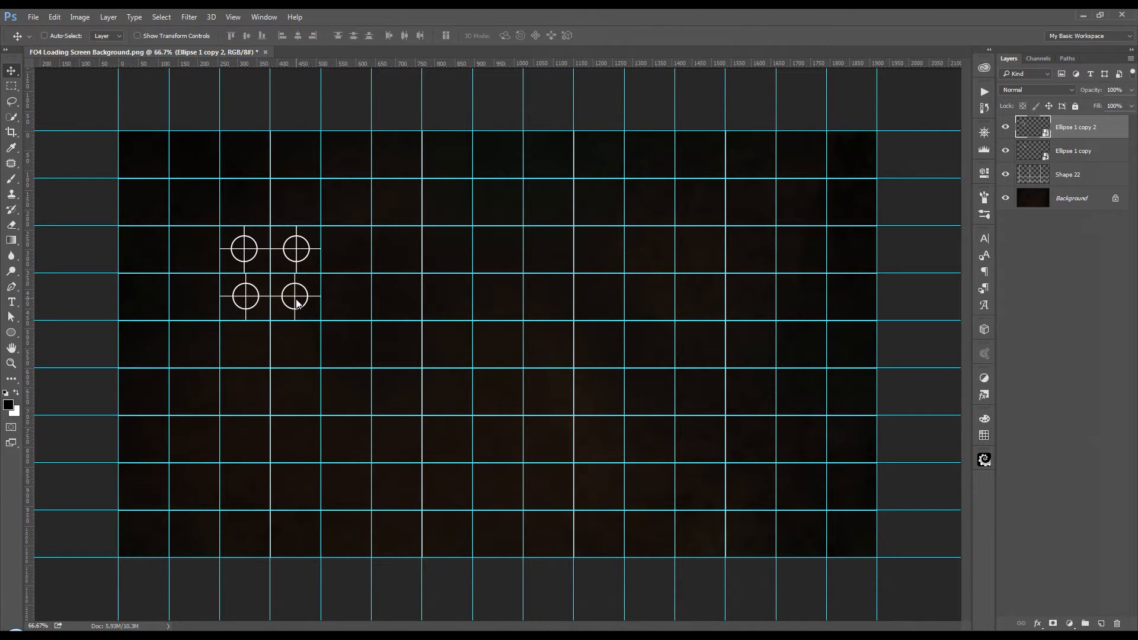
pyautogui.moveTo(296, 302); pyautogui.dragTo(296, 447)
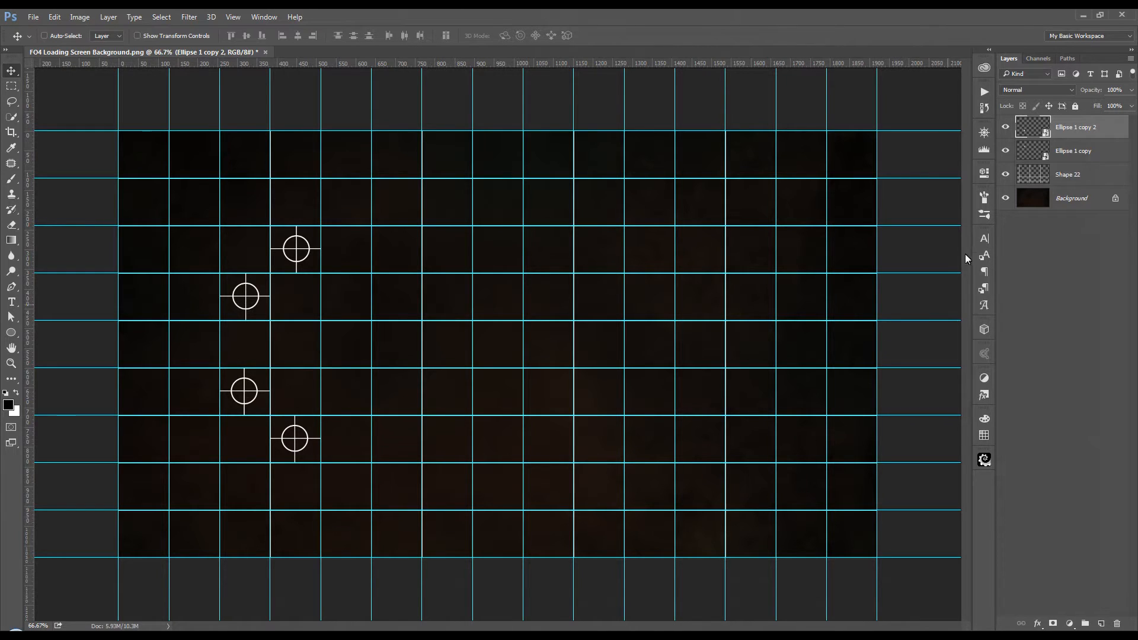
# Step: Convert the upper and lower symbol pair layers together into one smart object
pyautogui.keyDown('shift'); pyautogui.click(1094, 156); pyautogui.keyUp('shift')
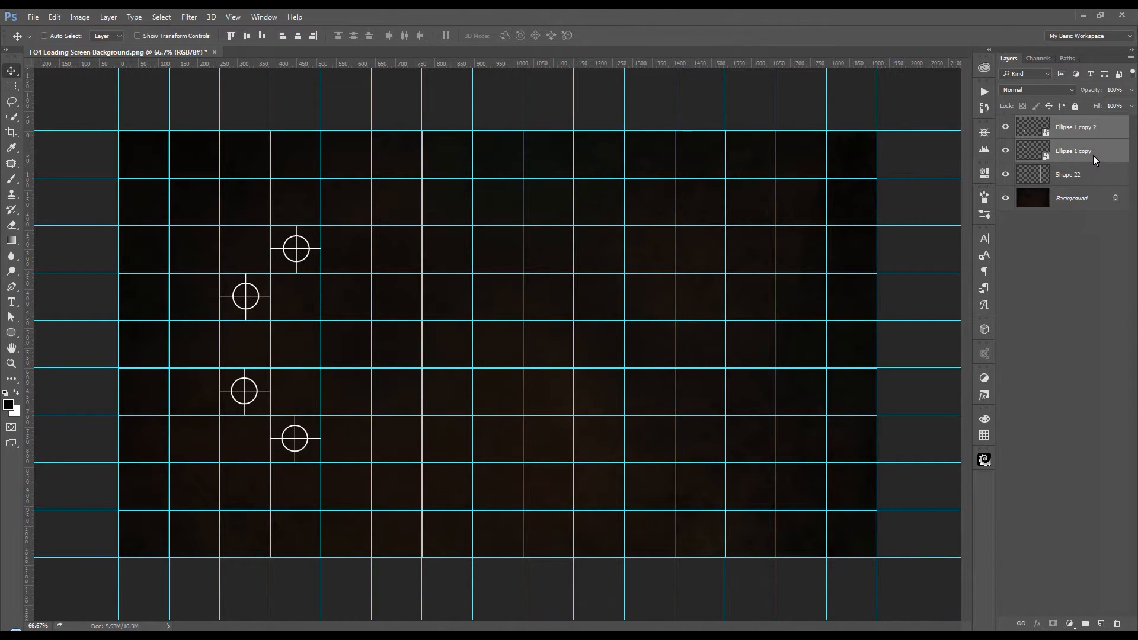
pyautogui.rightClick(1093, 156)
pyautogui.click(1023, 170)
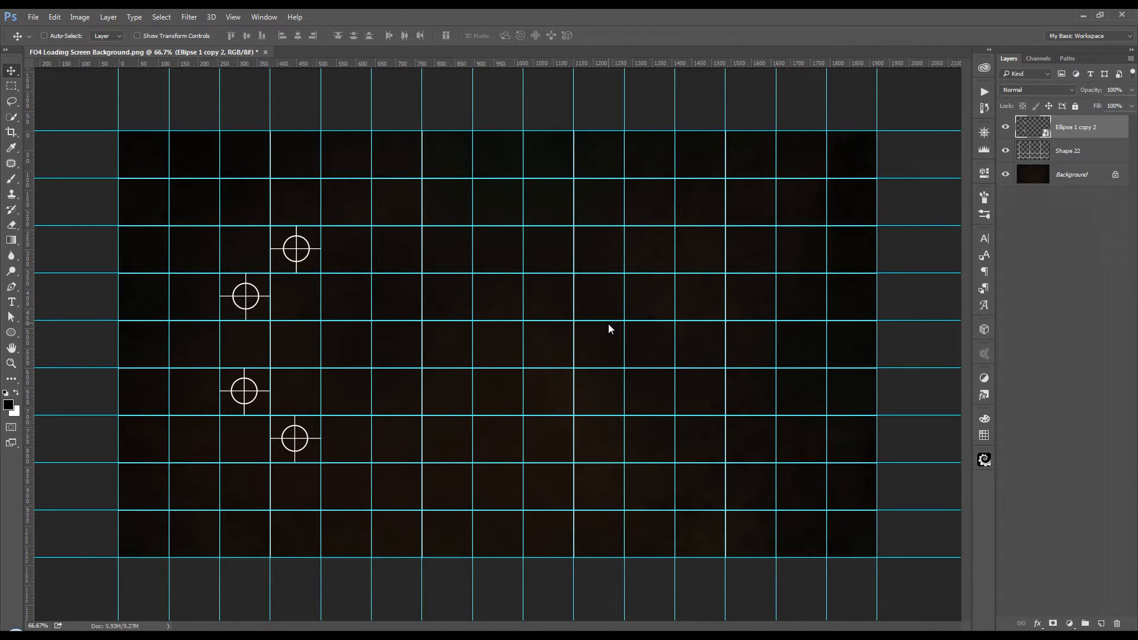
# Step: Duplicate the four-symbol group, flip the copy horizontally and move it across the grid to columns twelve and thirteen
pyautogui.hotkey('ctrl', 'j')
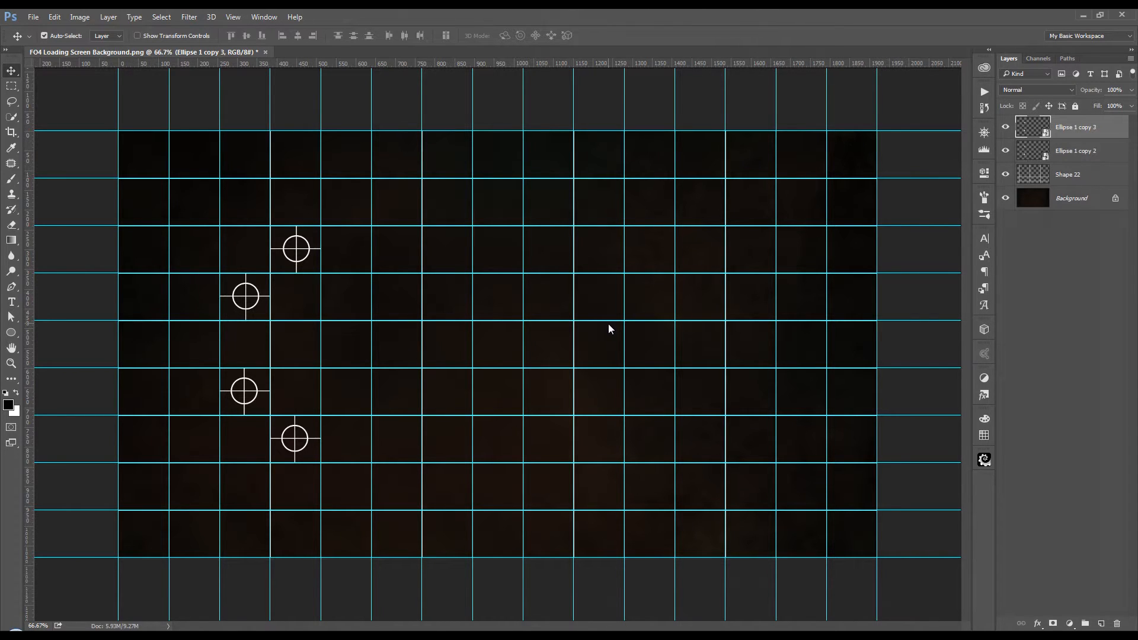
pyautogui.click(54, 17)
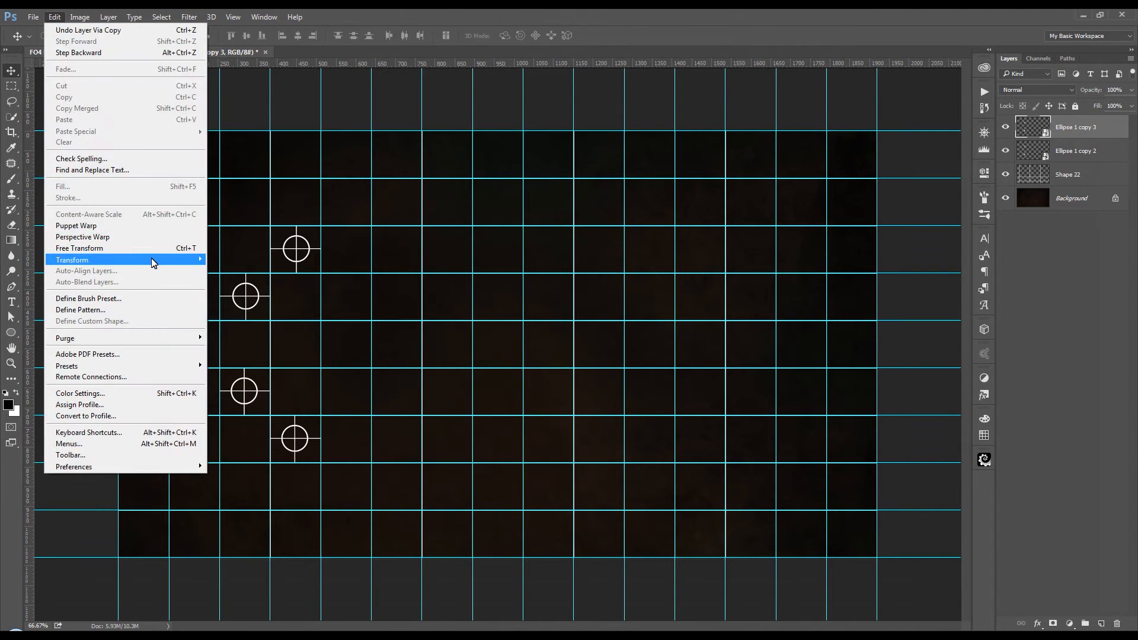
pyautogui.moveTo(153, 262)
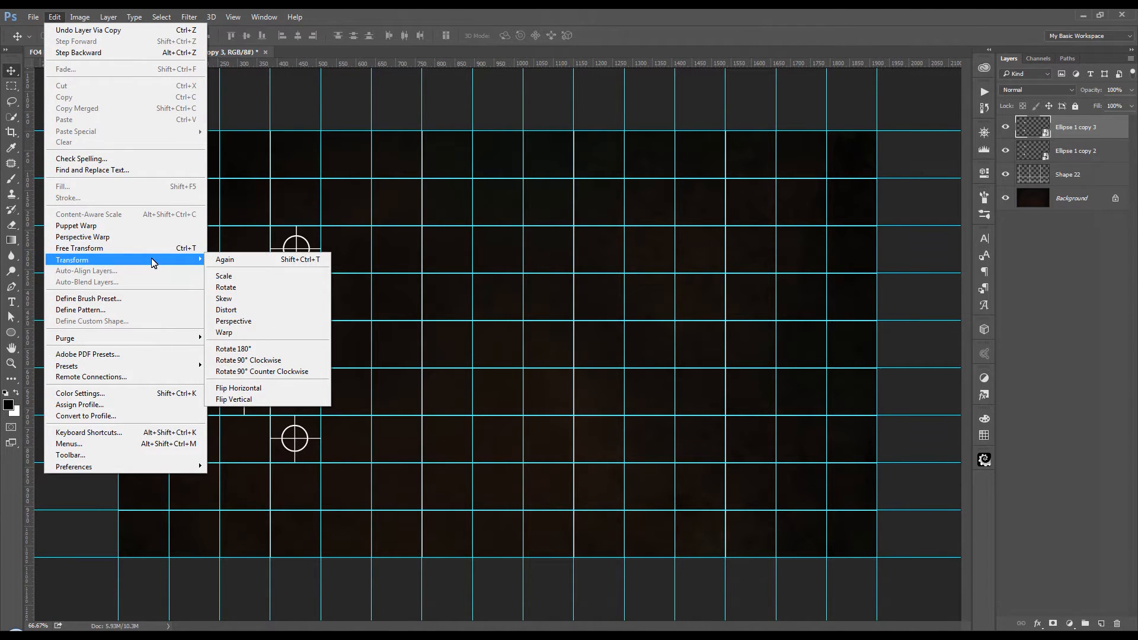
pyautogui.click(270, 392)
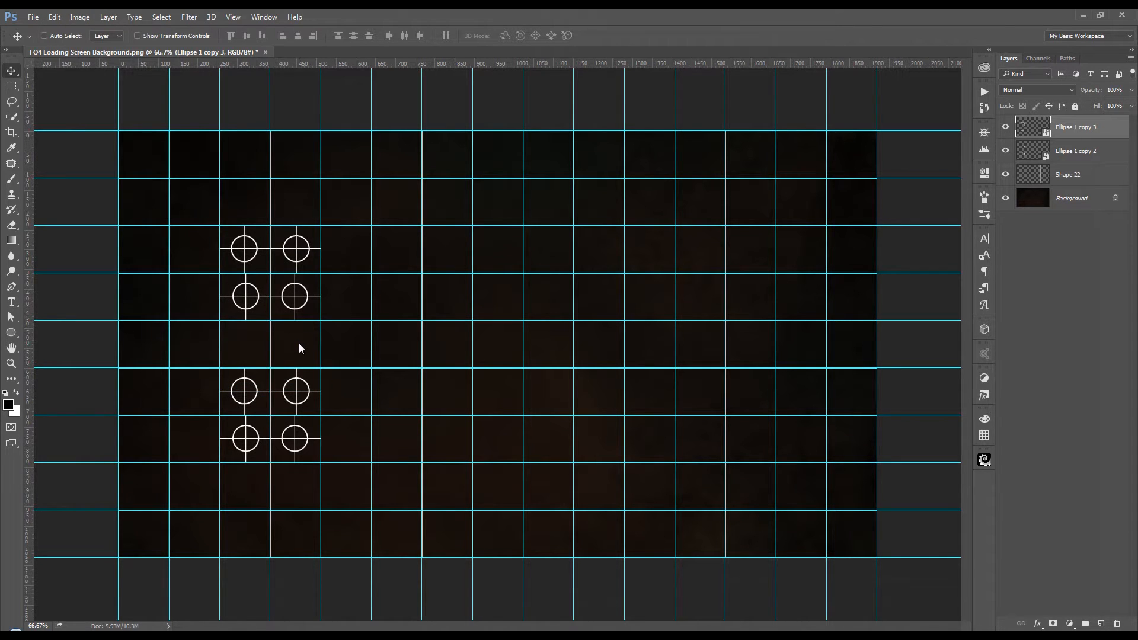
pyautogui.moveTo(299, 344); pyautogui.dragTo(755, 340)
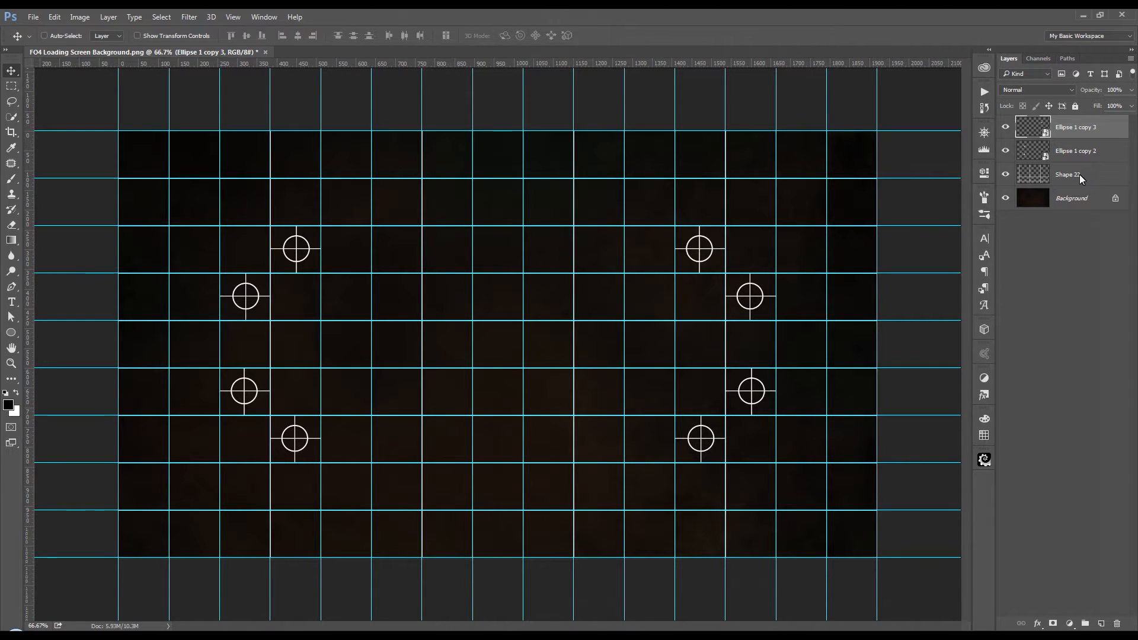
# Step: Rasterize the grid layer and both symbol layers, and merge the three into a single layer
pyautogui.keyDown('shift'); pyautogui.click(1104, 177); pyautogui.keyUp('shift')
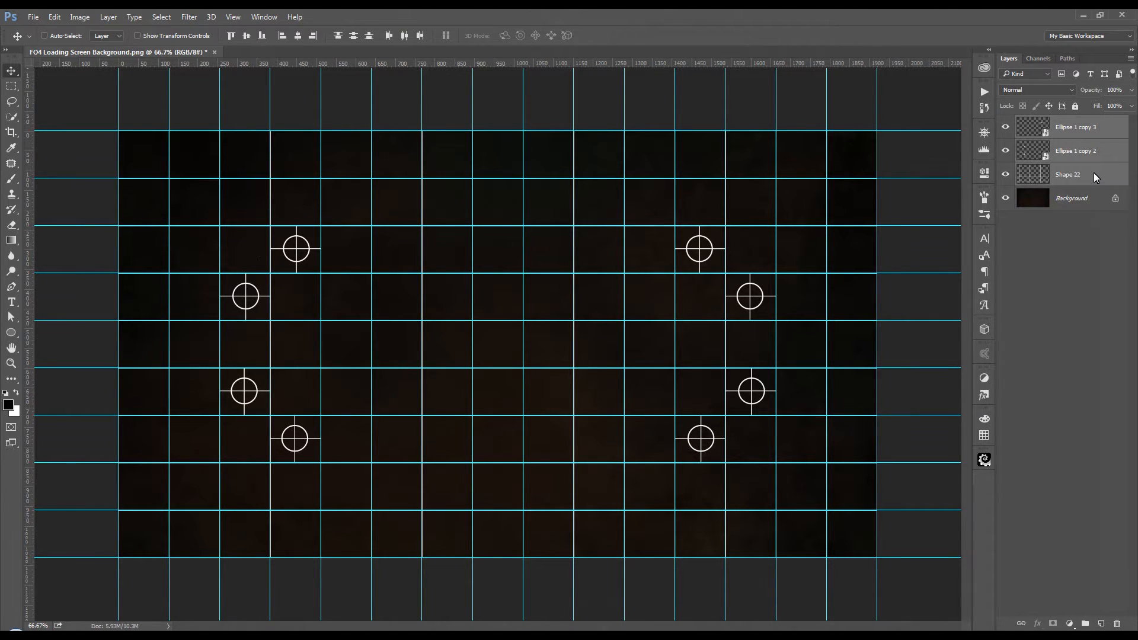
pyautogui.rightClick(1094, 173)
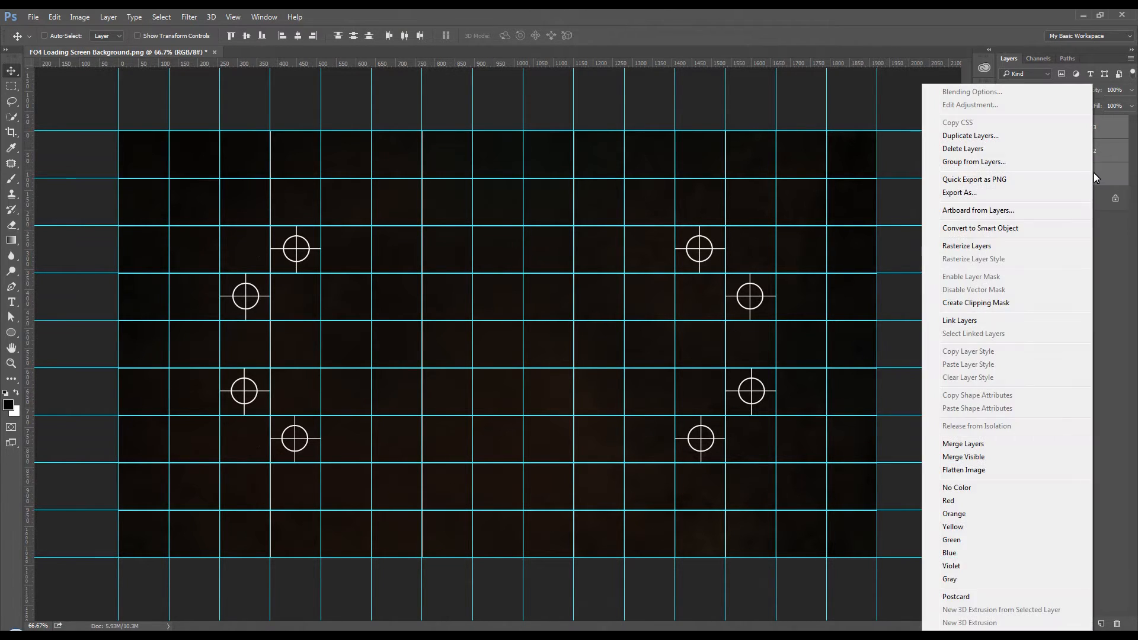
pyautogui.click(979, 251)
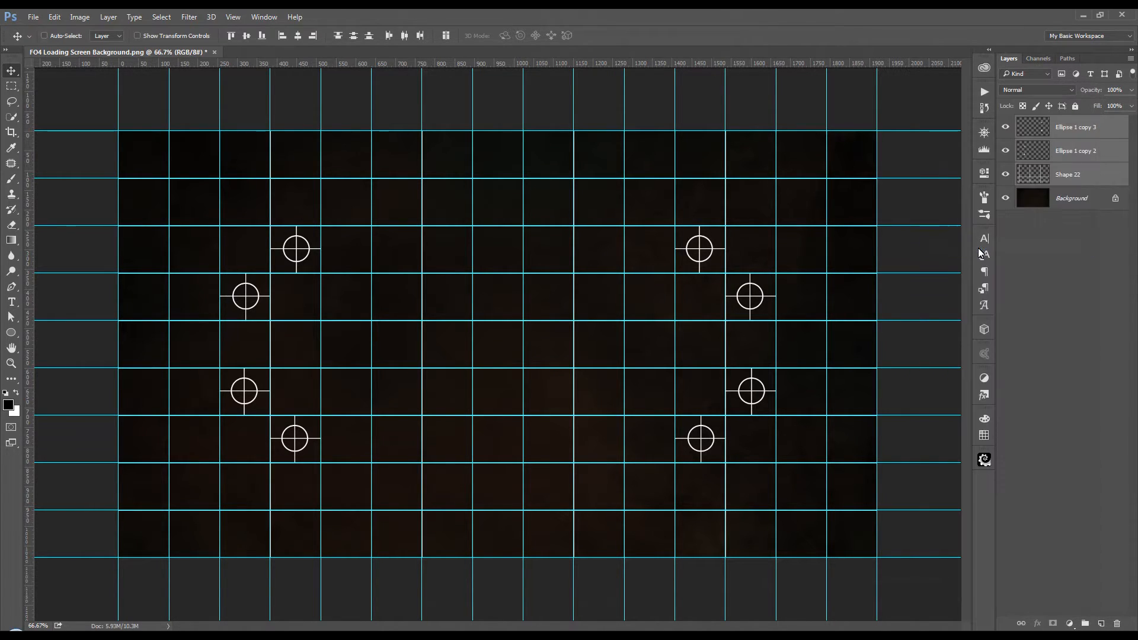
pyautogui.rightClick(1092, 155)
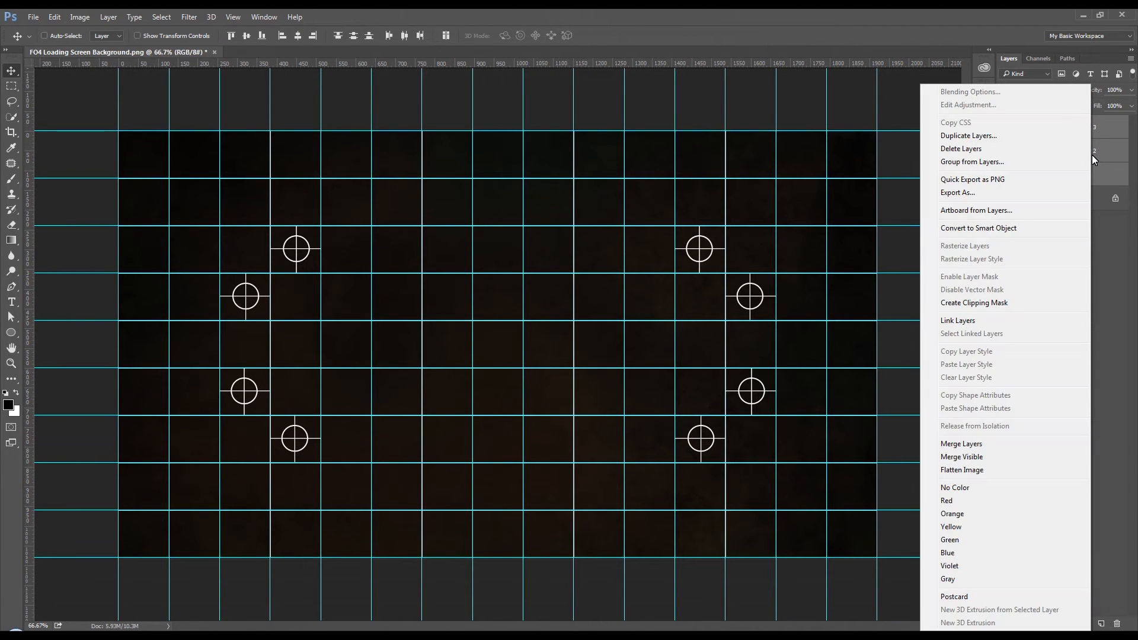
pyautogui.click(973, 444)
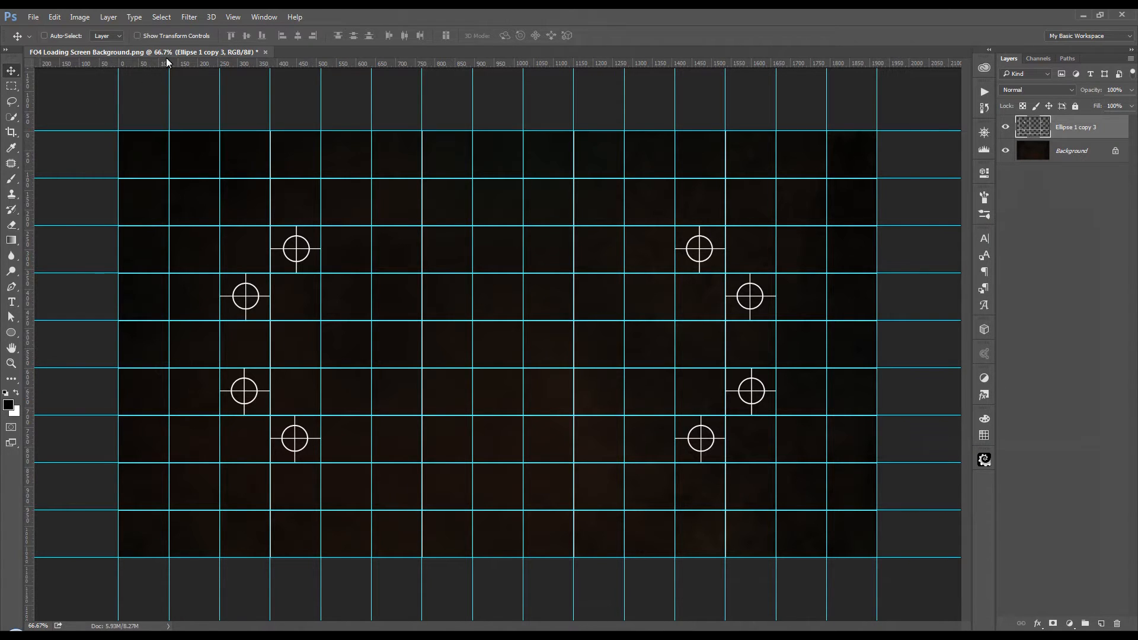
# Step: Clear all the canvas guides from the document
pyautogui.click(234, 18)
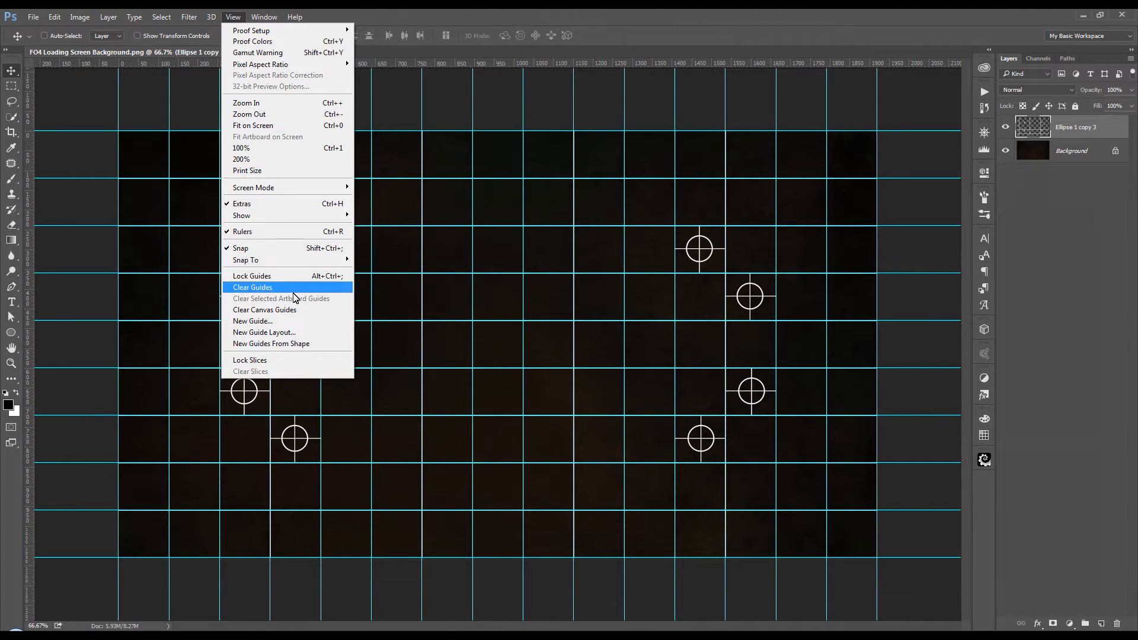
pyautogui.click(327, 311)
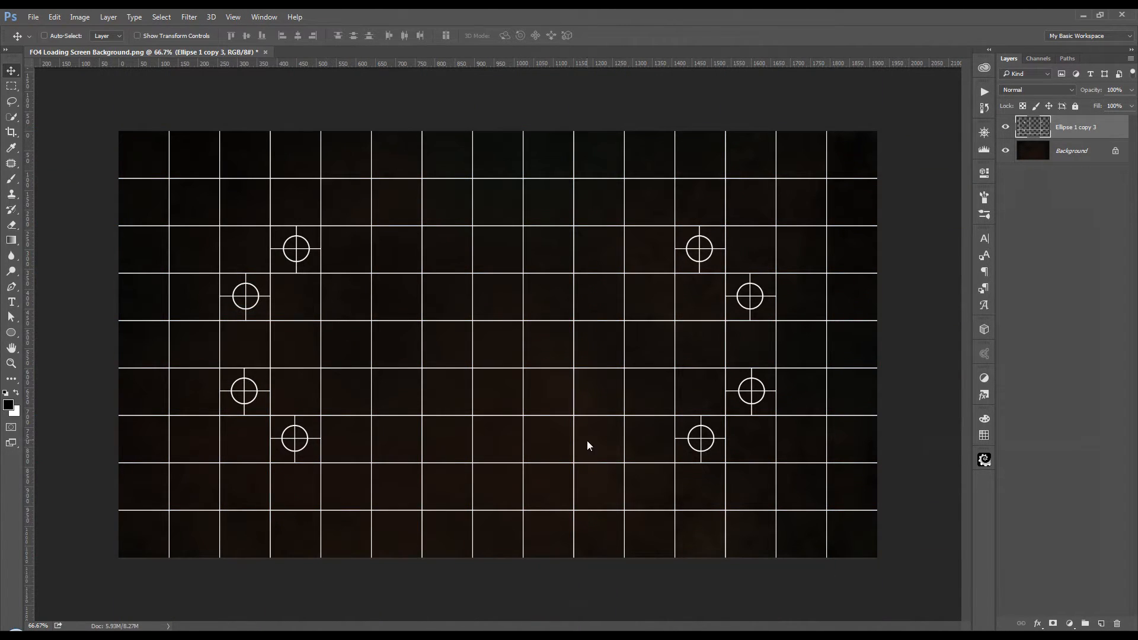
# Step: Add a Color Overlay in #535400 with Normal blending at 100% opacity to the merged grid layer
pyautogui.hotkey('ctrl', '+')
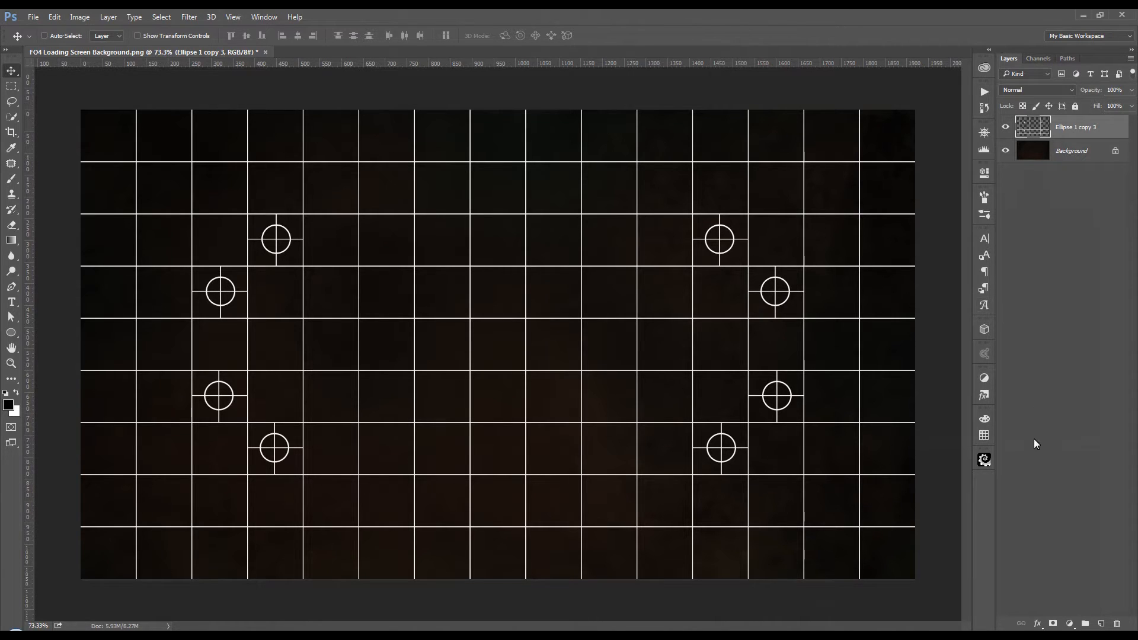
pyautogui.click(1036, 626)
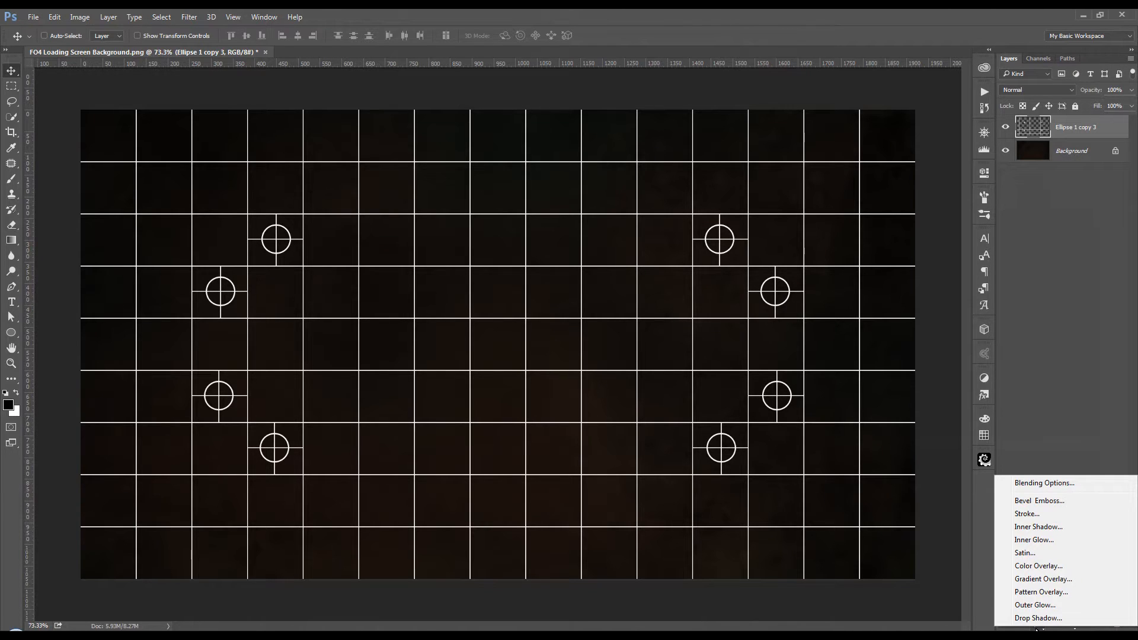
pyautogui.click(1044, 567)
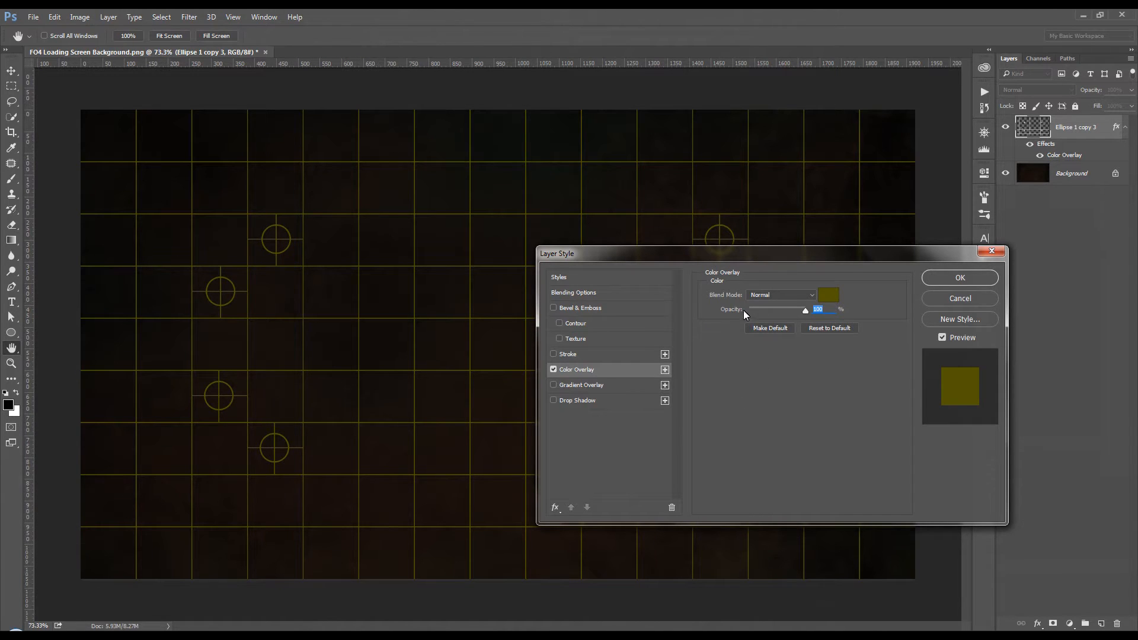
pyautogui.click(830, 295)
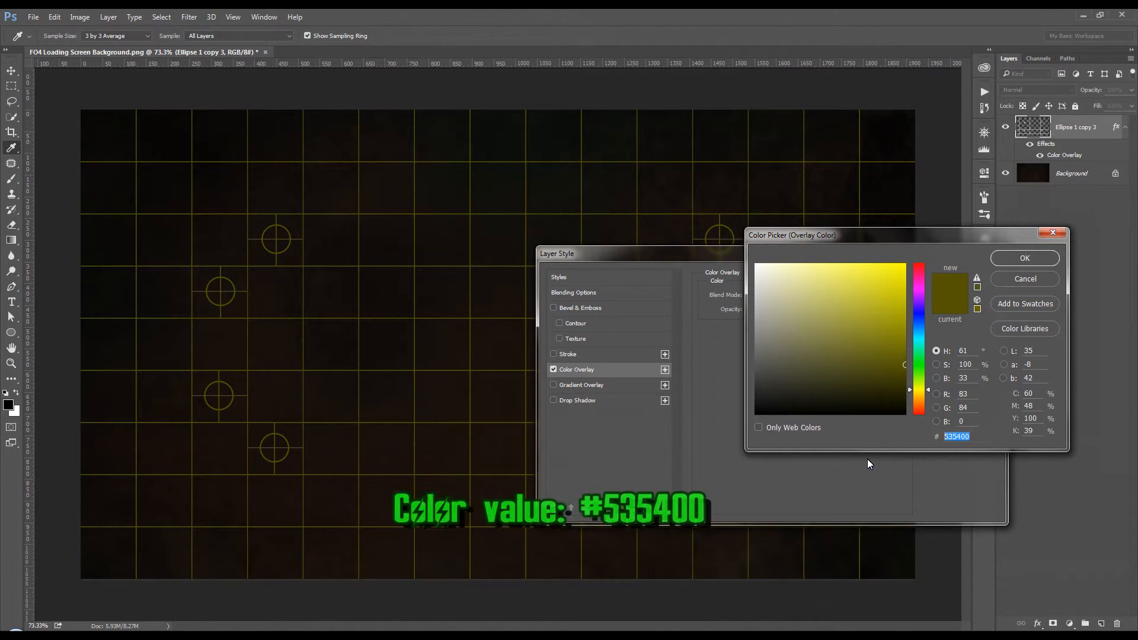
pyautogui.click(1019, 259)
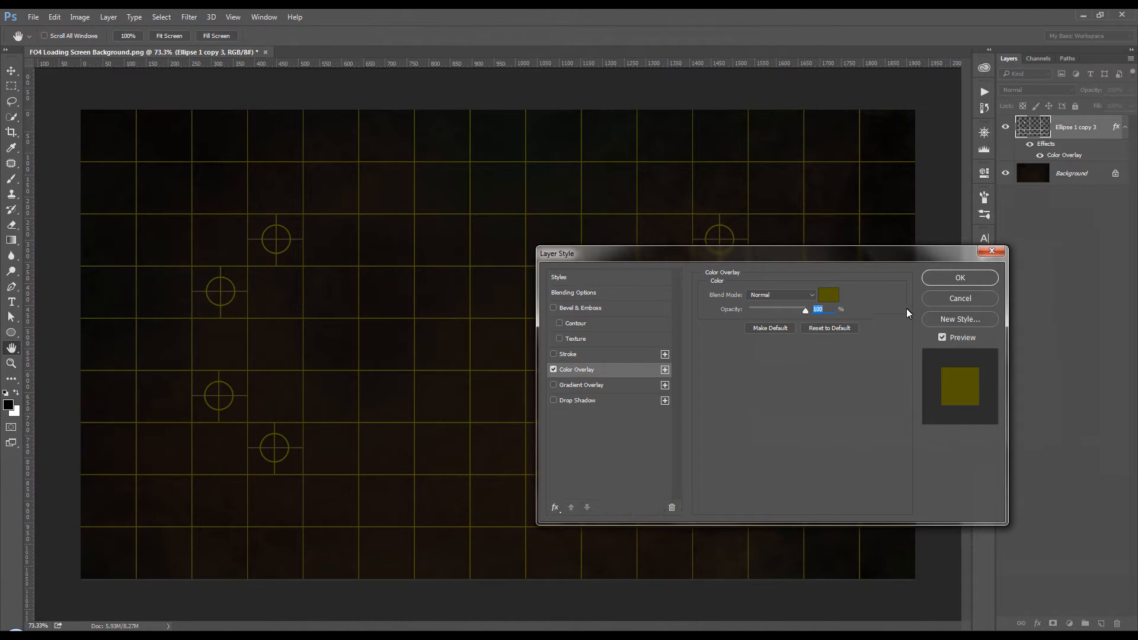
pyautogui.click(959, 281)
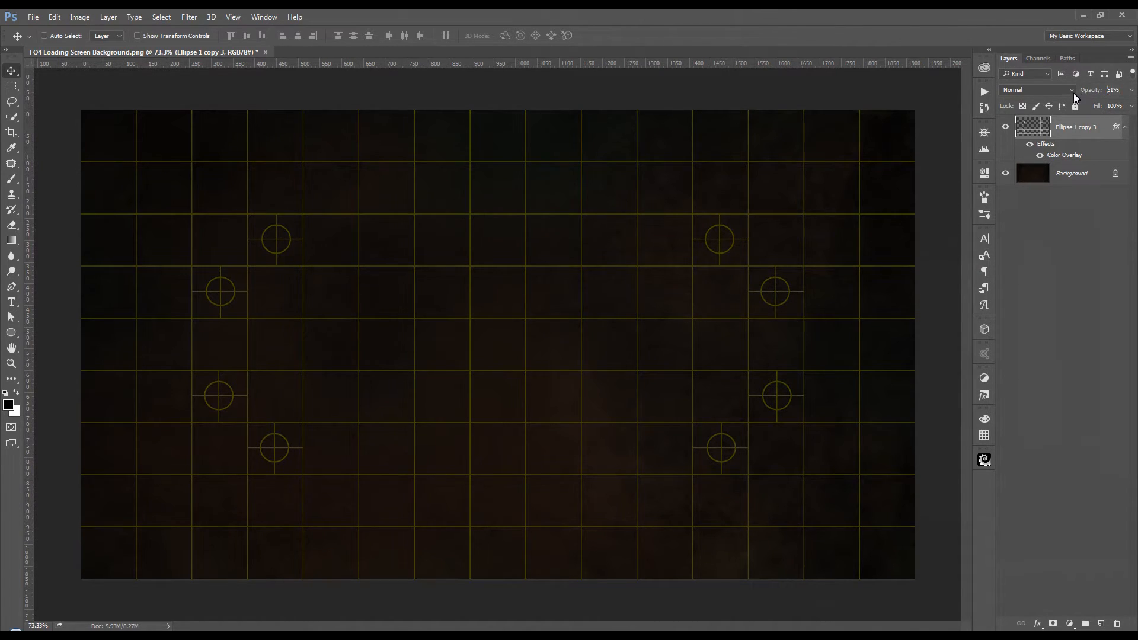
# Step: Lower the merged grid layer's opacity to 10% and apply a Pinch distortion with an amount of -20%
pyautogui.moveTo(1055, 94); pyautogui.dragTo(1044, 91)
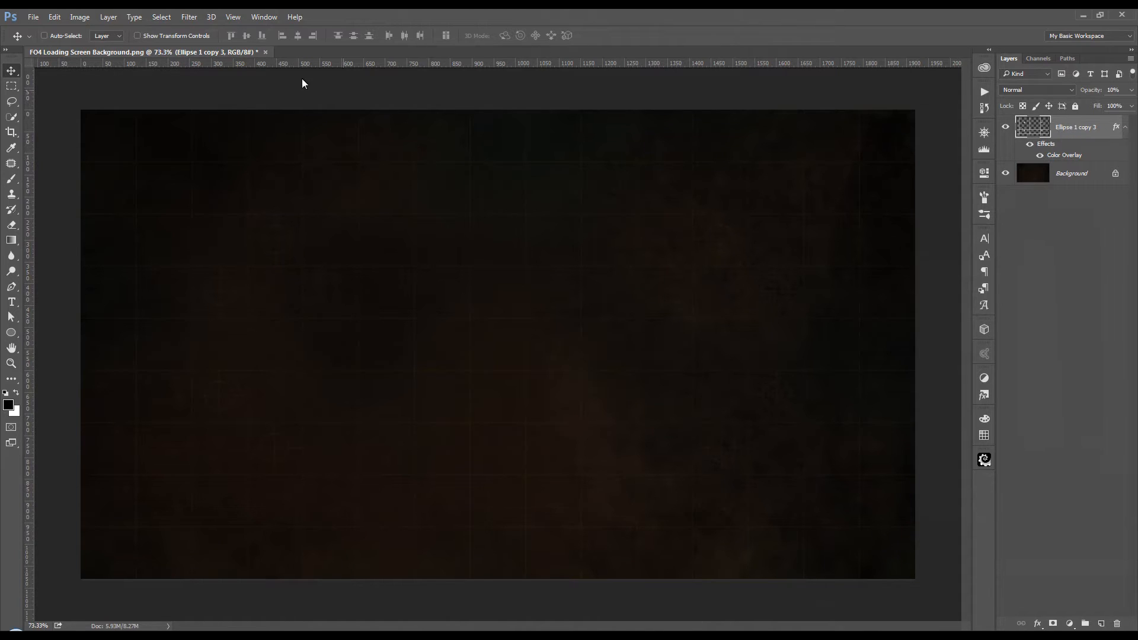
pyautogui.click(181, 21)
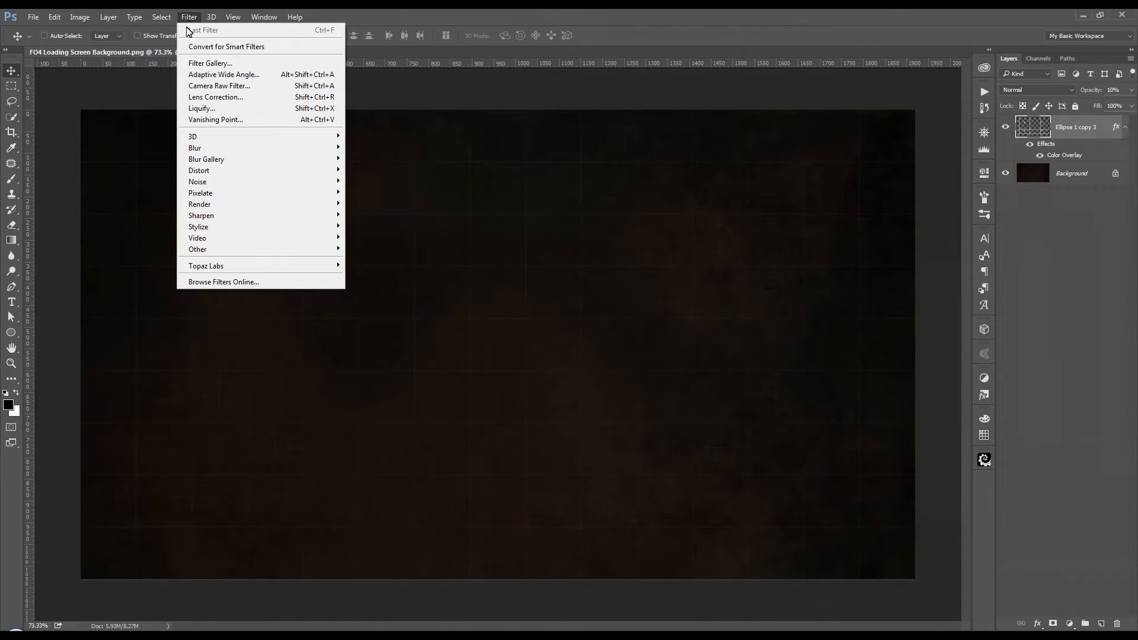
pyautogui.moveTo(207, 175)
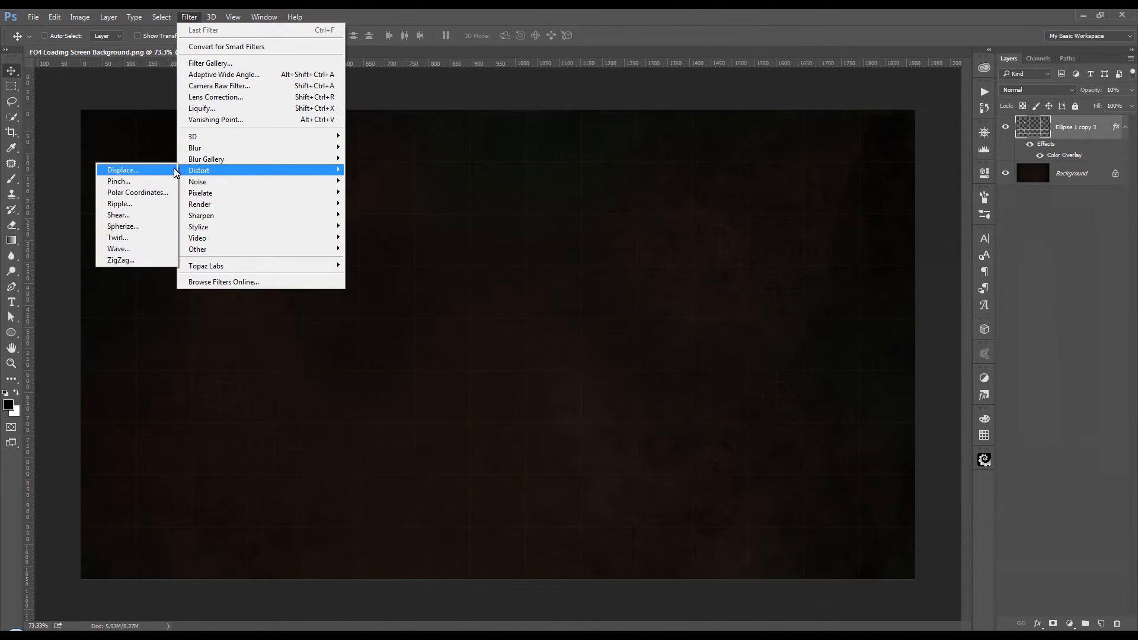
pyautogui.click(162, 183)
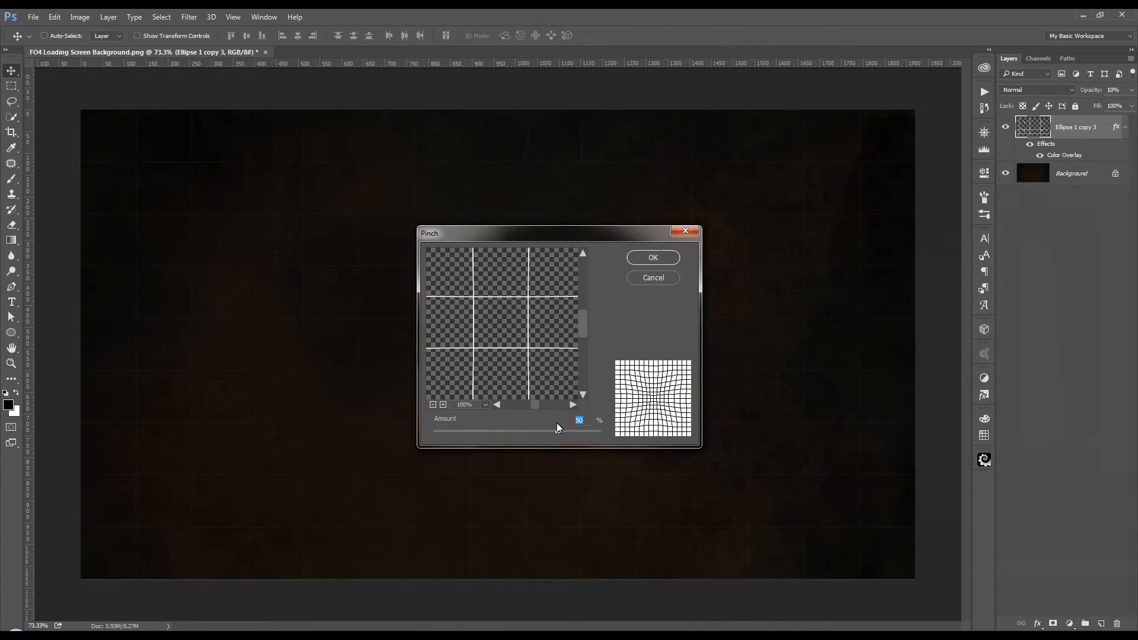
pyautogui.write('-20')
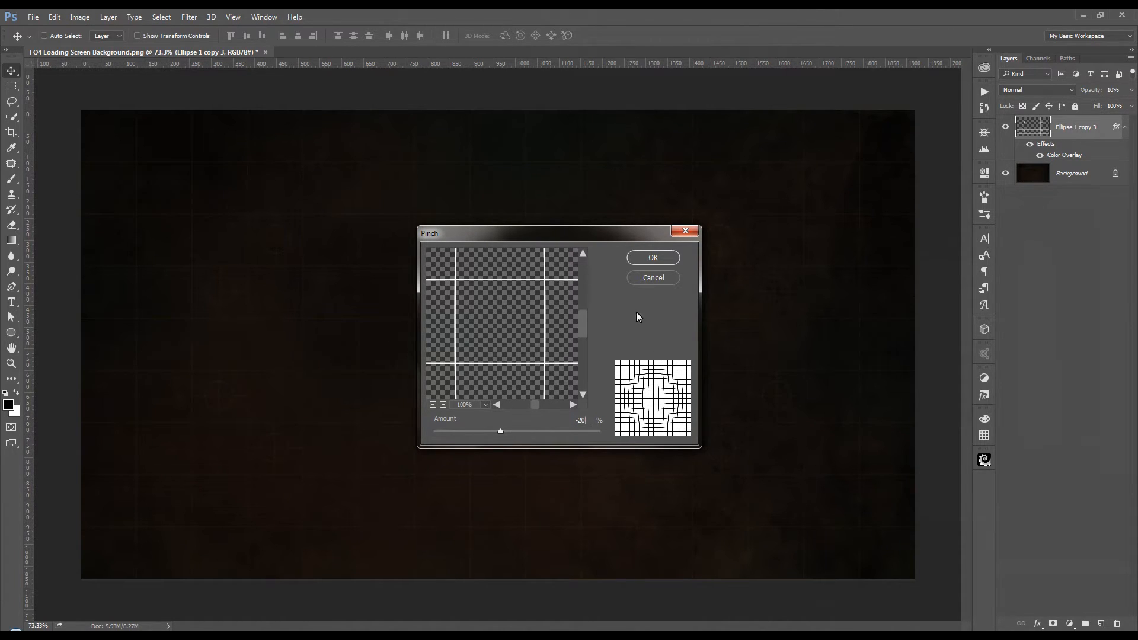
pyautogui.click(659, 256)
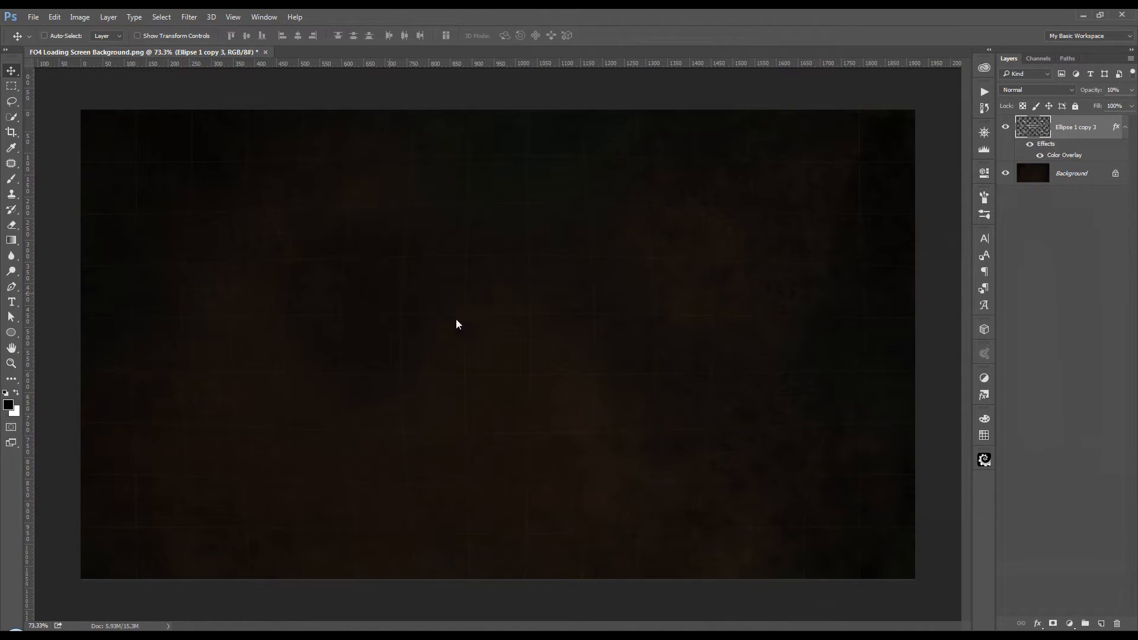
# Step: Add a layer mask to the grid layer and ready a soft 500 px black brush with 0% hardness
pyautogui.click(1053, 624)
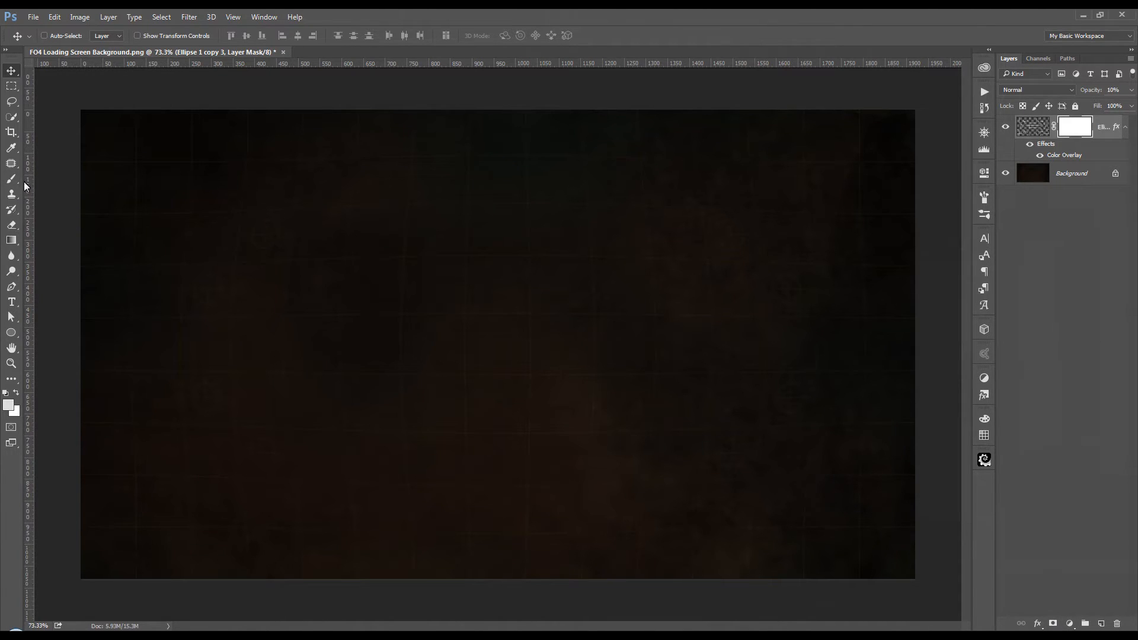
pyautogui.click(4, 394)
pyautogui.click(16, 394)
pyautogui.click(12, 180)
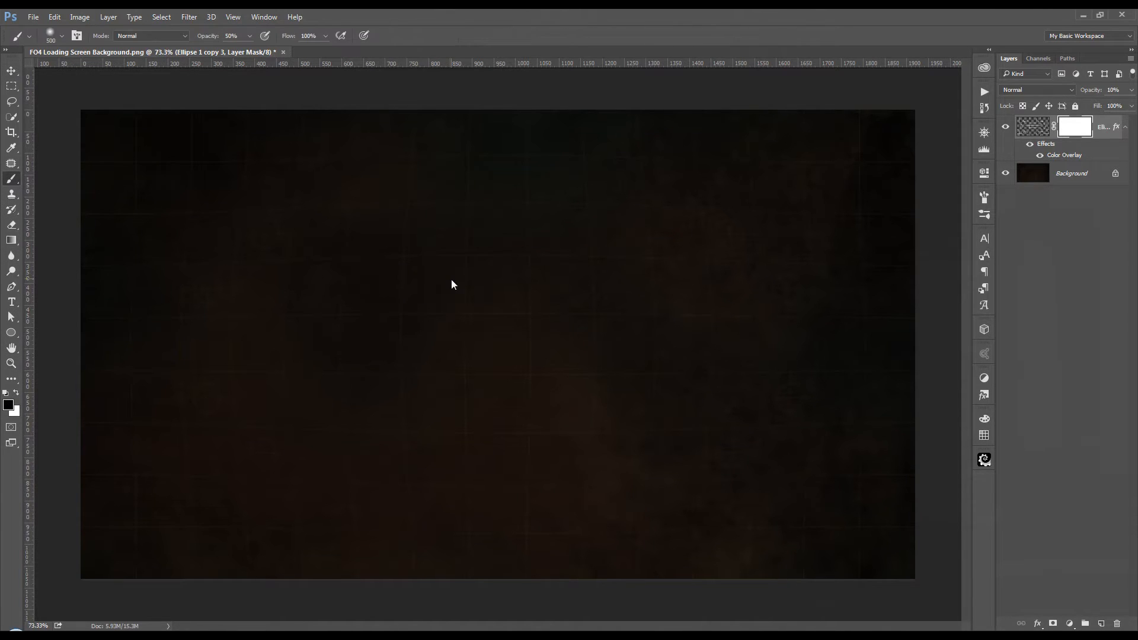
pyautogui.rightClick(452, 283)
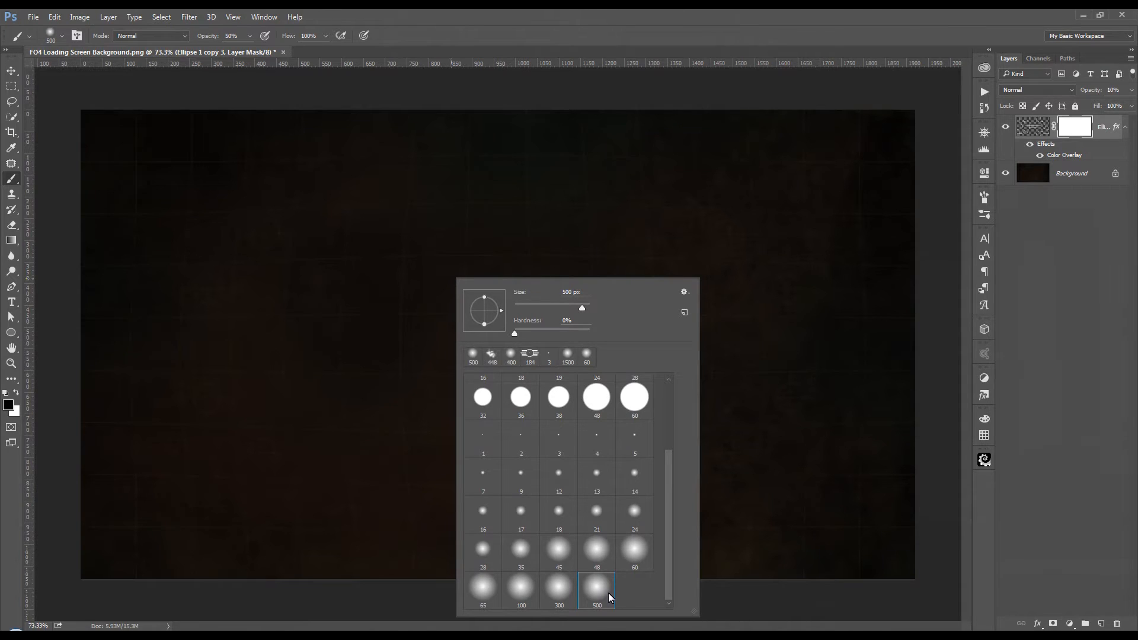
pyautogui.click(655, 31)
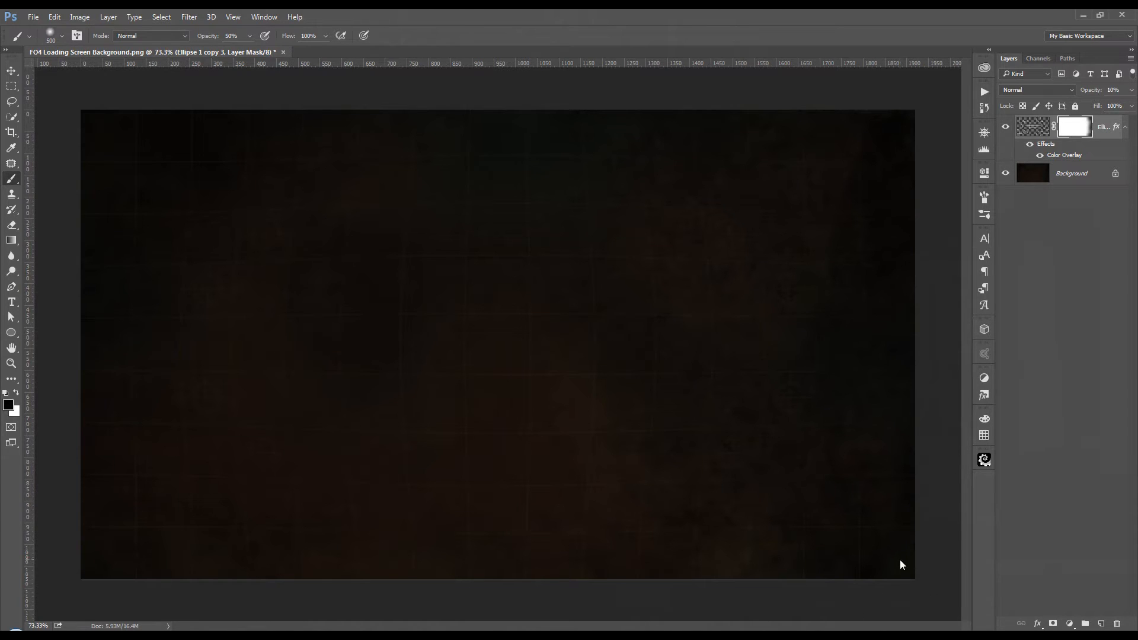
# Step: Paint black on the mask around the canvas borders to fade out the grid's outer edges
pyautogui.moveTo(808, 105); pyautogui.dragTo(615, 78)
pyautogui.moveTo(232, 118); pyautogui.dragTo(75, 123)
pyautogui.moveTo(60, 267); pyautogui.dragTo(42, 471)
pyautogui.moveTo(74, 508); pyautogui.dragTo(69, 511)
pyautogui.moveTo(378, 575); pyautogui.dragTo(421, 571)
pyautogui.moveTo(493, 568)
pyautogui.mouseDown()
pyautogui.moveTo(602, 577)
pyautogui.moveTo(423, 586)
pyautogui.mouseUp()
pyautogui.moveTo(703, 583)
pyautogui.mouseDown()
pyautogui.moveTo(802, 585)
pyautogui.moveTo(756, 564)
pyautogui.mouseUp()
# Step: Scale the masked grid layer up proportionally from its center to about 110%
pyautogui.click(1032, 131)
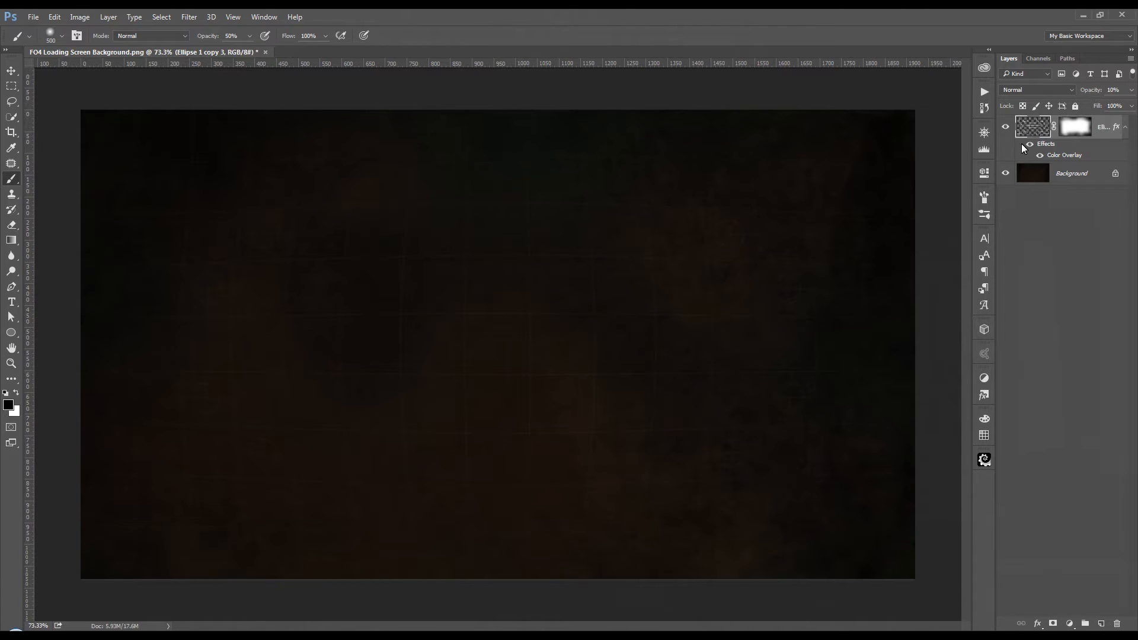
pyautogui.hotkey('ctrl', 't')
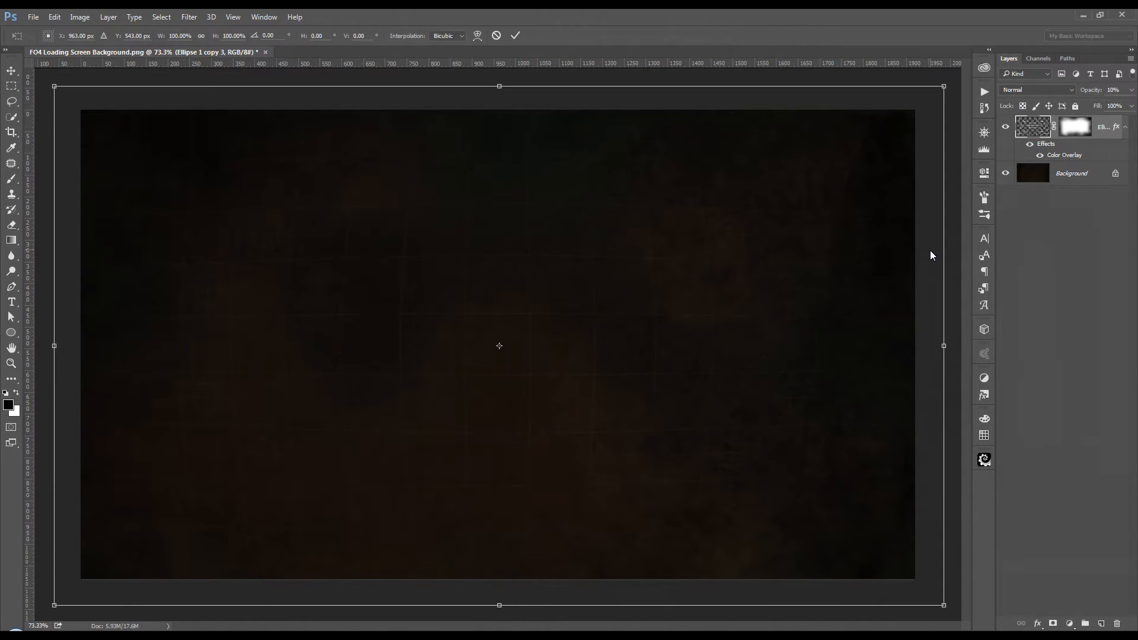
pyautogui.scroll(-2, 848, 260)
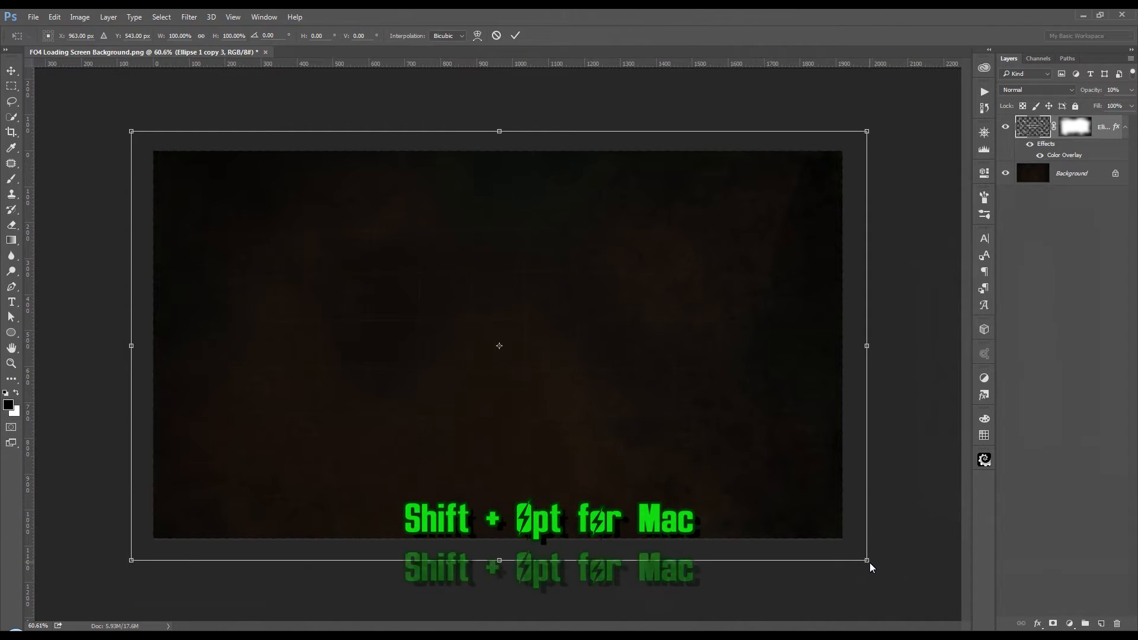
pyautogui.moveTo(869, 562); pyautogui.dragTo(910, 580)
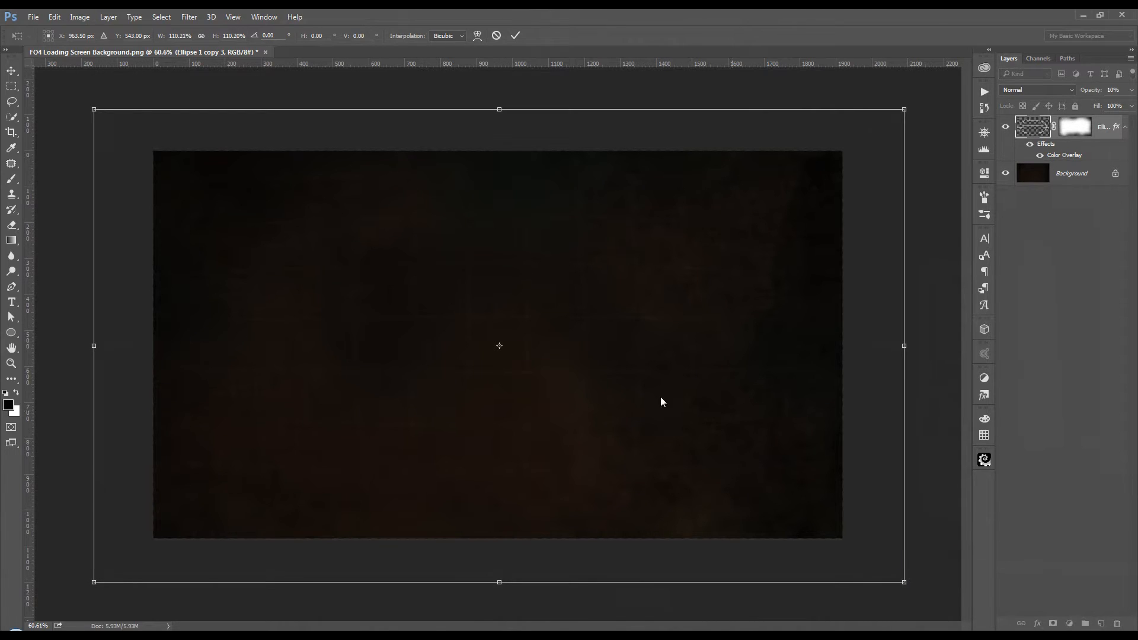
pyautogui.click(517, 39)
pyautogui.press('b')
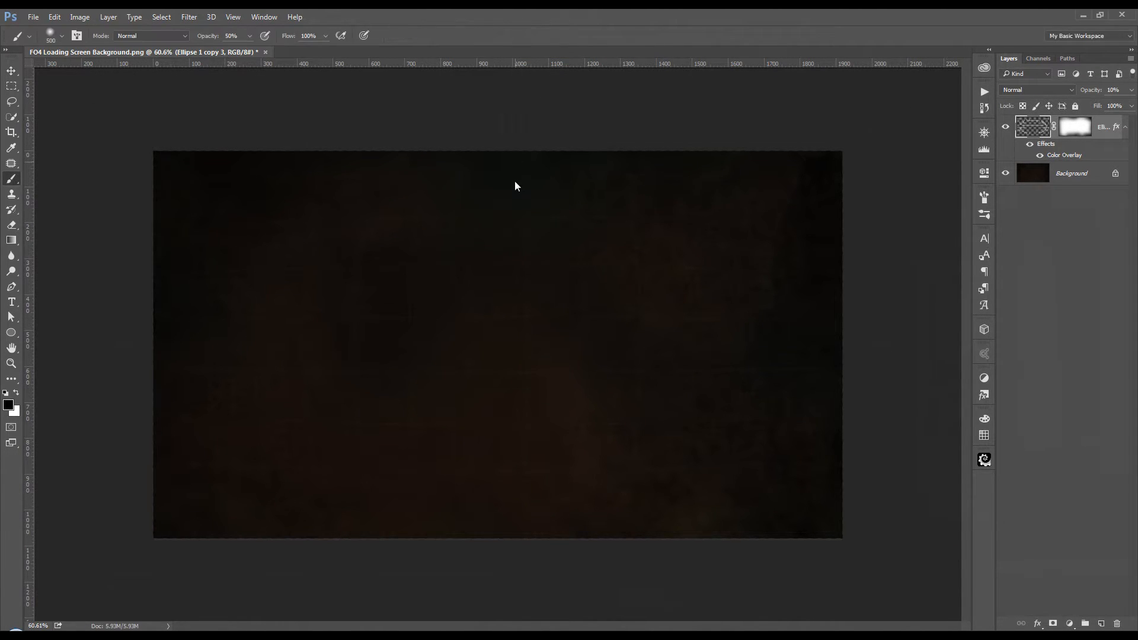
pyautogui.scroll(2, 521, 213)
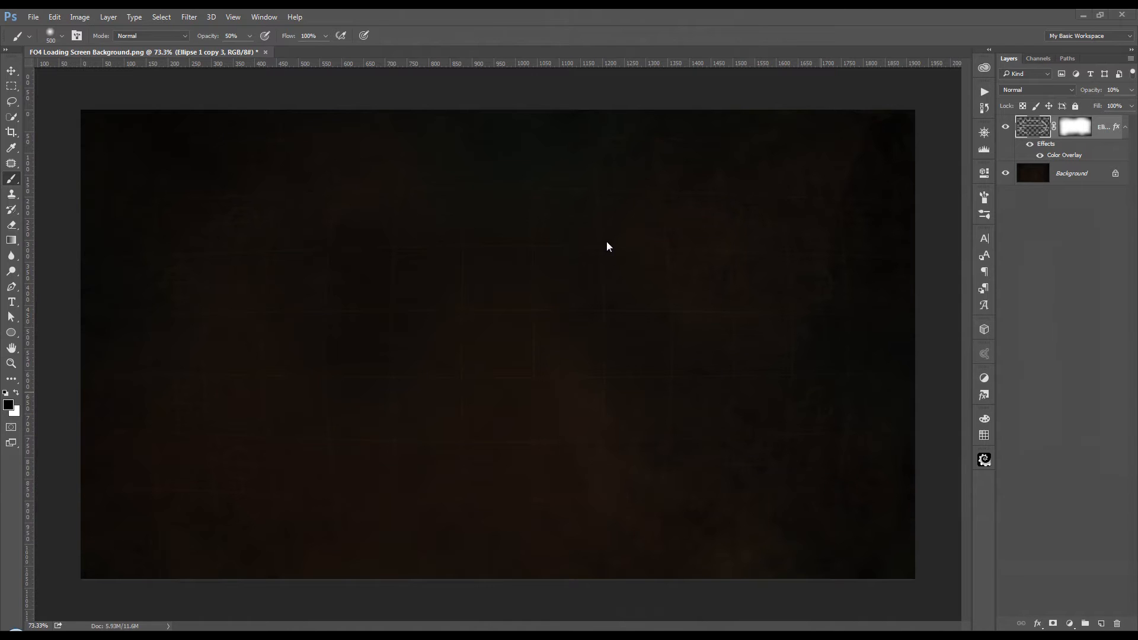
# Step: Place a vertical guide at X 150 px and hide the rulers
pyautogui.click(11, 303)
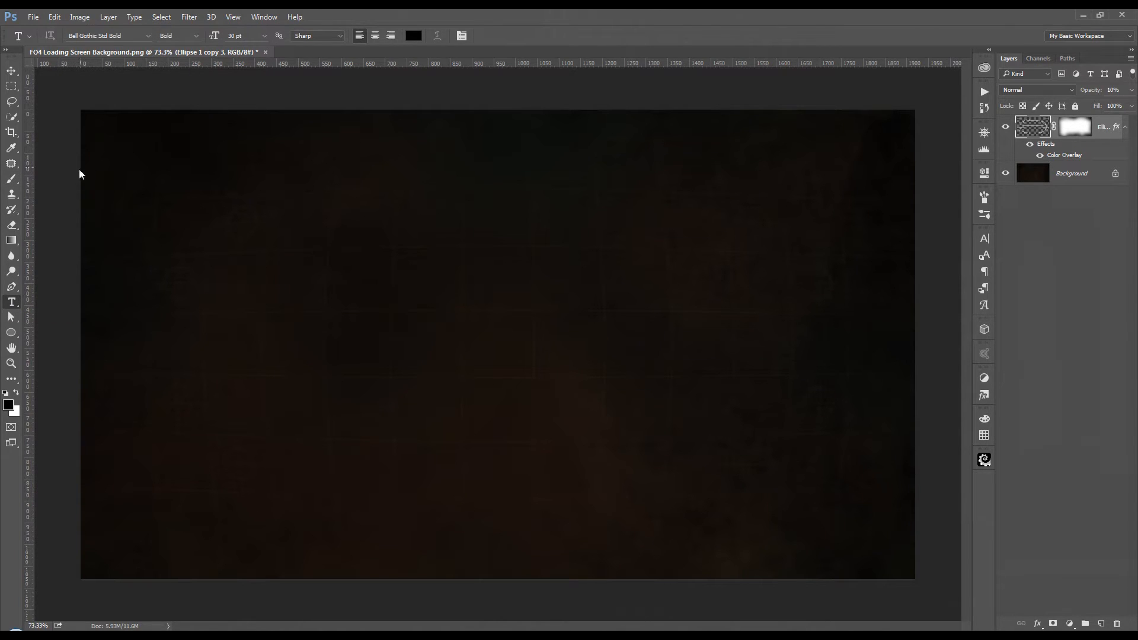
pyautogui.click(12, 71)
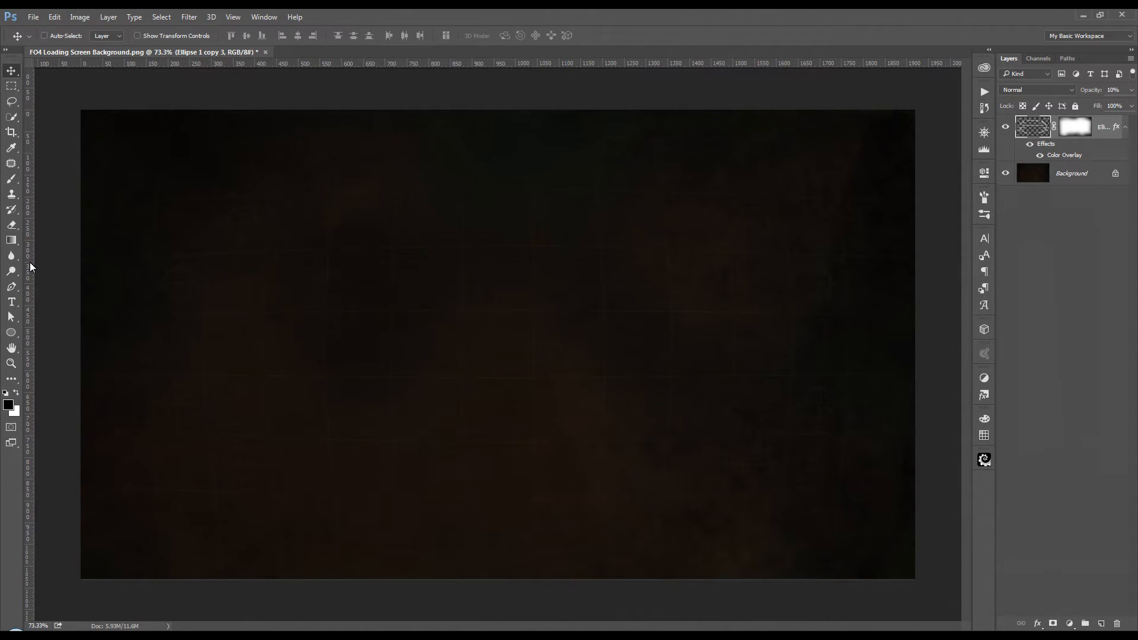
pyautogui.moveTo(30, 269); pyautogui.dragTo(147, 285)
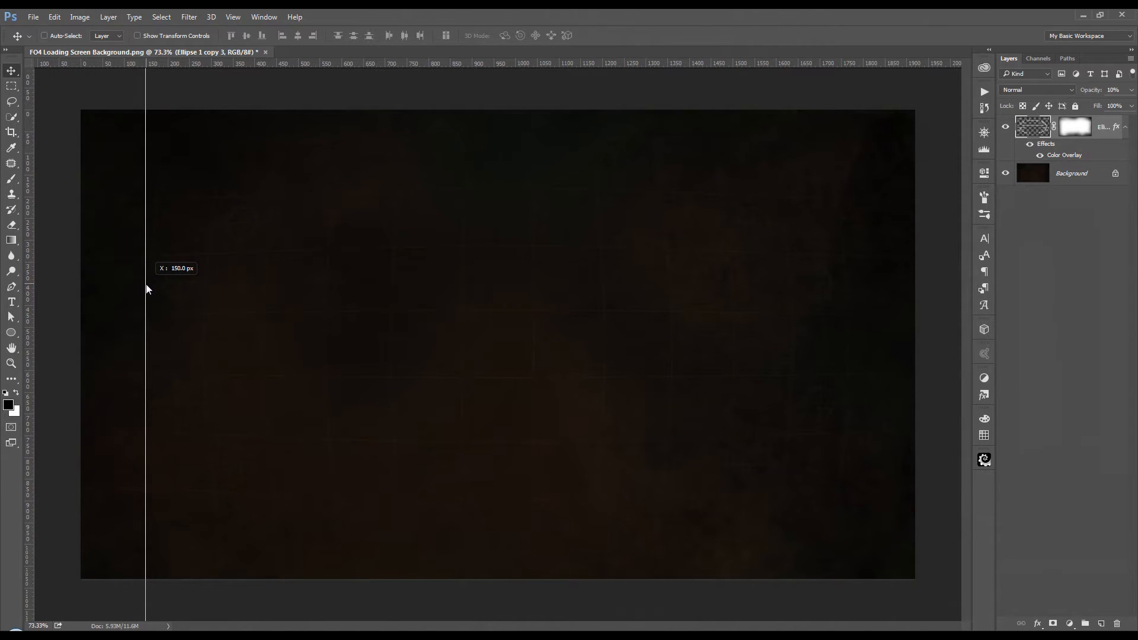
pyautogui.moveTo(148, 288); pyautogui.dragTo(148, 289)
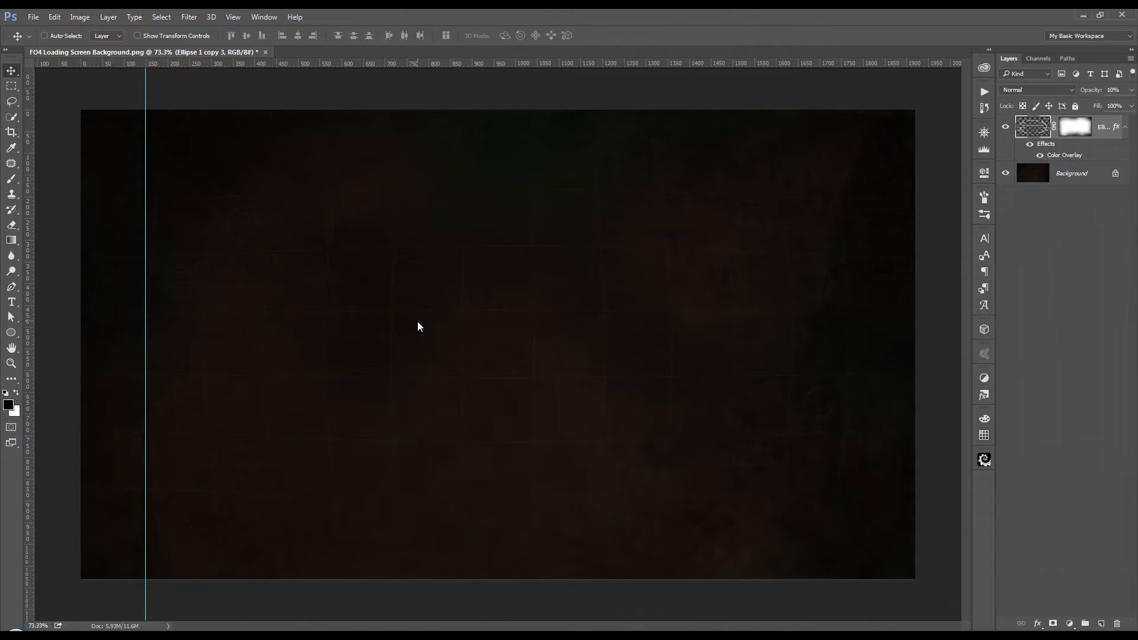
pyautogui.click(230, 18)
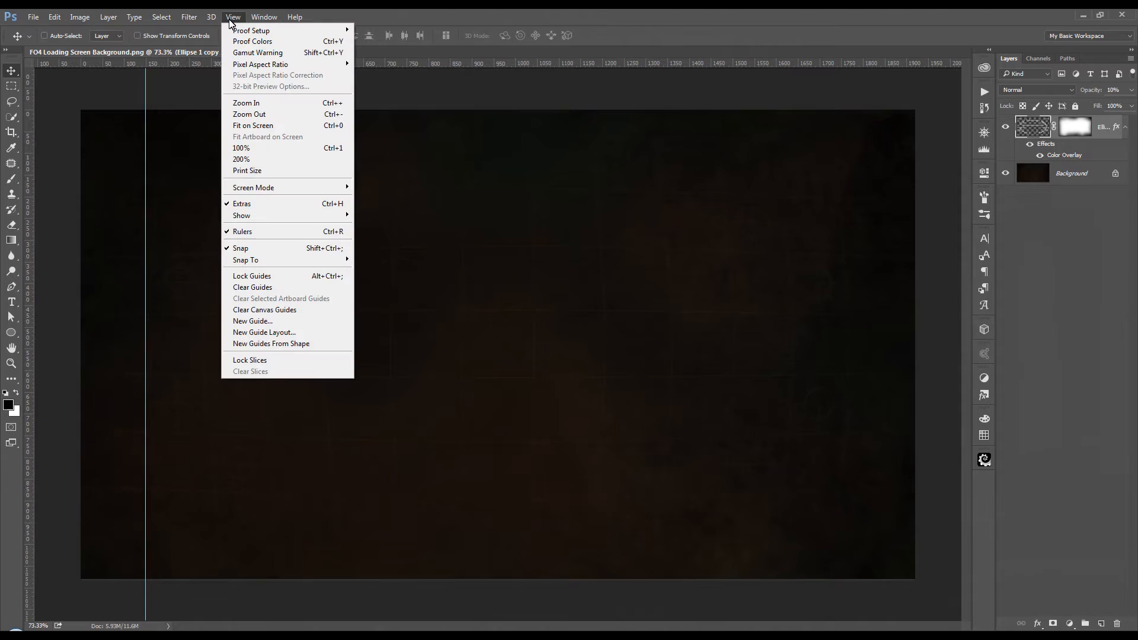
pyautogui.click(261, 232)
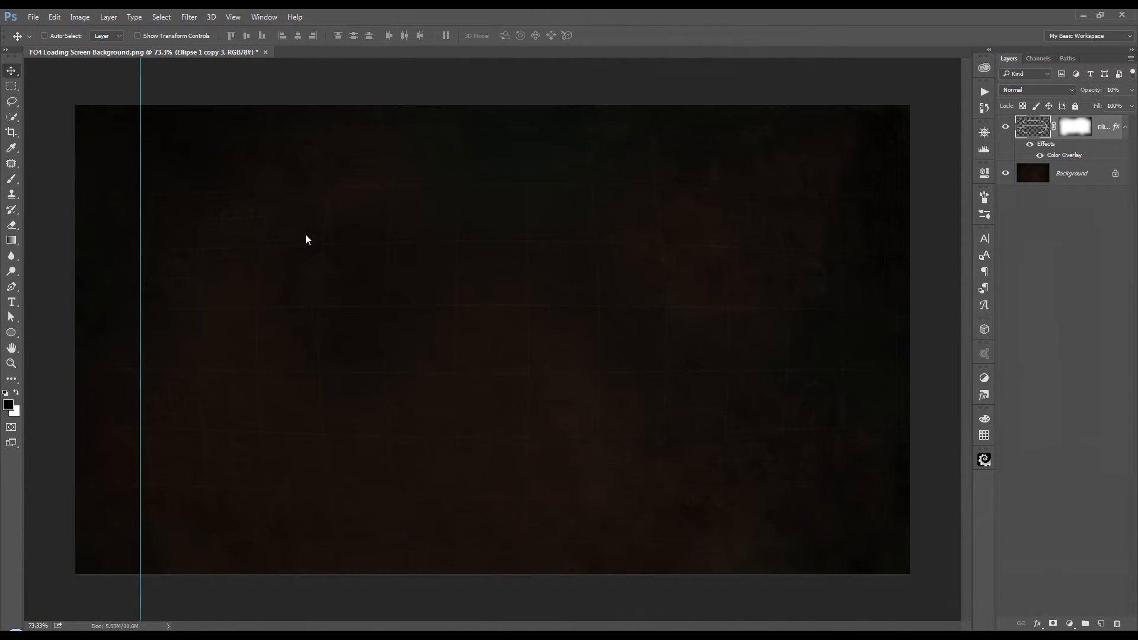
# Step: Set the Type tool's text color to bright green #24ff1d
pyautogui.click(11, 302)
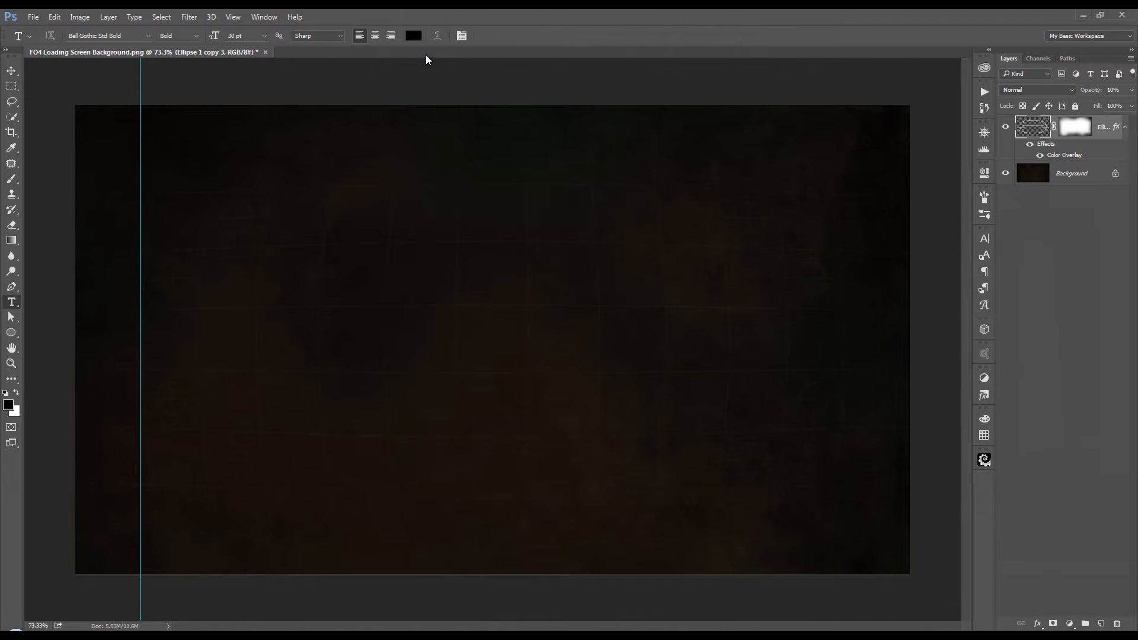
pyautogui.click(417, 37)
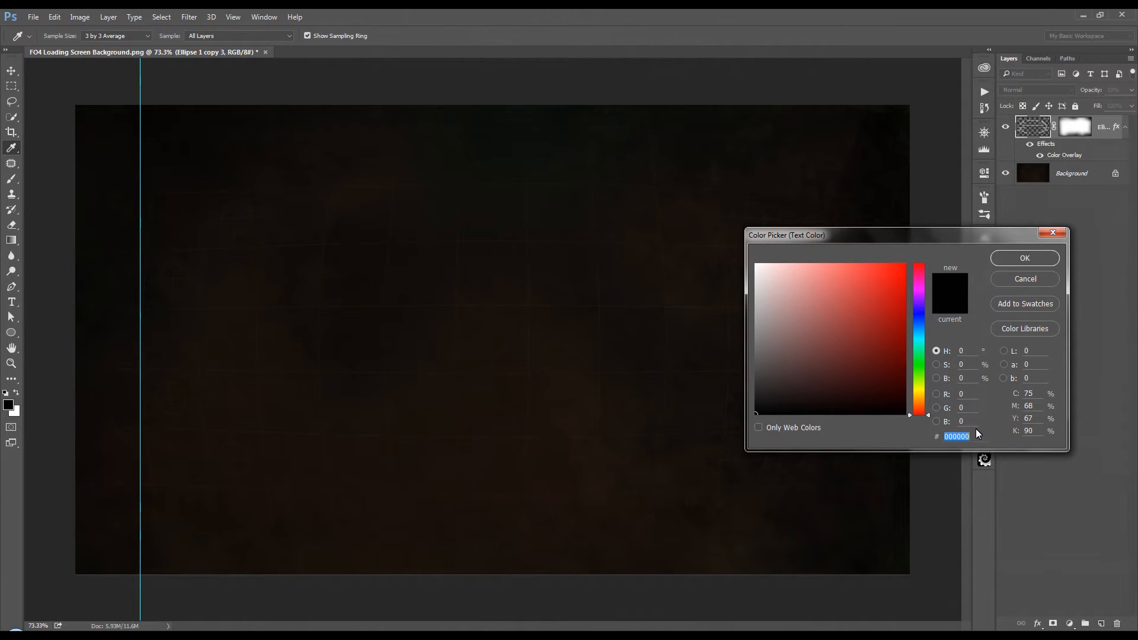
pyautogui.write('2')
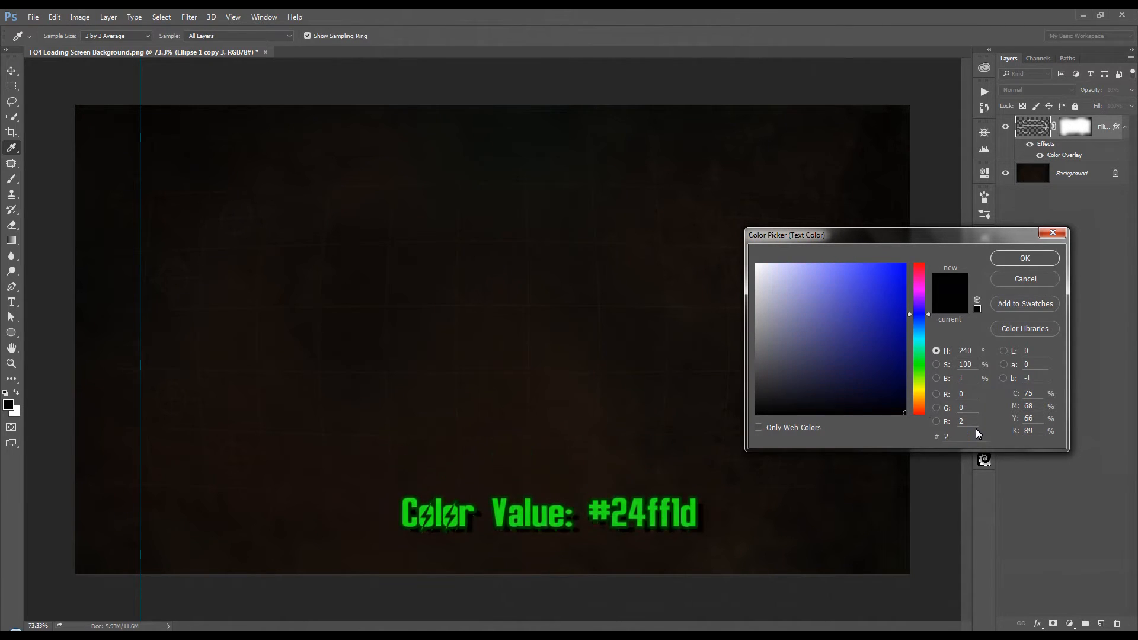
pyautogui.write('4ff1d')
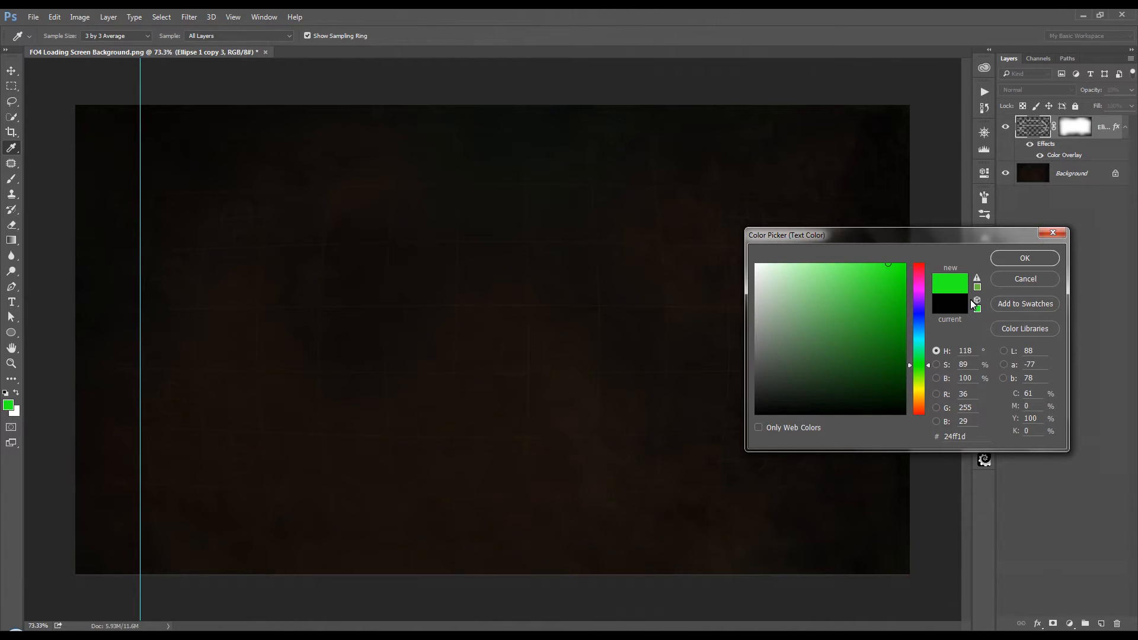
pyautogui.click(1016, 259)
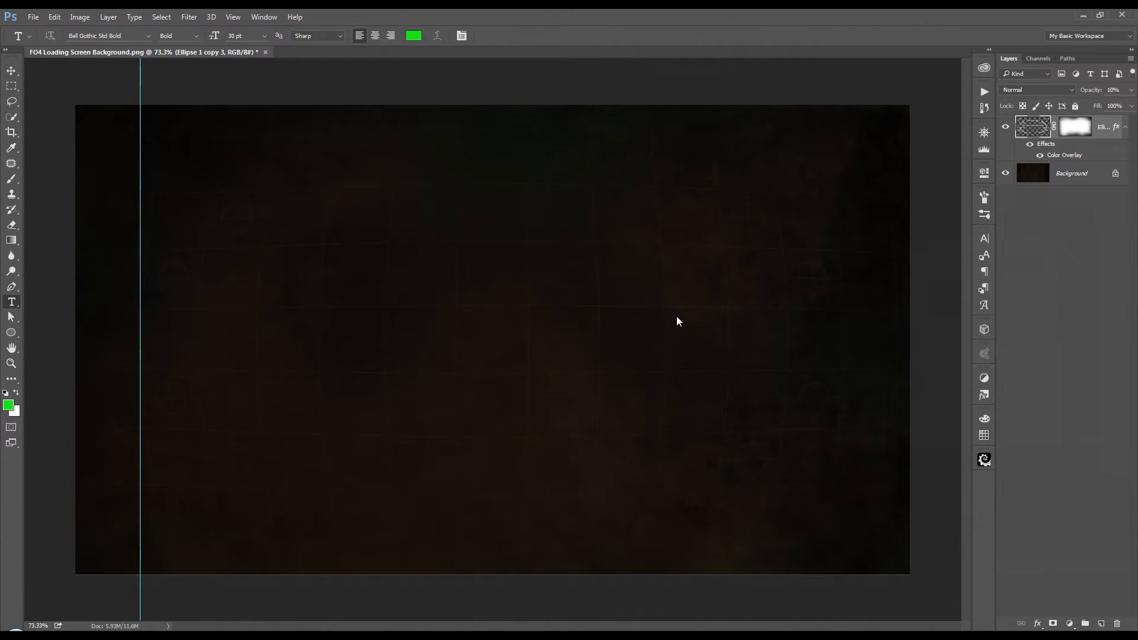
# Step: Add the text "LEVEL 1" about halfway down the canvas and align its start with the vertical guide
pyautogui.scroll(1, 217, 310)
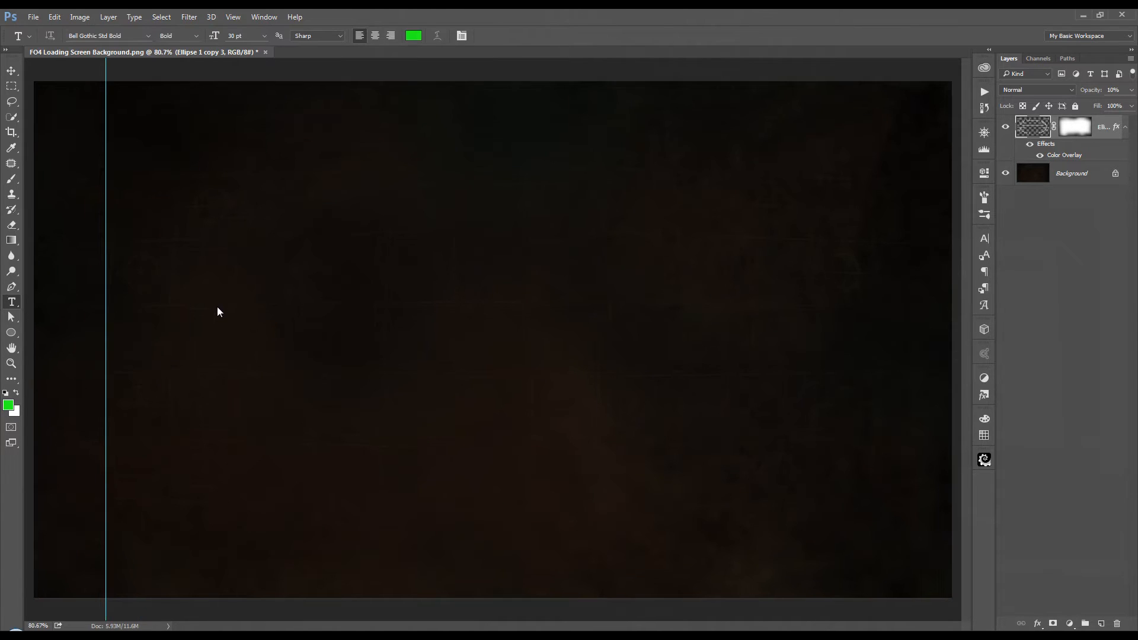
pyautogui.click(129, 342)
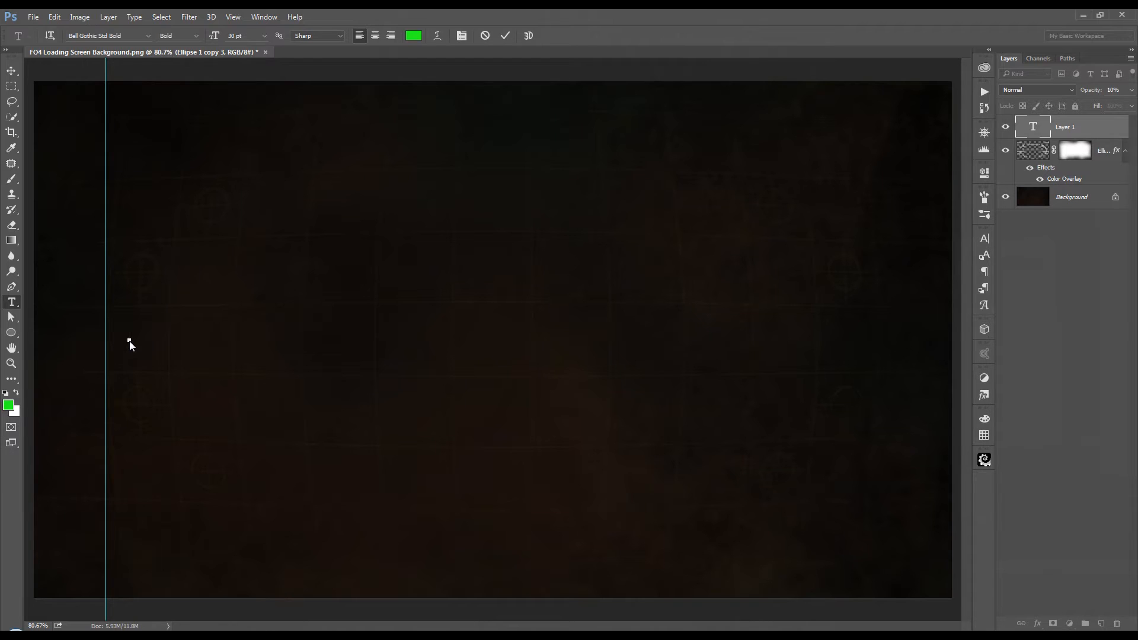
pyautogui.write('LEVEL 1')
pyautogui.click(504, 37)
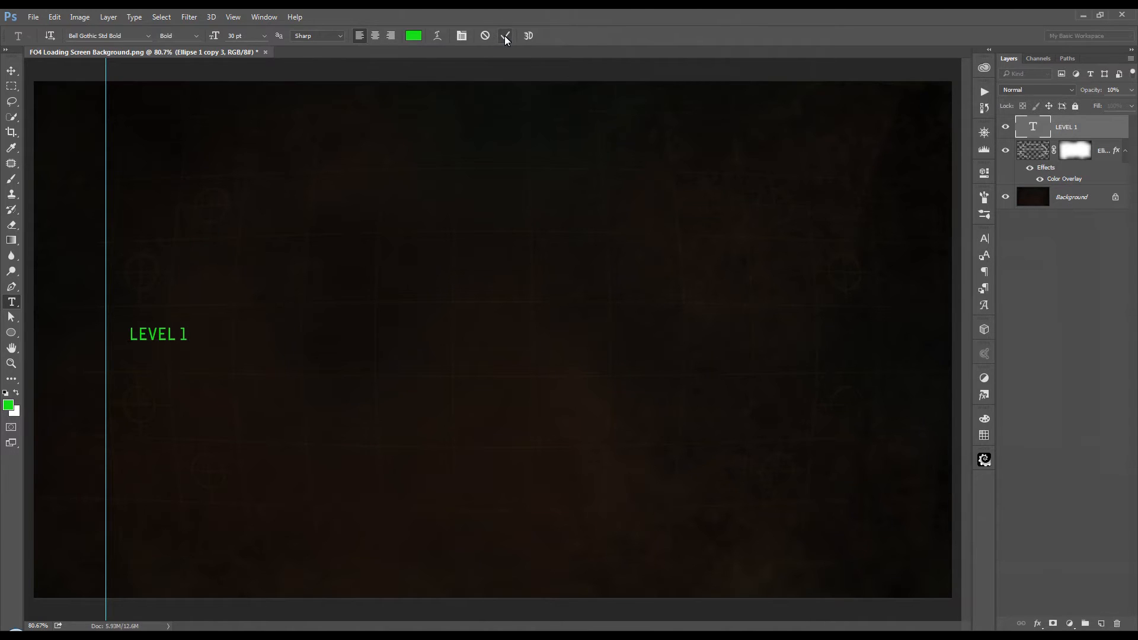
pyautogui.click(11, 71)
pyautogui.moveTo(199, 297)
pyautogui.mouseDown()
pyautogui.moveTo(181, 315)
pyautogui.moveTo(197, 318)
pyautogui.moveTo(188, 332)
pyautogui.moveTo(182, 290)
pyautogui.mouseUp()
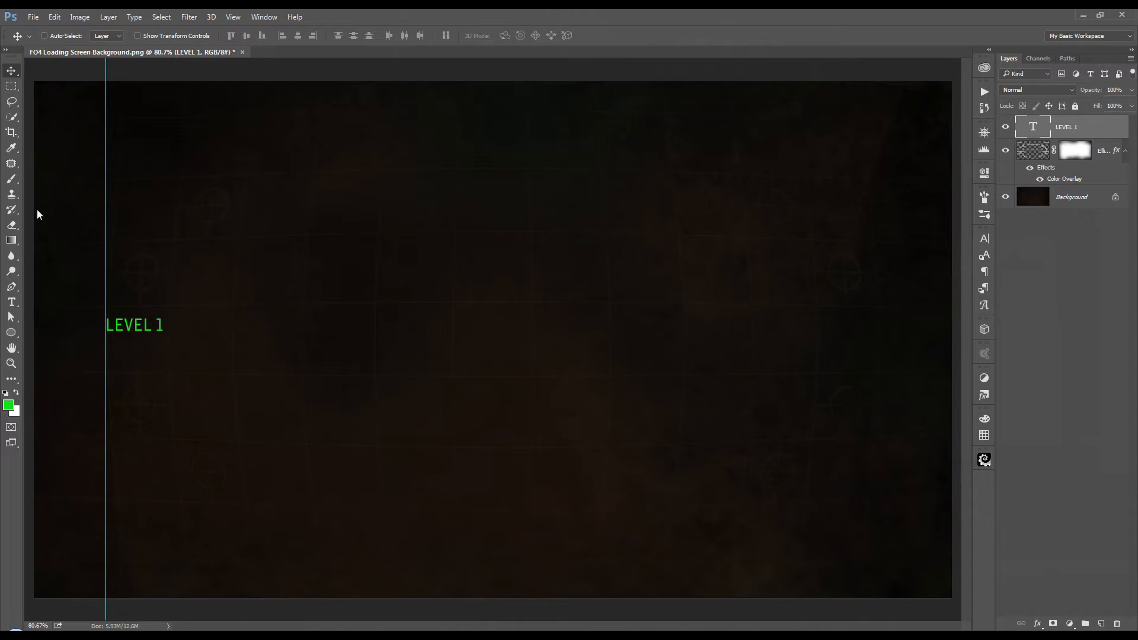
# Step: Activate the Rectangle tool and set its stroke color to the most recently used bright green
pyautogui.click(11, 335)
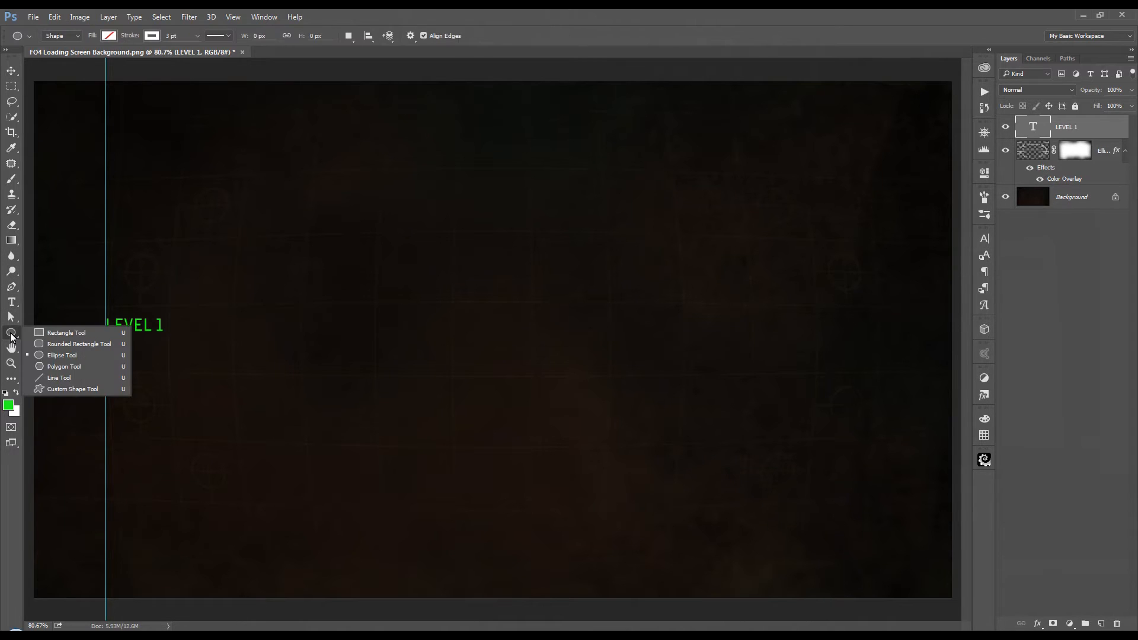
pyautogui.click(66, 336)
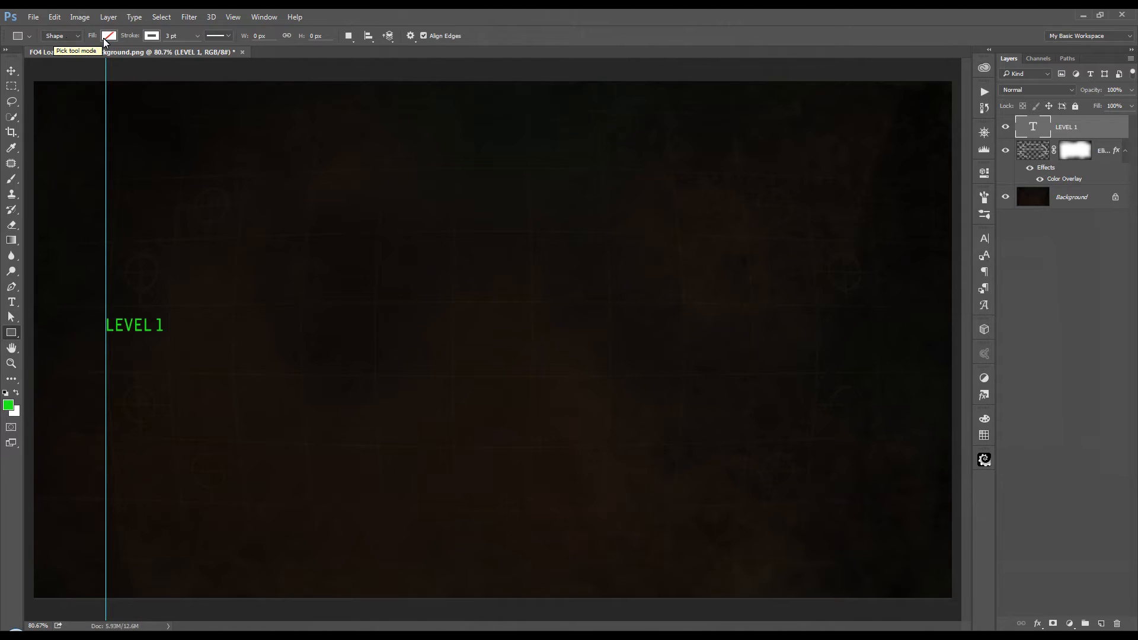
pyautogui.click(151, 36)
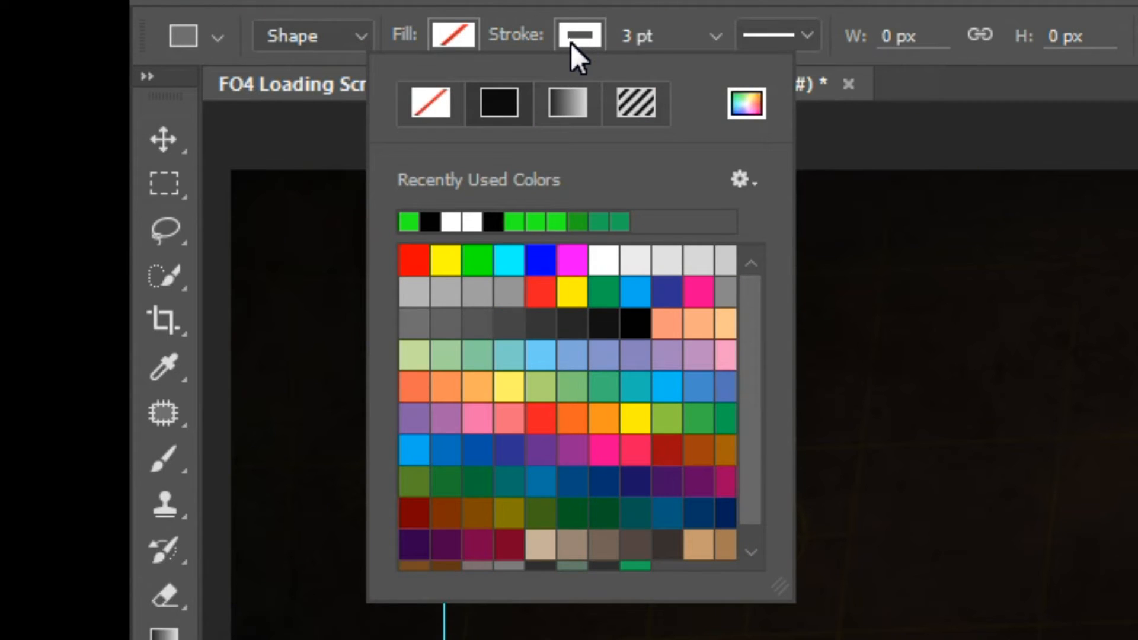
pyautogui.click(407, 222)
pyautogui.click(588, 33)
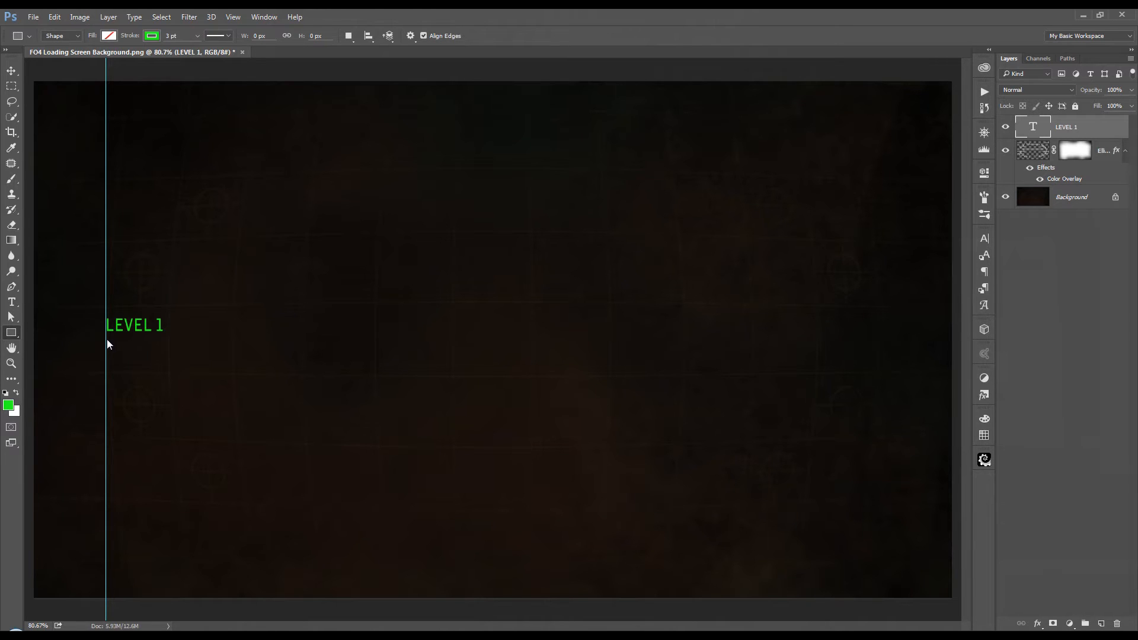
# Step: Draw an outlined green rectangle about 502 px wide and 25 px high beneath "LEVEL 1", starting at the vertical guide
pyautogui.scroll(4, 111, 347)
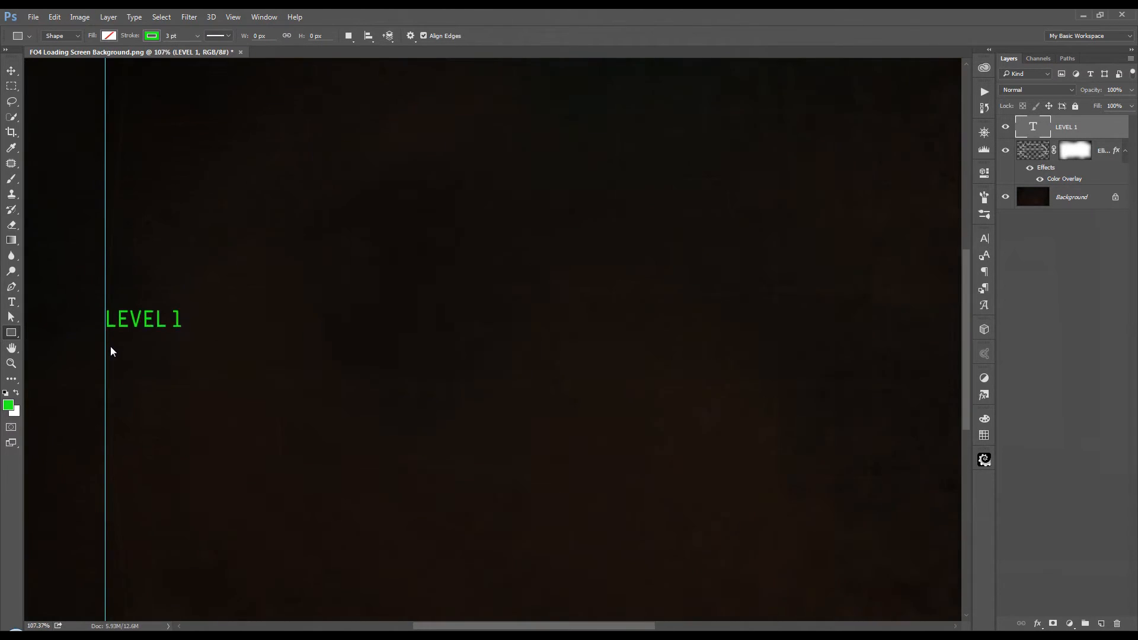
pyautogui.scroll(-3, 176, 359)
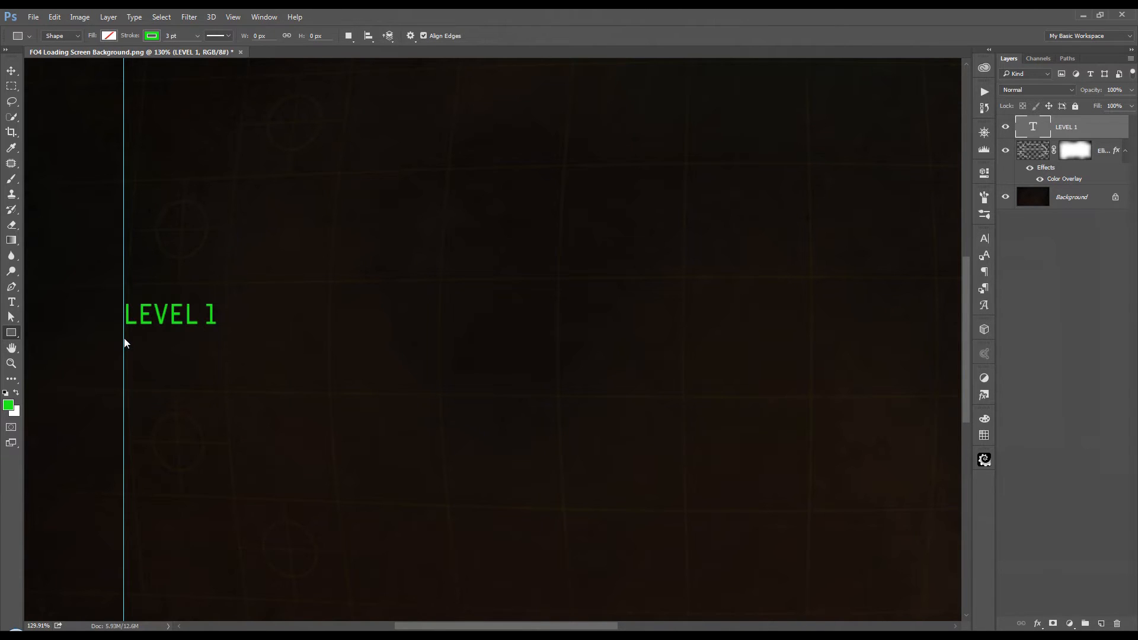
pyautogui.moveTo(198, 364); pyautogui.dragTo(509, 354)
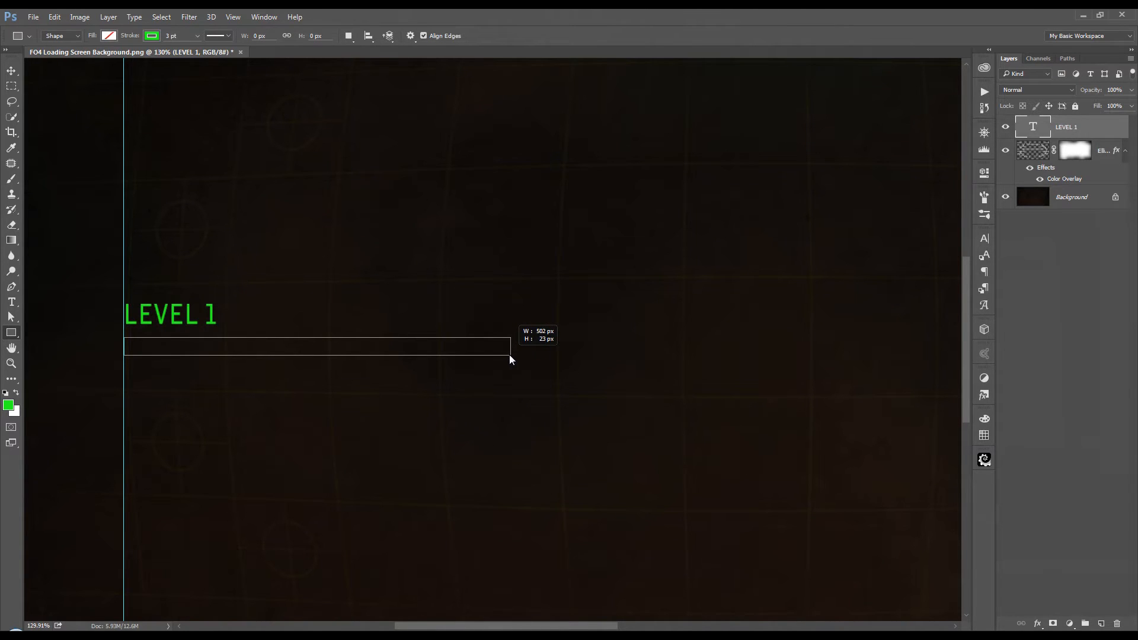
pyautogui.moveTo(510, 354); pyautogui.dragTo(509, 355)
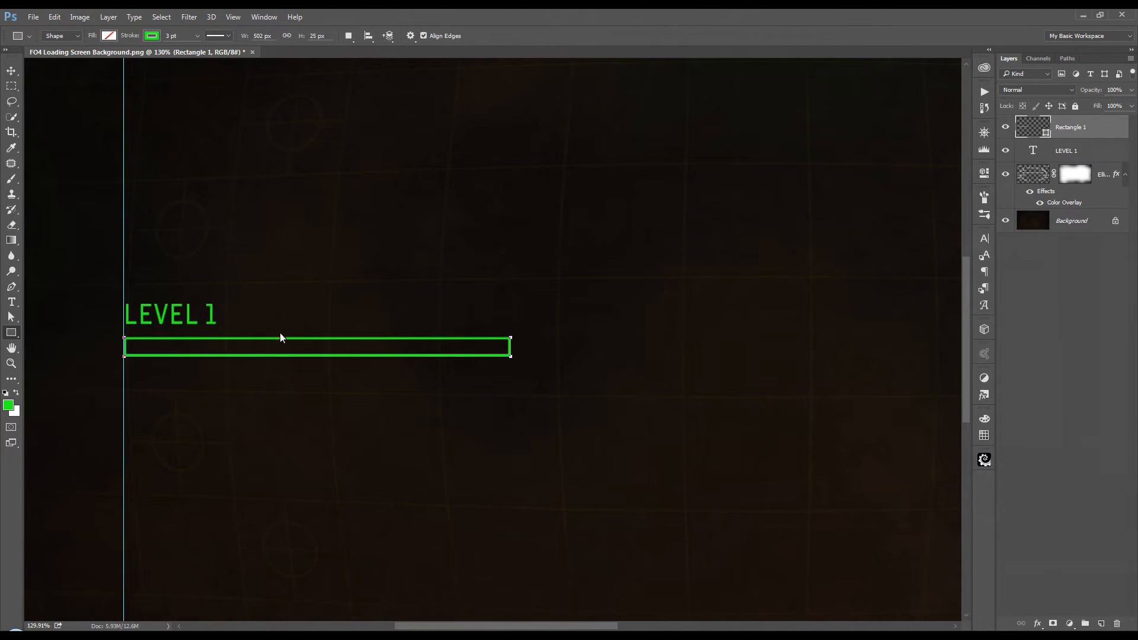
# Step: On a new layer, draw a solid green rectangle in Pixels mode that fills roughly the first half of the outlined bar
pyautogui.click(75, 39)
pyautogui.click(70, 65)
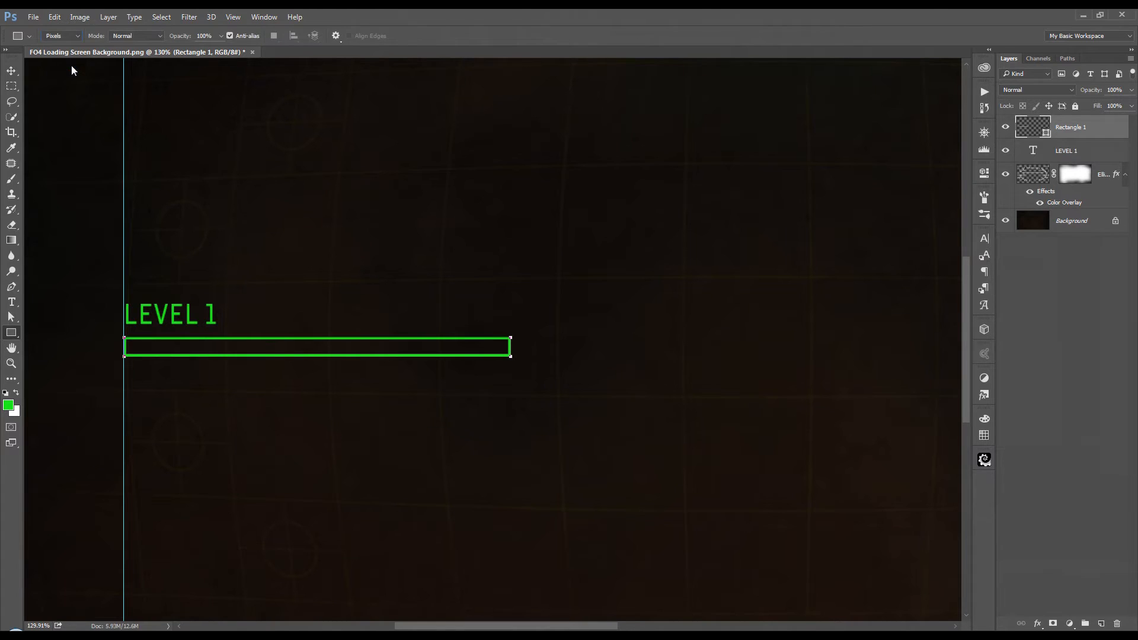
pyautogui.click(1101, 624)
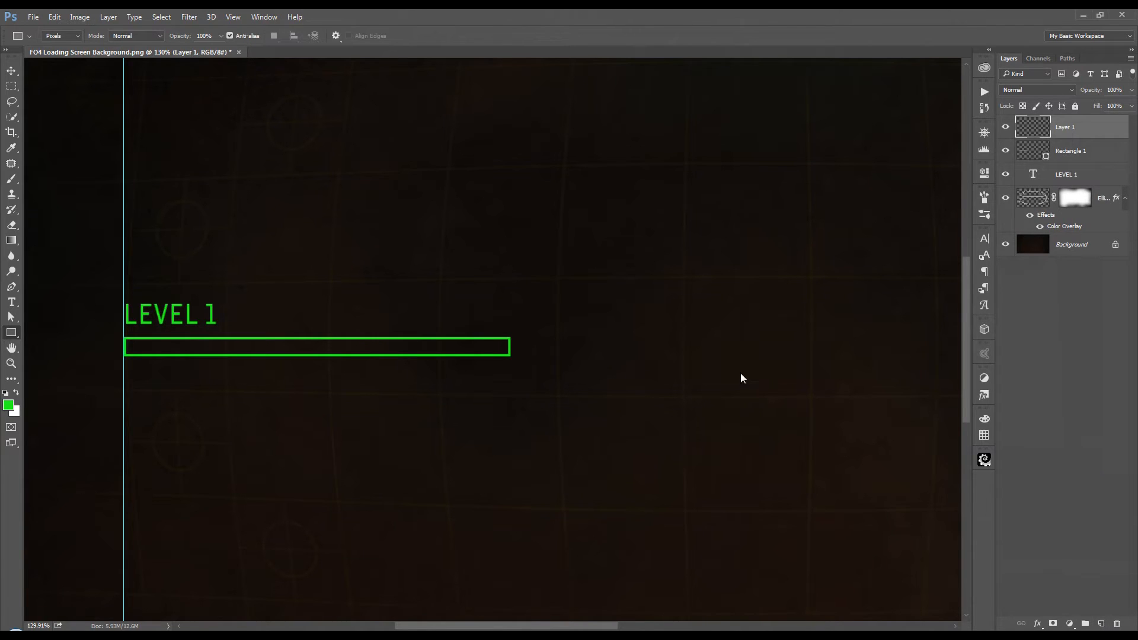
pyautogui.scroll(5, 124, 358)
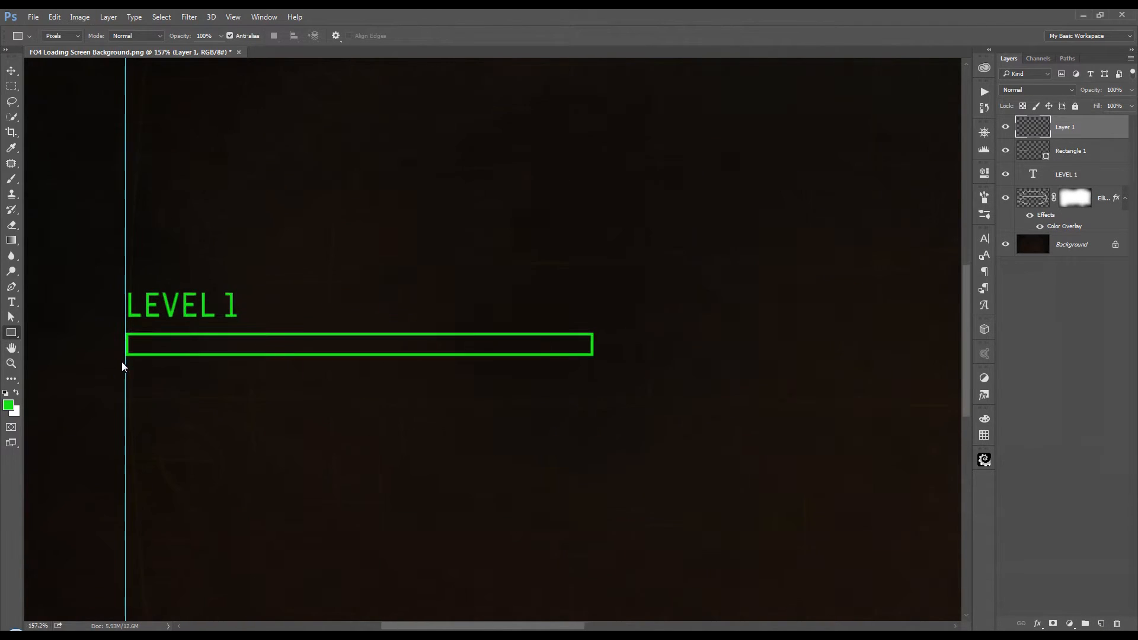
pyautogui.scroll(2, 136, 363)
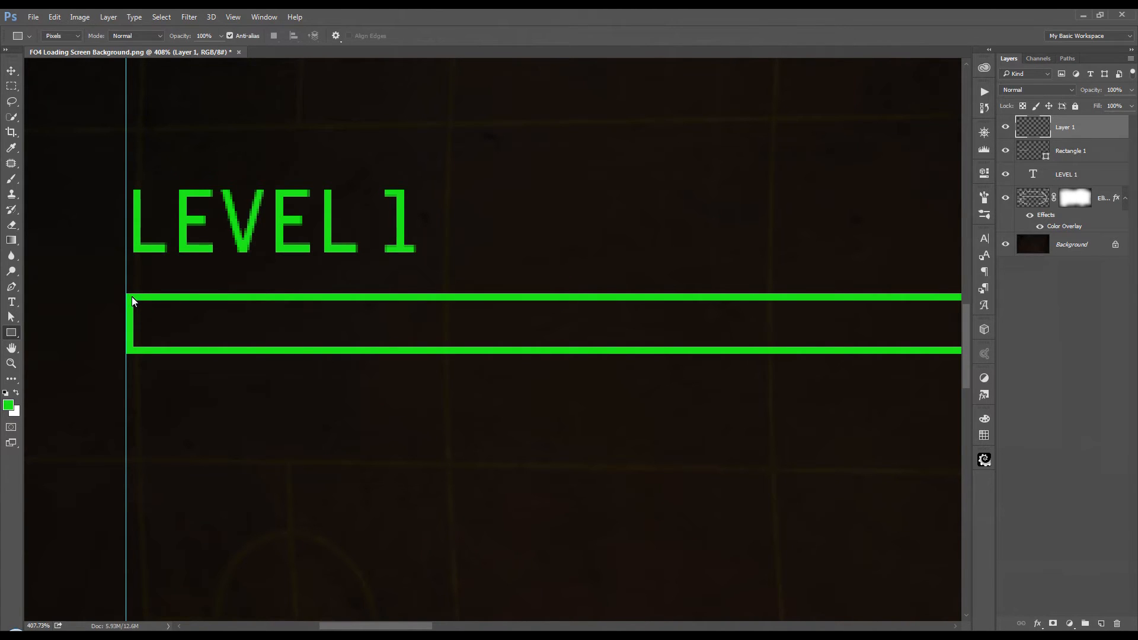
pyautogui.moveTo(132, 299); pyautogui.dragTo(750, 350)
# Step: Merge the solid fill layer with the Rectangle 1 outline layer into one progress bar layer
pyautogui.scroll(-3, 638, 416)
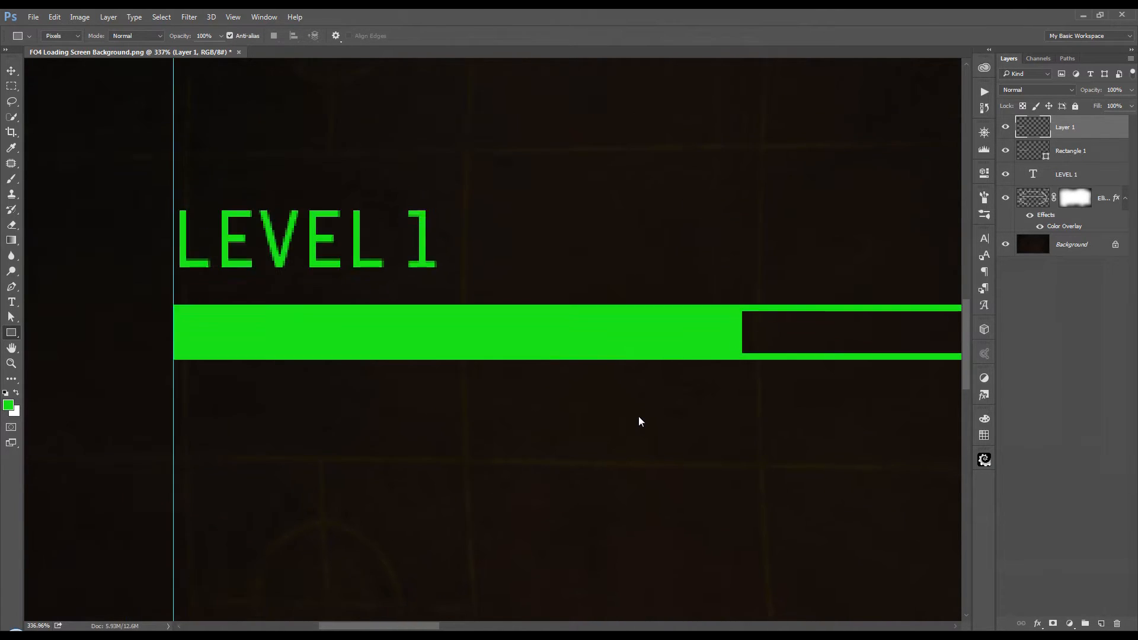
pyautogui.scroll(-3, 638, 417)
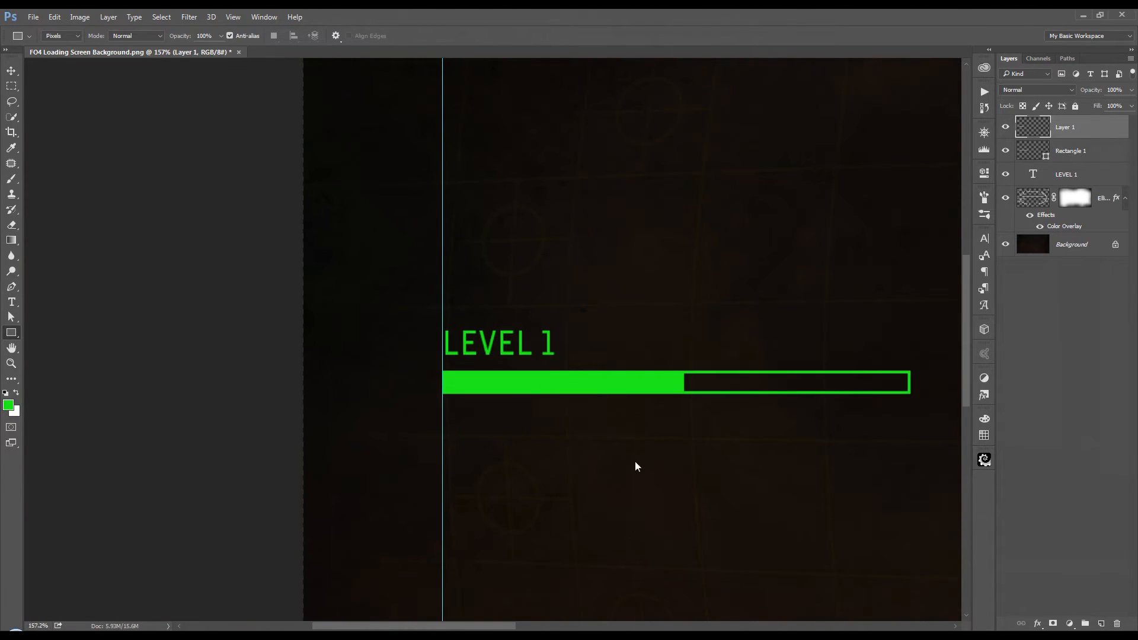
pyautogui.hscroll(5, 646, 491)
pyautogui.scroll(-1, 645, 491)
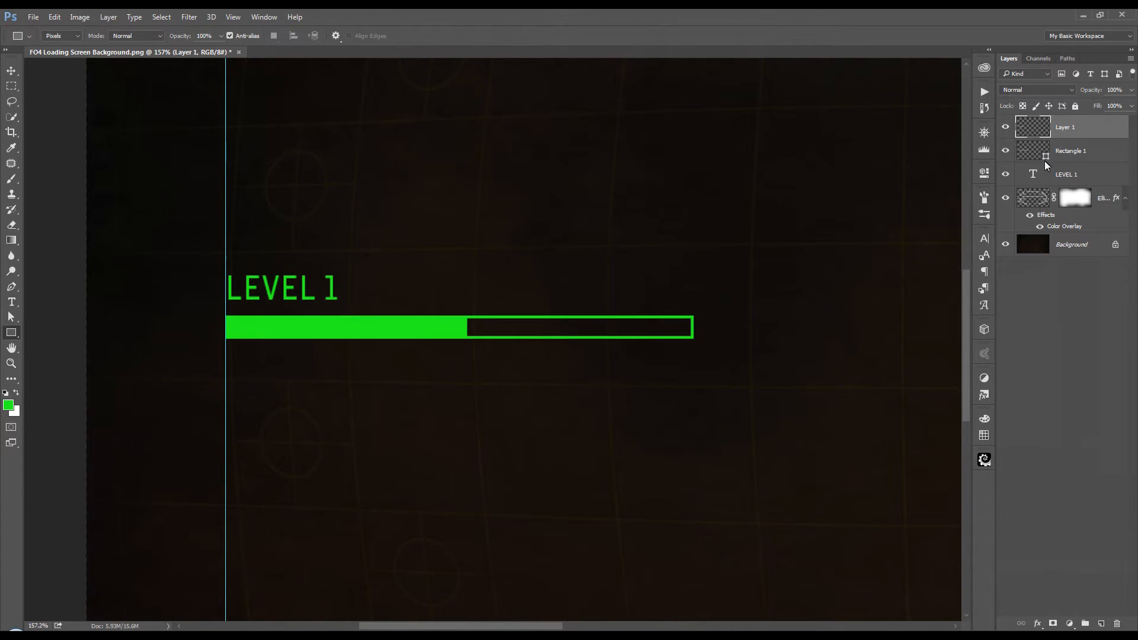
pyautogui.keyDown('shift'); pyautogui.click(1087, 153); pyautogui.keyUp('shift')
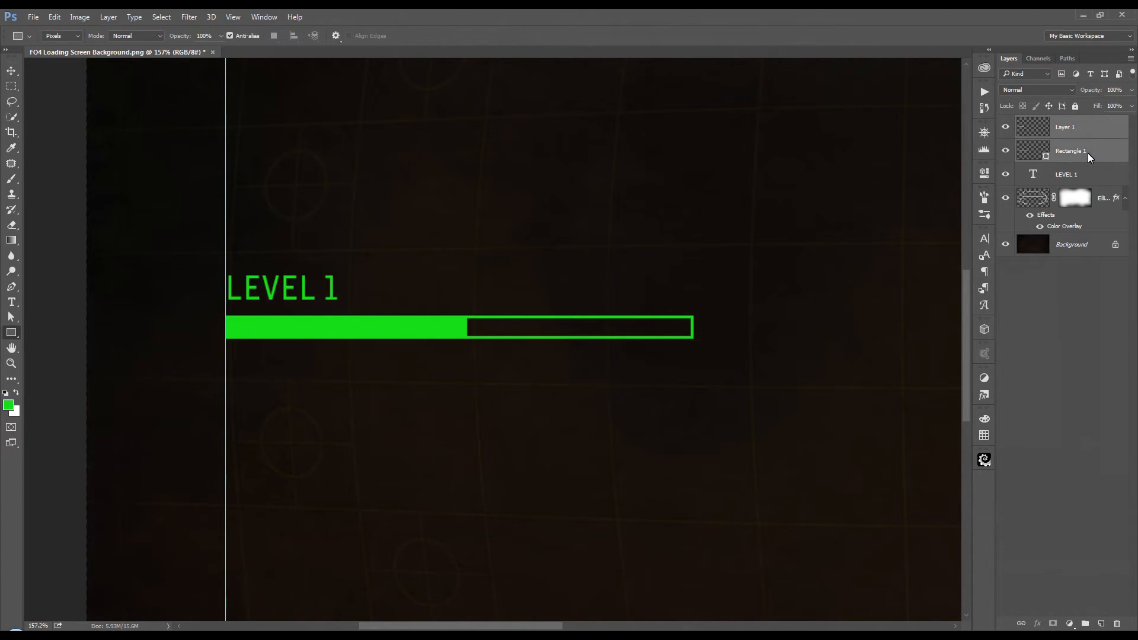
pyautogui.rightClick(1087, 152)
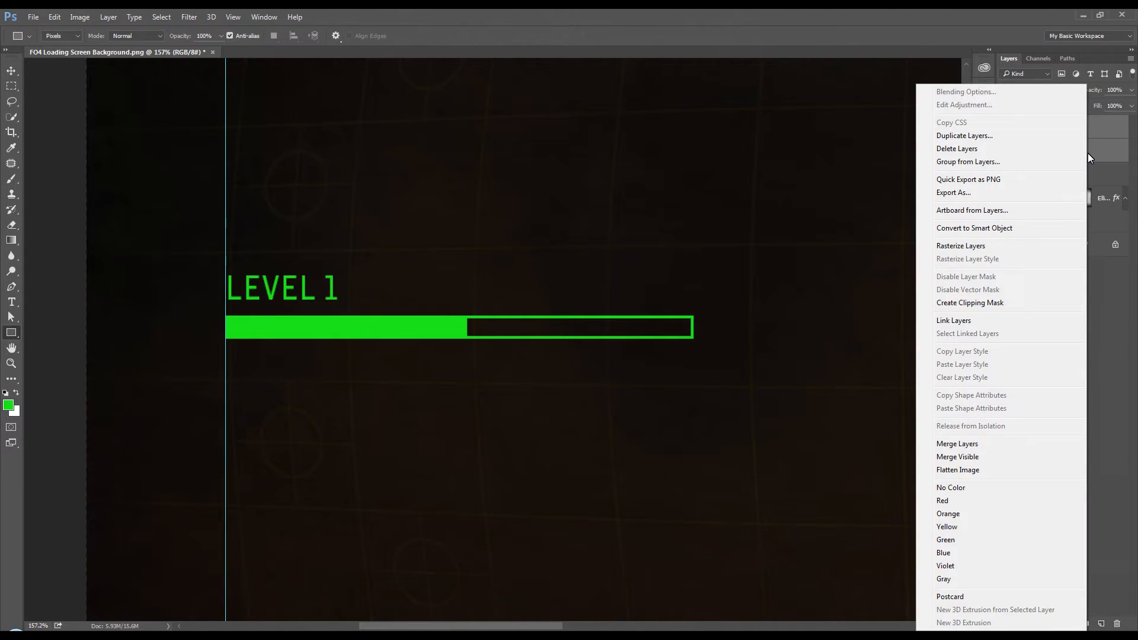
pyautogui.click(1002, 445)
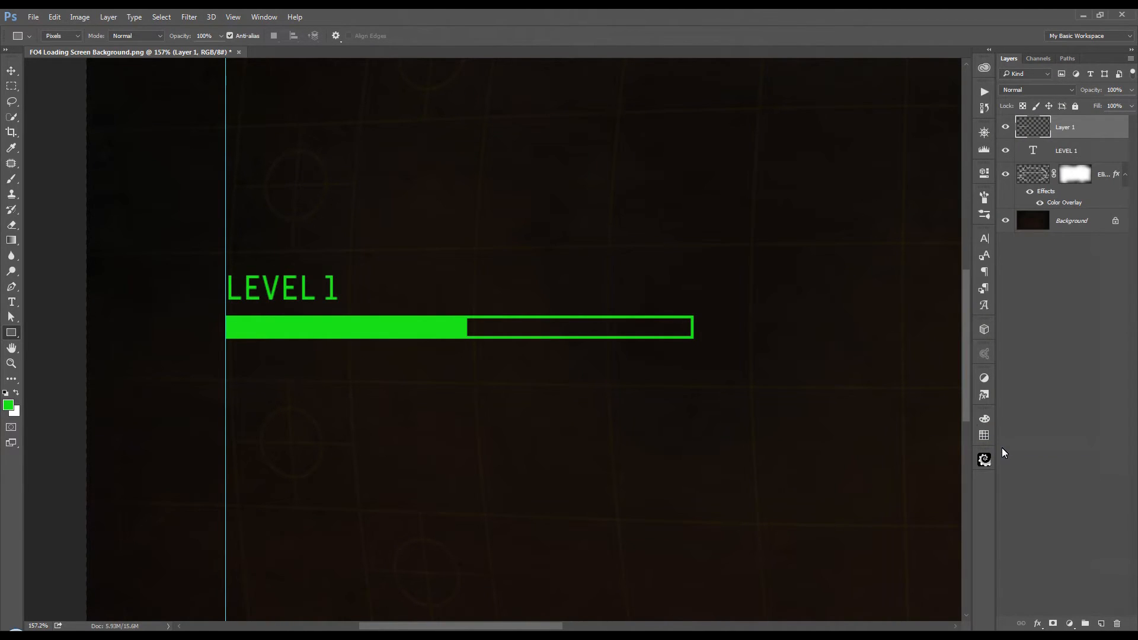
# Step: Paste the Steampunk Spider legend into a text box below the progress bar at the guide, sized so "Mechanist" fits on the first line
pyautogui.scroll(-5, 616, 324)
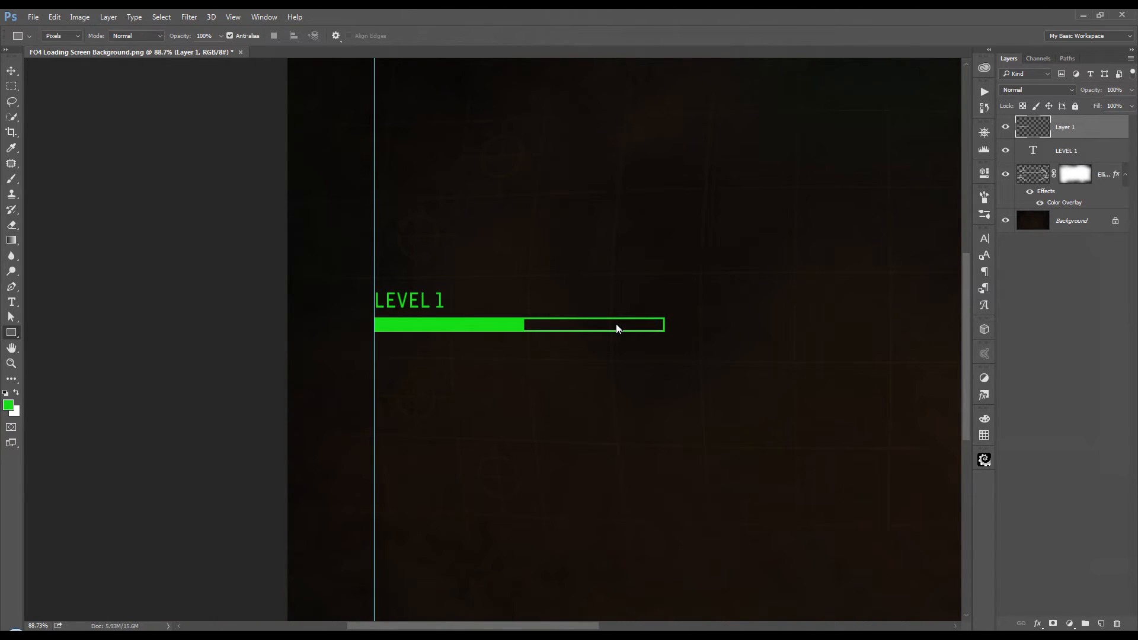
pyautogui.press('t')
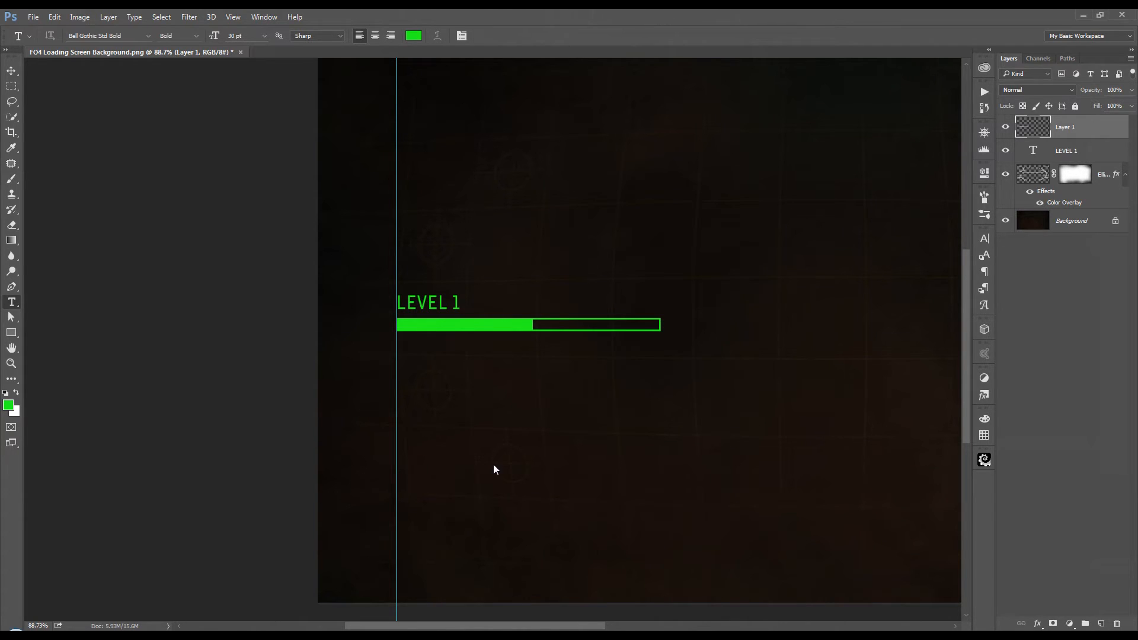
pyautogui.moveTo(632, 502); pyautogui.dragTo(542, 470)
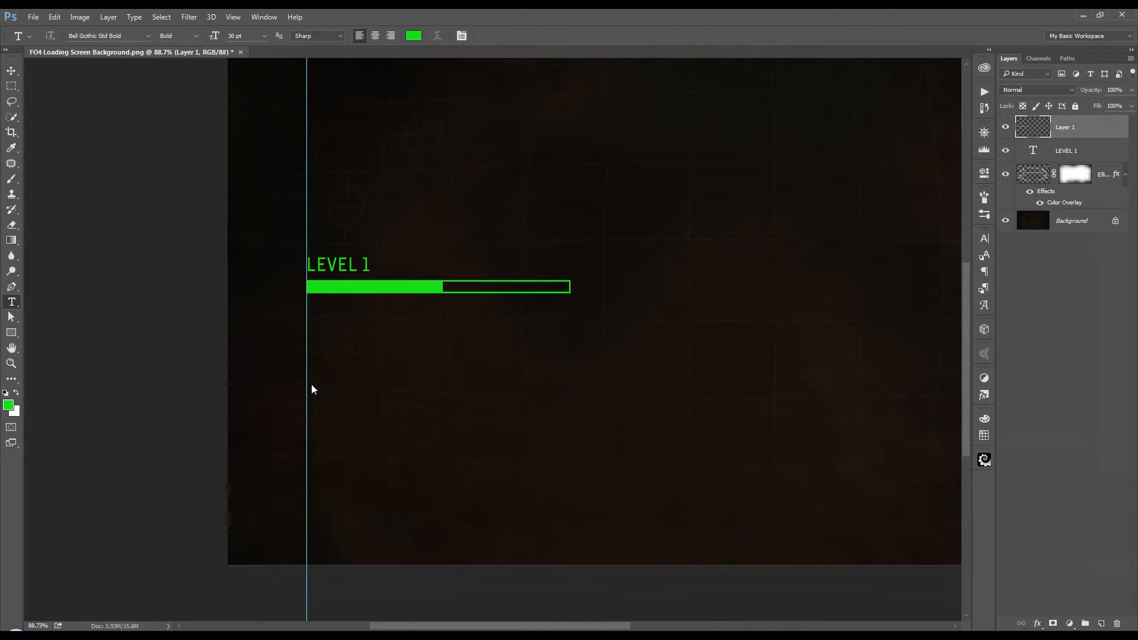
pyautogui.moveTo(308, 385); pyautogui.dragTo(722, 528)
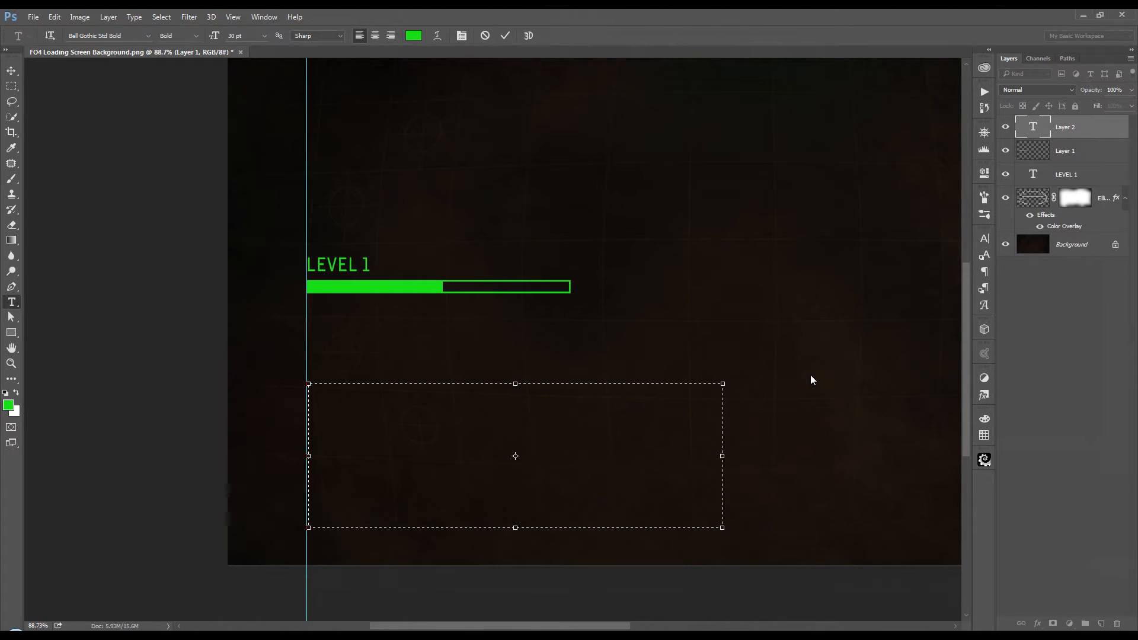
pyautogui.rightClick(381, 422)
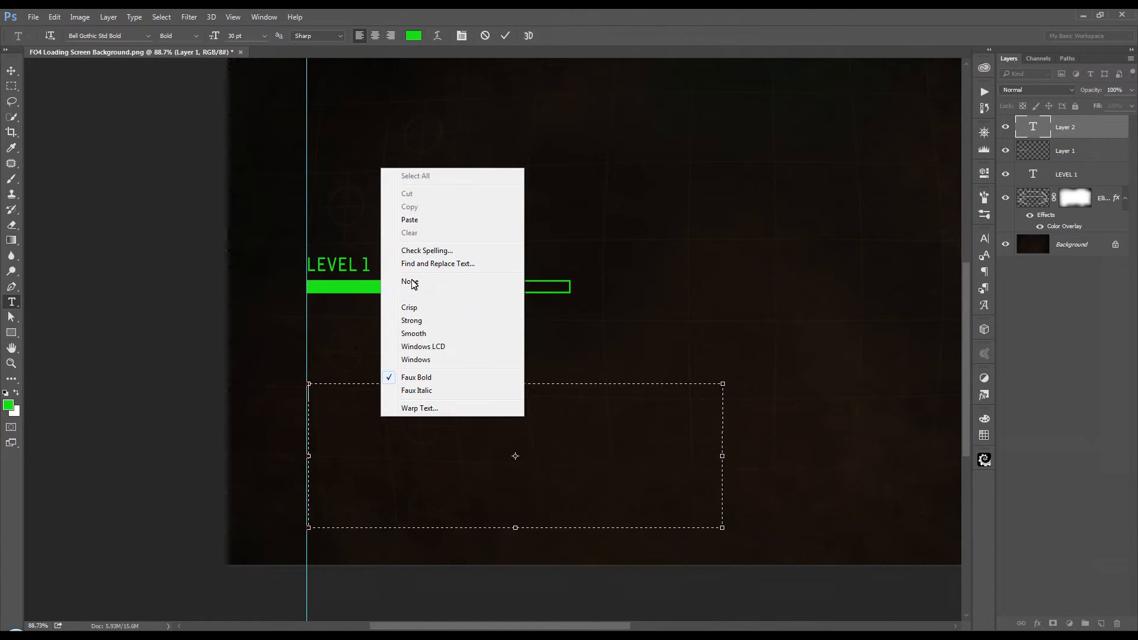
pyautogui.click(419, 220)
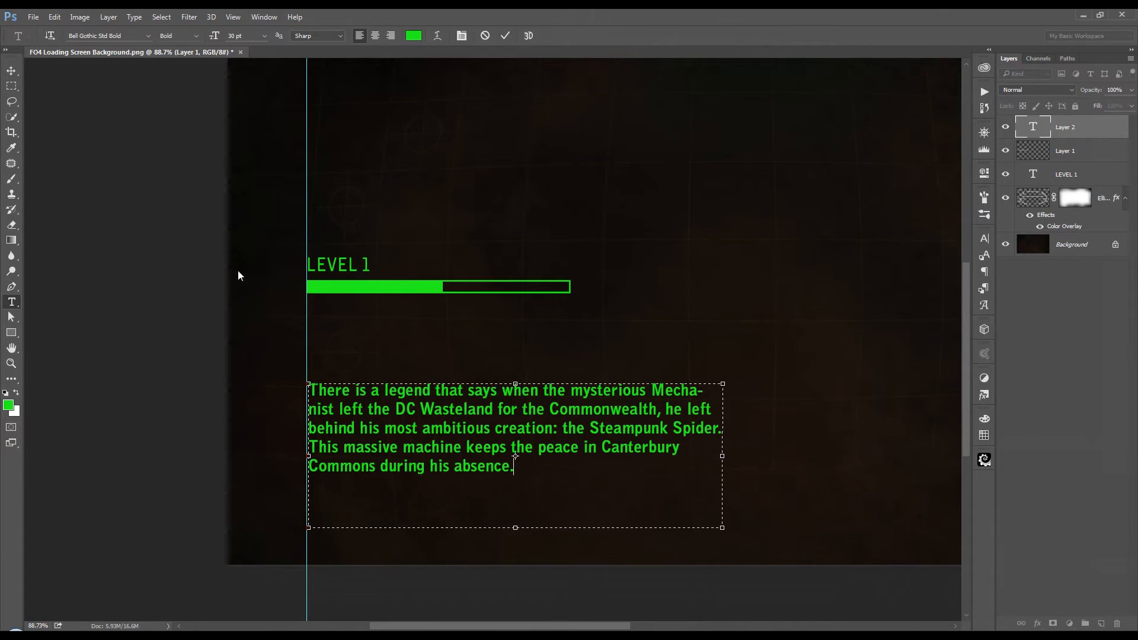
pyautogui.moveTo(725, 528); pyautogui.dragTo(737, 489)
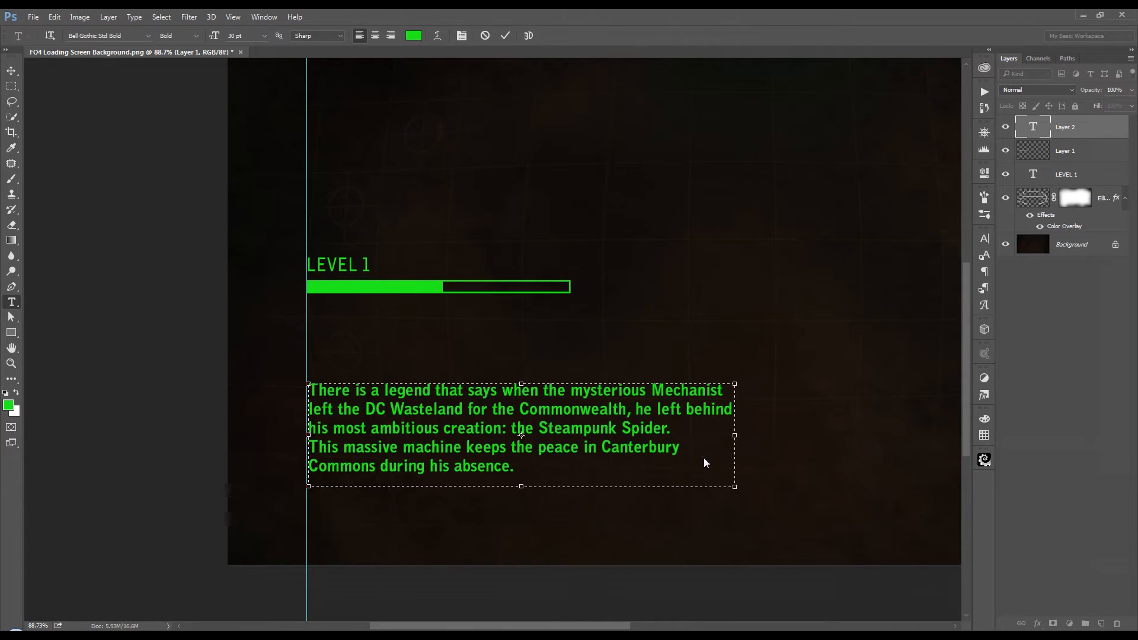
pyautogui.click(504, 37)
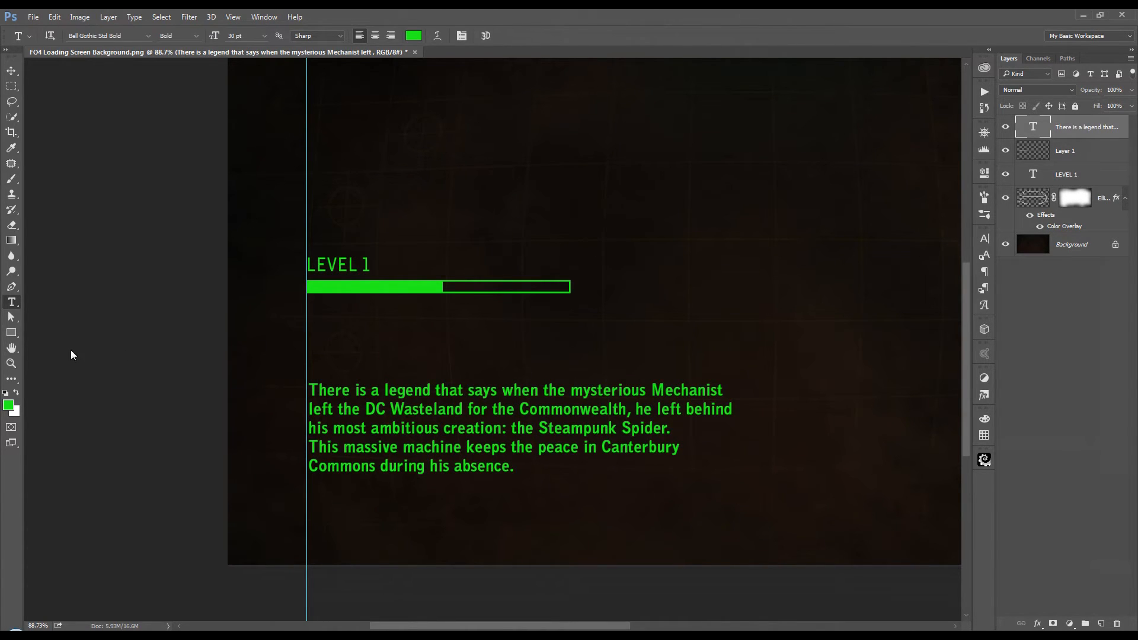
# Step: Draw a green outlined Shape rectangle about 844 px by 208 px around the legend paragraph, starting at the guide
pyautogui.click(10, 335)
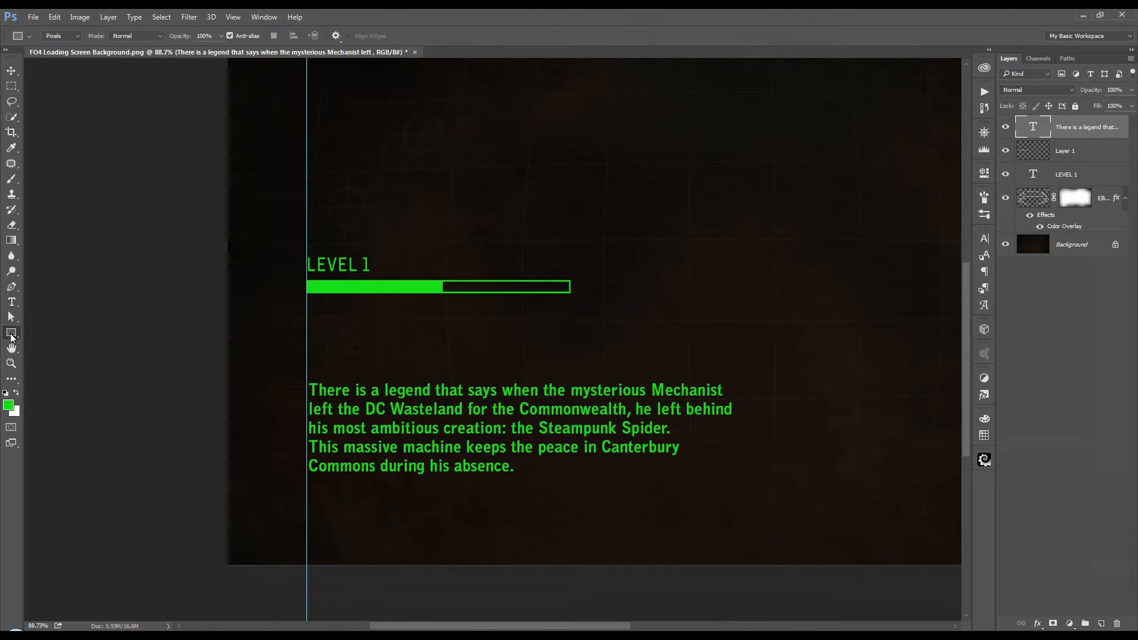
pyautogui.click(77, 36)
pyautogui.click(72, 50)
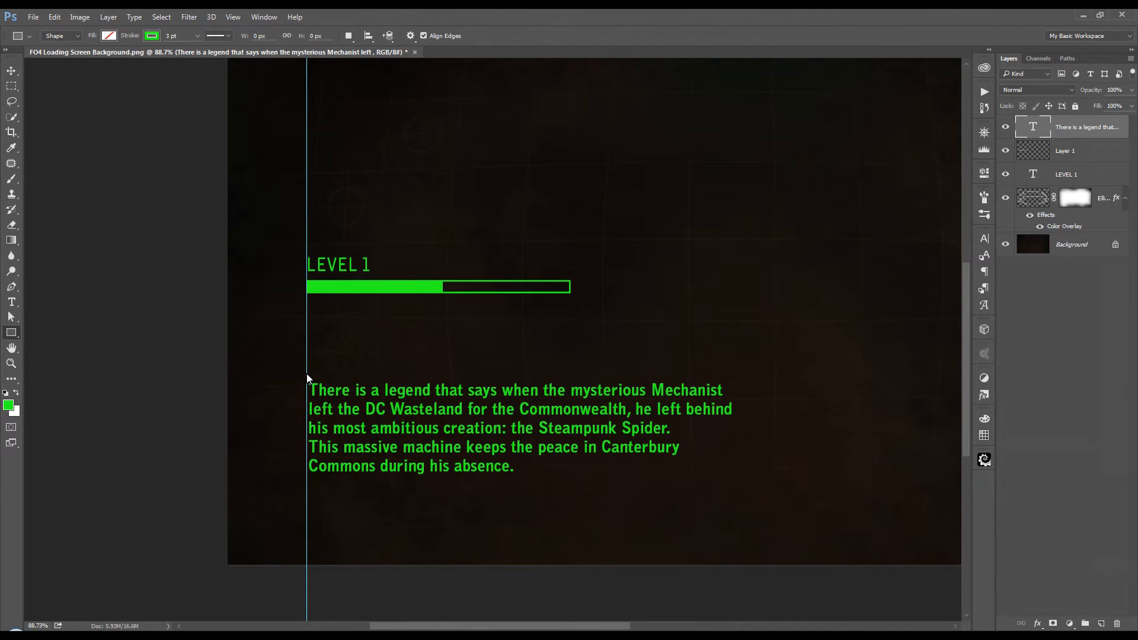
pyautogui.moveTo(307, 373); pyautogui.dragTo(749, 484)
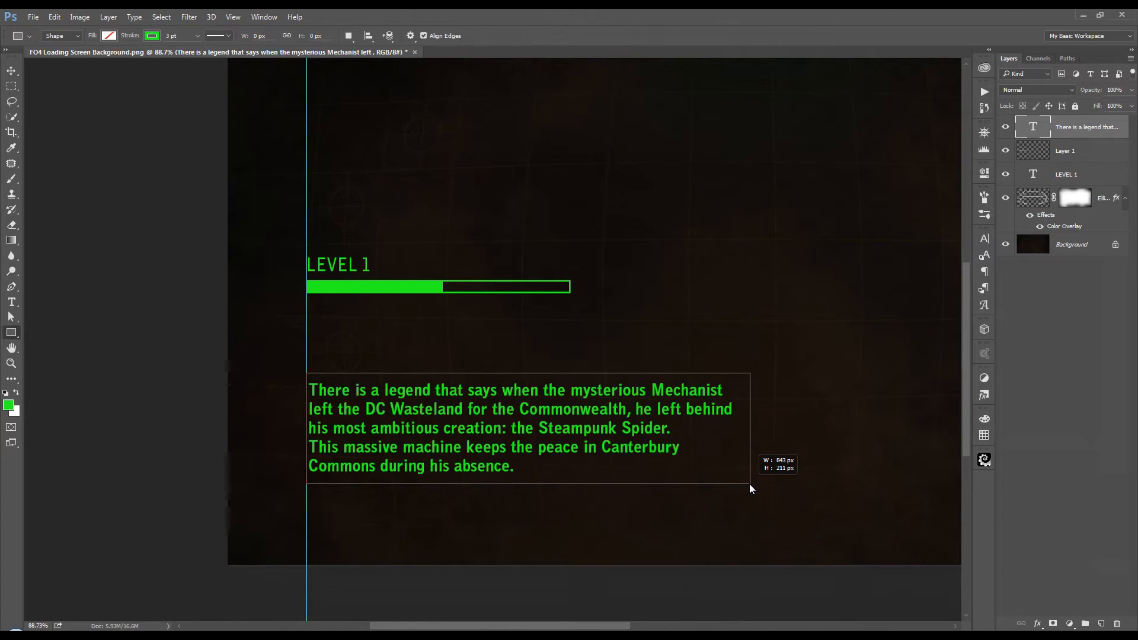
pyautogui.moveTo(749, 483); pyautogui.dragTo(749, 482)
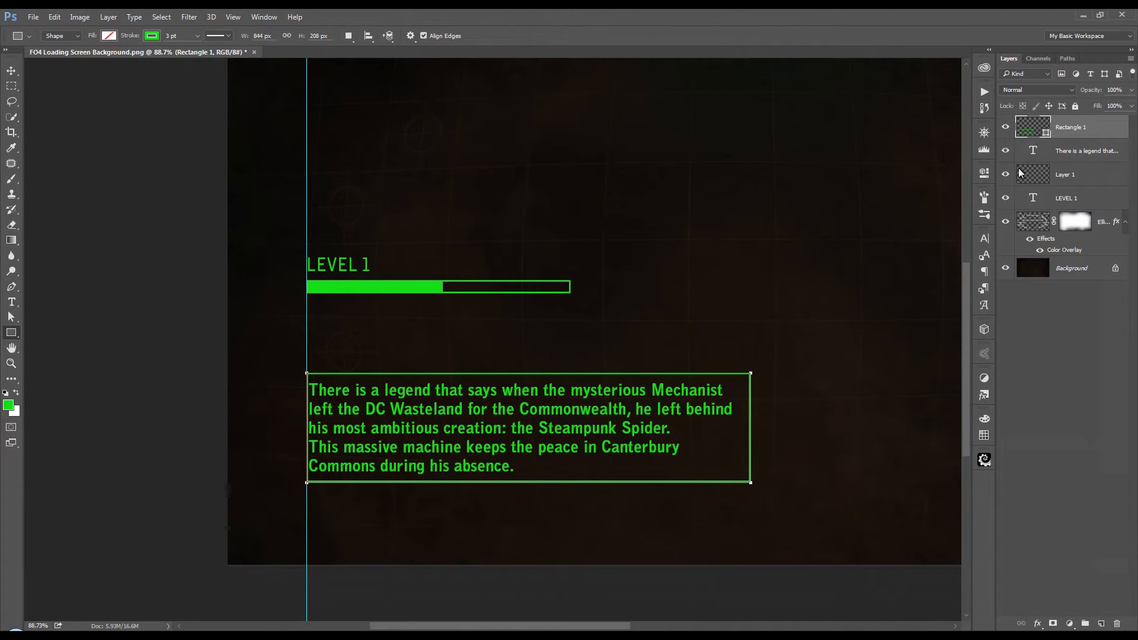
# Step: Nudge the legend paragraph a few pixels to the right inside its frame
pyautogui.click(1075, 154)
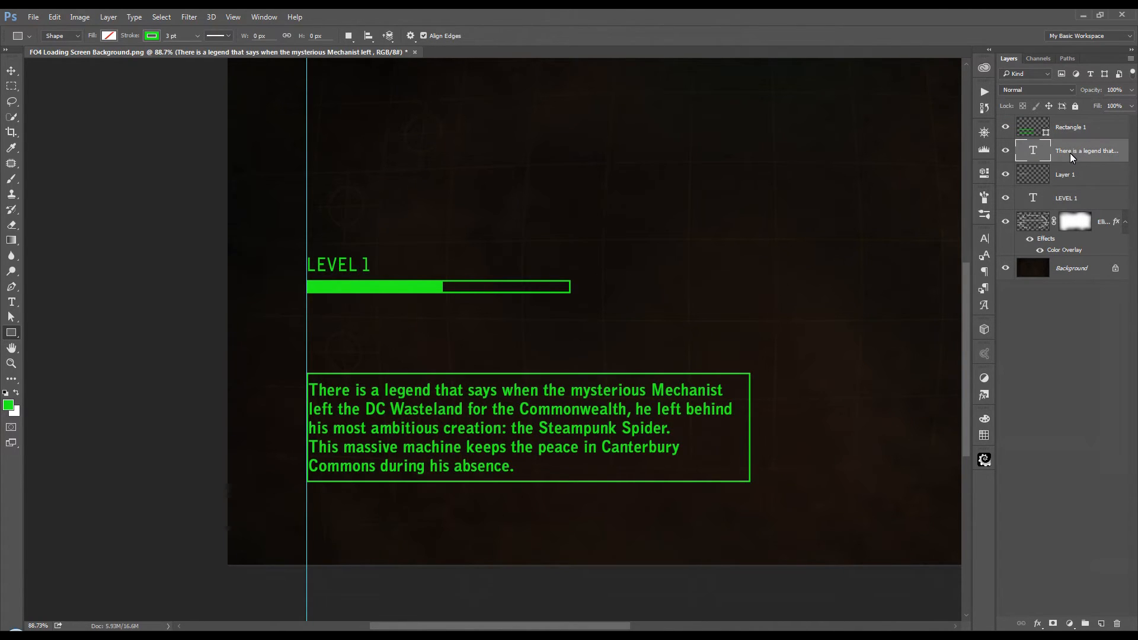
pyautogui.click(11, 71)
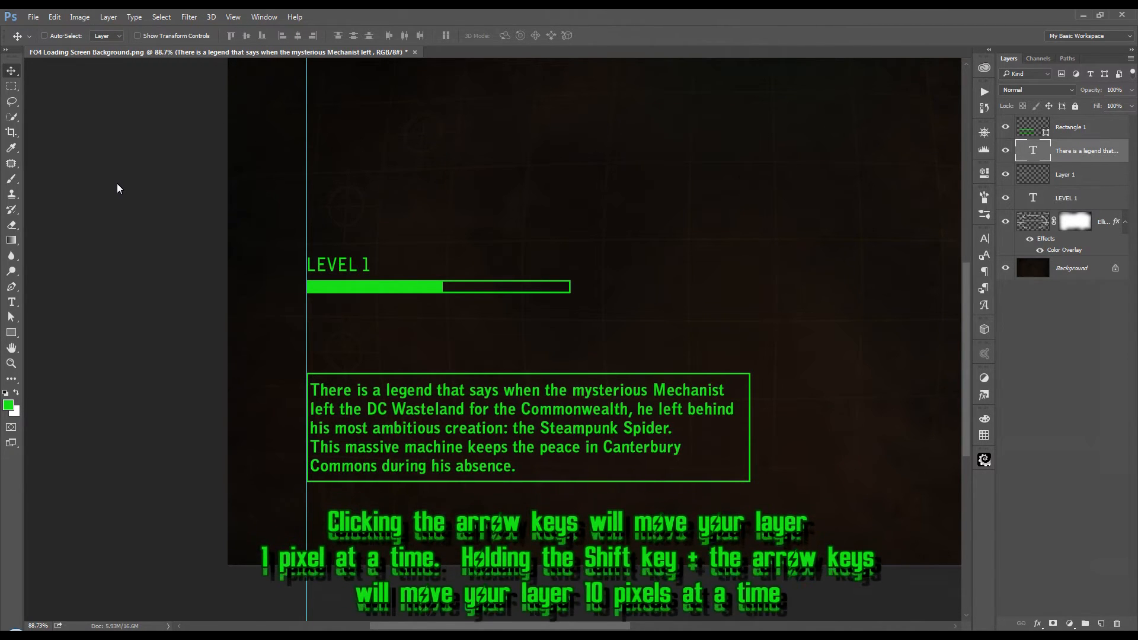
pyautogui.press('Right')
pyautogui.press('Right')
pyautogui.press('Right')
pyautogui.press('Right')
pyautogui.press('Right')
pyautogui.press('Right')
pyautogui.press('Right')
pyautogui.press('Right')
pyautogui.press('Right')
pyautogui.press('Right')
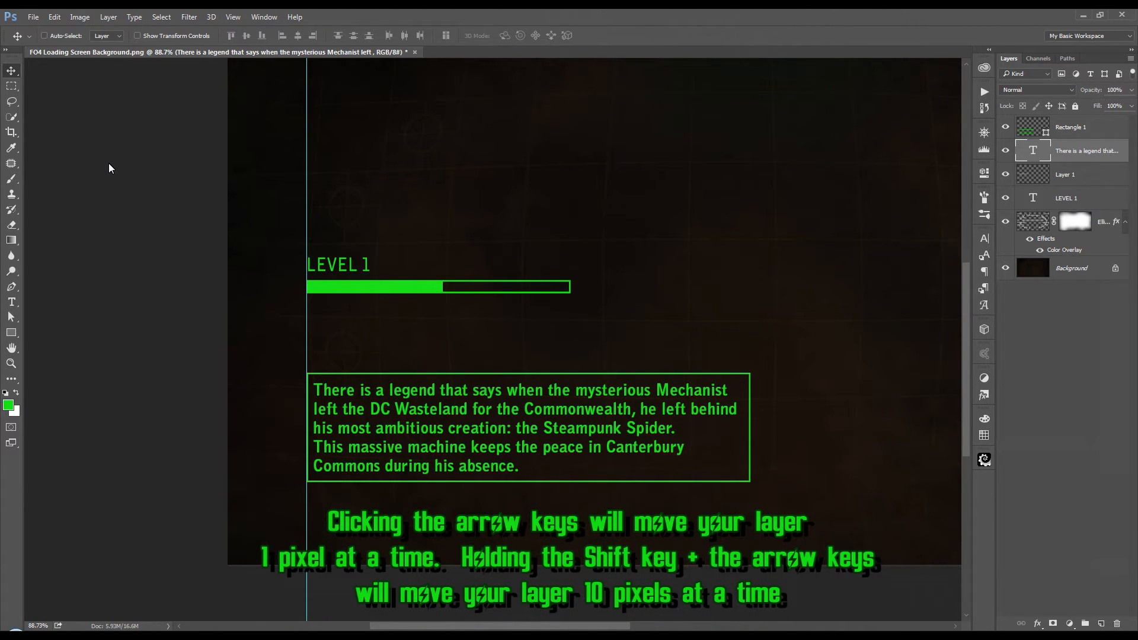
# Step: Add the text "VDSG Catalogue No.8273" on a layer above Rectangle 1, placed just over the paragraph frame near the guide
pyautogui.click(1108, 126)
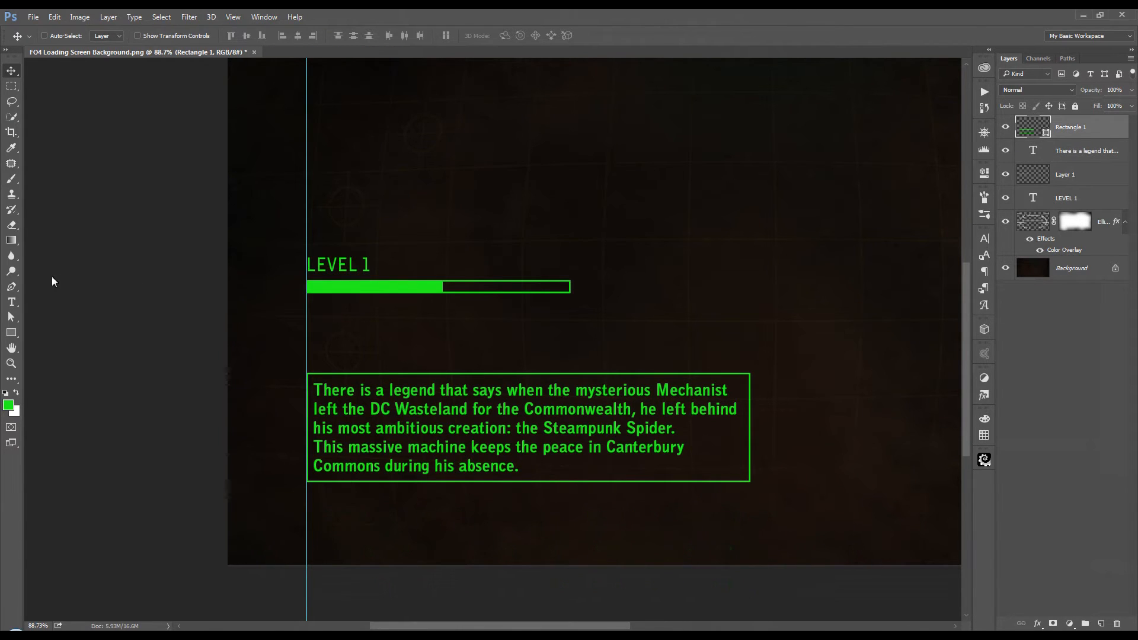
pyautogui.click(12, 305)
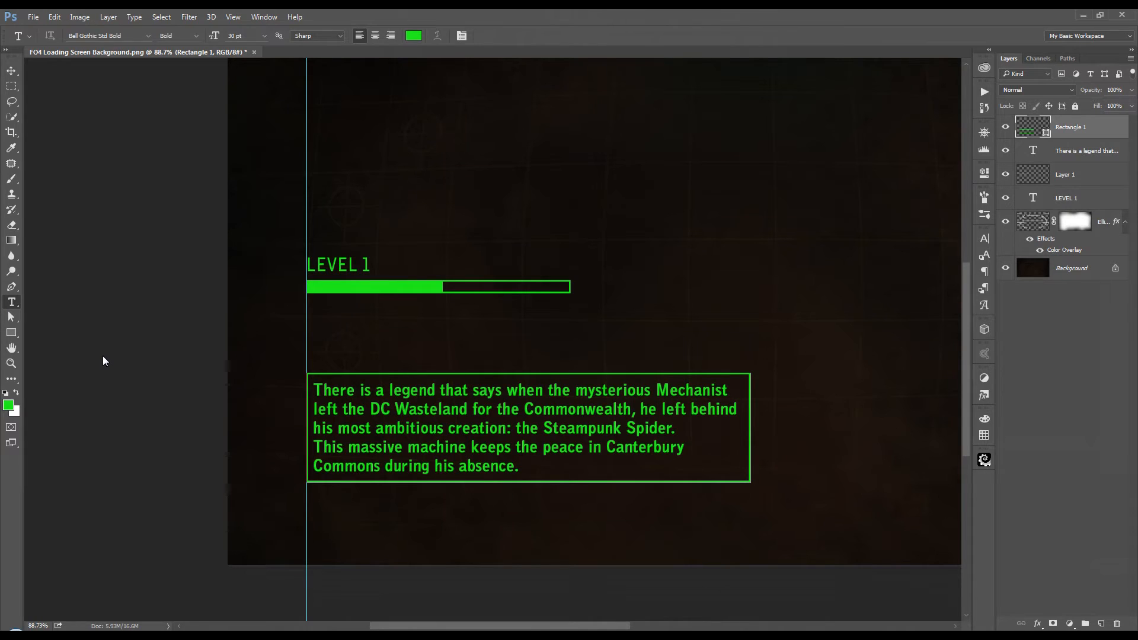
pyautogui.click(311, 360)
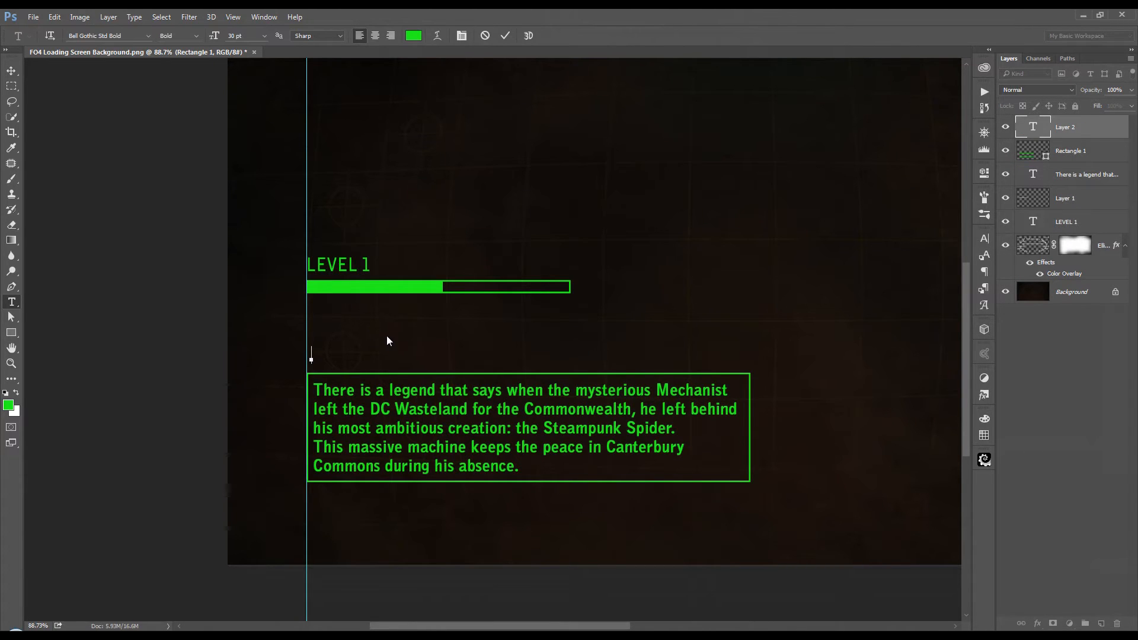
pyautogui.write('VDSG Catalogue No.')
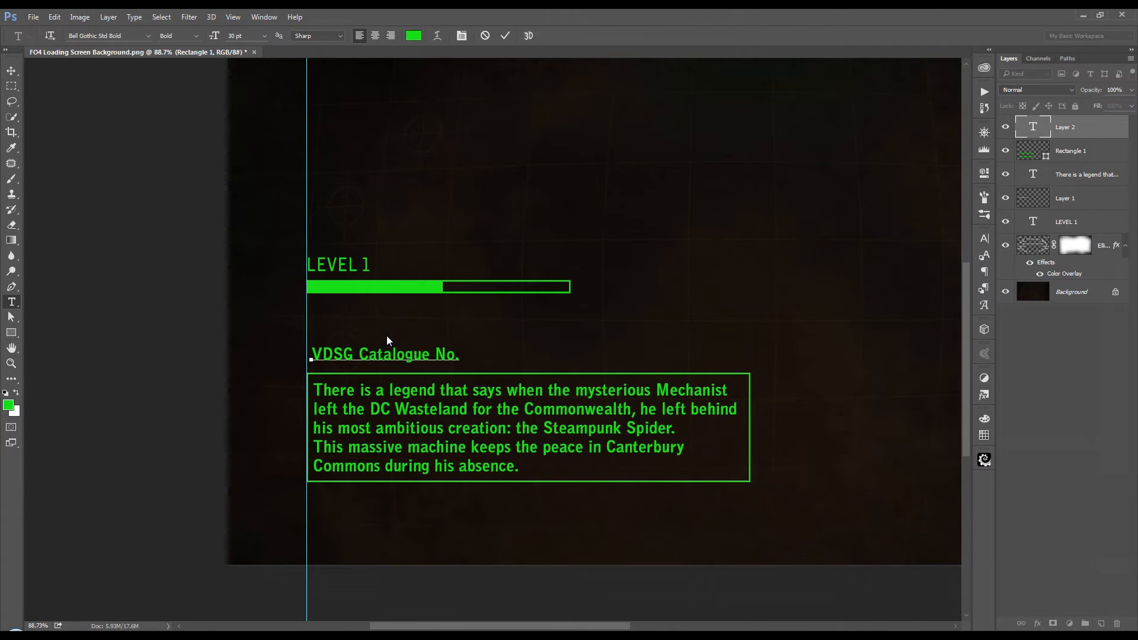
pyautogui.write('8273')
pyautogui.click(506, 35)
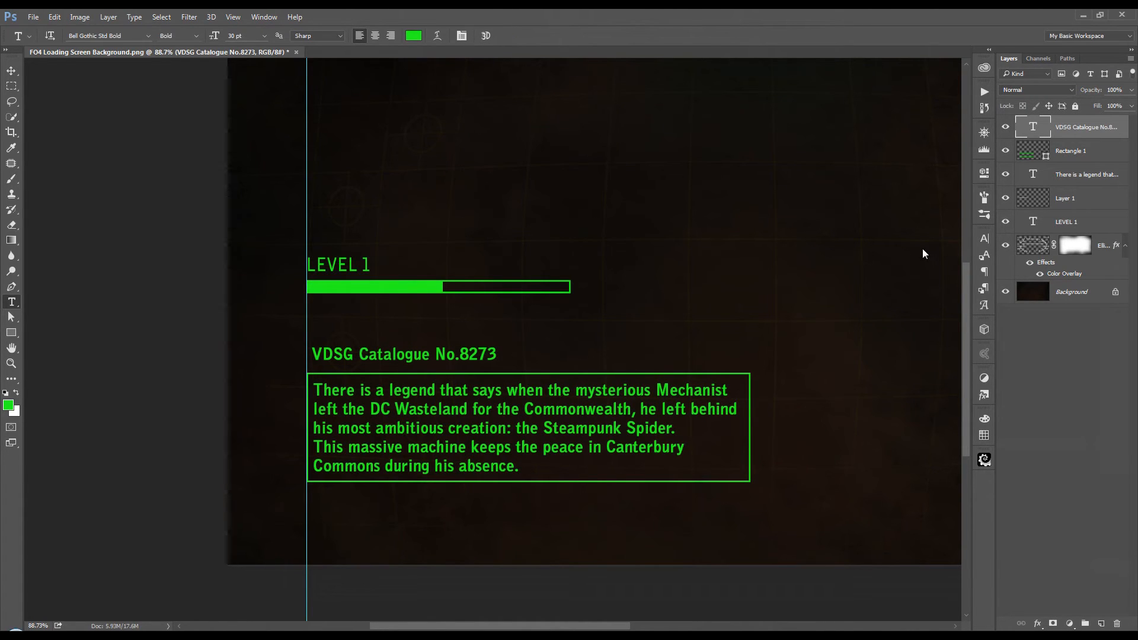
# Step: Remove the faux bold from the "VDSG Catalogue No.8273" heading and nudge it left to align with the vertical guide
pyautogui.click(984, 239)
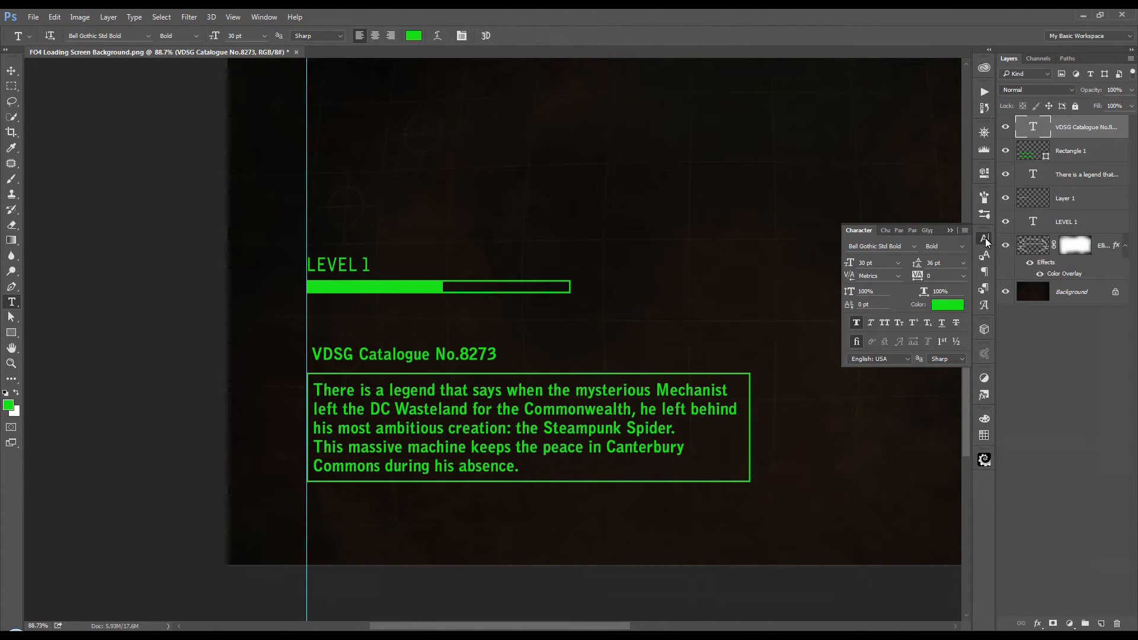
pyautogui.click(859, 325)
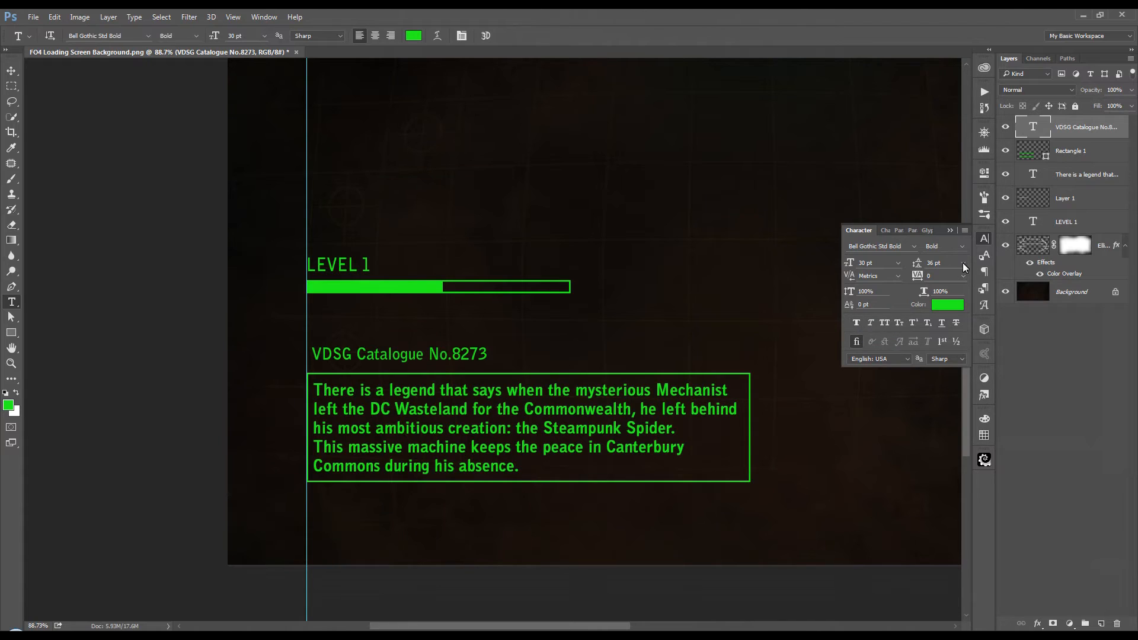
pyautogui.click(985, 238)
pyautogui.click(12, 71)
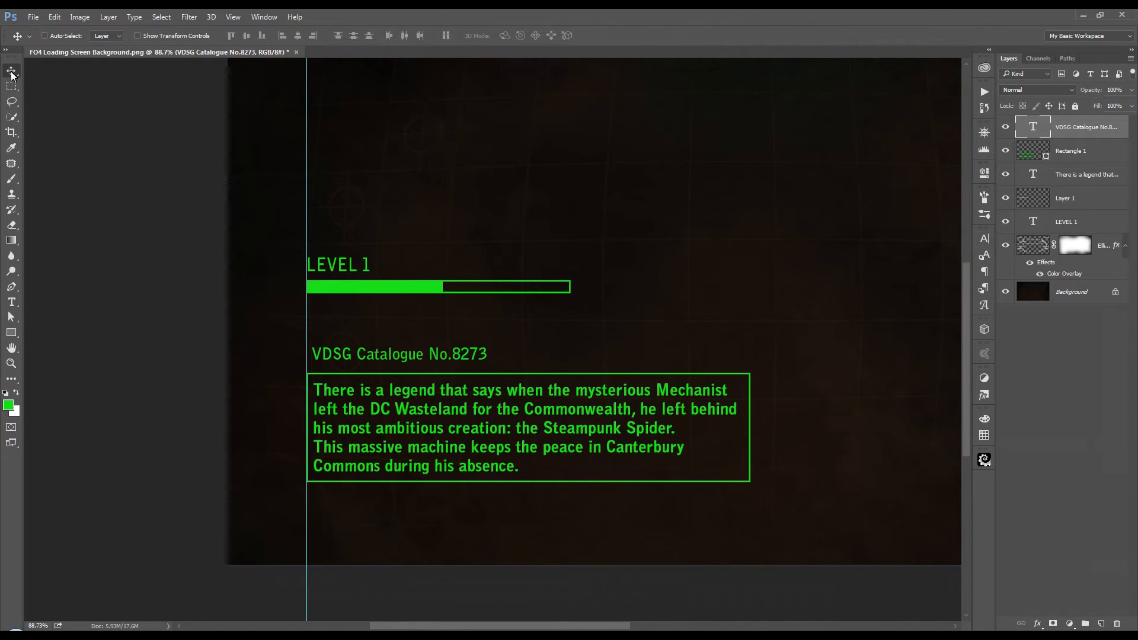
pyautogui.press('Left')
pyautogui.press('Left')
pyautogui.press('Left')
pyautogui.press('Left')
pyautogui.press('Left')
pyautogui.press('Left')
pyautogui.press('Left')
pyautogui.press('Left')
pyautogui.press('Left')
pyautogui.press('Left')
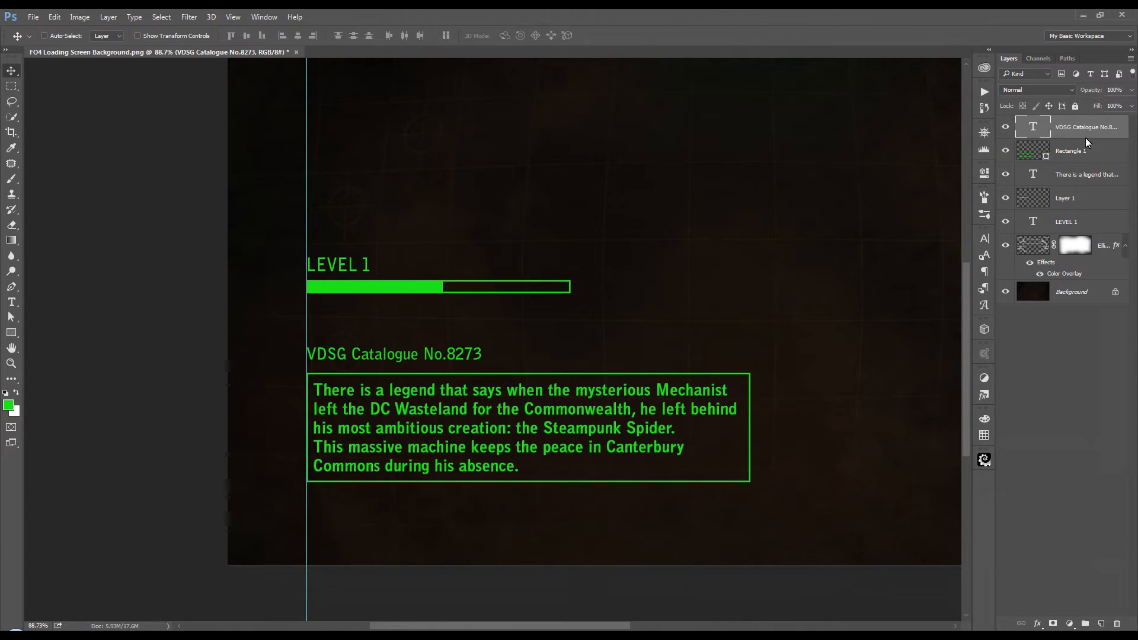
# Step: Move the catalogue heading, Rectangle 1 and the legend paragraph up together, closer to the level progress bar
pyautogui.press('ctrl')
pyautogui.keyDown('ctrl'); pyautogui.click(1103, 149); pyautogui.keyUp('ctrl')
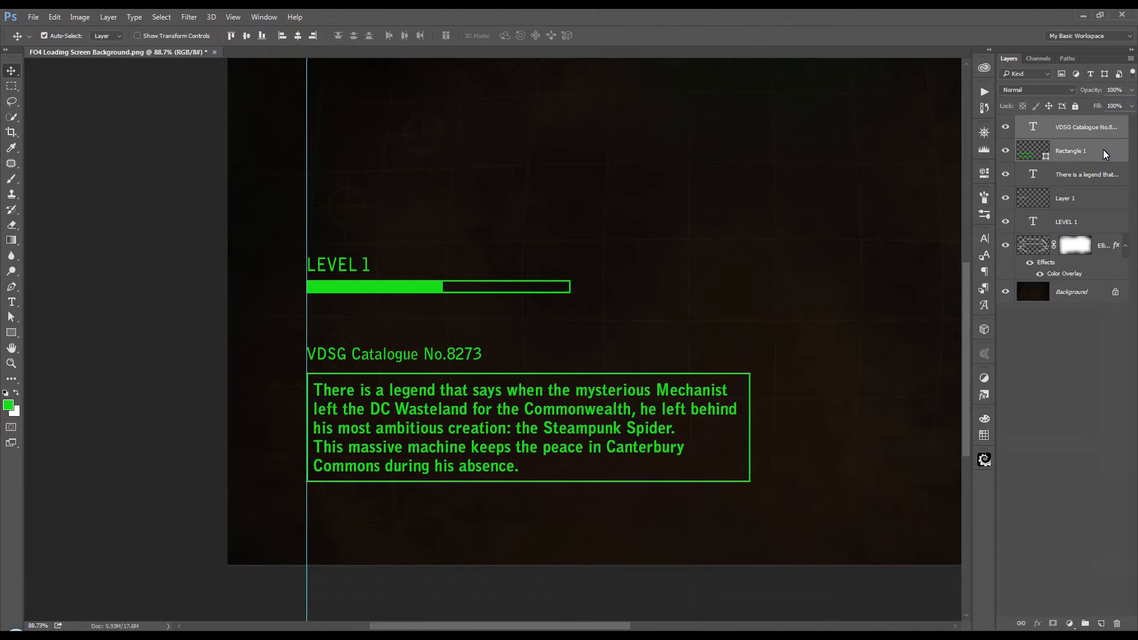
pyautogui.keyDown('ctrl'); pyautogui.click(1091, 176); pyautogui.keyUp('ctrl')
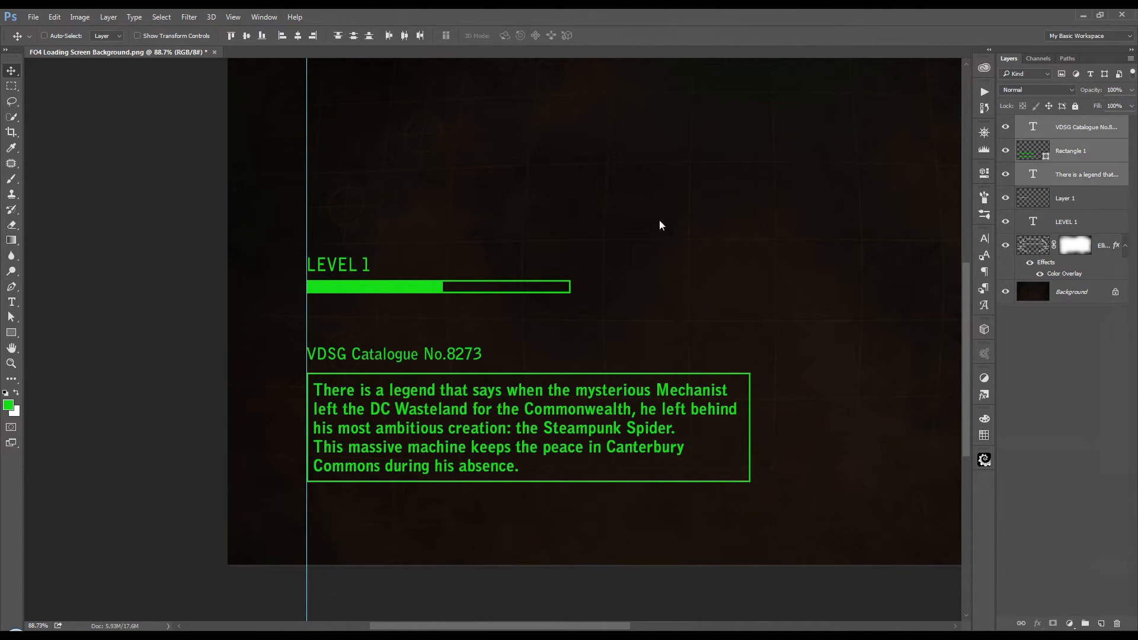
pyautogui.press('Up')
pyautogui.press('Up')
pyautogui.press('Up')
pyautogui.press('Up')
pyautogui.press('Up')
pyautogui.press('Up')
pyautogui.press('Up')
pyautogui.press('Up')
pyautogui.press('Up')
pyautogui.press('Up')
pyautogui.press('Up')
pyautogui.press('Up')
pyautogui.press('Up')
pyautogui.press('Up')
pyautogui.press('Up')
pyautogui.press('Up')
pyautogui.press('Up')
pyautogui.press('Up')
pyautogui.press('Up')
pyautogui.press('Up')
pyautogui.press('Up')
pyautogui.press('Up')
pyautogui.press('Up')
pyautogui.press('Up')
pyautogui.press('Up')
pyautogui.press('Up')
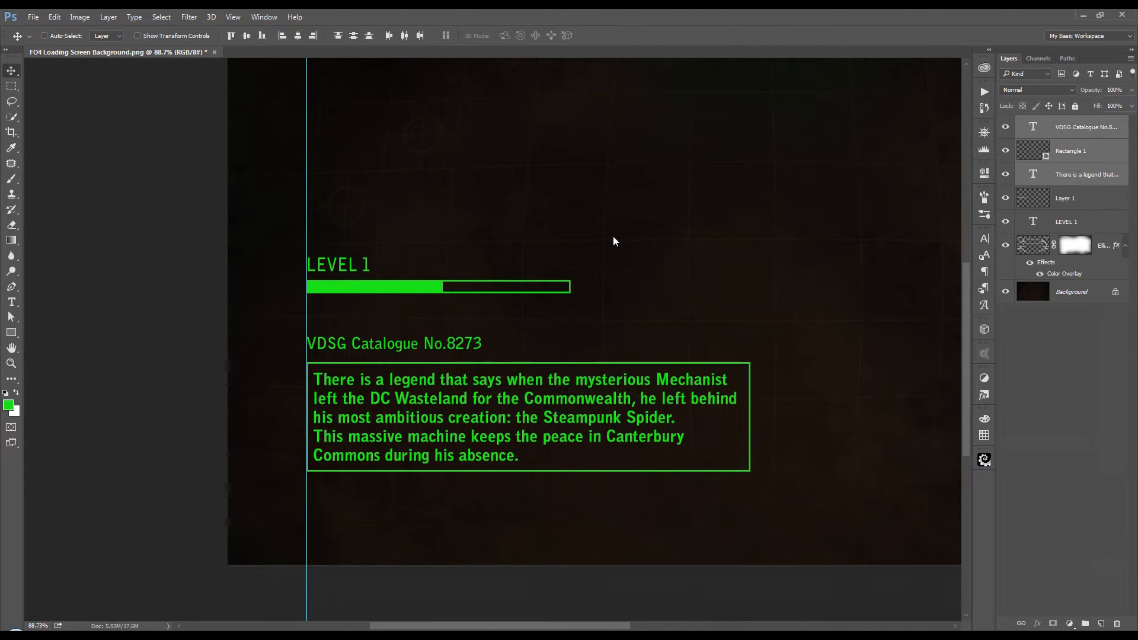
pyautogui.press('Up')
pyautogui.press('Up')
pyautogui.press('Up')
pyautogui.press('Up')
pyautogui.press('Up')
pyautogui.press('Up')
pyautogui.press('Up')
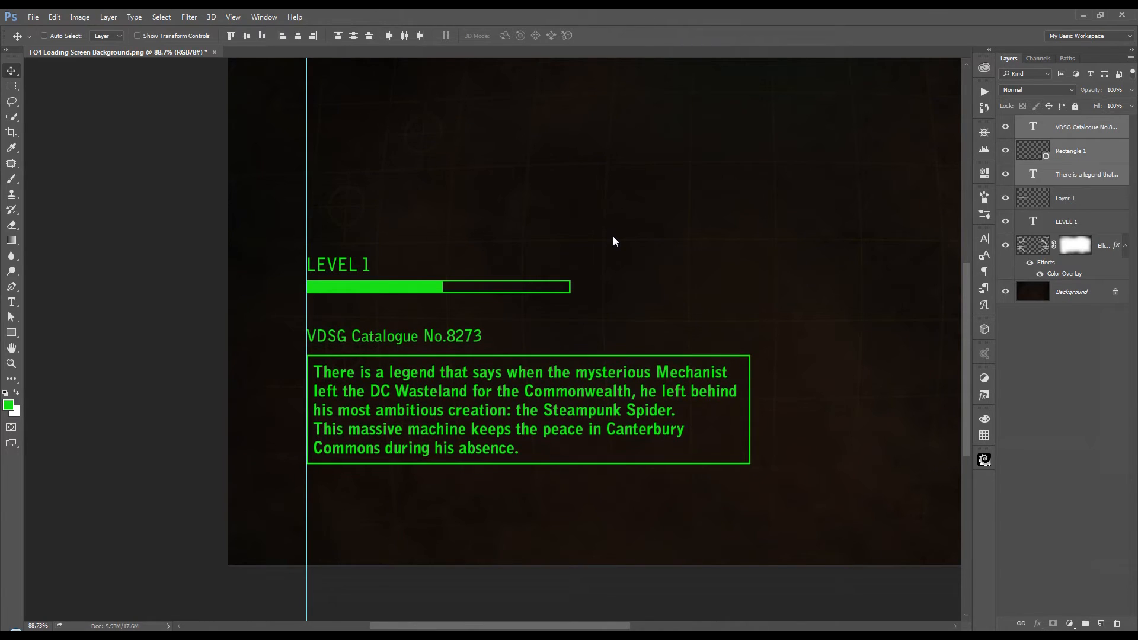
pyautogui.press('Up')
pyautogui.press('Up')
pyautogui.press('Up')
pyautogui.press('Up')
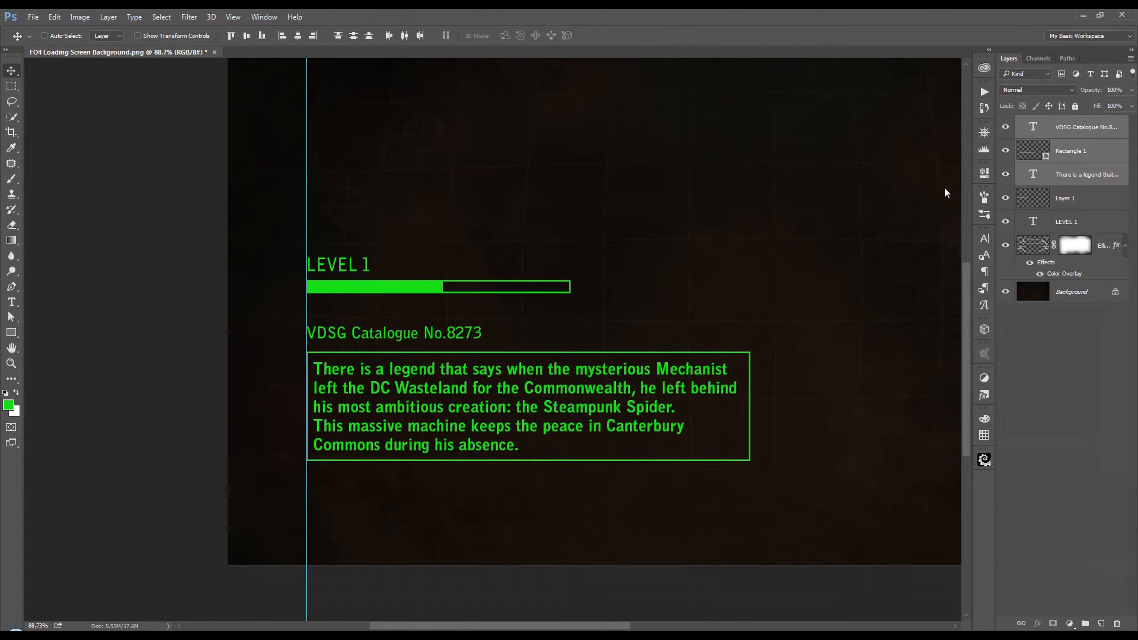
# Step: Add a black Drop Shadow to the catalogue heading with Normal blending, 100% opacity, 131° angle, 3 px distance, and 0 spread and size
pyautogui.click(1068, 133)
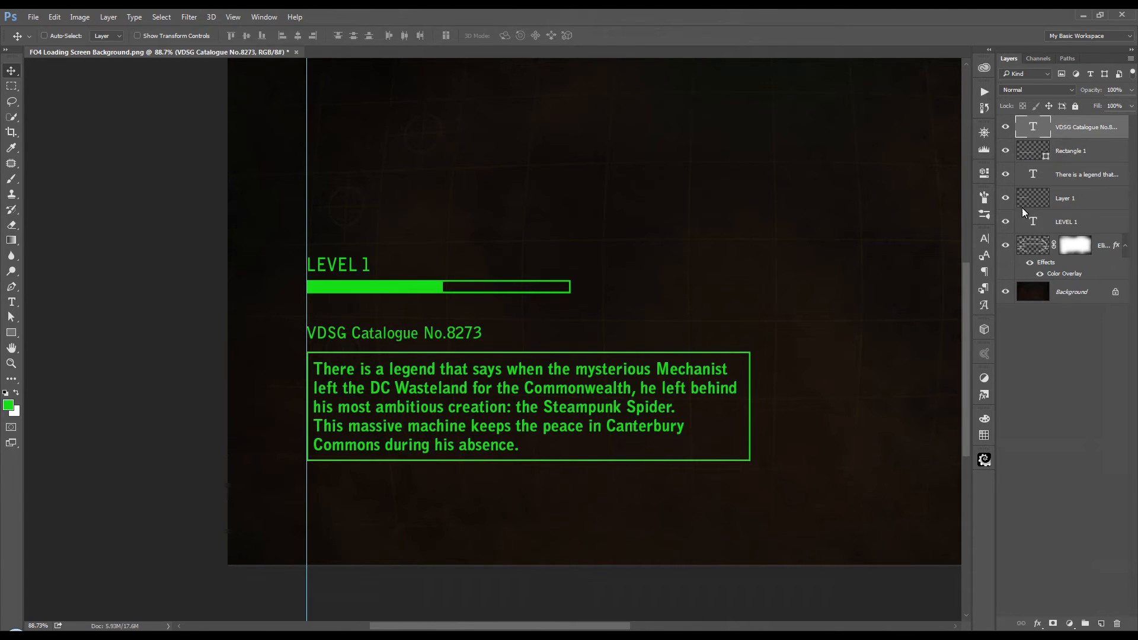
pyautogui.scroll(3, 543, 313)
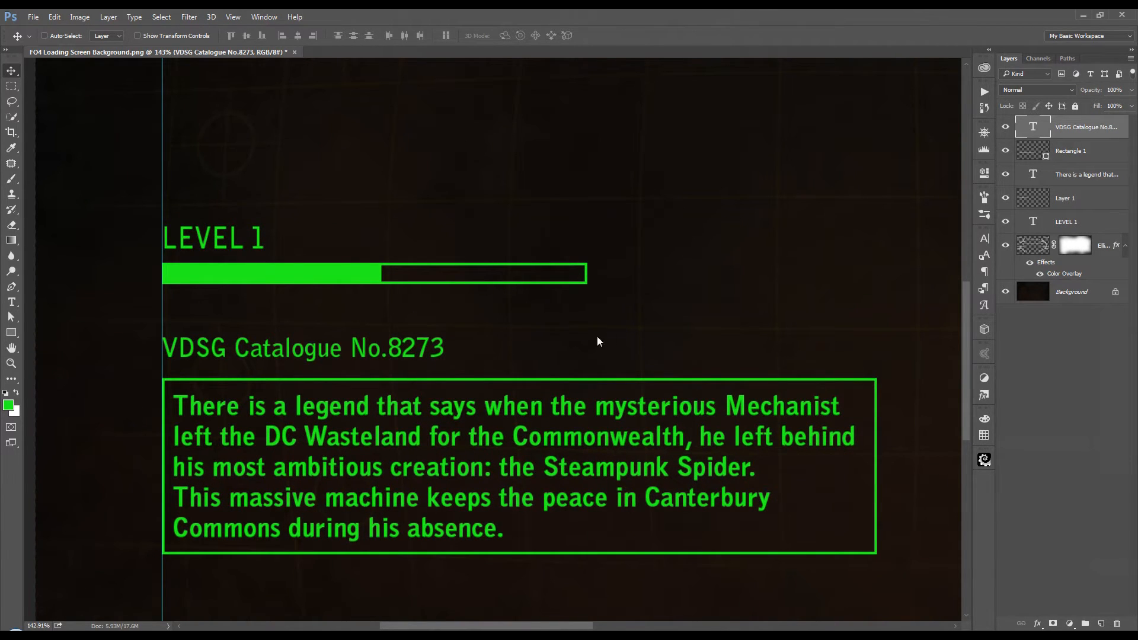
pyautogui.scroll(1, 598, 342)
pyautogui.moveTo(620, 351); pyautogui.dragTo(606, 314)
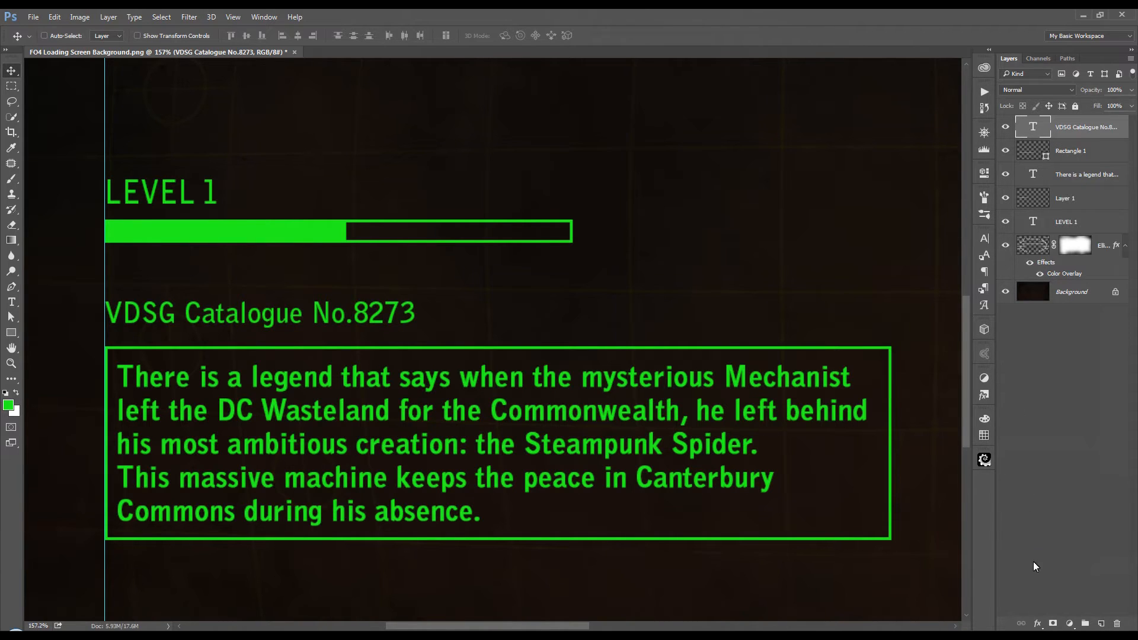
pyautogui.click(1038, 624)
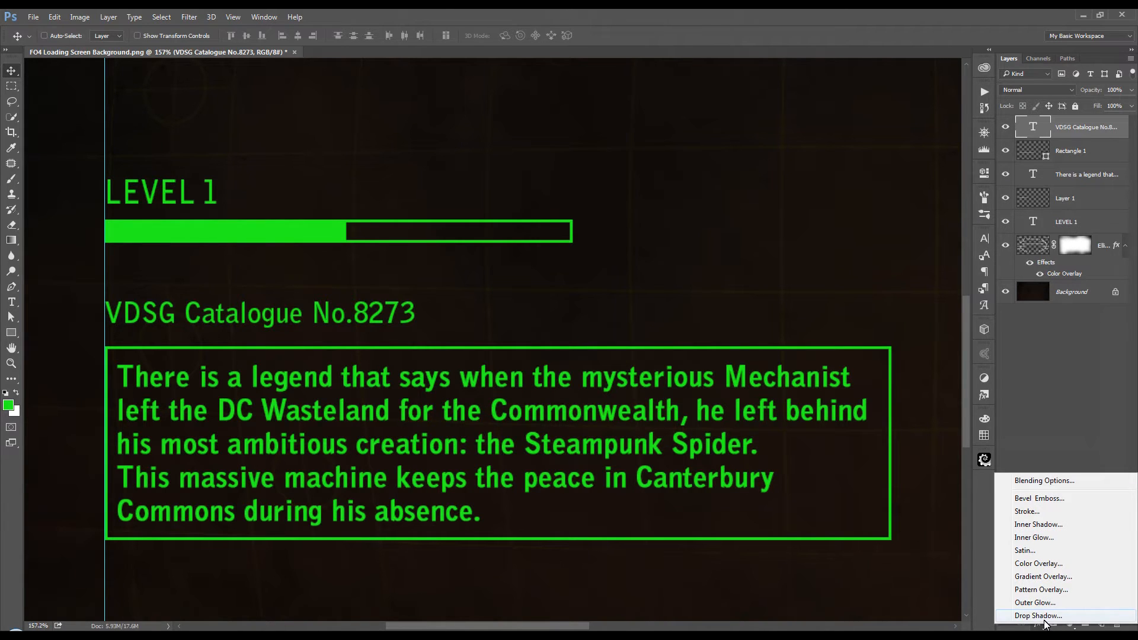
pyautogui.click(1044, 619)
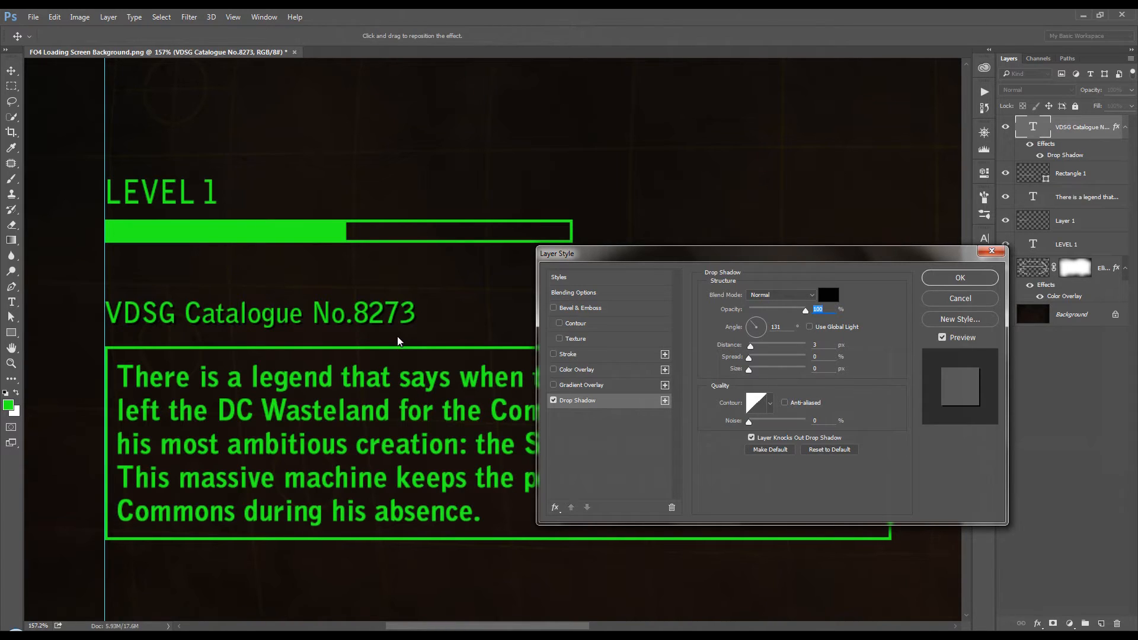
pyautogui.click(966, 282)
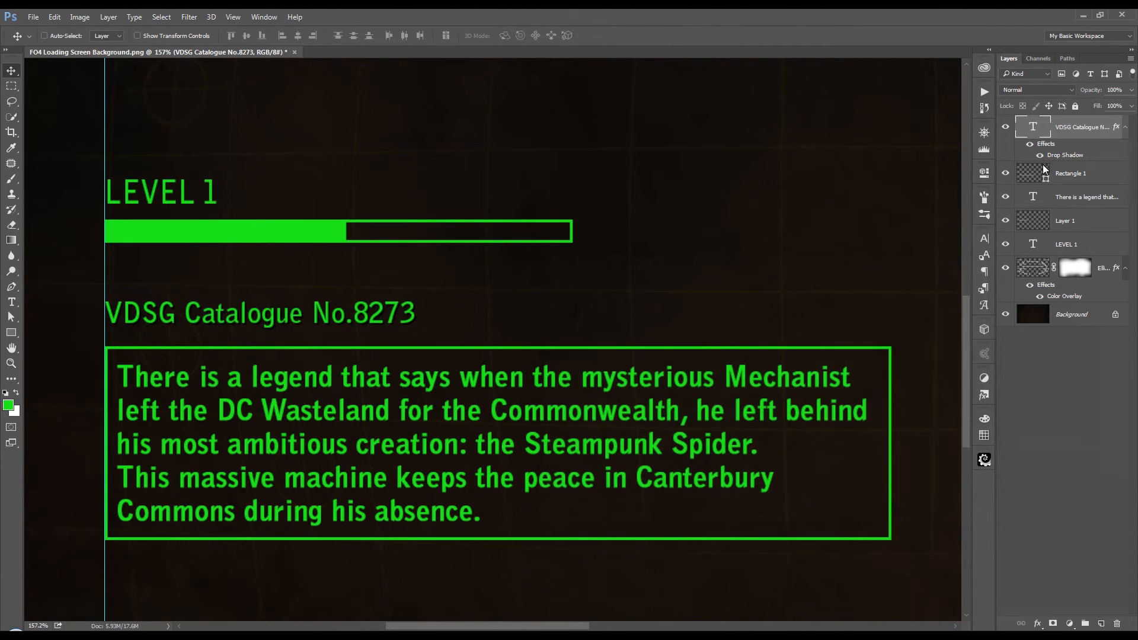
# Step: Copy the catalogue heading's layer style to the Rectangle 1, legend paragraph, Layer 1 and LEVEL 1 layers
pyautogui.rightClick(1084, 129)
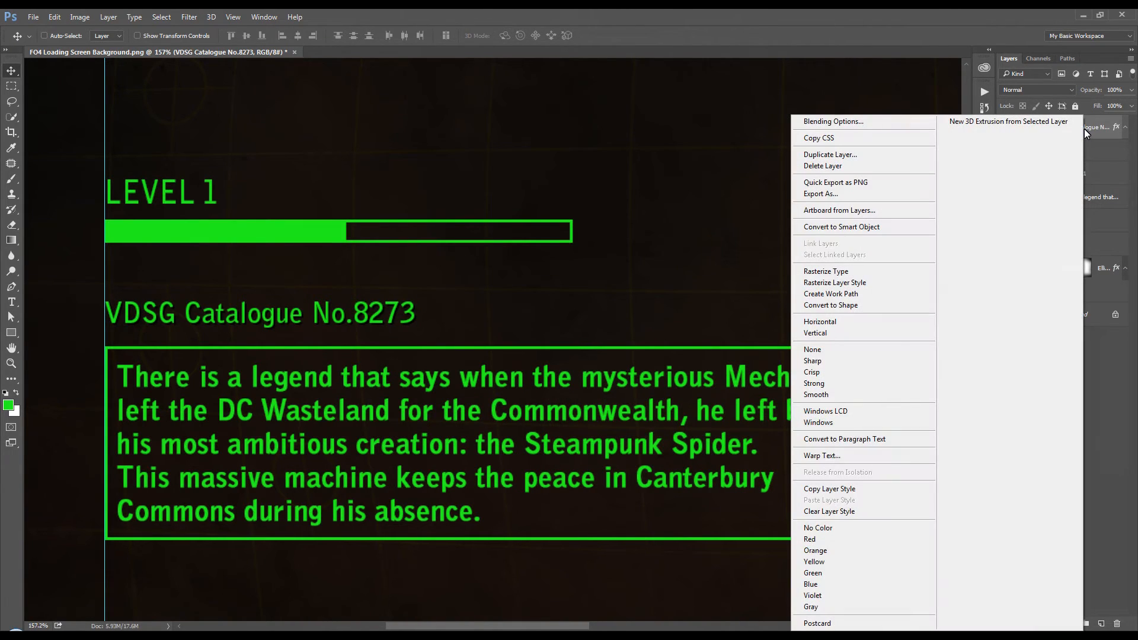
pyautogui.click(851, 490)
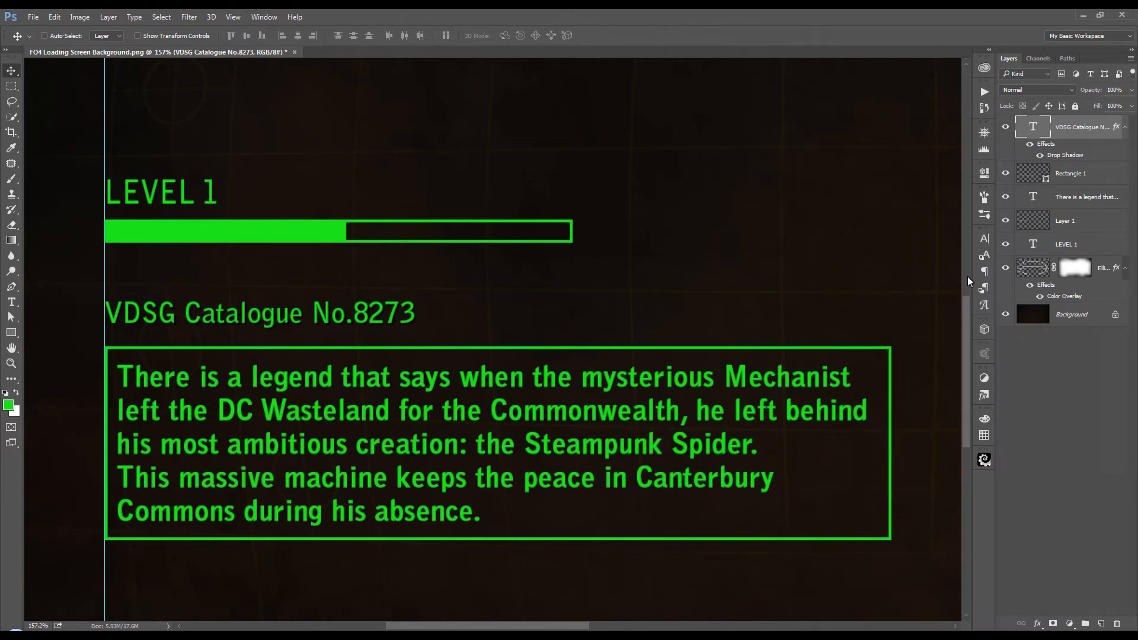
pyautogui.click(1096, 173)
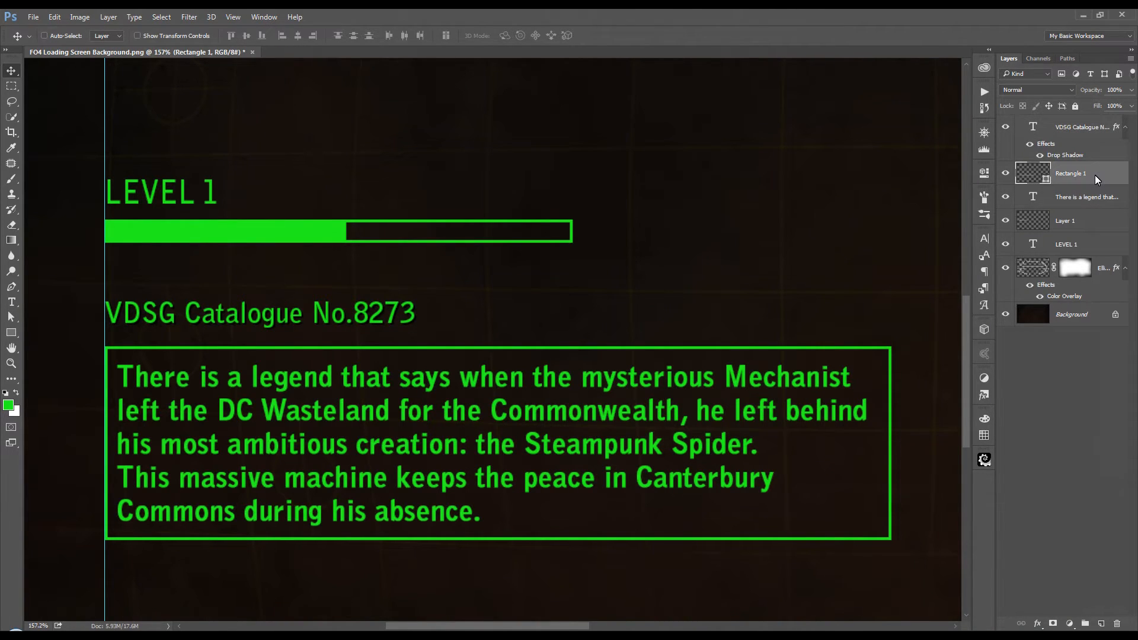
pyautogui.press('ctrl')
pyautogui.keyDown('ctrl'); pyautogui.click(1094, 200); pyautogui.keyUp('ctrl')
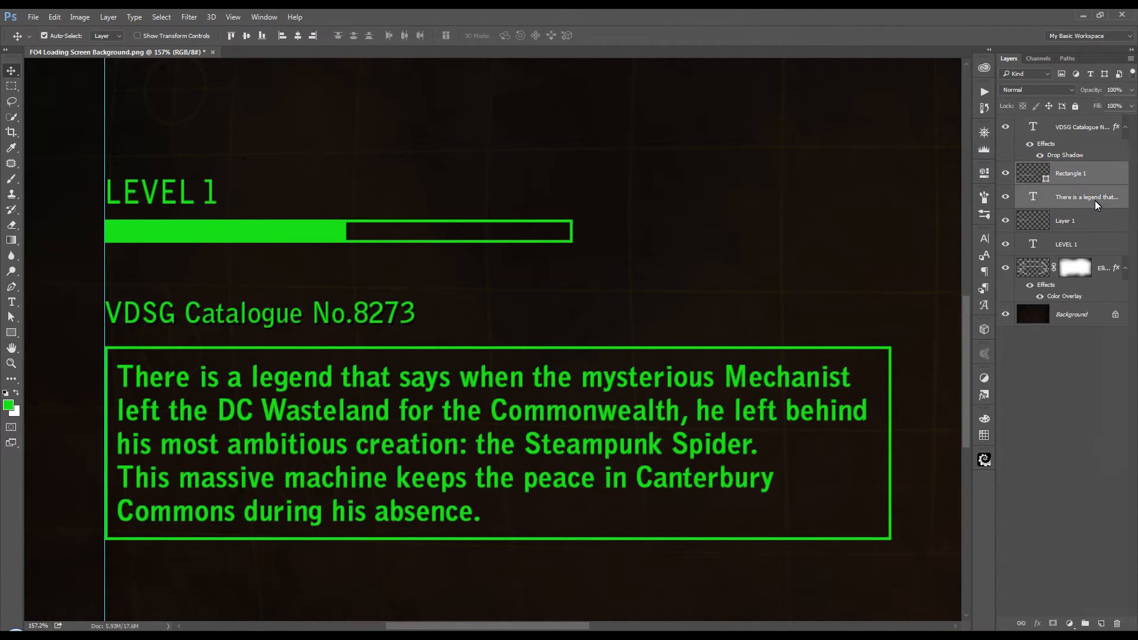
pyautogui.keyDown('ctrl'); pyautogui.click(1095, 223); pyautogui.keyUp('ctrl')
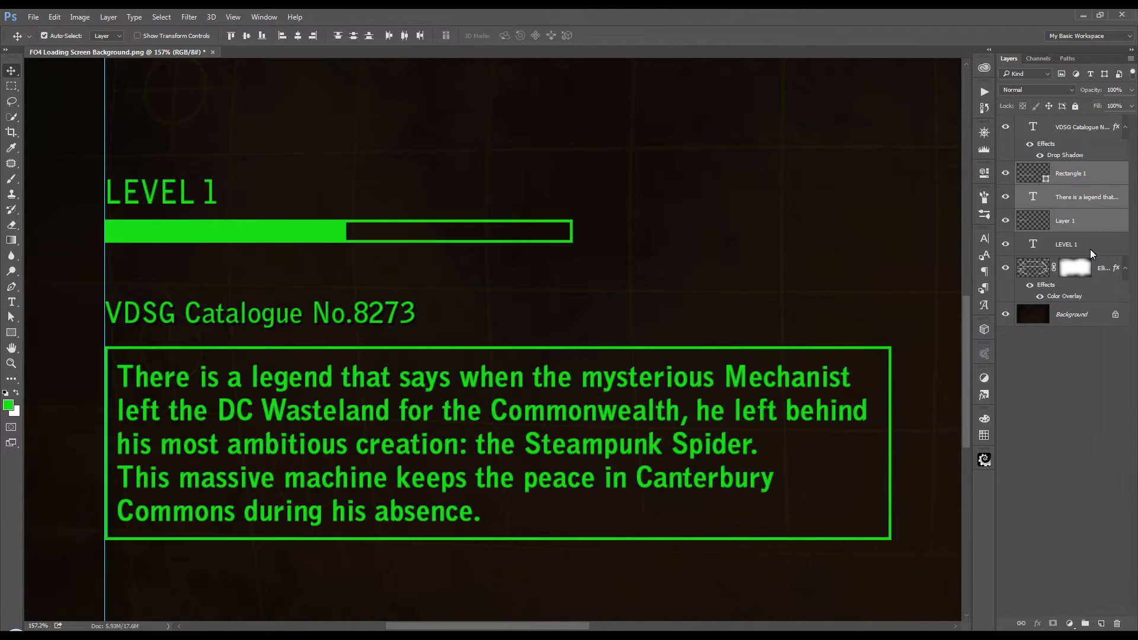
pyautogui.keyDown('ctrl'); pyautogui.click(1094, 250); pyautogui.keyUp('ctrl')
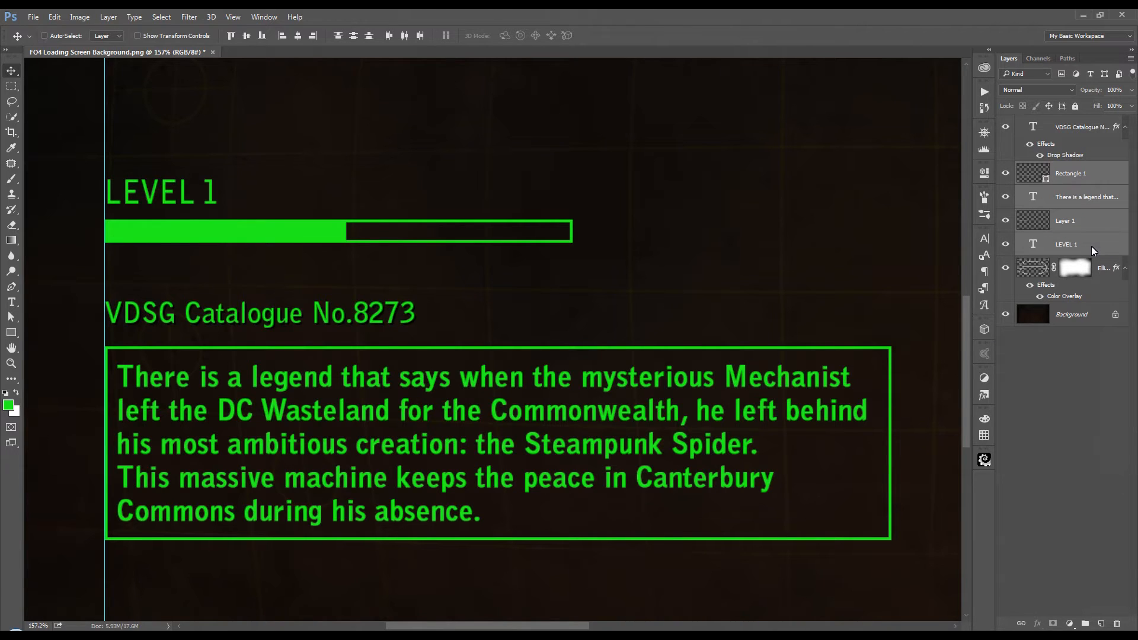
pyautogui.rightClick(1091, 247)
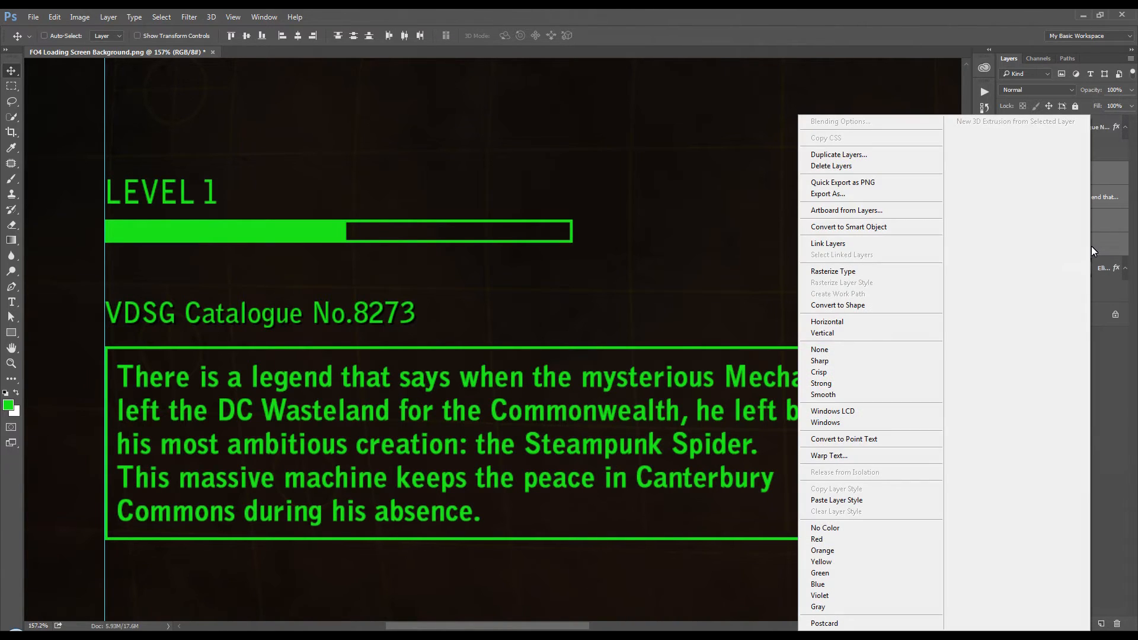
pyautogui.click(838, 501)
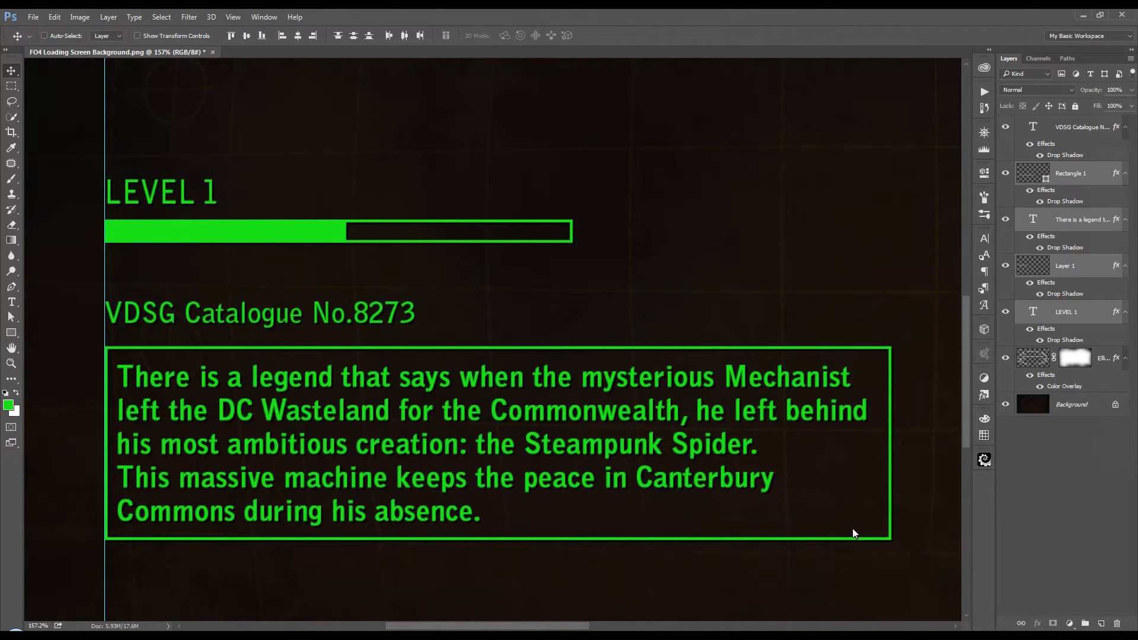
# Step: Remove the vertical guide from the canvas
pyautogui.scroll(-5, 634, 349)
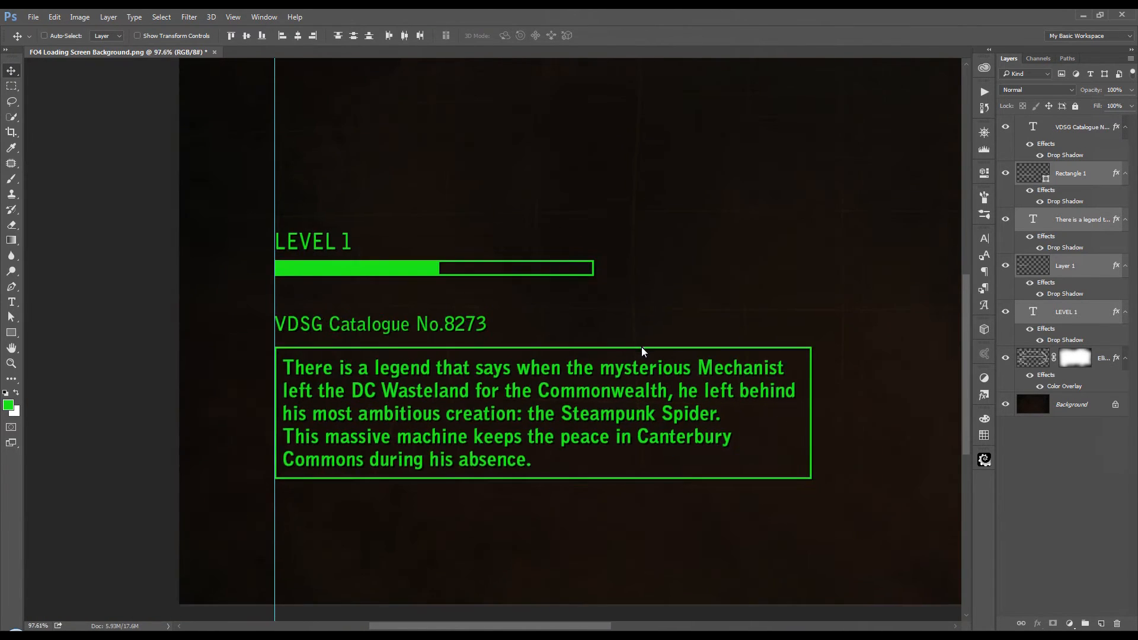
pyautogui.scroll(1, 644, 346)
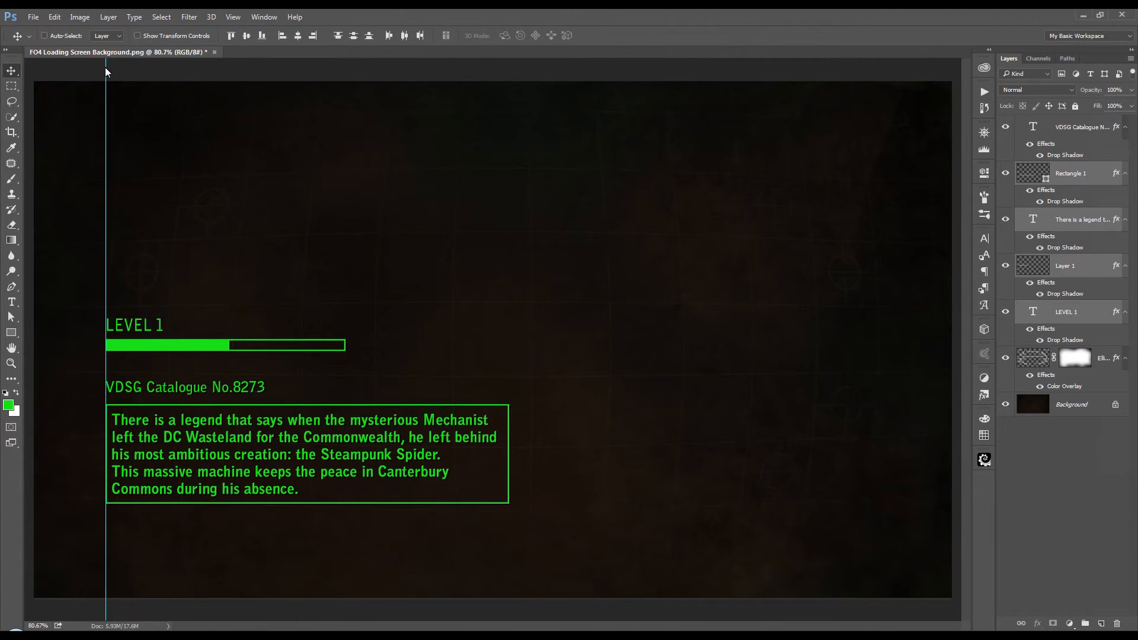
pyautogui.moveTo(108, 67); pyautogui.dragTo(1, 83)
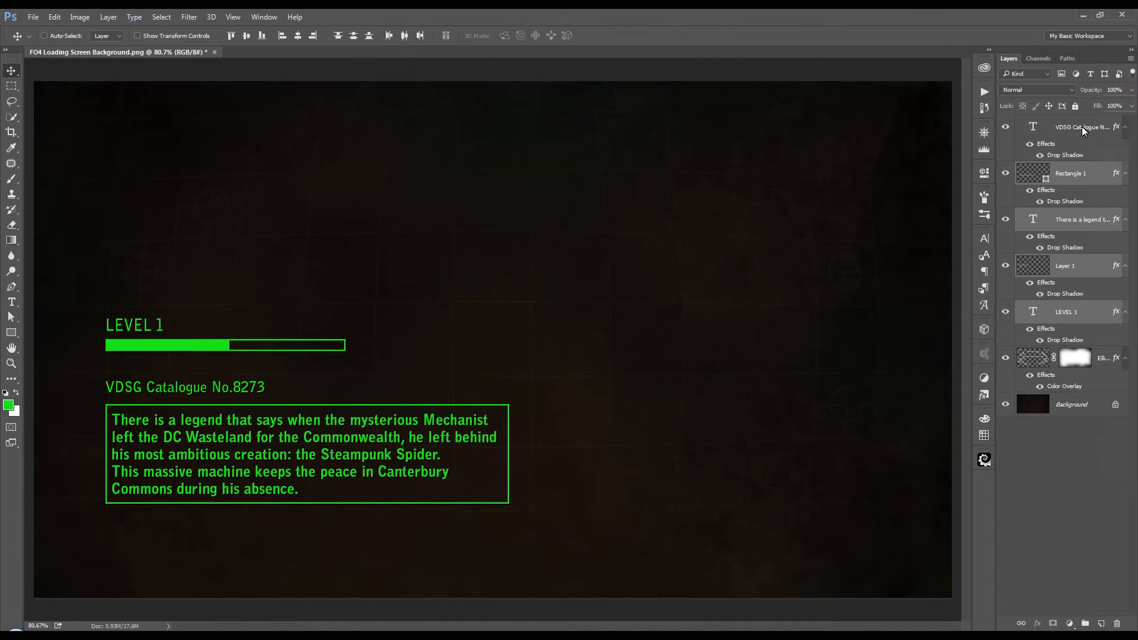
# Step: Move the level text, progress bar, catalogue heading, legend and frame down together toward the lower edge of the canvas
pyautogui.press('ctrl')
pyautogui.click(1083, 130)
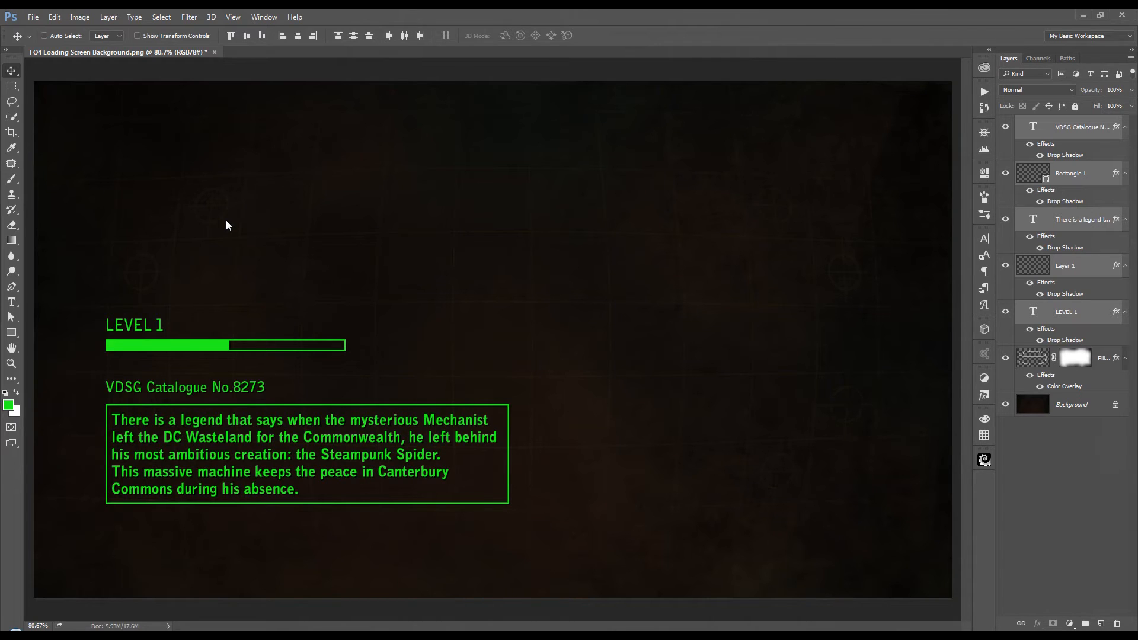
pyautogui.hotkey('shift', 'Down')
pyautogui.hotkey('shift', 'Down')
pyautogui.hotkey('shift', 'Down')
pyautogui.hotkey('shift', 'Down')
pyautogui.hotkey('shift', 'Down')
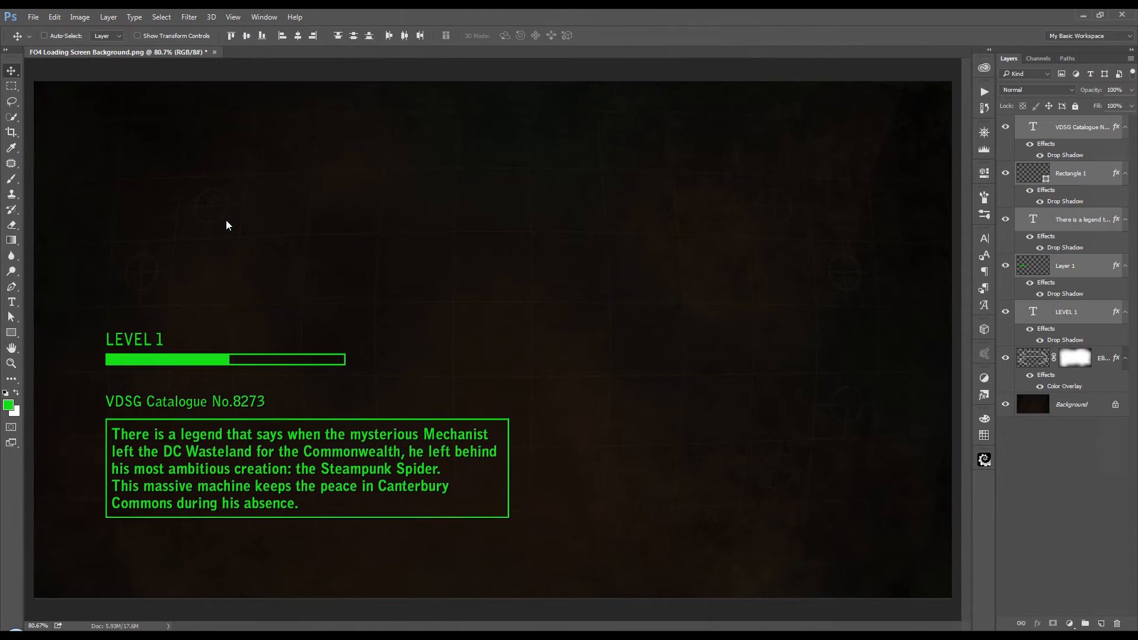
pyautogui.hotkey('shift', 'Down')
pyautogui.hotkey('shift', 'Down')
pyautogui.hotkey('shift', 'Down')
pyautogui.hotkey('shift', 'Down')
pyautogui.hotkey('shift', 'Down')
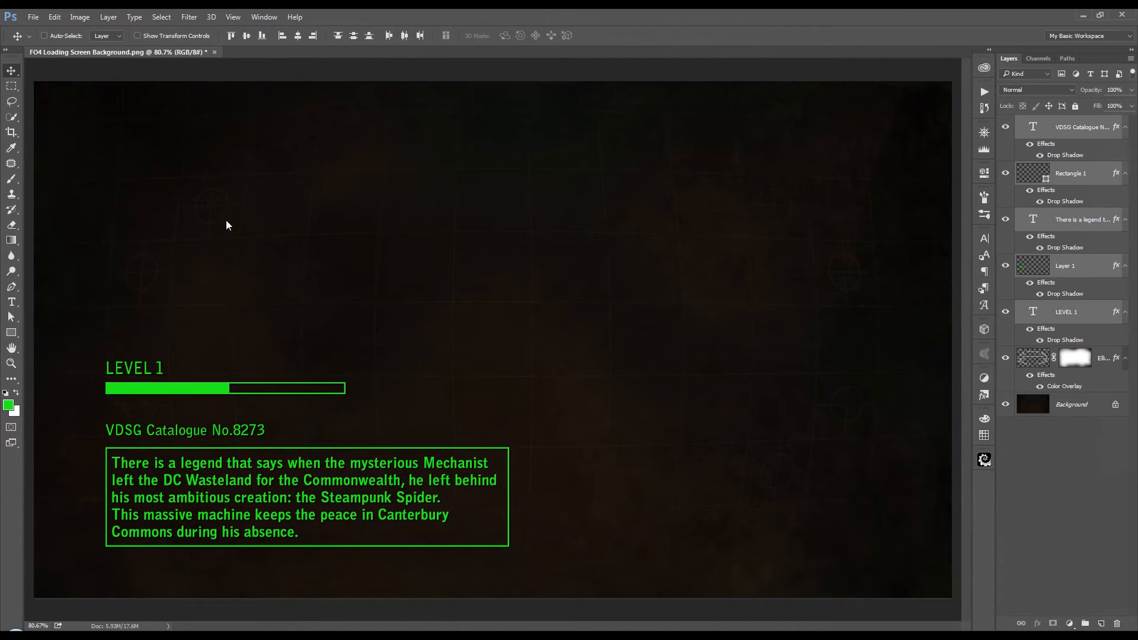
pyautogui.hotkey('shift', 'Down')
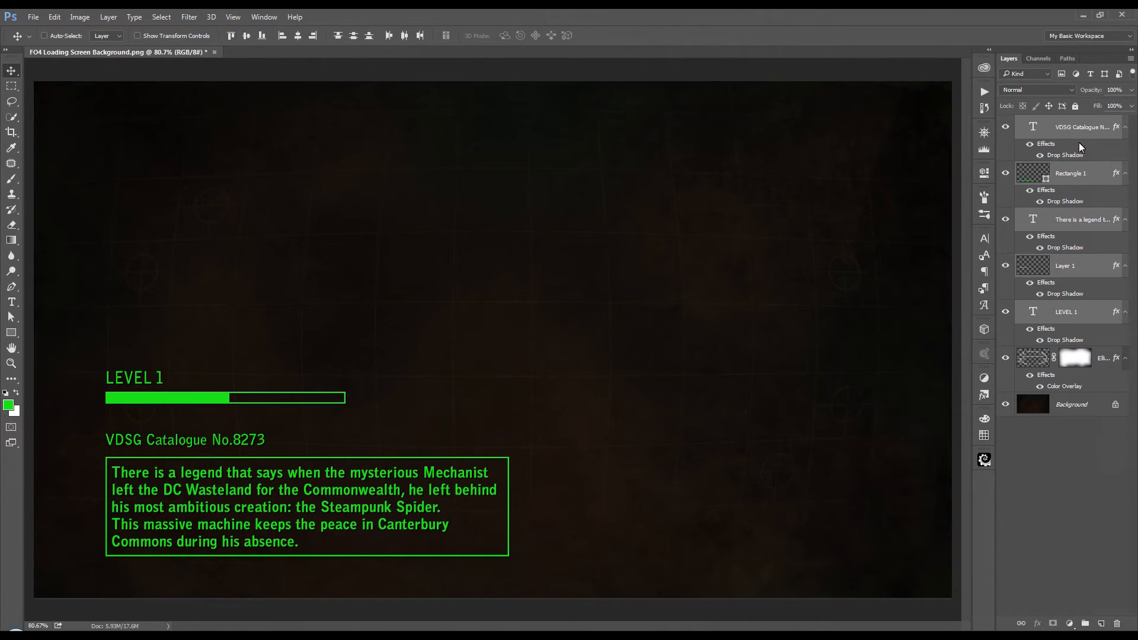
# Step: Convert all layers above the Background, including the grid layer, into a single Smart Object
pyautogui.click(1086, 123)
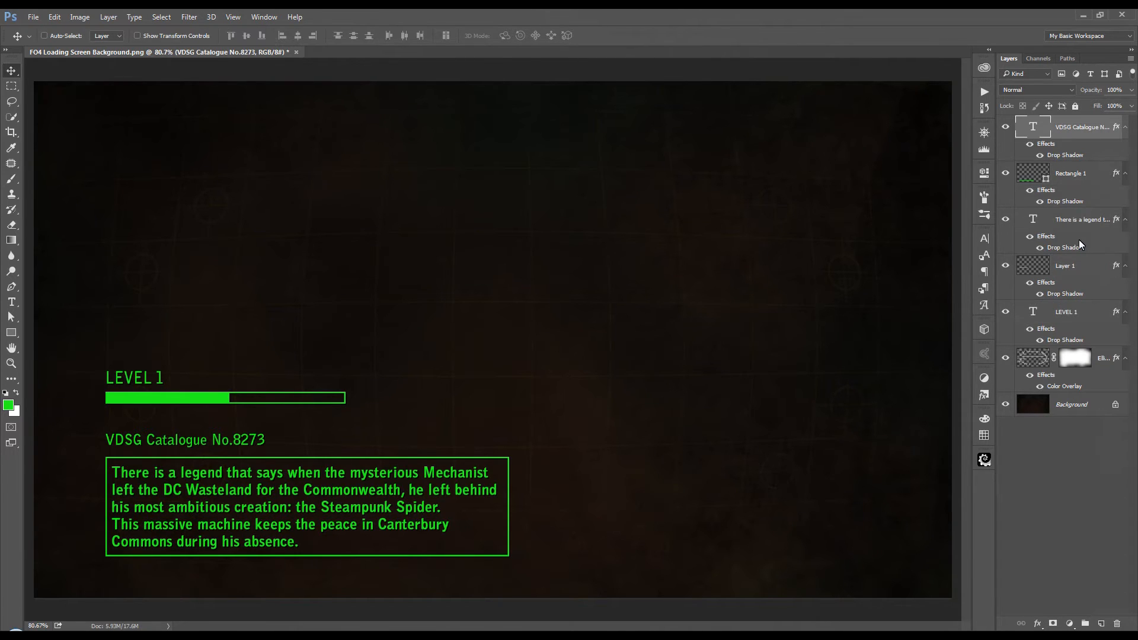
pyautogui.keyDown('shift'); pyautogui.click(1104, 360); pyautogui.keyUp('shift')
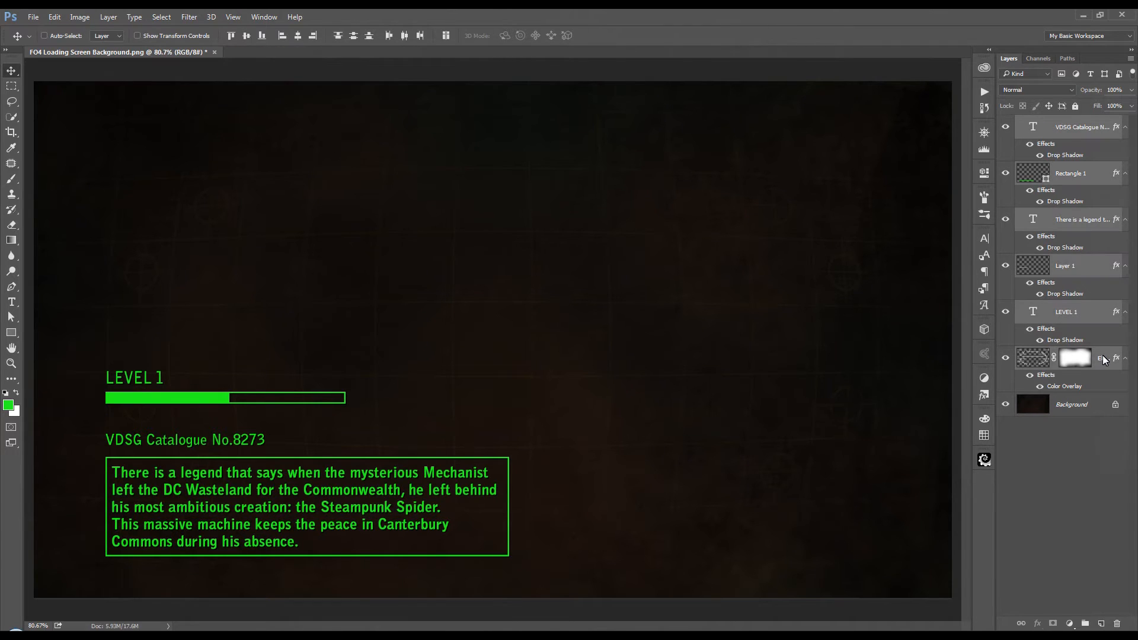
pyautogui.rightClick(1104, 361)
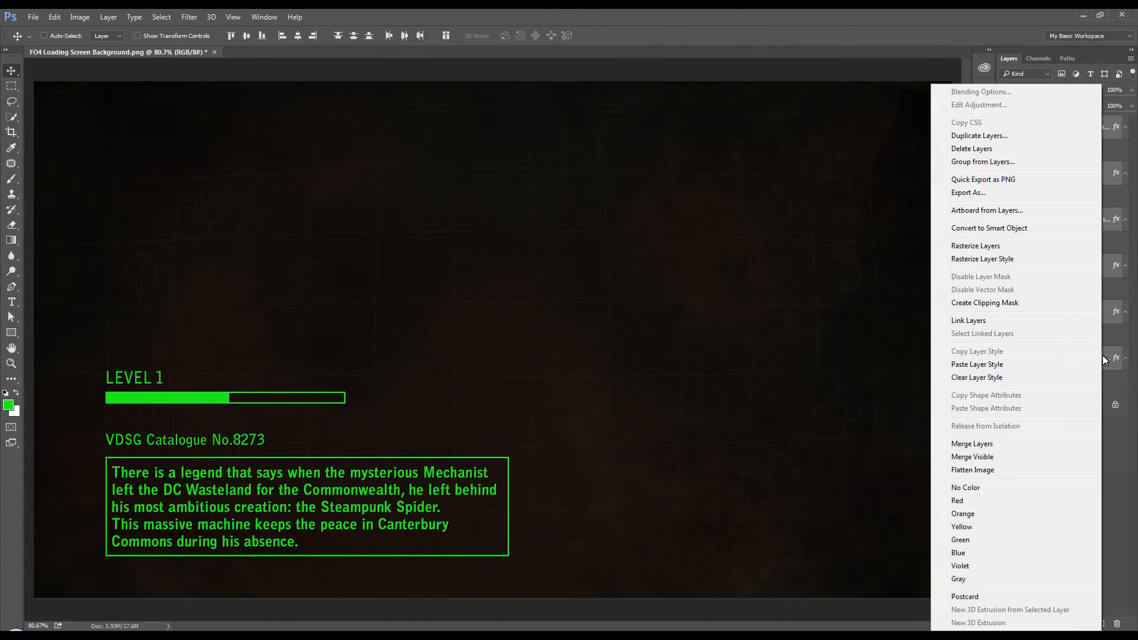
pyautogui.click(1002, 231)
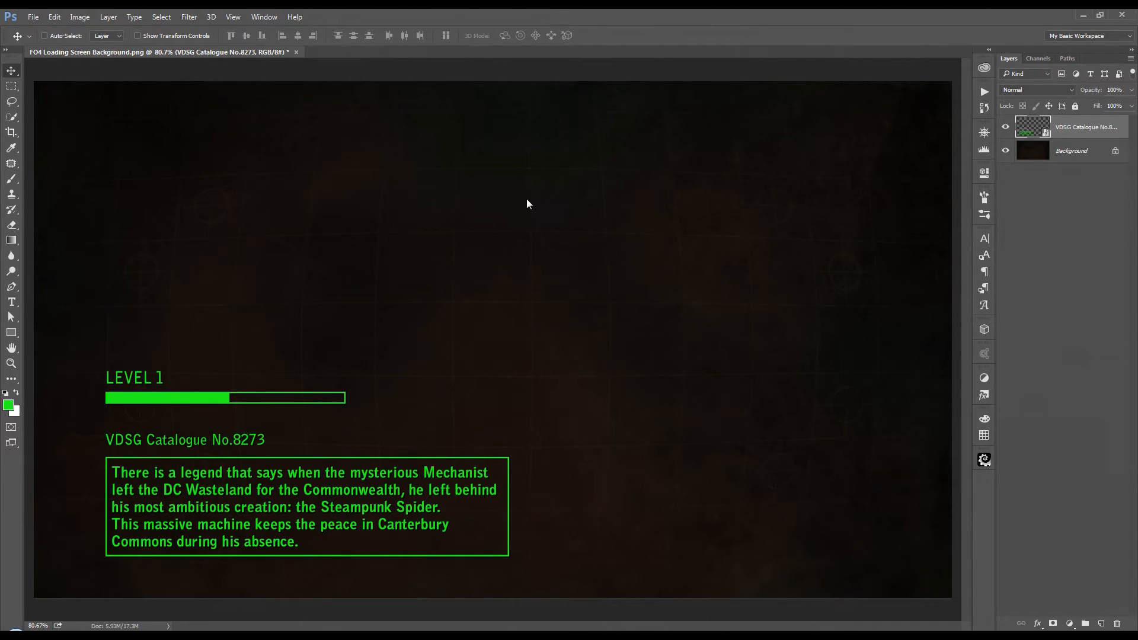
# Step: Create a new 200 × 150 pixel document at 72 pixels/inch in RGB with a white background
pyautogui.click(34, 20)
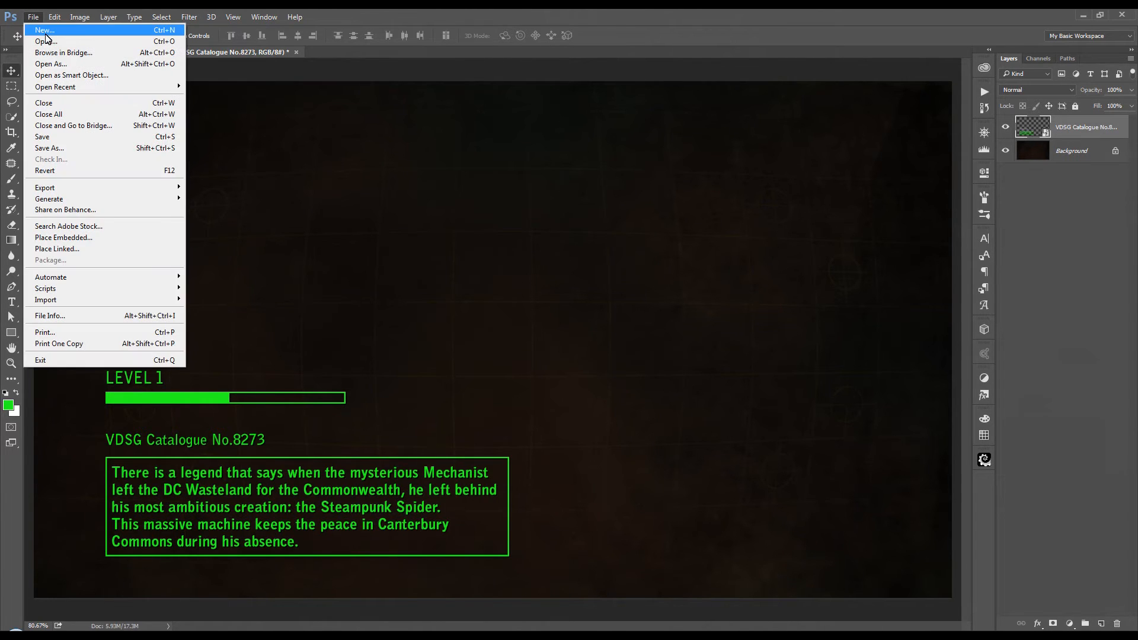
pyautogui.click(37, 28)
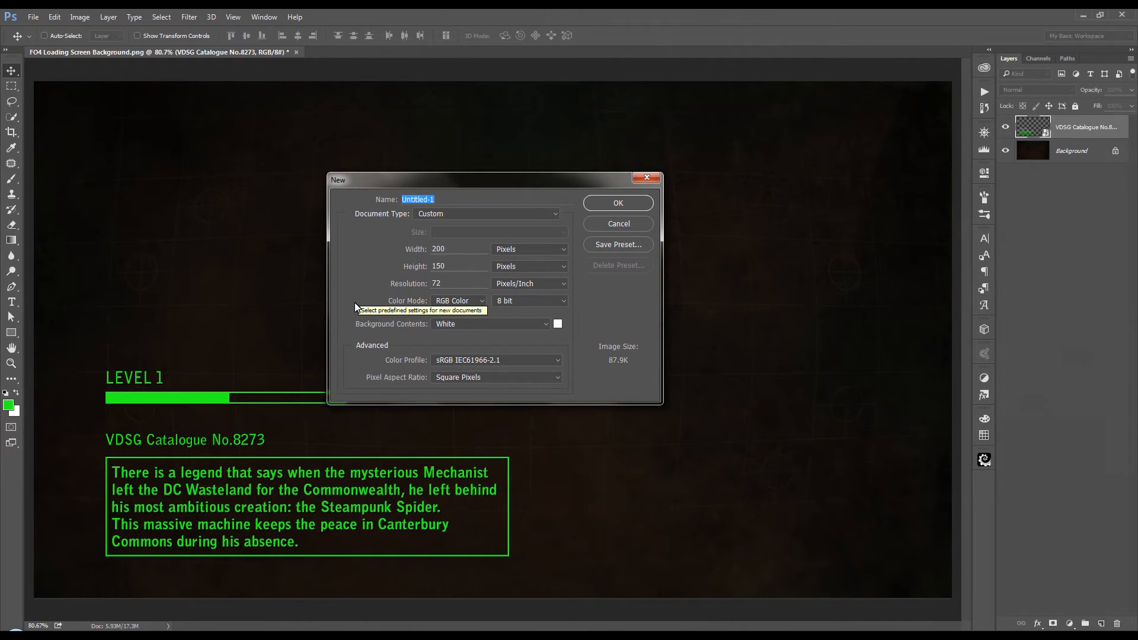
pyautogui.click(637, 207)
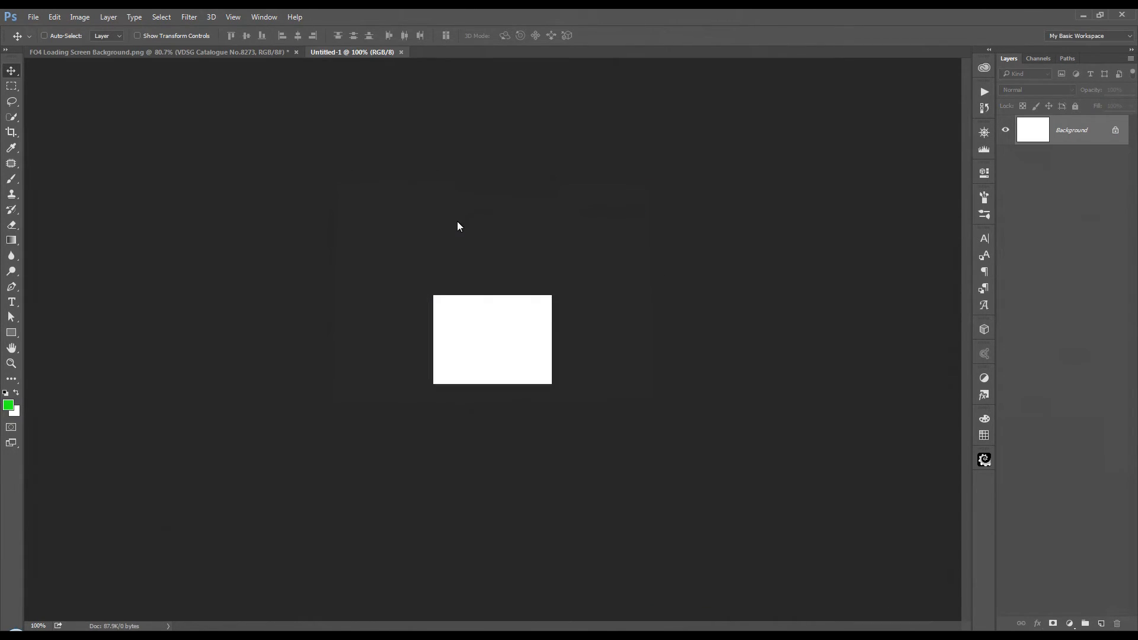
# Step: Fill the new document's Background layer with black in Normal mode at 100% opacity
pyautogui.scroll(5, 457, 222)
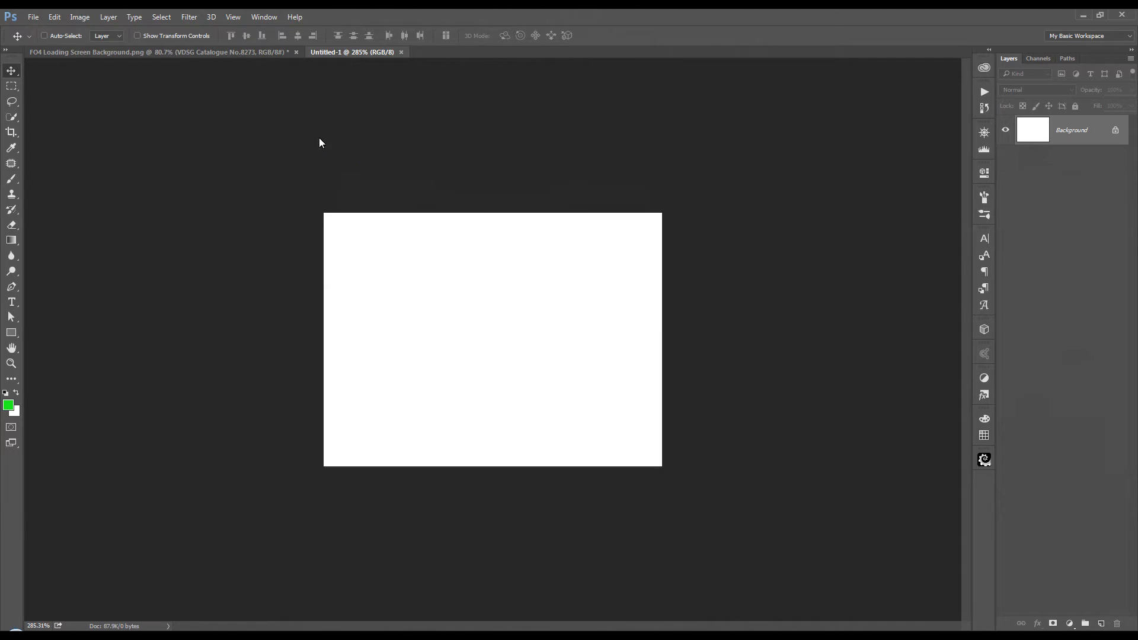
pyautogui.click(53, 17)
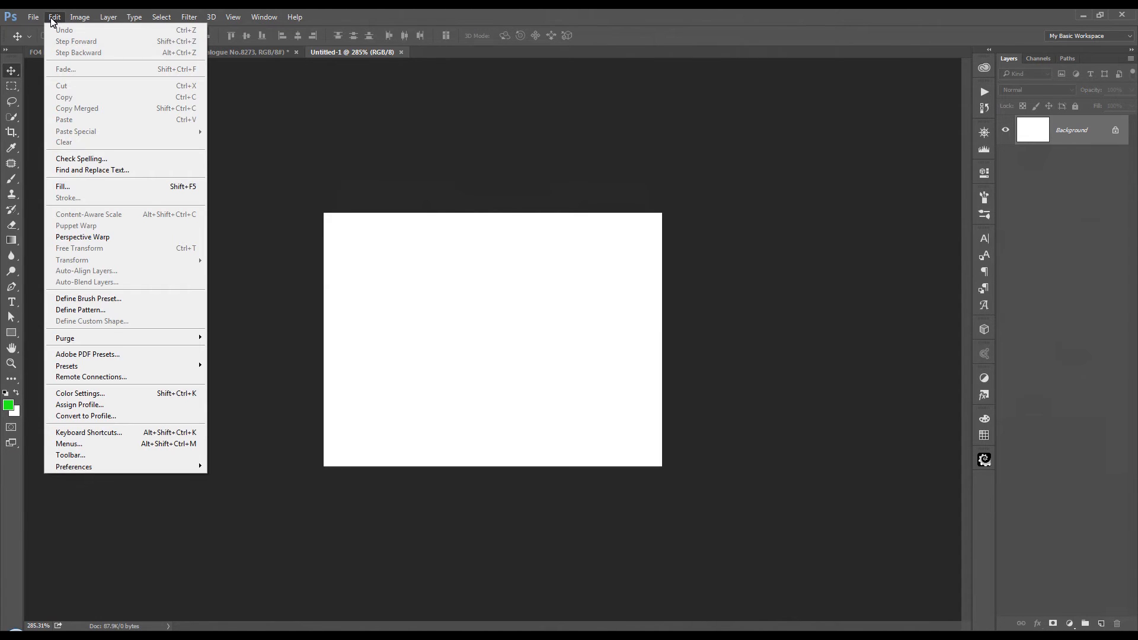
pyautogui.click(81, 187)
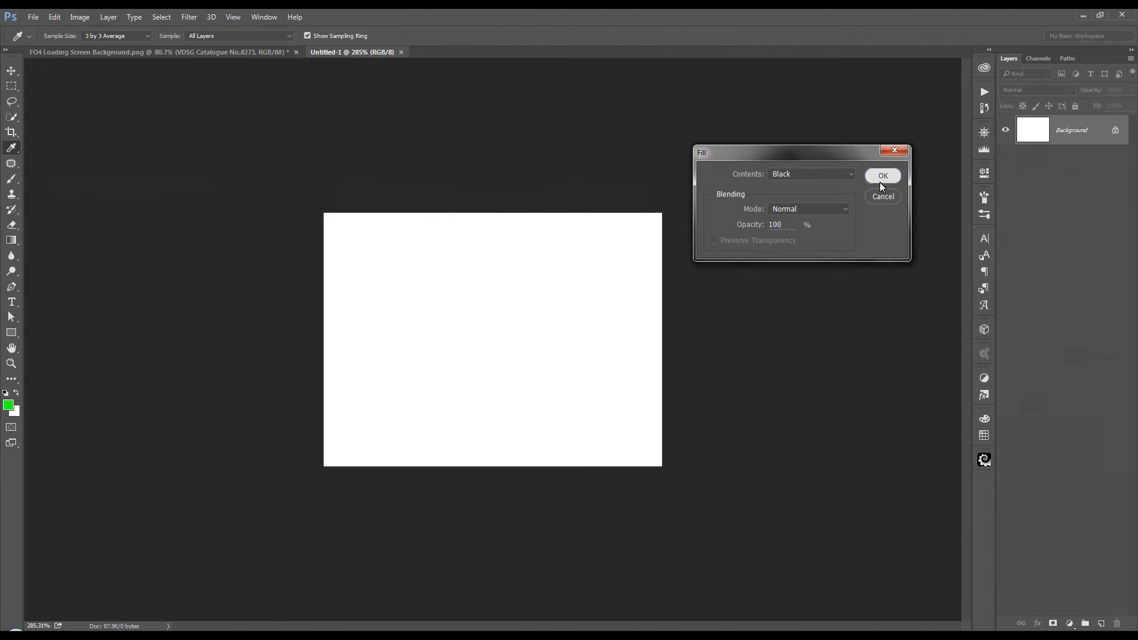
pyautogui.click(881, 181)
pyautogui.press('v')
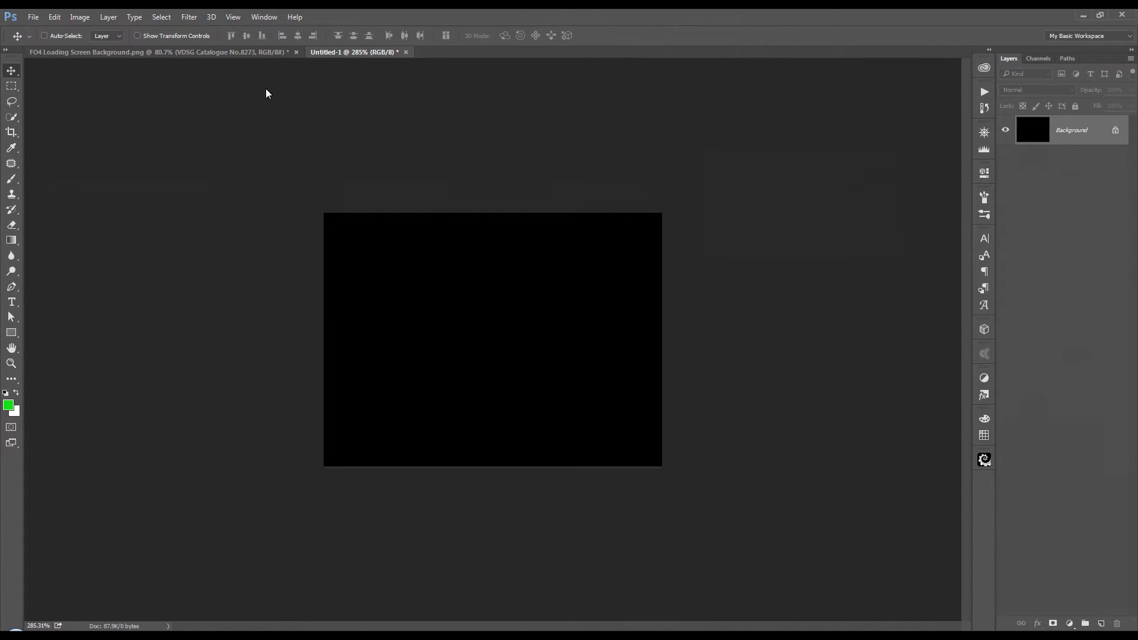
# Step: Place a vertical and a horizontal guide crossing at the canvas centre, using the rulers and hiding them again when done
pyautogui.click(239, 19)
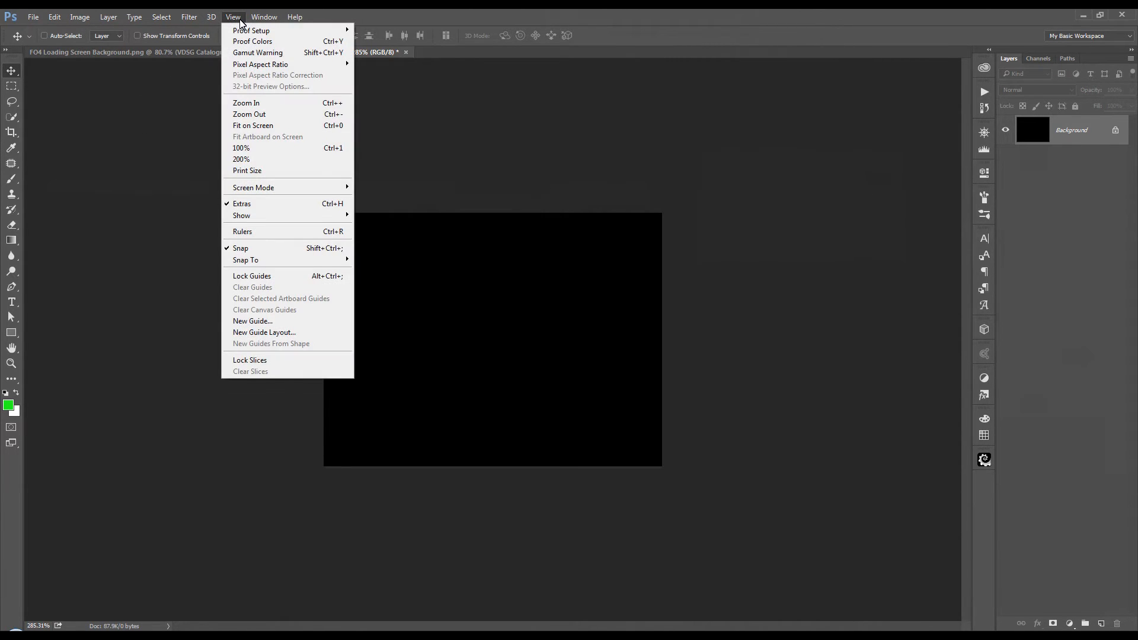
pyautogui.click(259, 233)
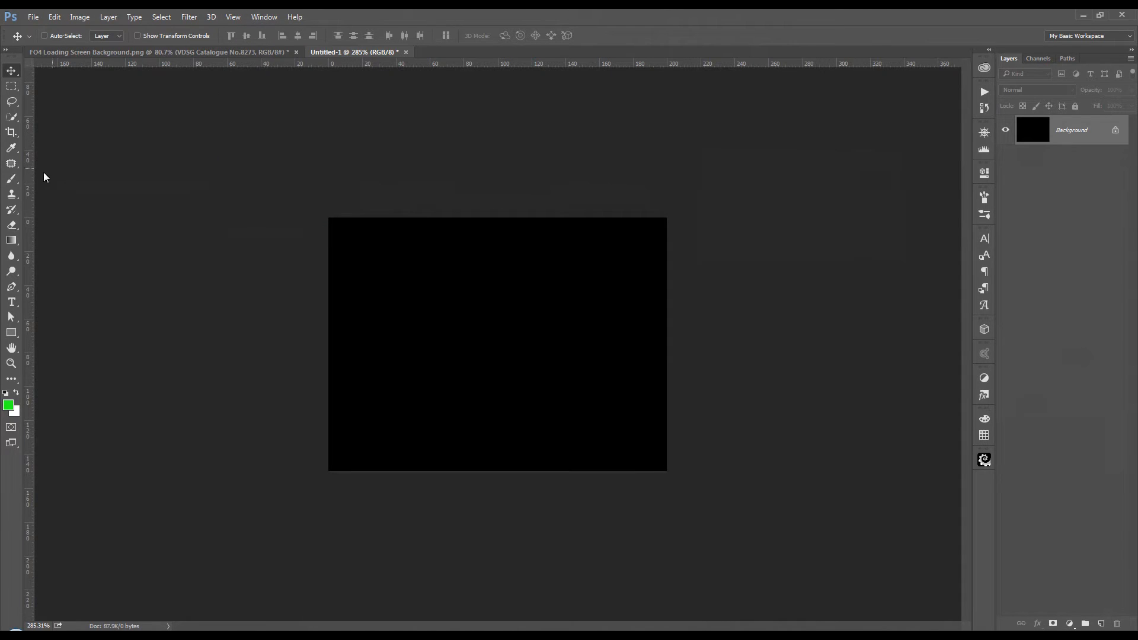
pyautogui.moveTo(29, 206); pyautogui.dragTo(500, 246)
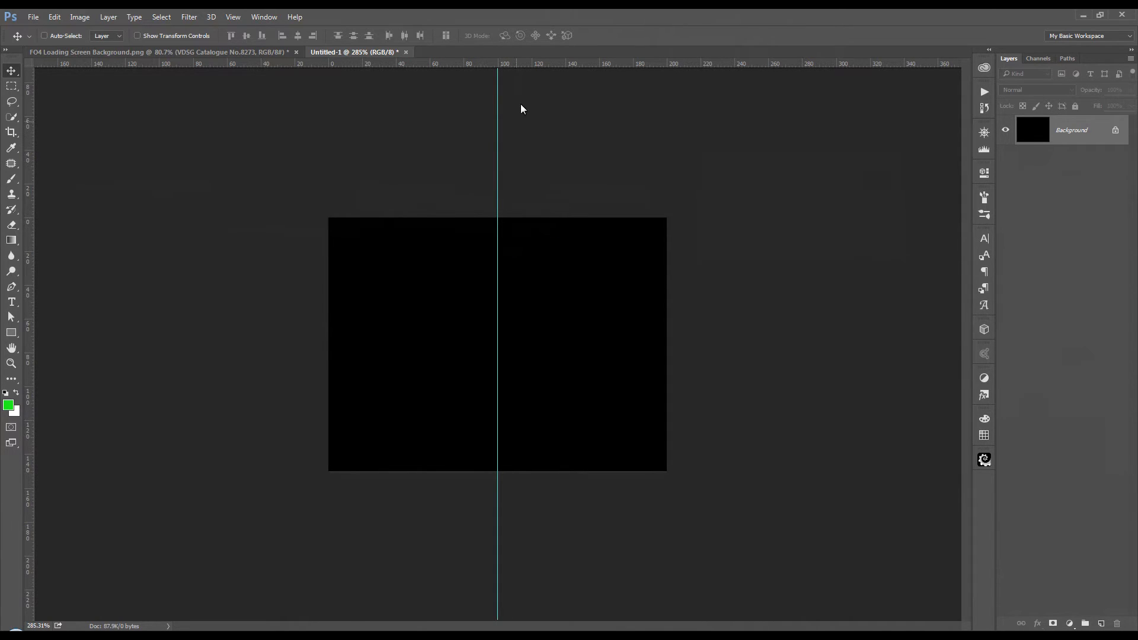
pyautogui.moveTo(527, 60); pyautogui.dragTo(537, 344)
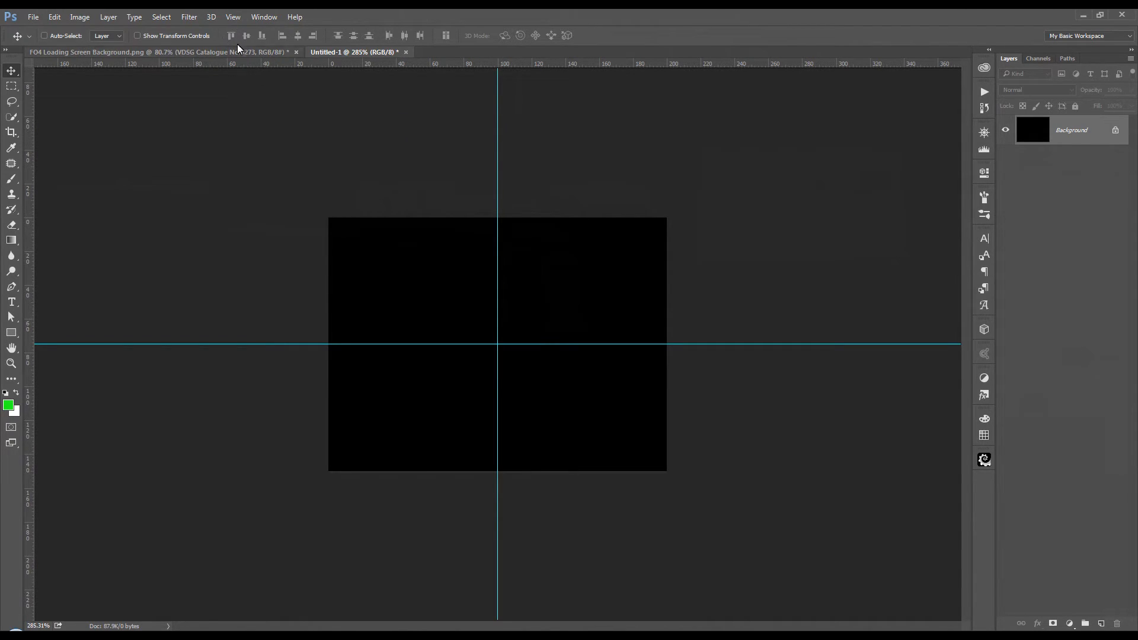
pyautogui.click(234, 18)
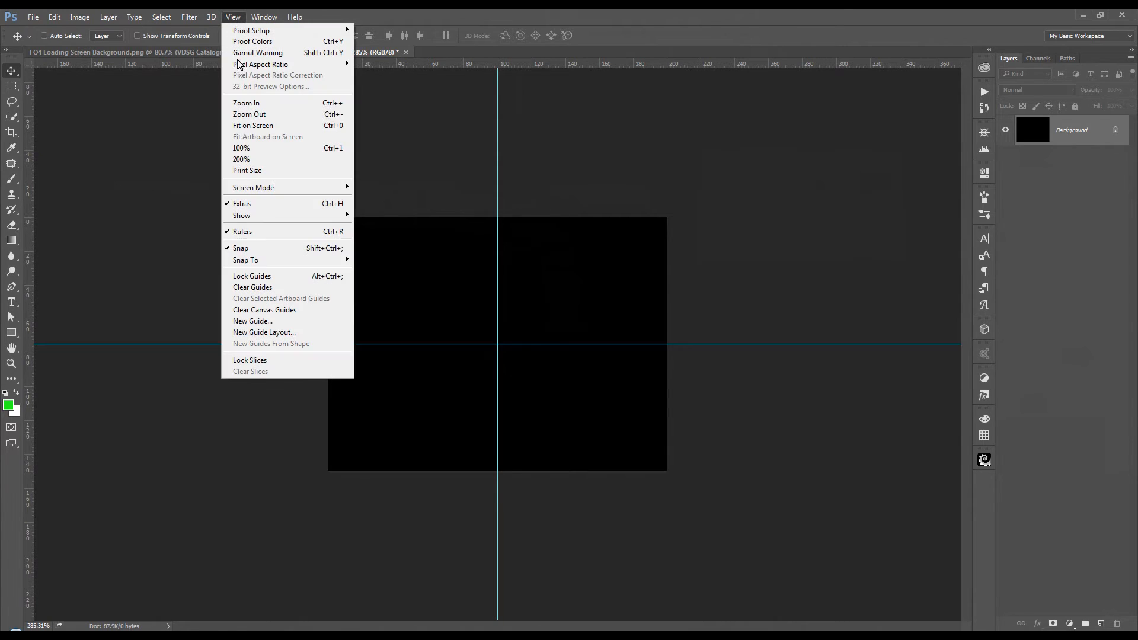
pyautogui.click(265, 230)
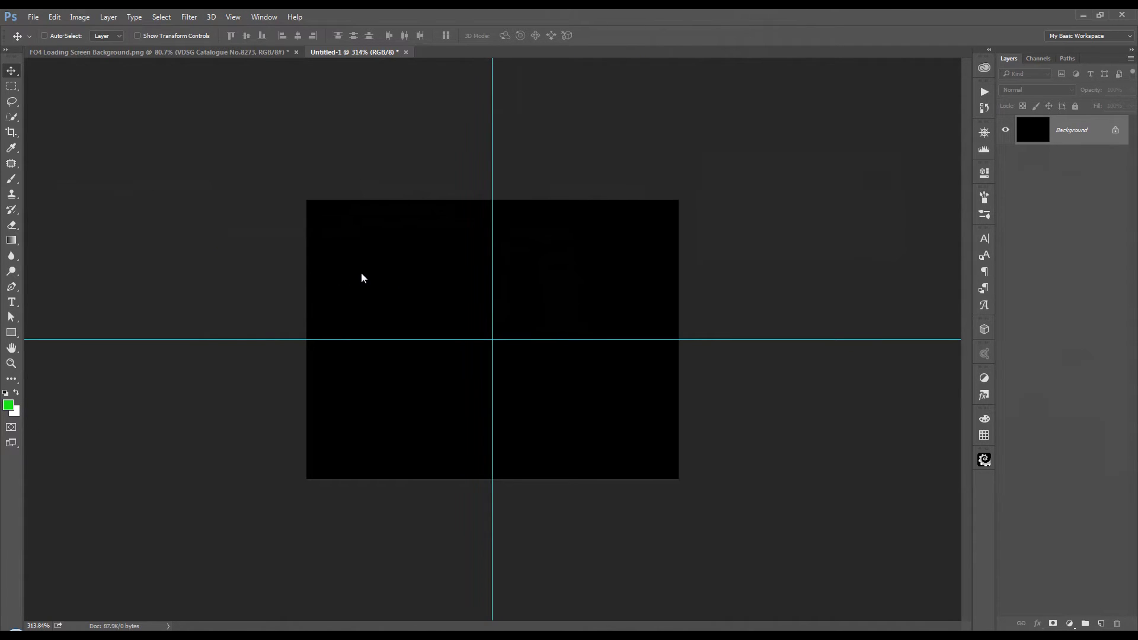
# Step: Add a new layer and draw a circular Ellipse path, set to Combine Shapes, centred on the guide intersection and about half the canvas width
pyautogui.click(1102, 624)
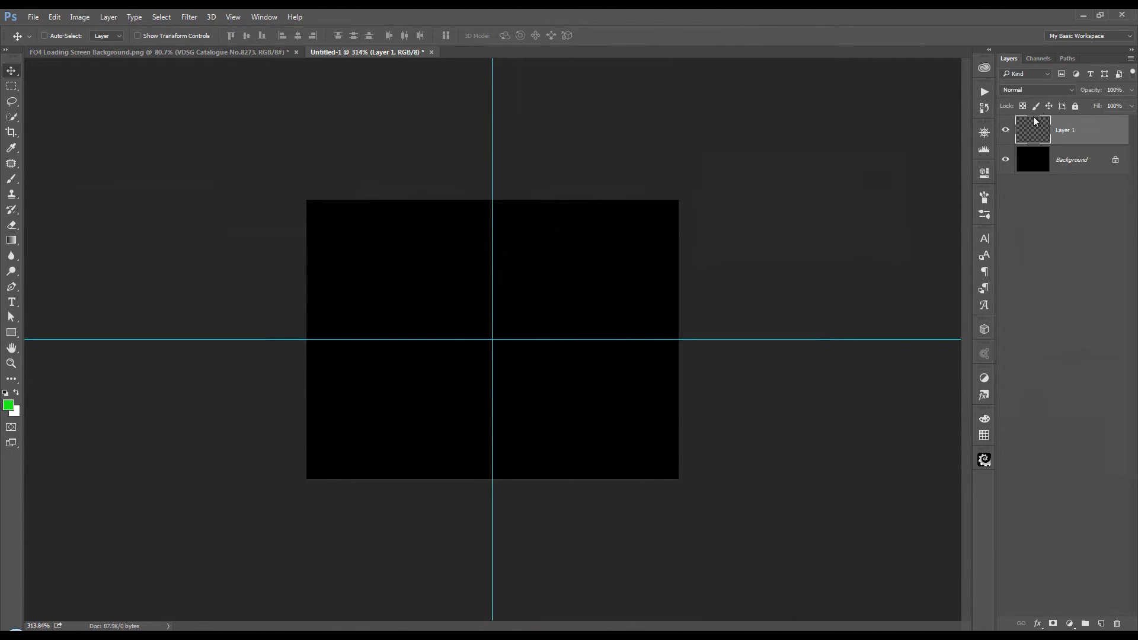
pyautogui.click(1068, 59)
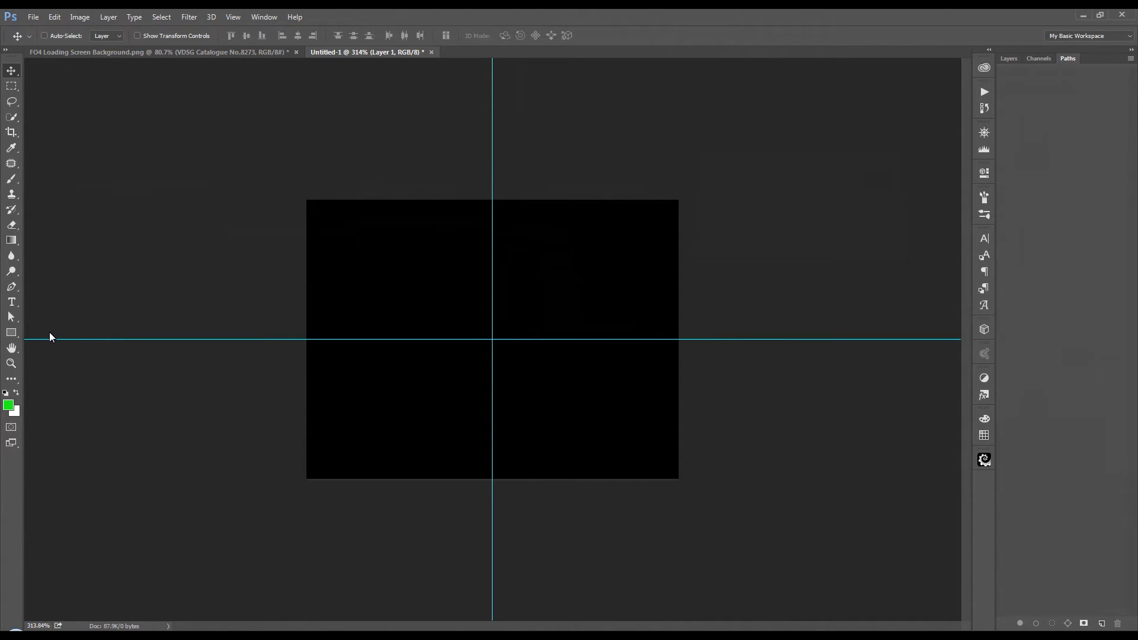
pyautogui.click(12, 333)
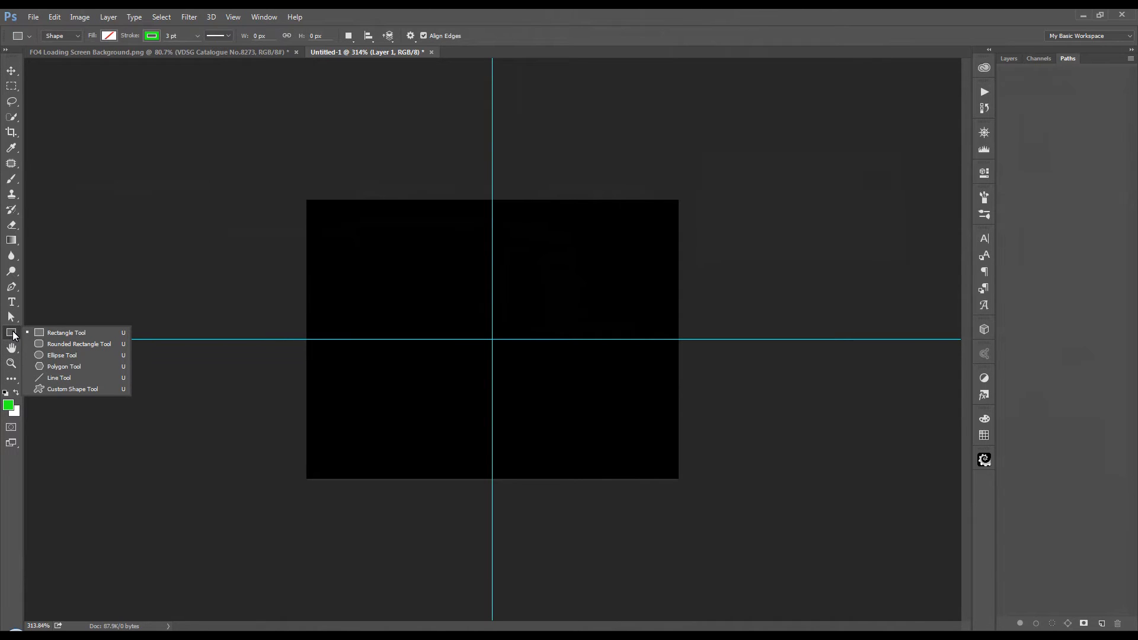
pyautogui.click(64, 358)
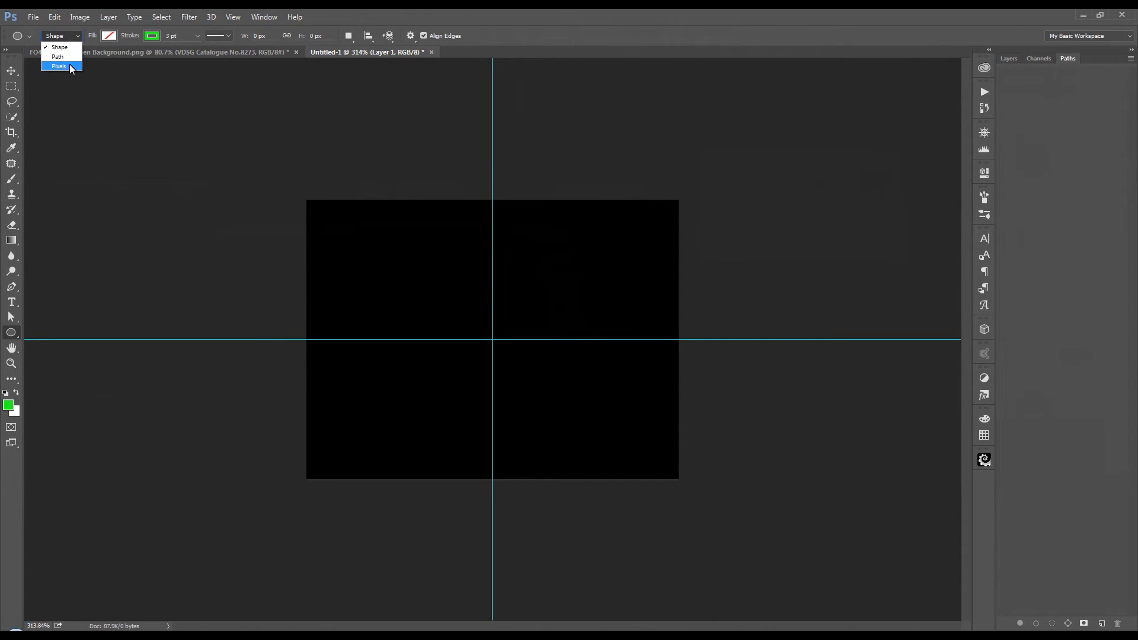
pyautogui.click(72, 60)
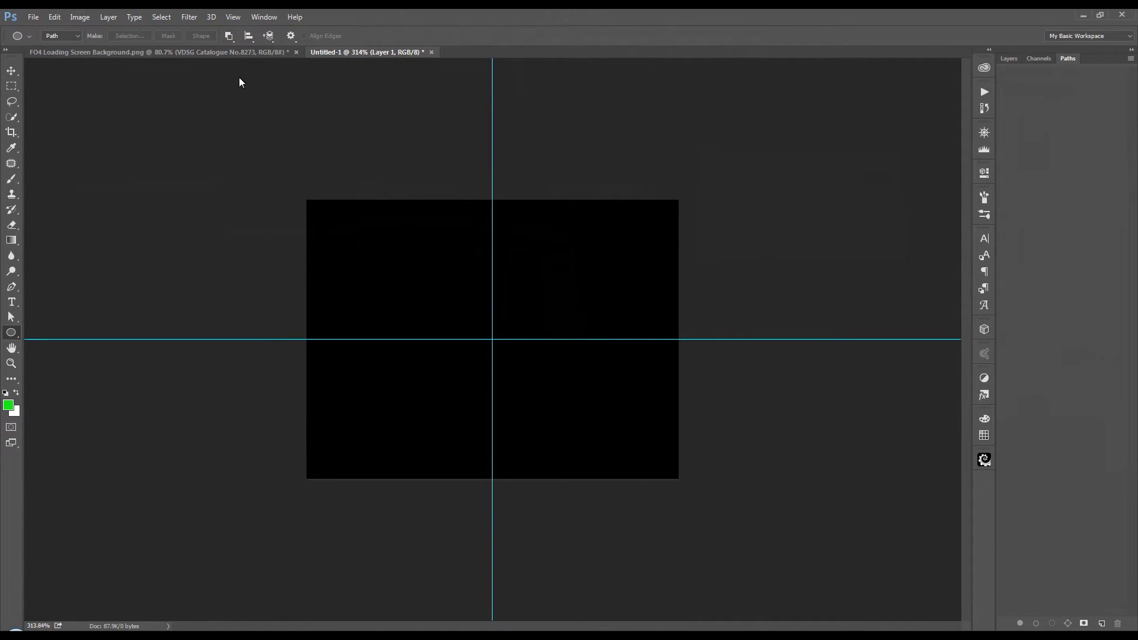
pyautogui.click(230, 38)
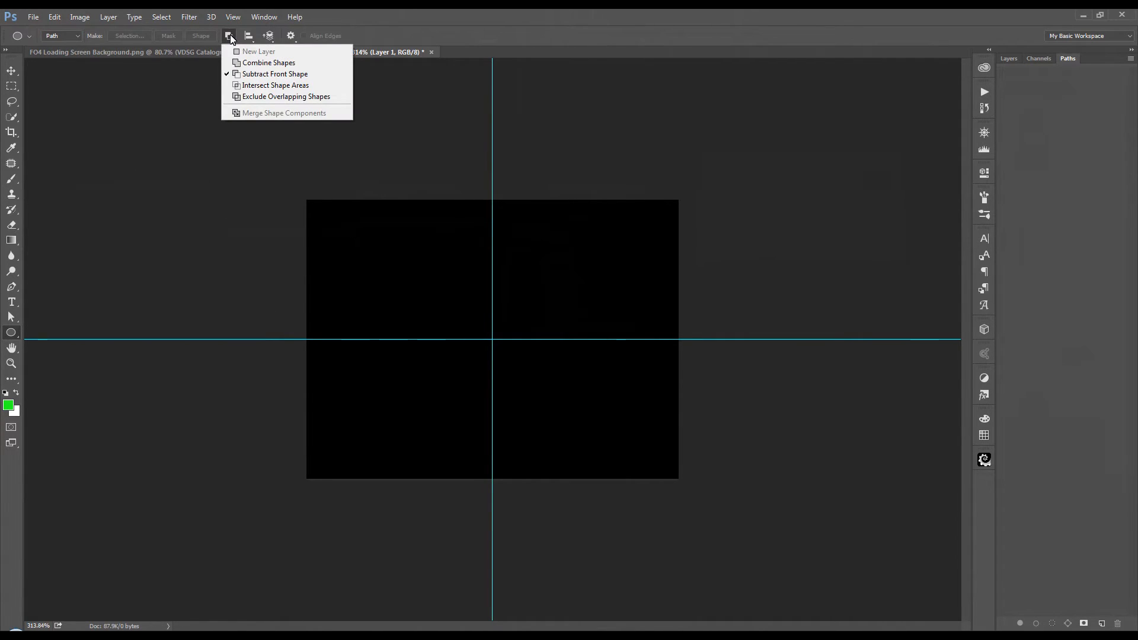
pyautogui.click(262, 65)
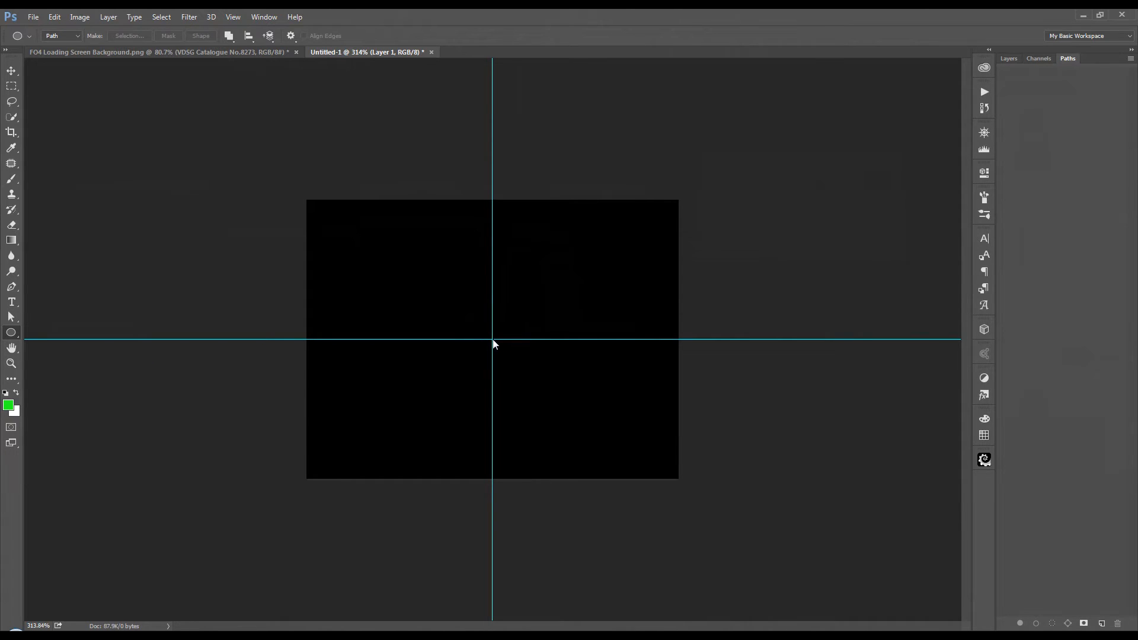
pyautogui.moveTo(493, 340); pyautogui.dragTo(596, 247)
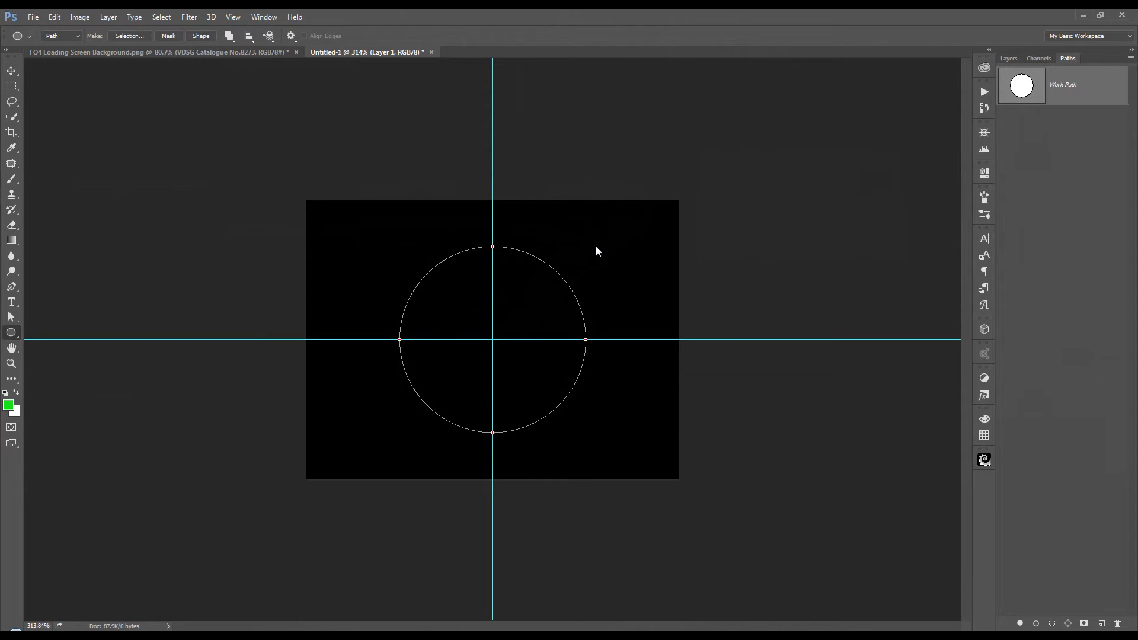
# Step: Activate the Rounded Rectangle tool for adding to the circular work path
pyautogui.rightClick(10, 333)
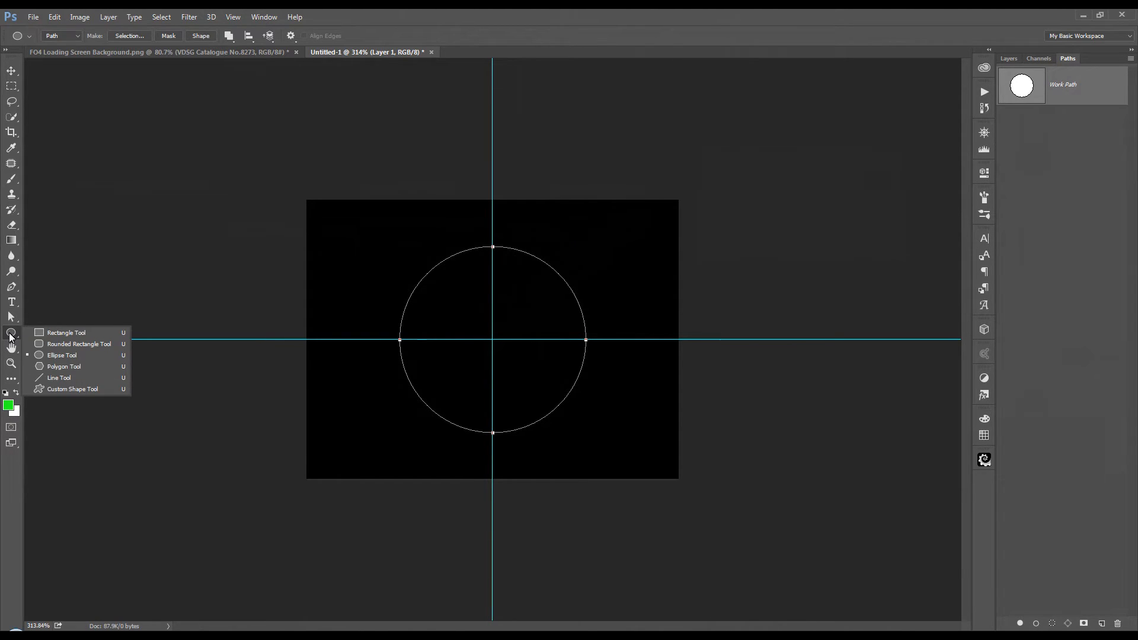
pyautogui.click(56, 344)
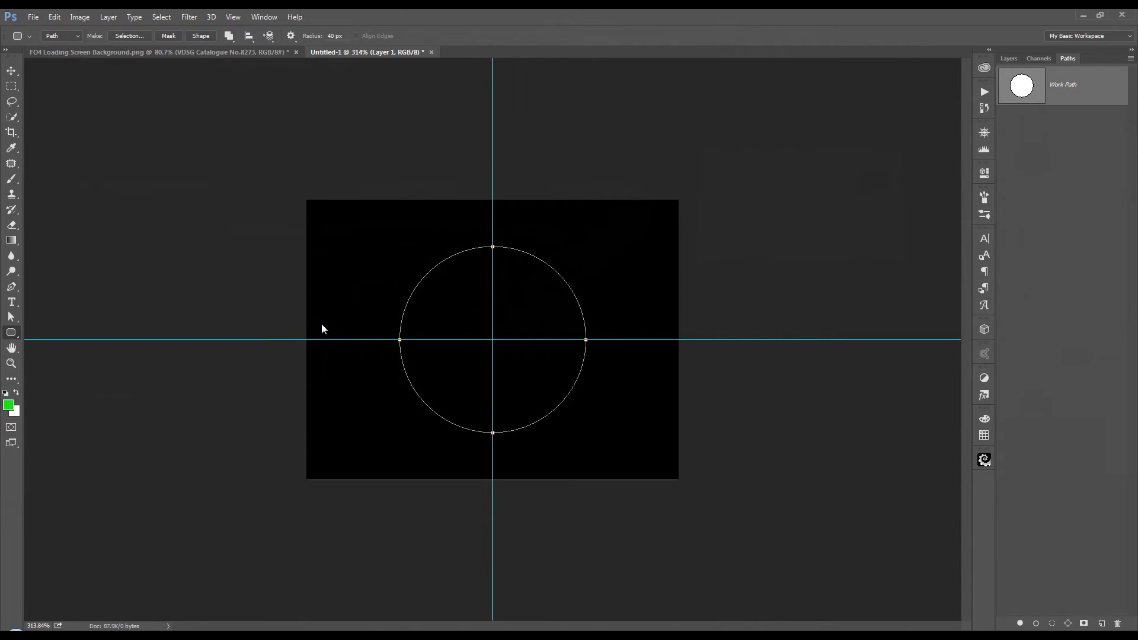
# Step: Add a rounded rectangle path of about 186 × 18 px across the circle's centre and a shorter, thinner one just below it
pyautogui.moveTo(322, 324); pyautogui.dragTo(665, 356)
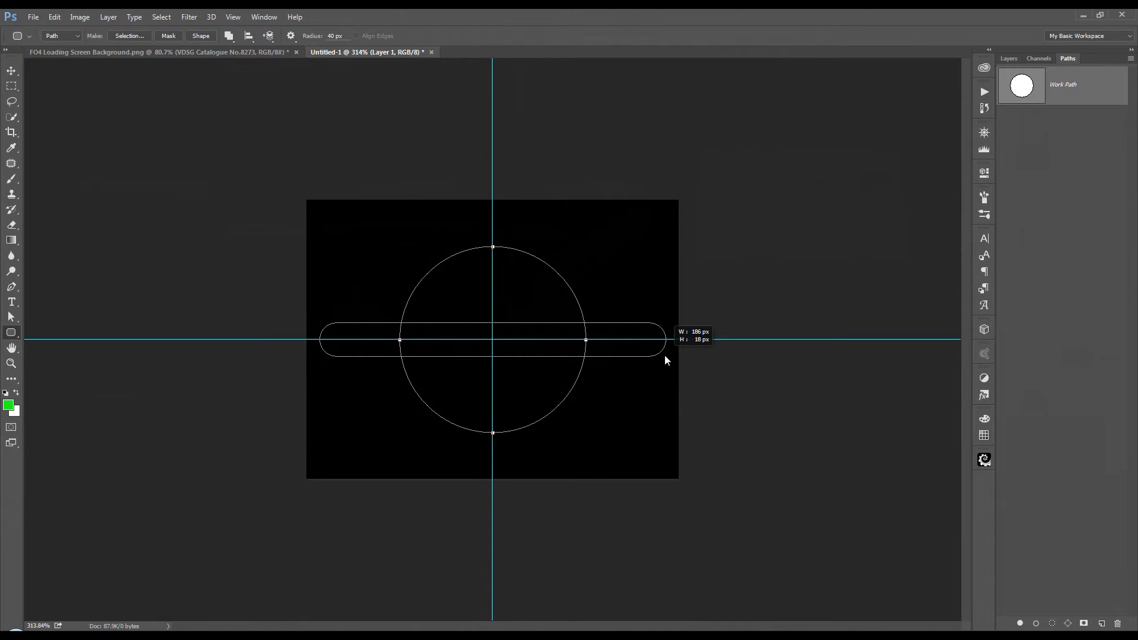
pyautogui.moveTo(664, 355); pyautogui.dragTo(664, 356)
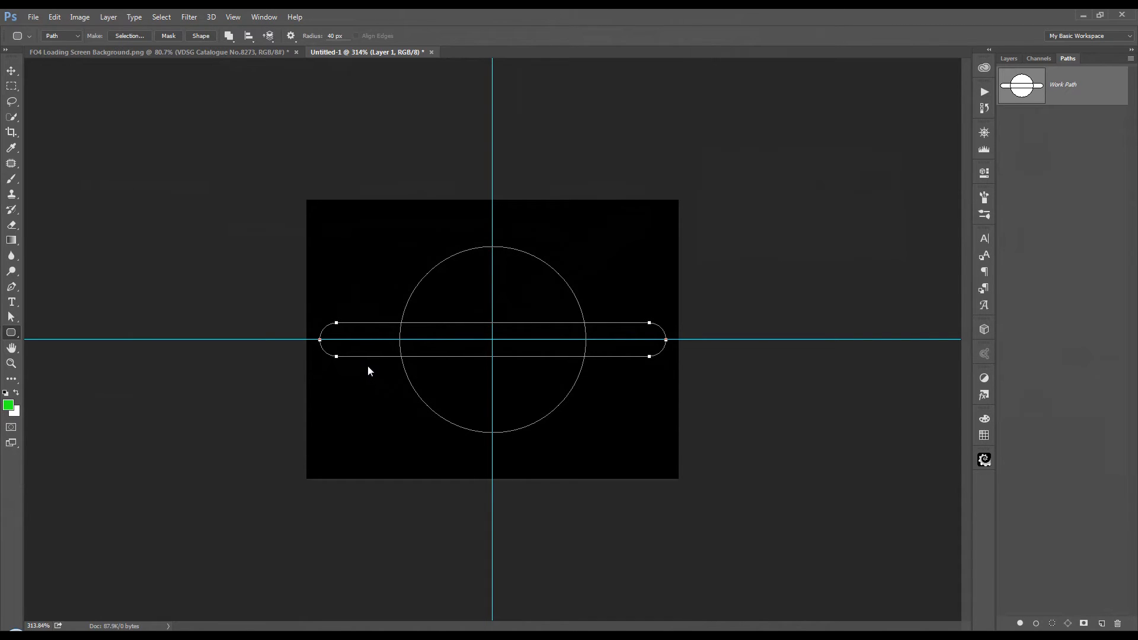
pyautogui.moveTo(367, 369); pyautogui.dragTo(622, 394)
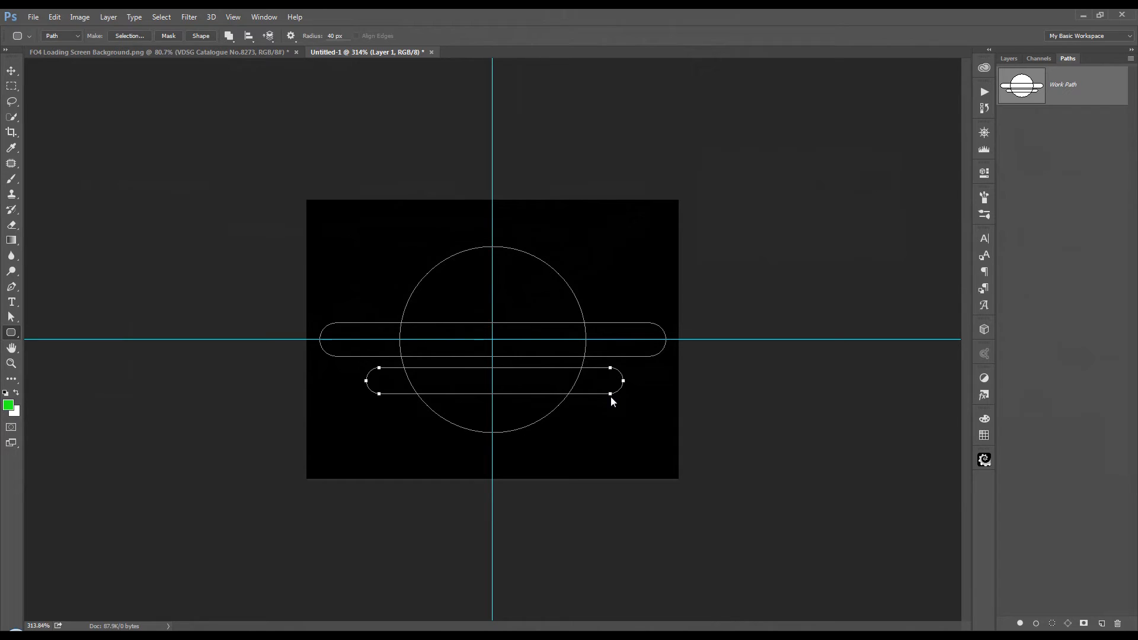
# Step: Copy the shorter rounded bar about 48 px upward, above the central bar, and merge the shape components into one outline
pyautogui.moveTo(611, 396); pyautogui.dragTo(611, 380)
pyautogui.moveTo(612, 383); pyautogui.dragTo(602, 307)
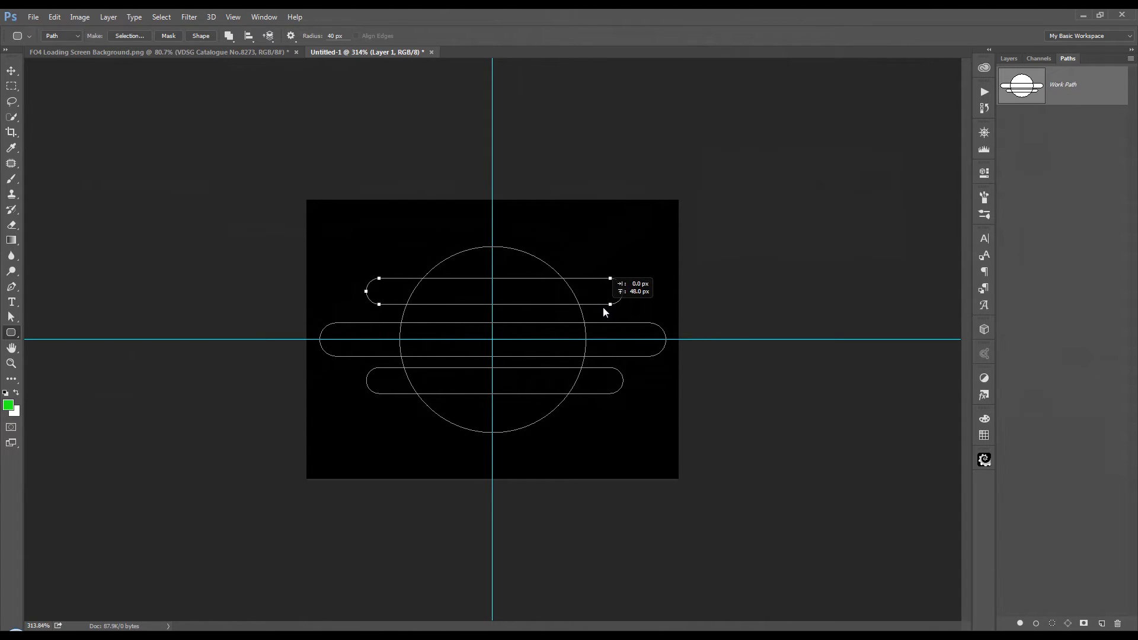
pyautogui.moveTo(602, 307); pyautogui.dragTo(603, 307)
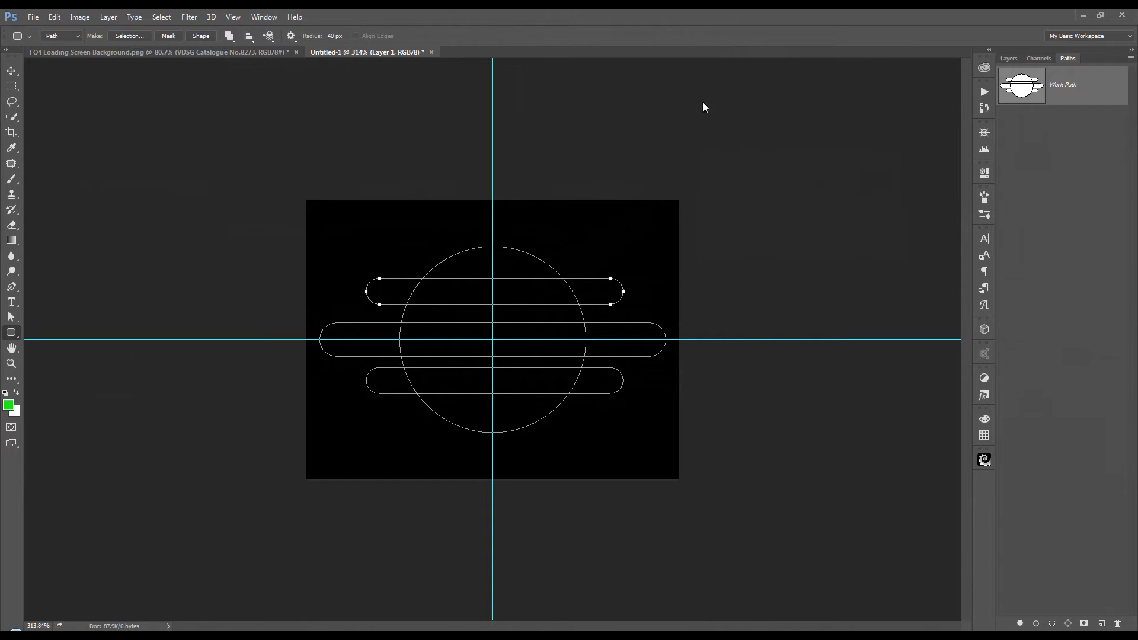
pyautogui.click(232, 42)
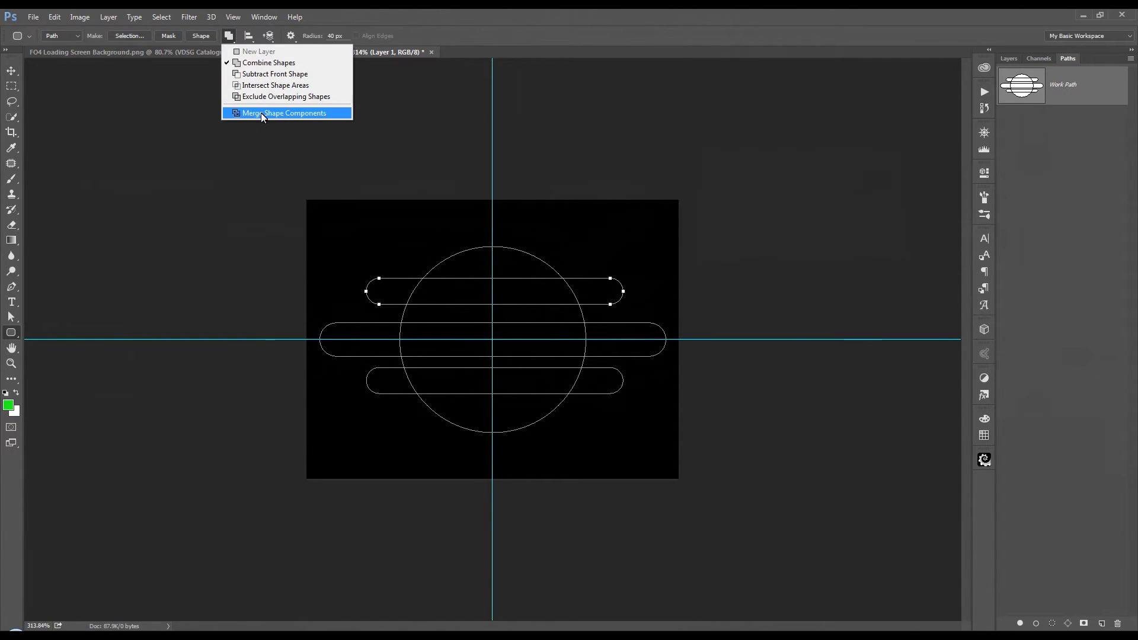
pyautogui.click(291, 114)
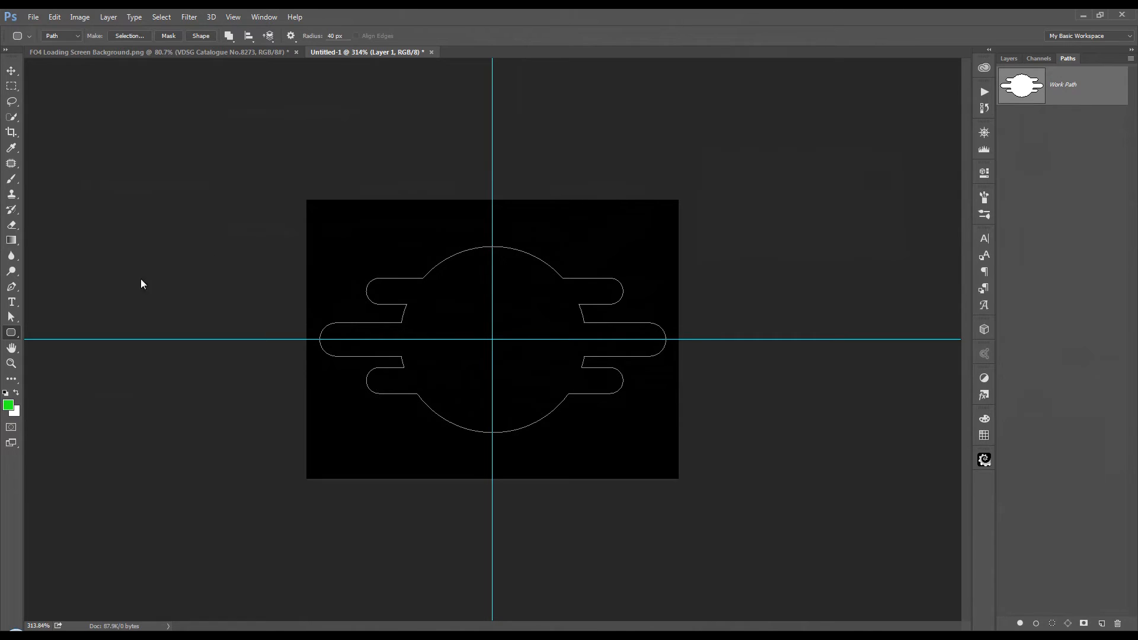
# Step: Draw a circular Ellipse path of about 80 × 80 px centred on the guide intersection, inside the merged outline
pyautogui.rightClick(10, 333)
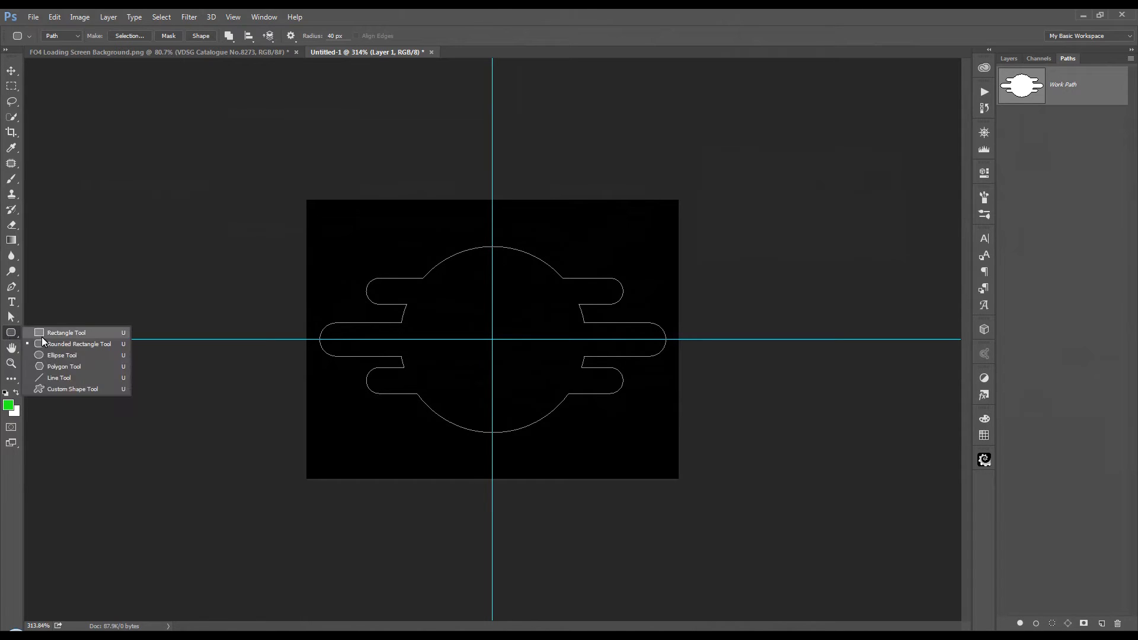
pyautogui.click(52, 357)
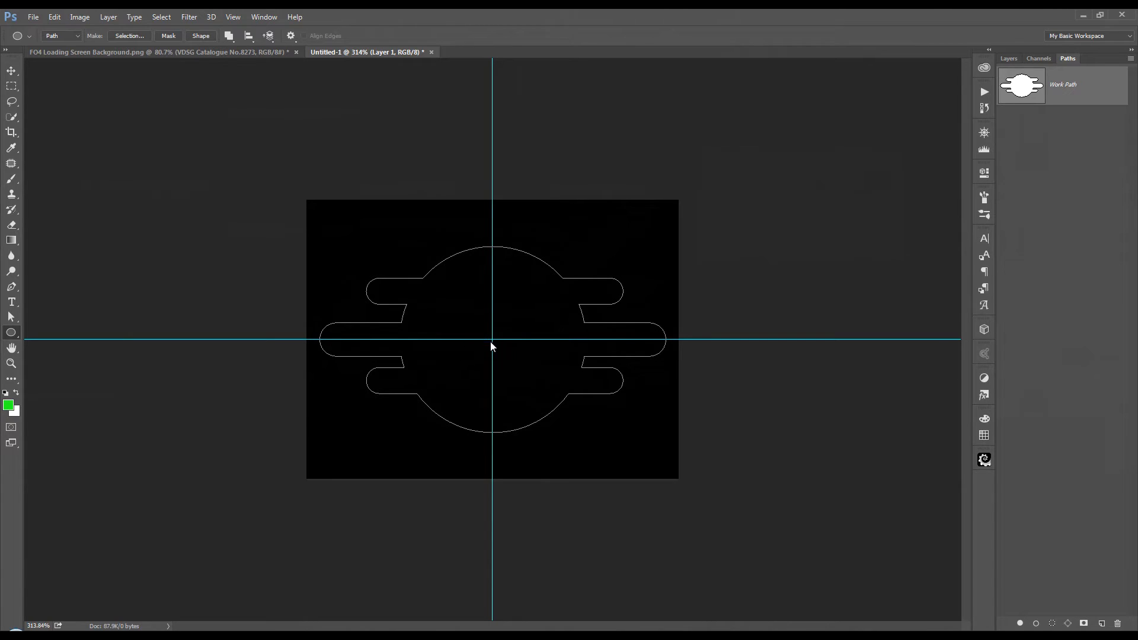
pyautogui.moveTo(496, 336); pyautogui.dragTo(584, 265)
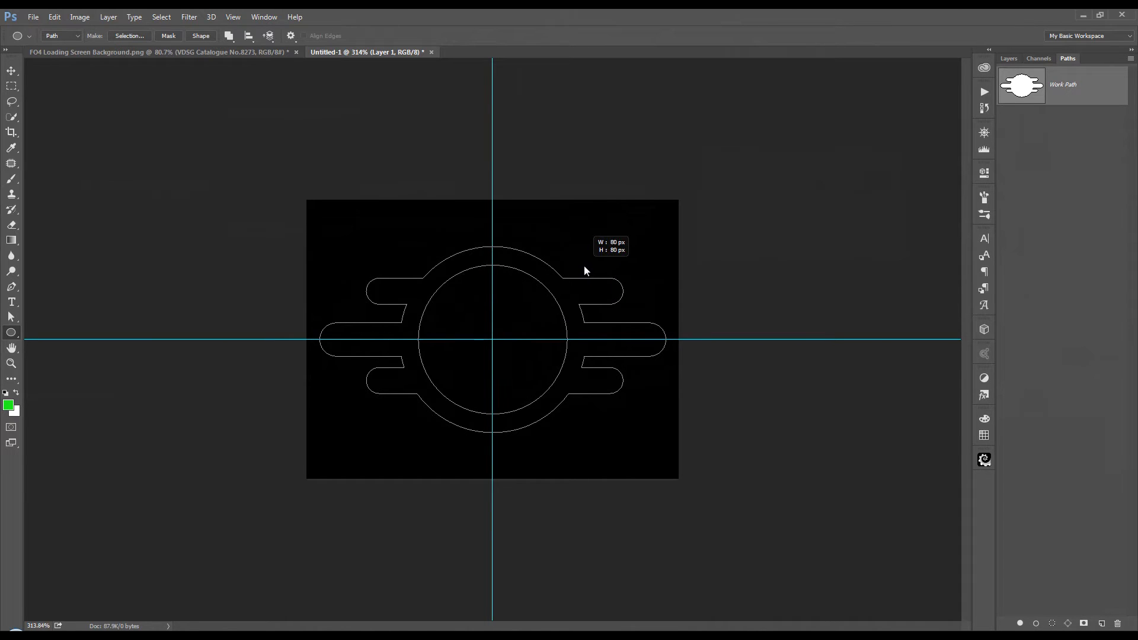
pyautogui.moveTo(584, 265); pyautogui.dragTo(585, 265)
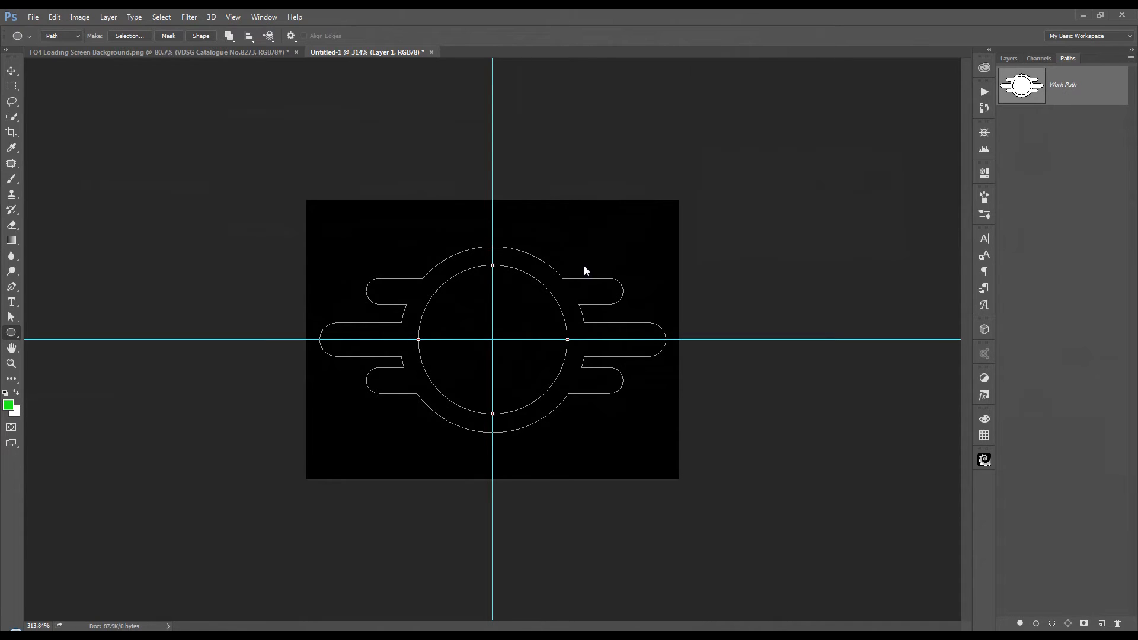
# Step: Set the inner circle to Subtract Front Shape and merge the shape components into a ring with side bars
pyautogui.click(234, 40)
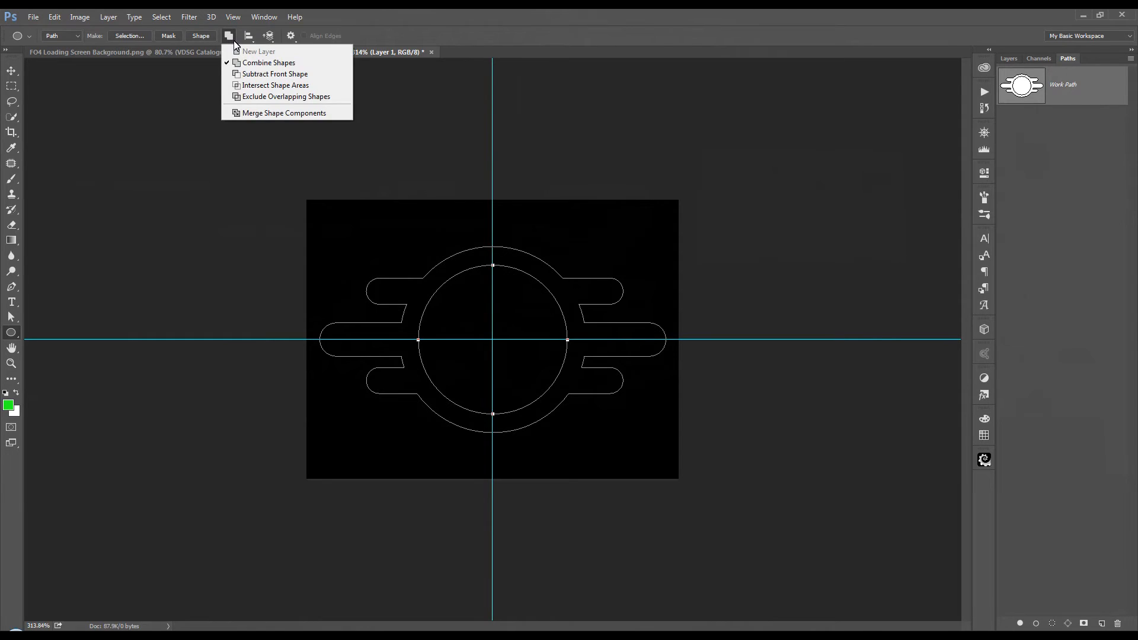
pyautogui.click(251, 77)
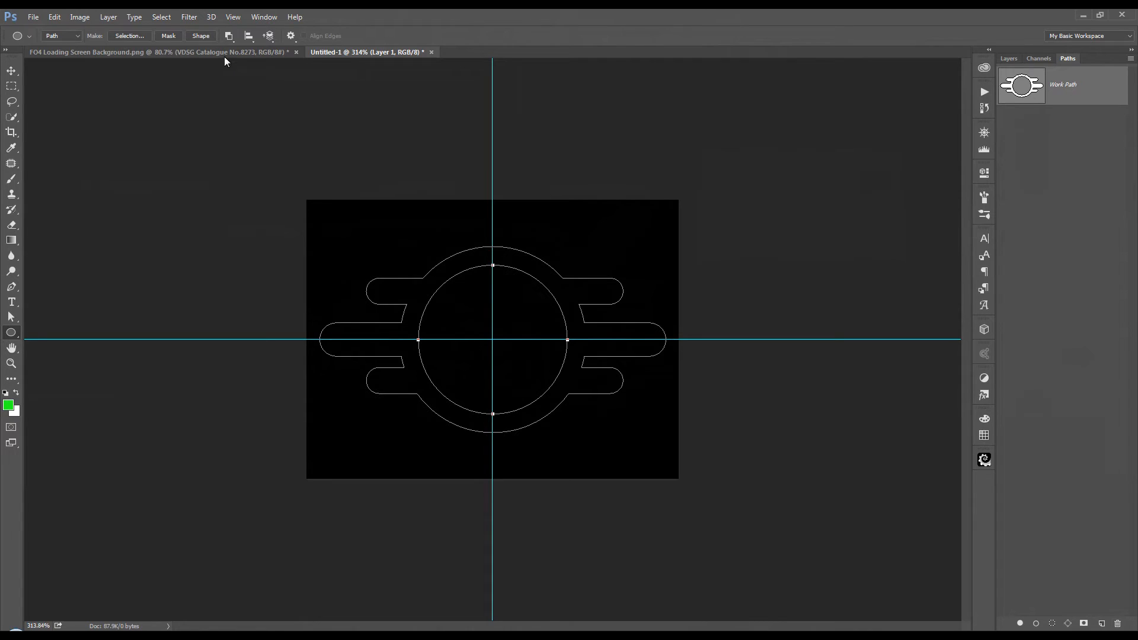
pyautogui.click(234, 41)
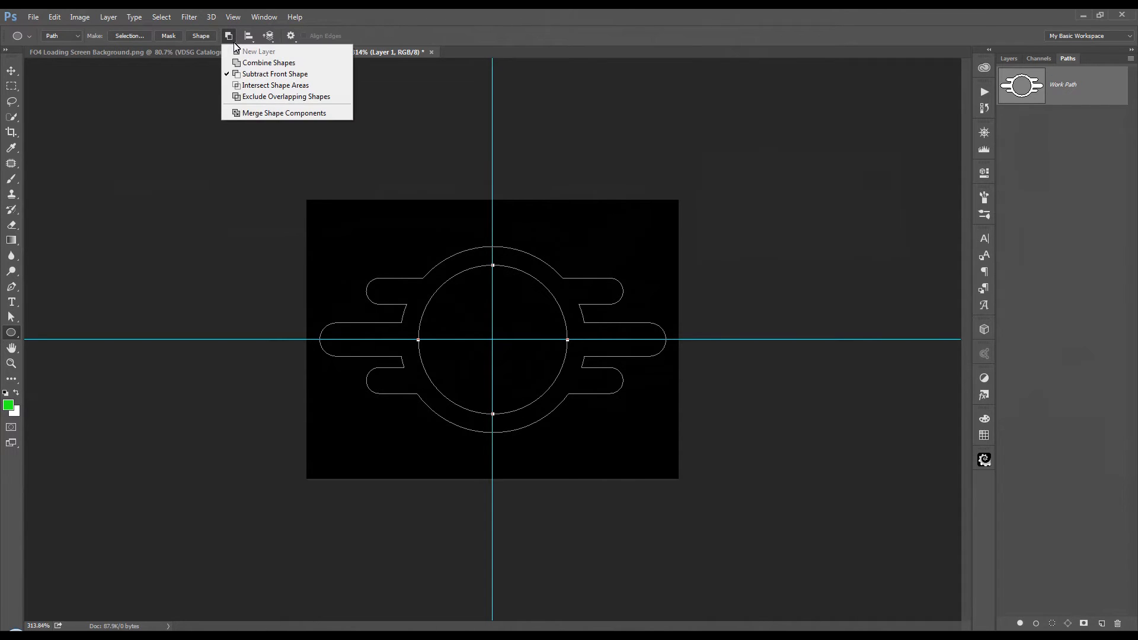
pyautogui.click(279, 113)
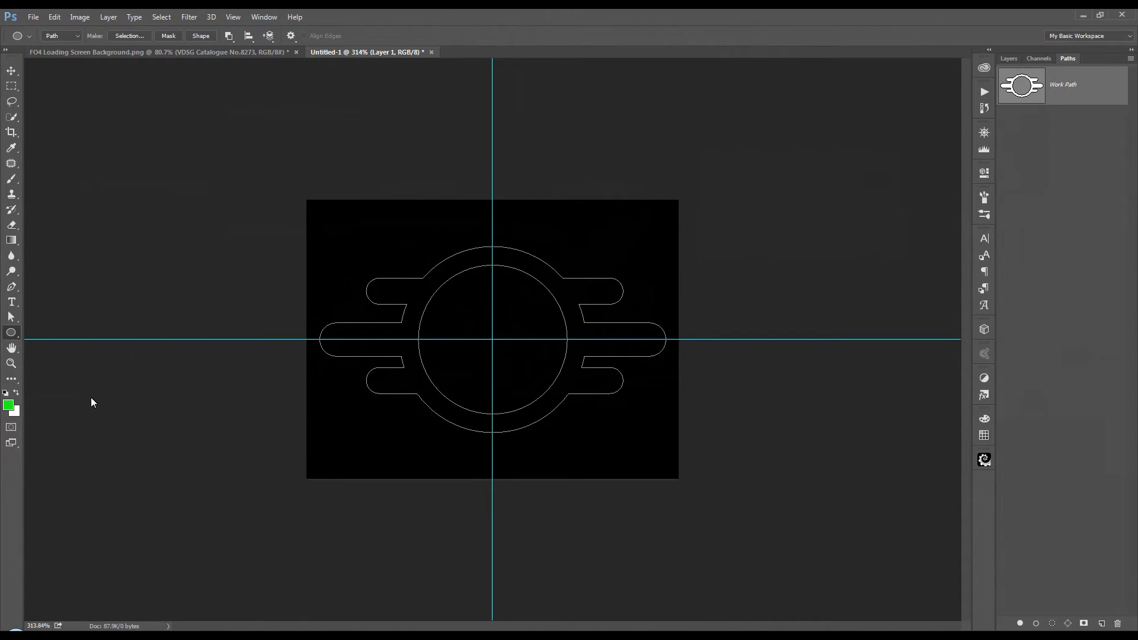
# Step: Fill the work path with the green foreground colour on Layer 1, deselect the path and return to the layers
pyautogui.click(1020, 625)
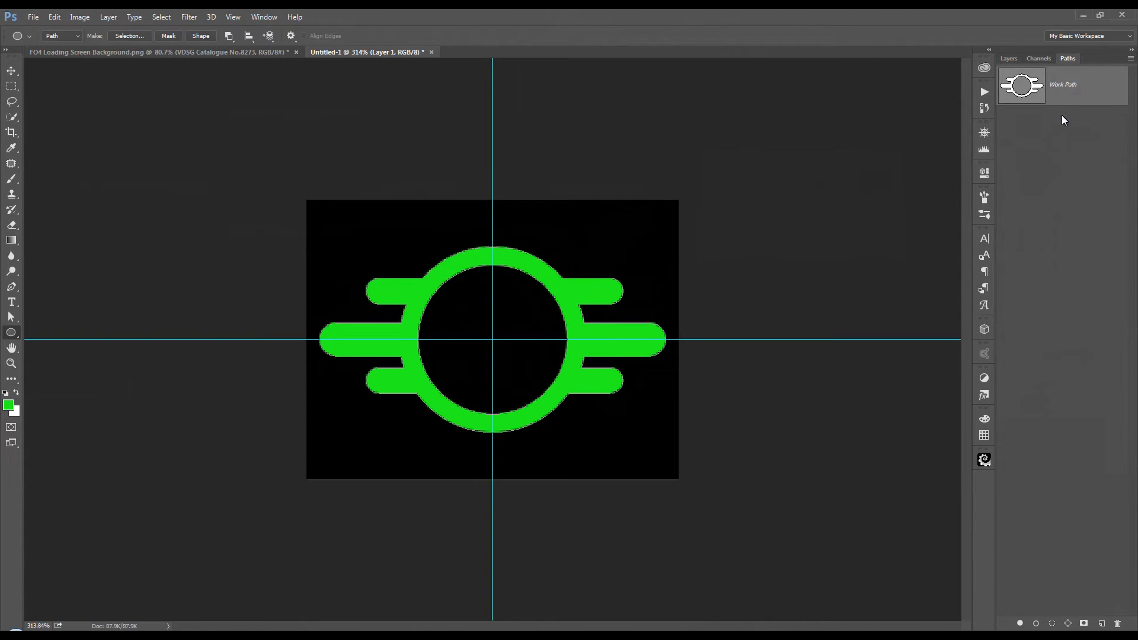
pyautogui.click(1066, 213)
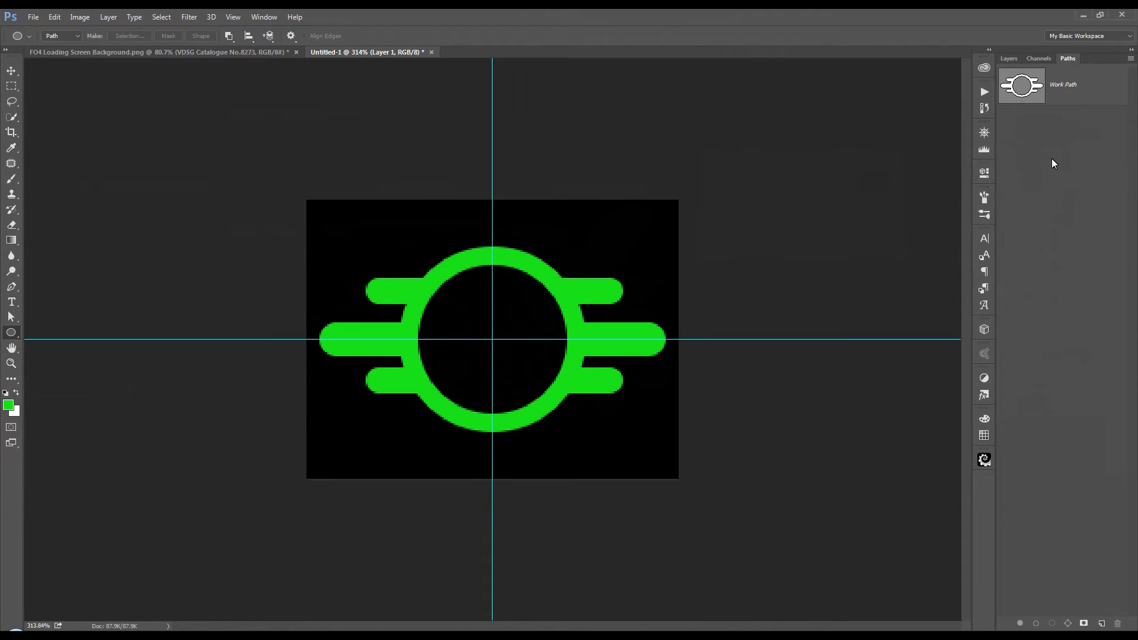
pyautogui.click(1008, 58)
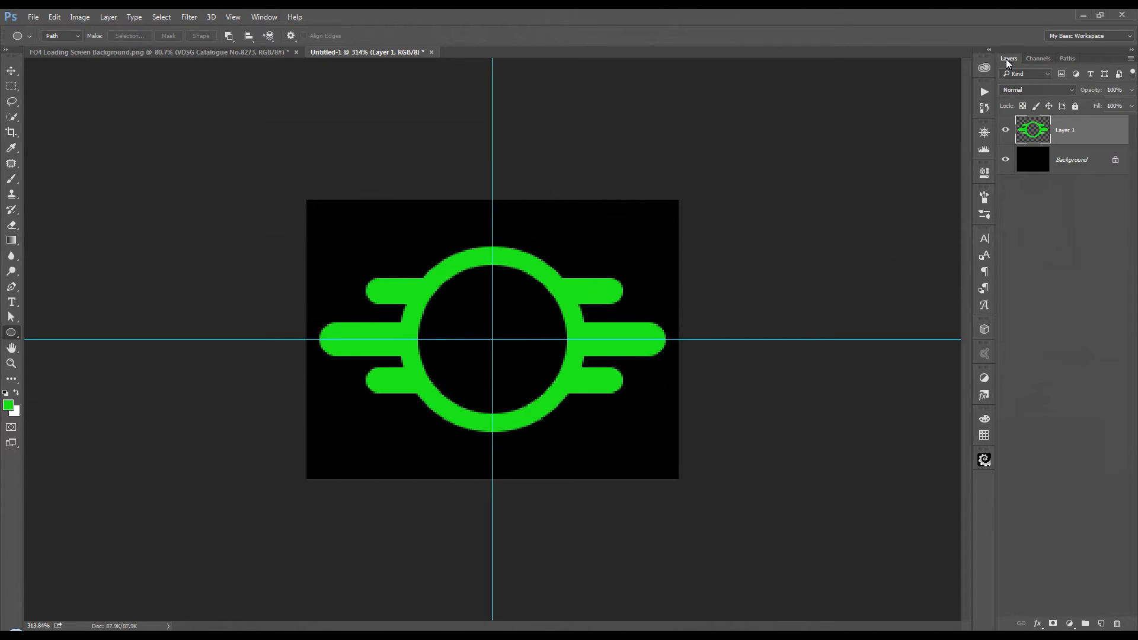
# Step: Add a new layer and draw a small filled green circle in Pixels mode, centred on the guide intersection
pyautogui.scroll(3, 595, 323)
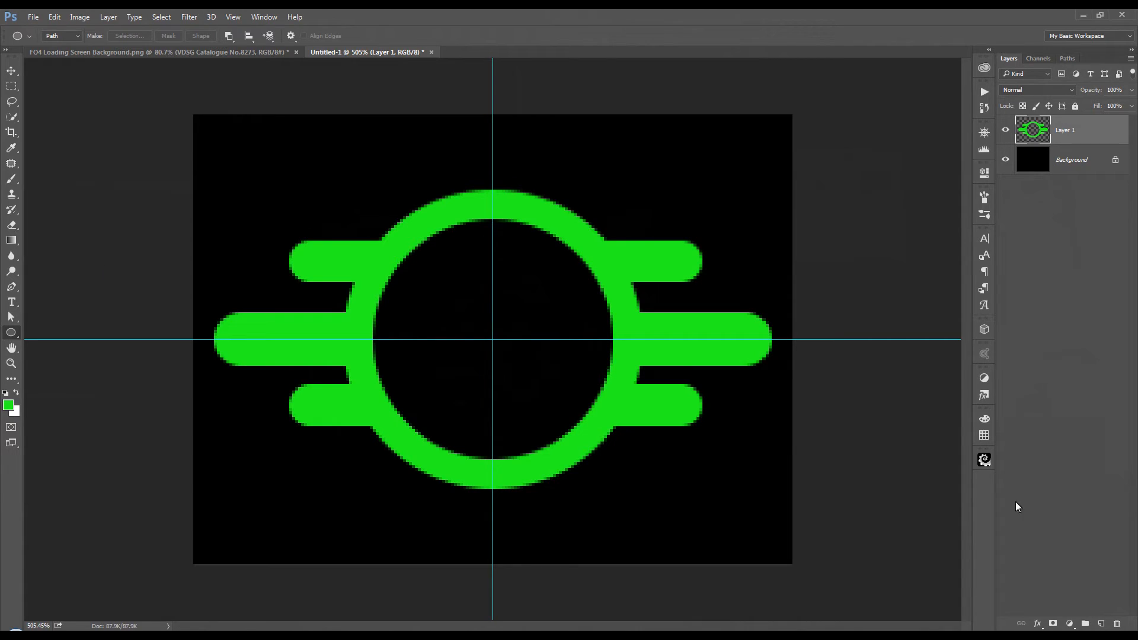
pyautogui.click(1100, 622)
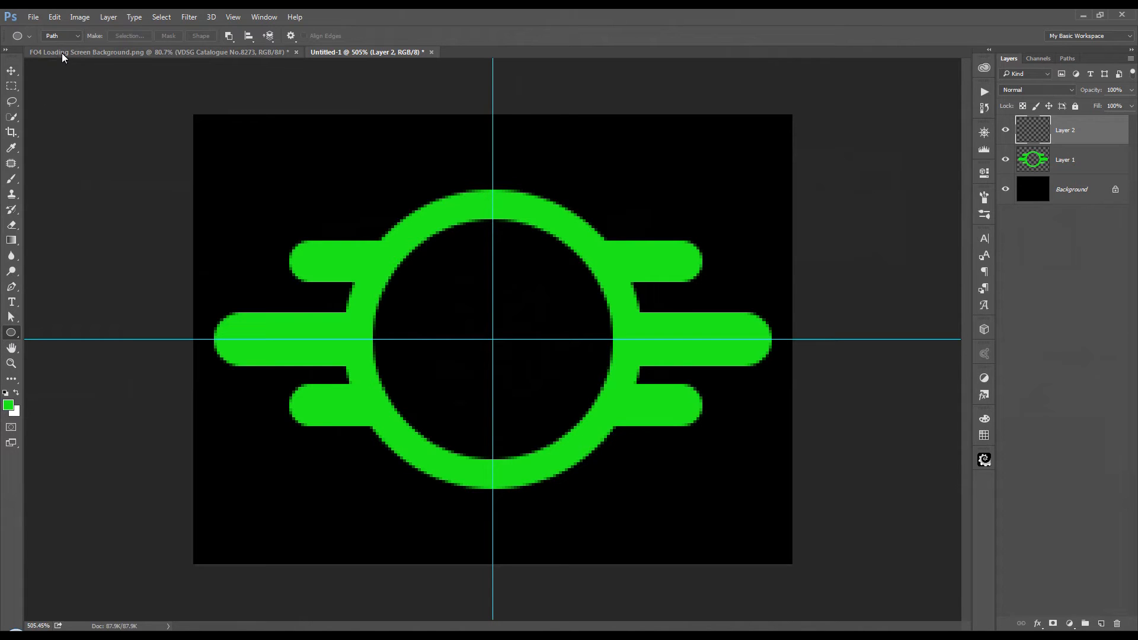
pyautogui.click(78, 35)
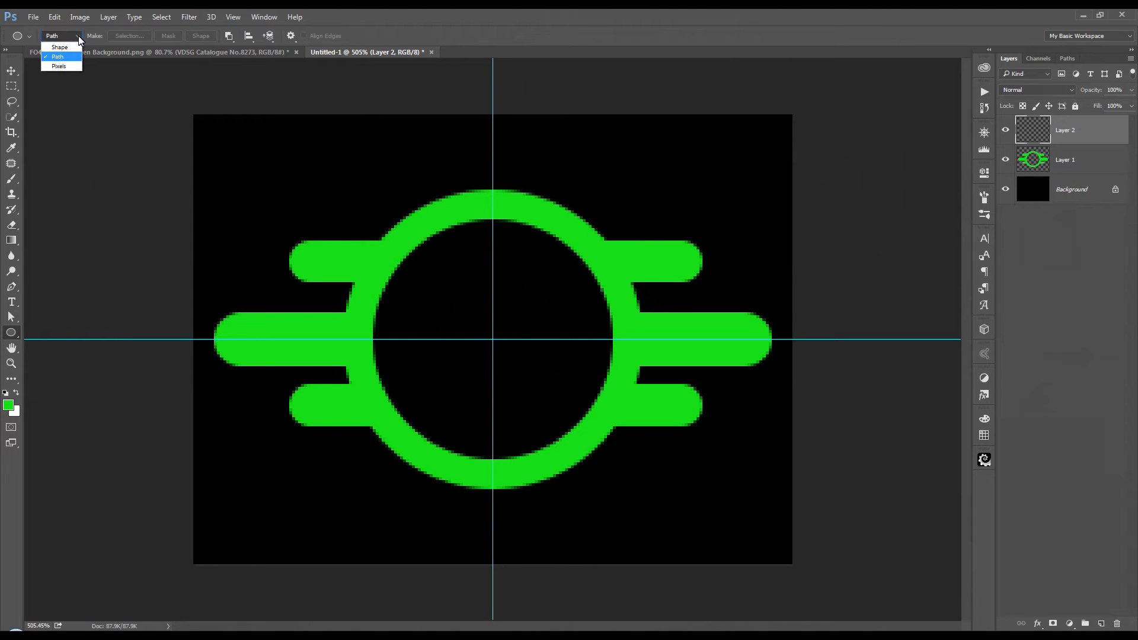
pyautogui.click(71, 65)
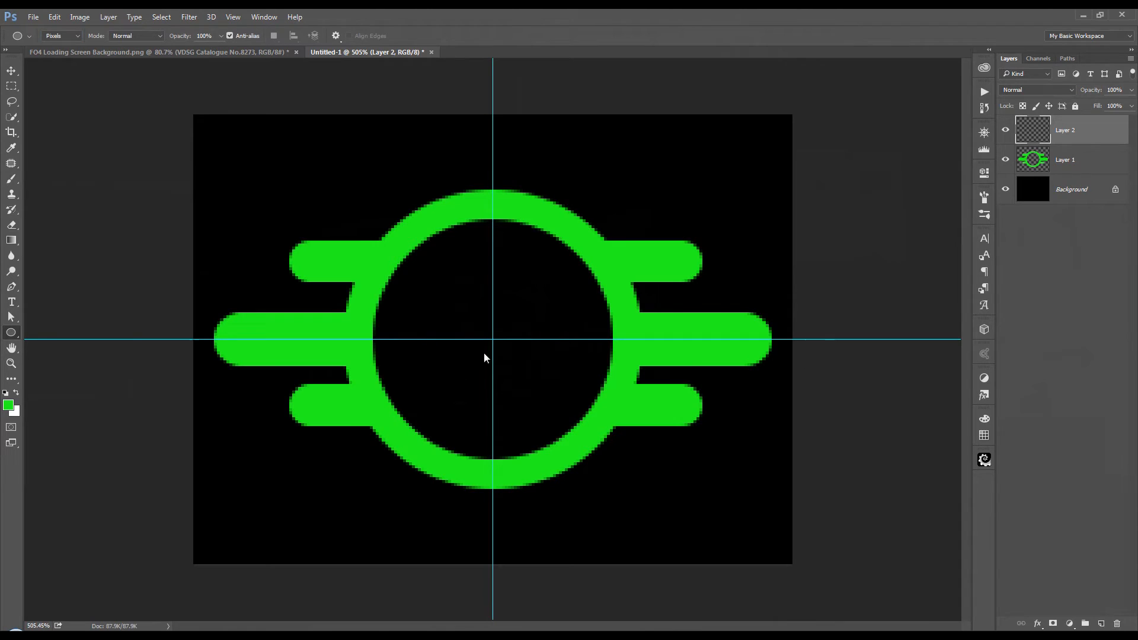
pyautogui.moveTo(493, 339); pyautogui.dragTo(509, 333)
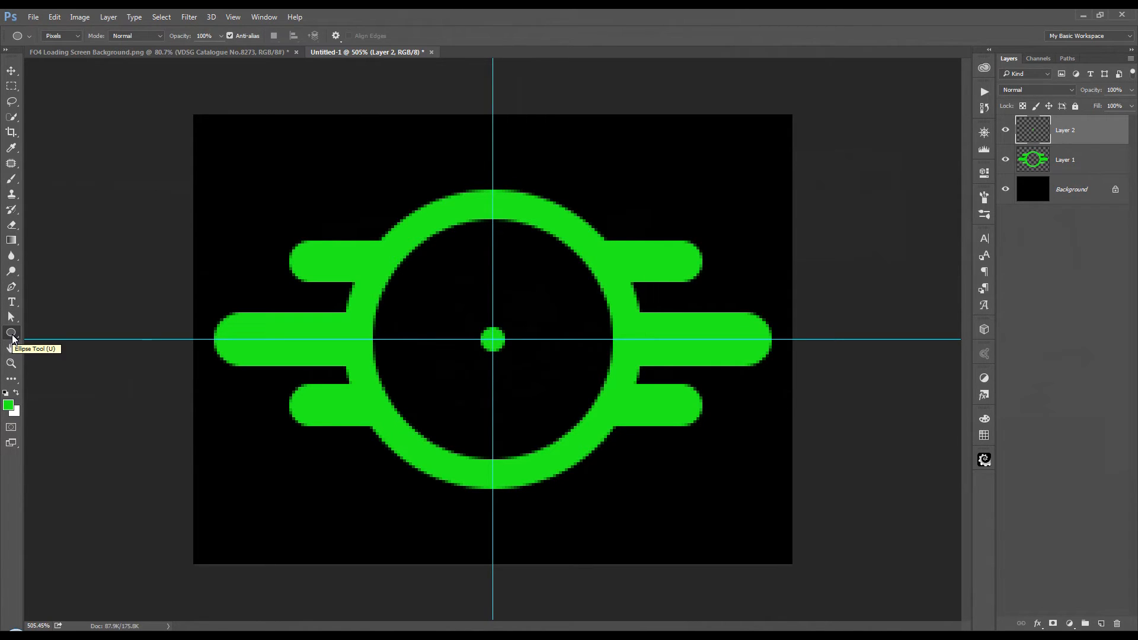
# Step: Draw a 90 × 90 px ellipse in Shape mode, centred on the guides, with no fill and a 3 pt green stroke
pyautogui.click(77, 37)
pyautogui.click(60, 47)
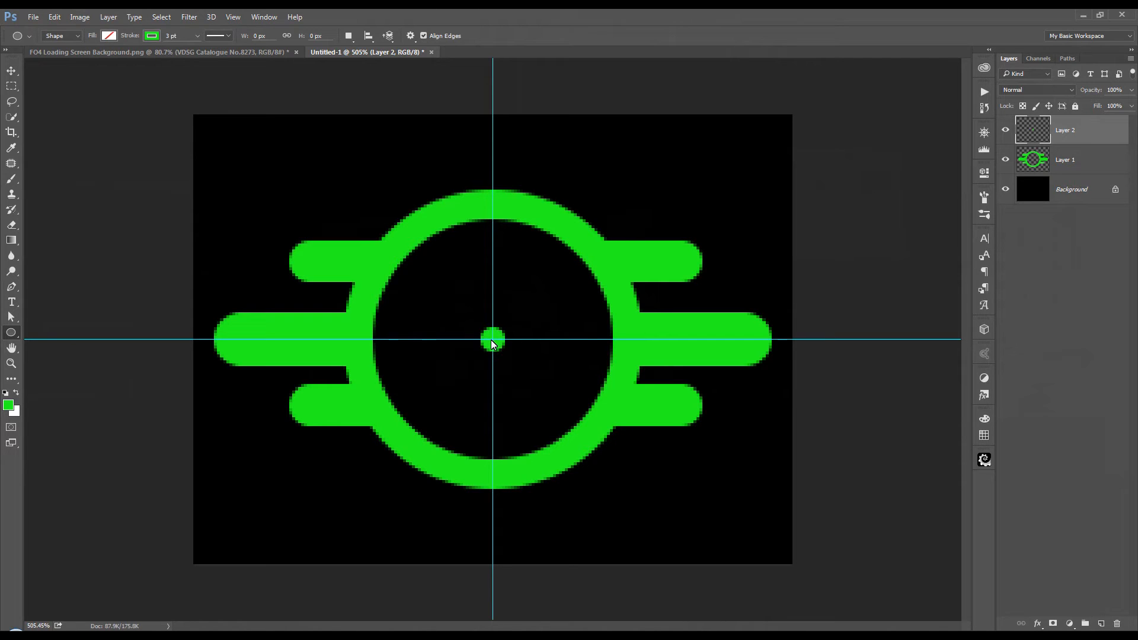
pyautogui.moveTo(492, 339); pyautogui.dragTo(659, 206)
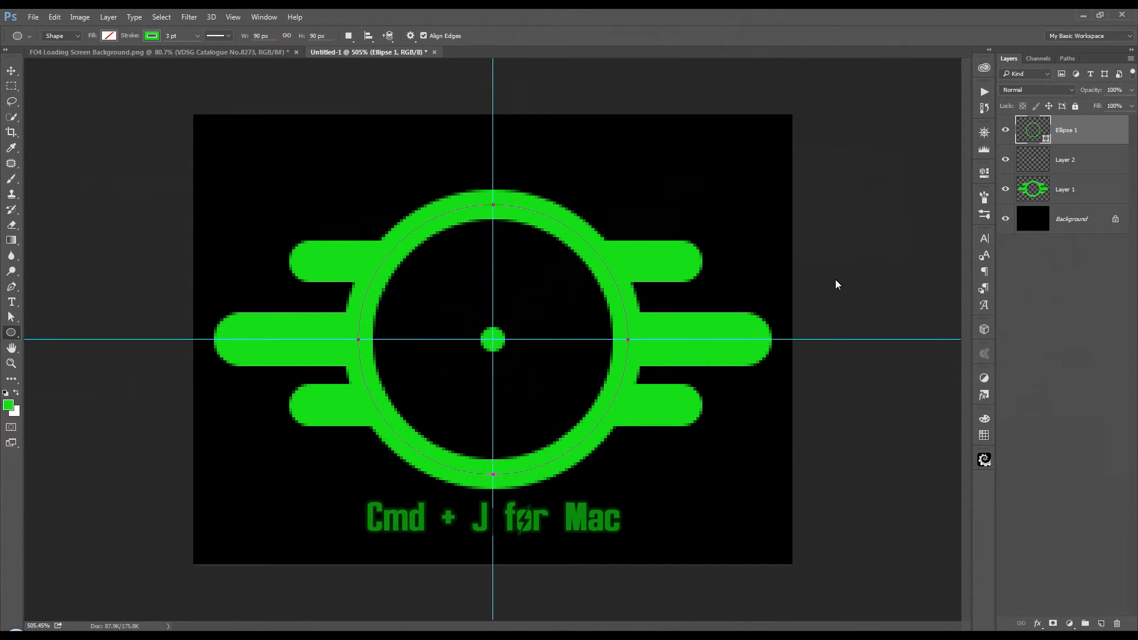
# Step: Duplicate the Ellipse 1 shape layer and rename the copy Elipse 2
pyautogui.hotkey('ctrl', 'j')
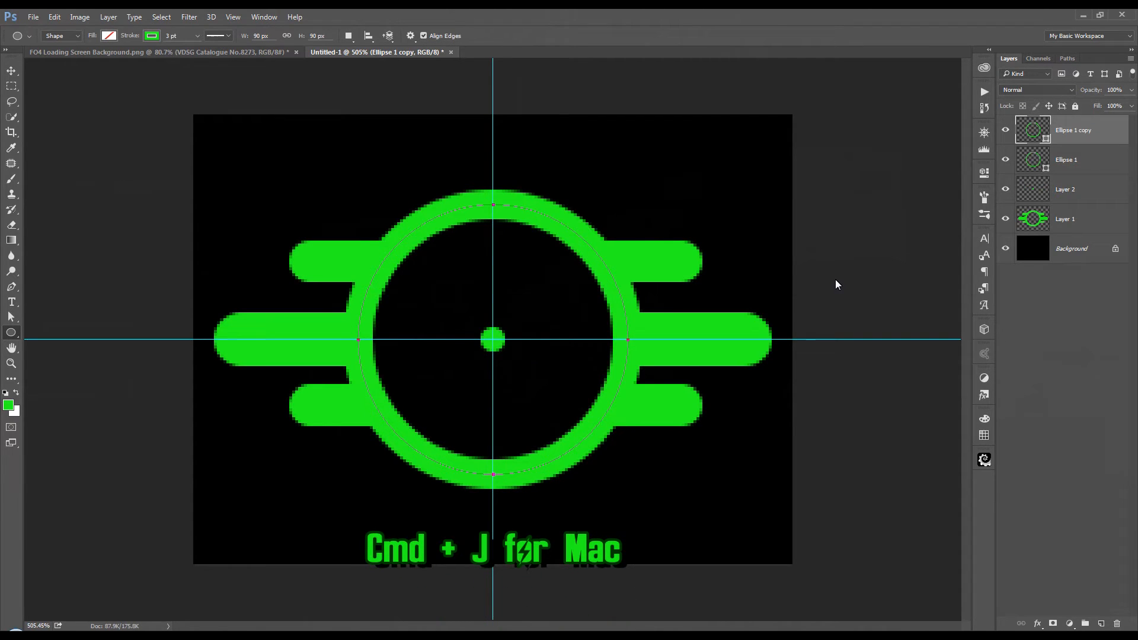
pyautogui.doubleClick(1074, 132)
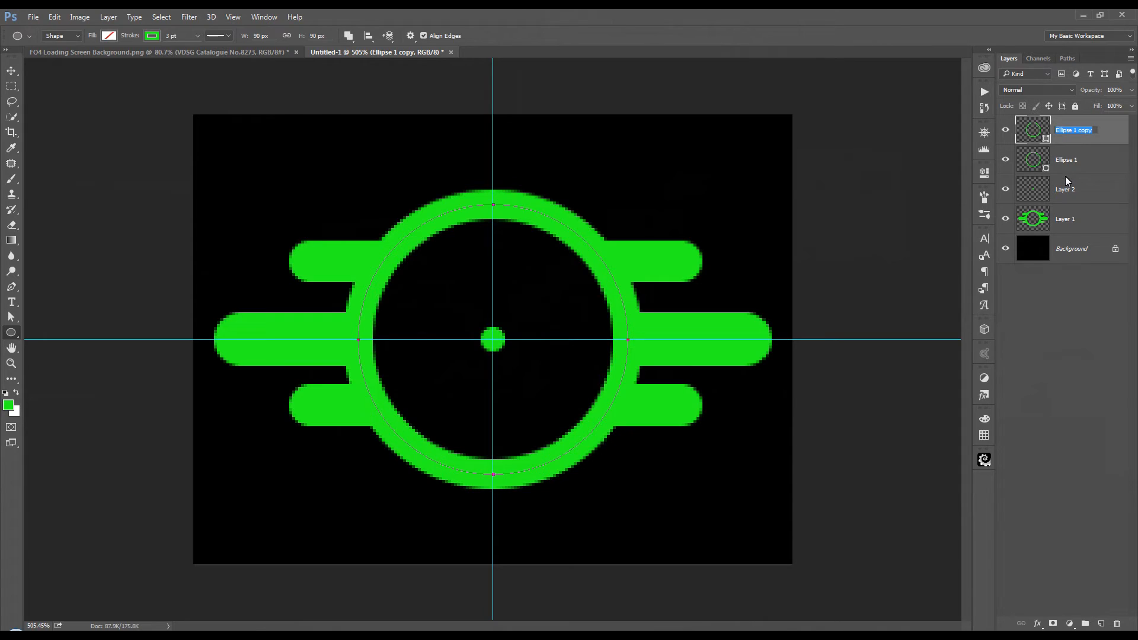
pyautogui.write('Ellipse 2')
pyautogui.press('Return')
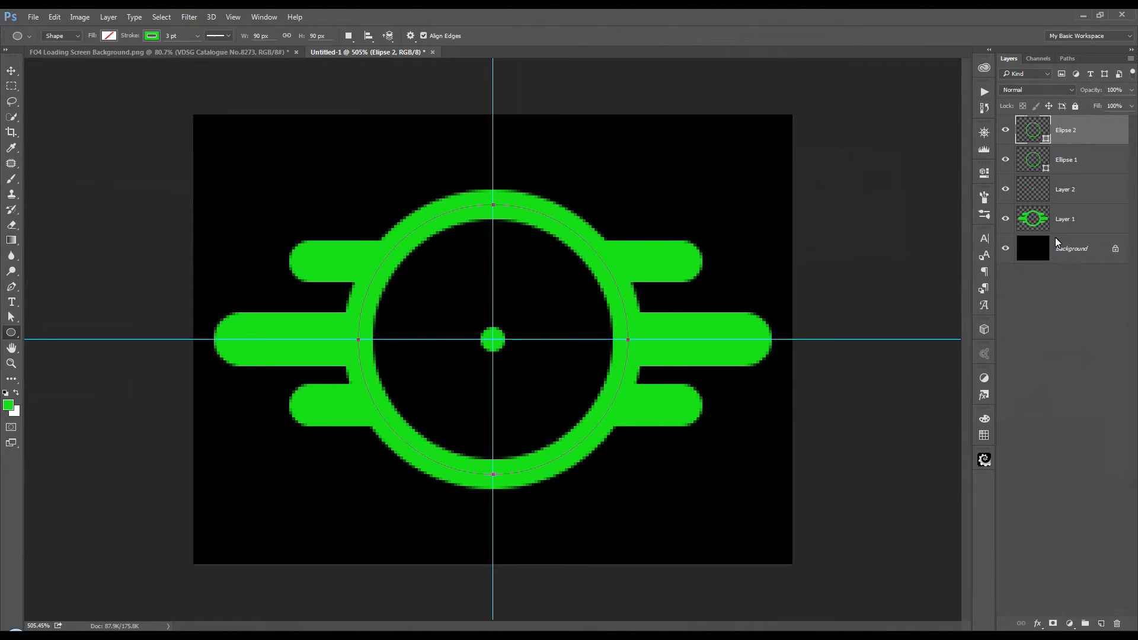
# Step: Convert both ellipse shape layers, Elipse 2 and Ellipse 1, to separate smart objects
pyautogui.rightClick(1086, 131)
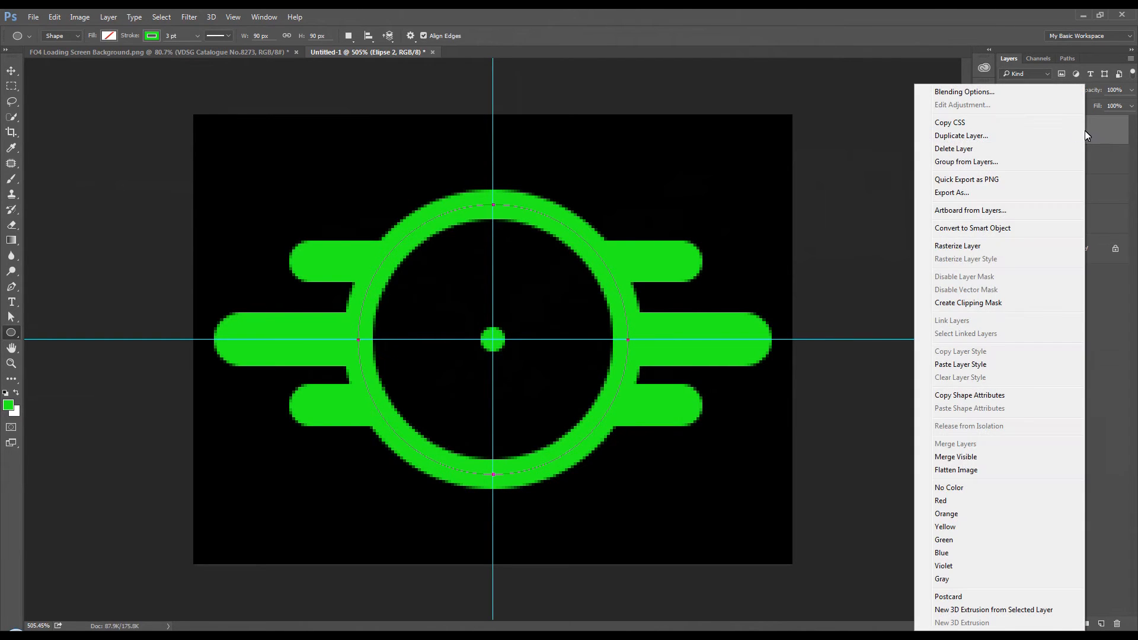
pyautogui.click(1026, 234)
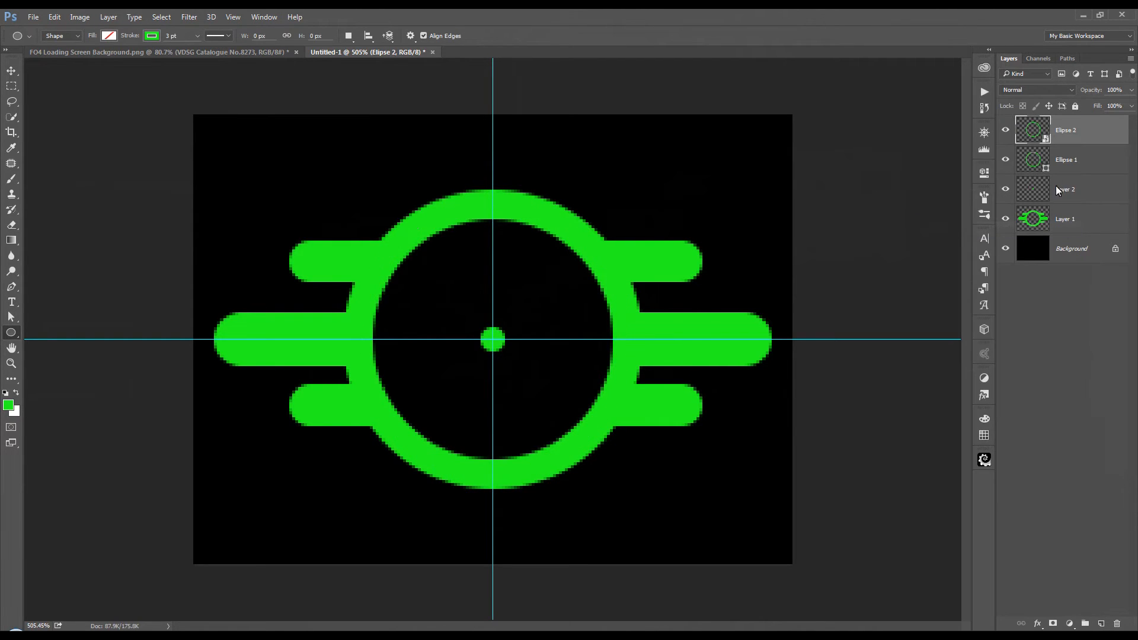
pyautogui.click(1093, 160)
pyautogui.rightClick(1094, 161)
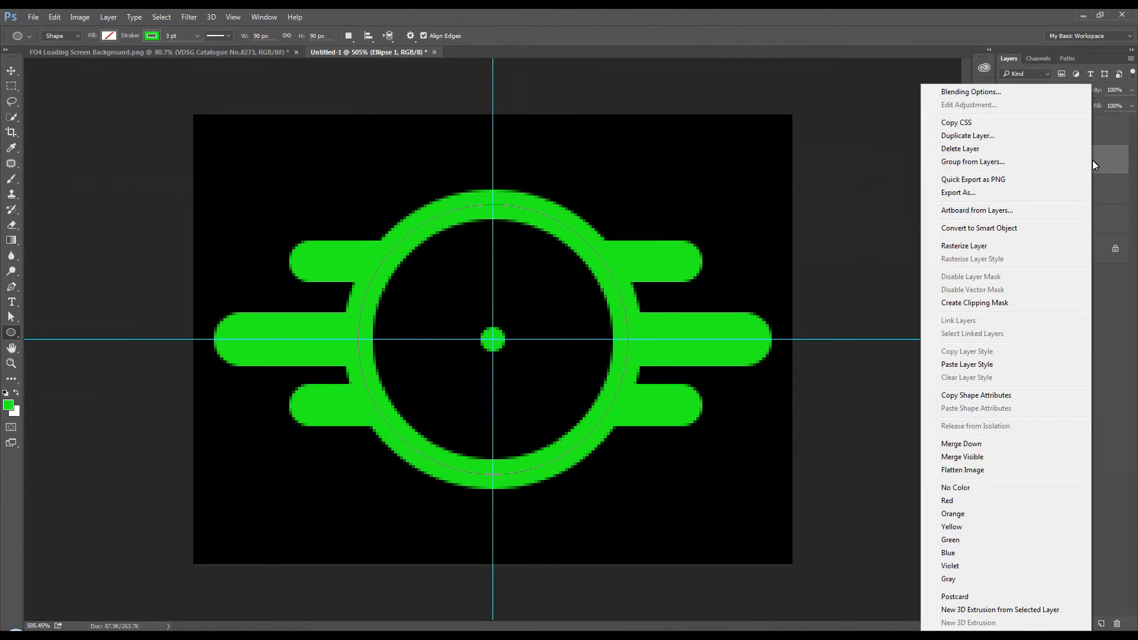
pyautogui.click(1019, 230)
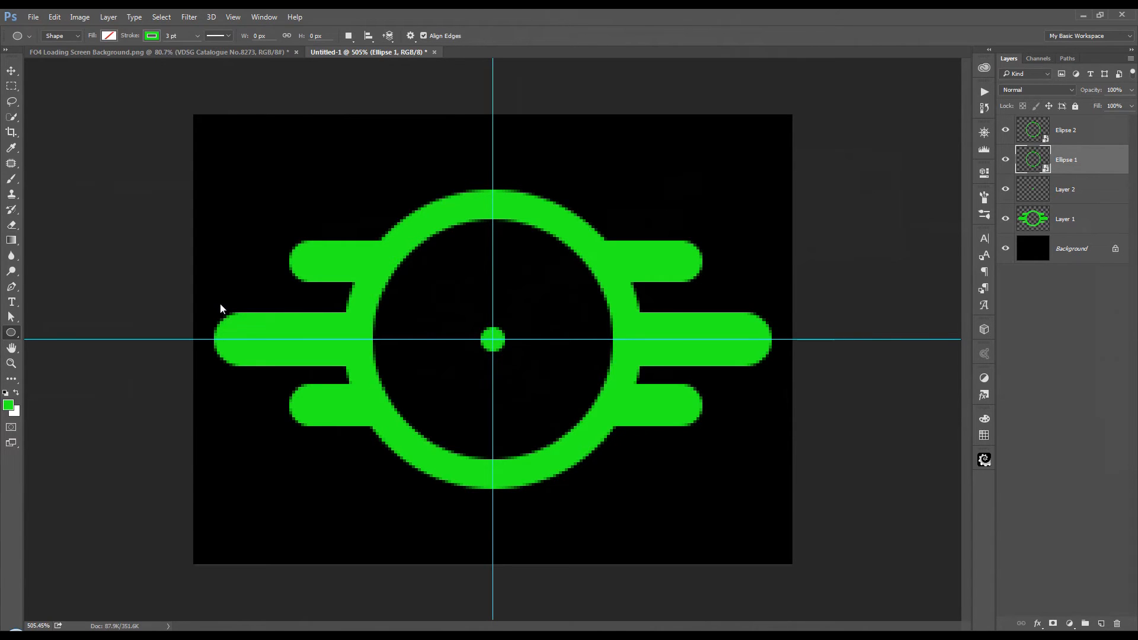
# Step: Show the Timeline for the emblem document
pyautogui.scroll(-4, 220, 304)
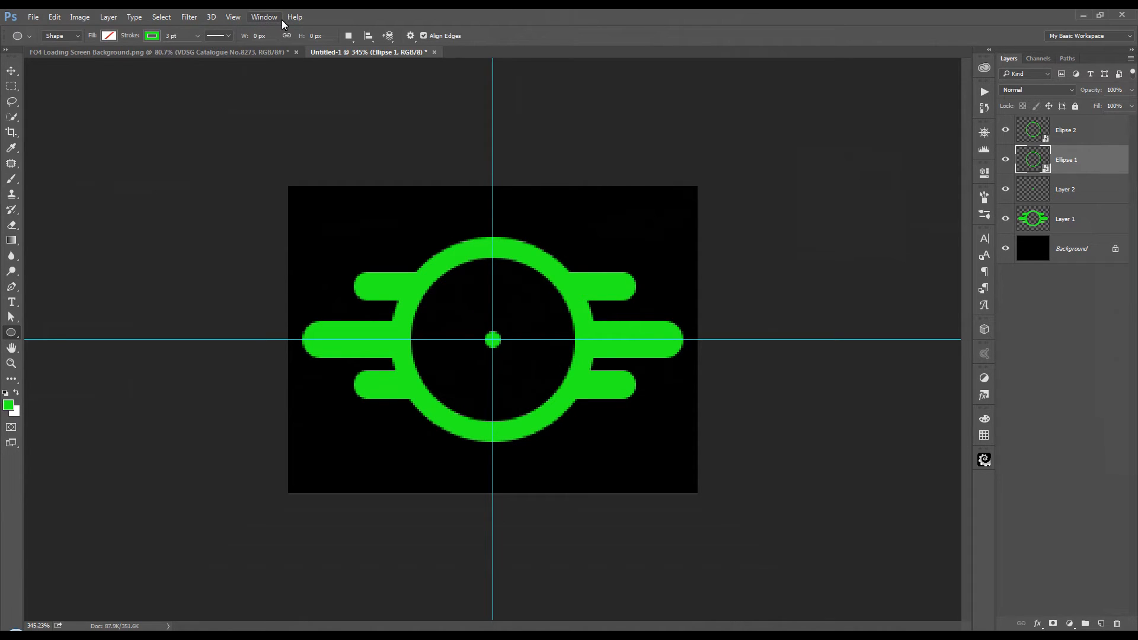
pyautogui.click(265, 17)
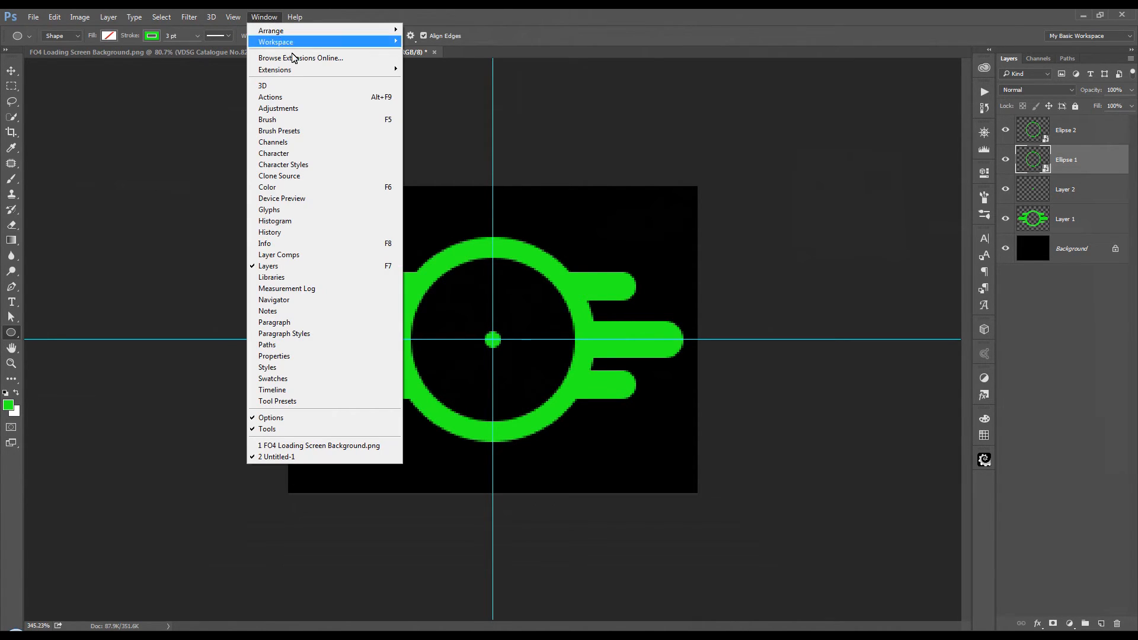
pyautogui.click(329, 391)
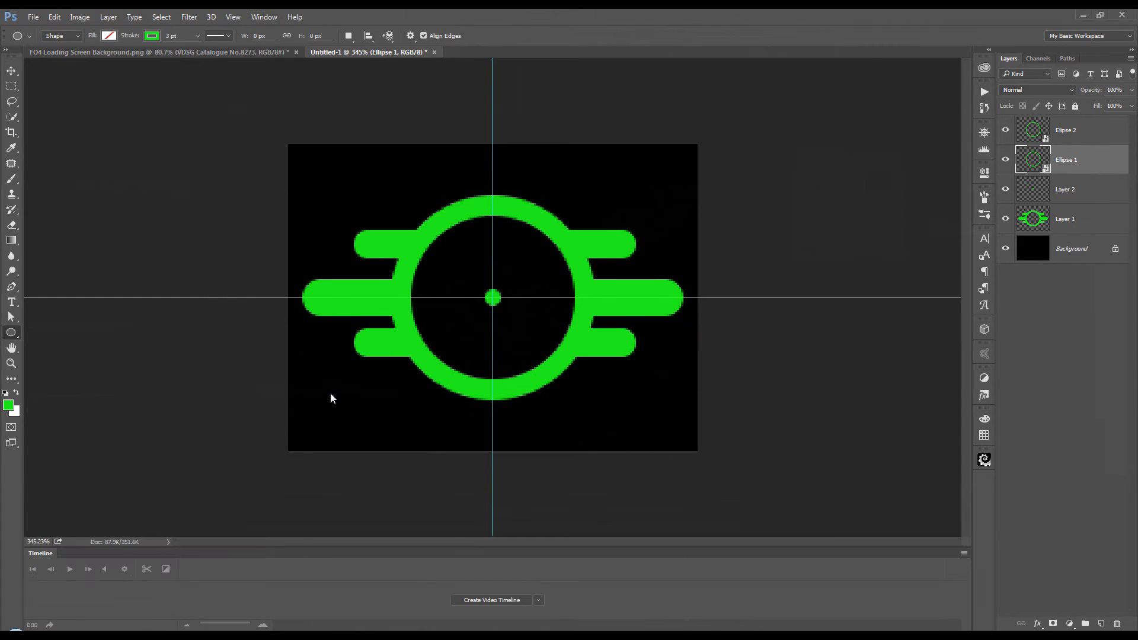
# Step: Enlarge the Timeline area and create a video timeline for the emblem document
pyautogui.moveTo(614, 550); pyautogui.dragTo(616, 464)
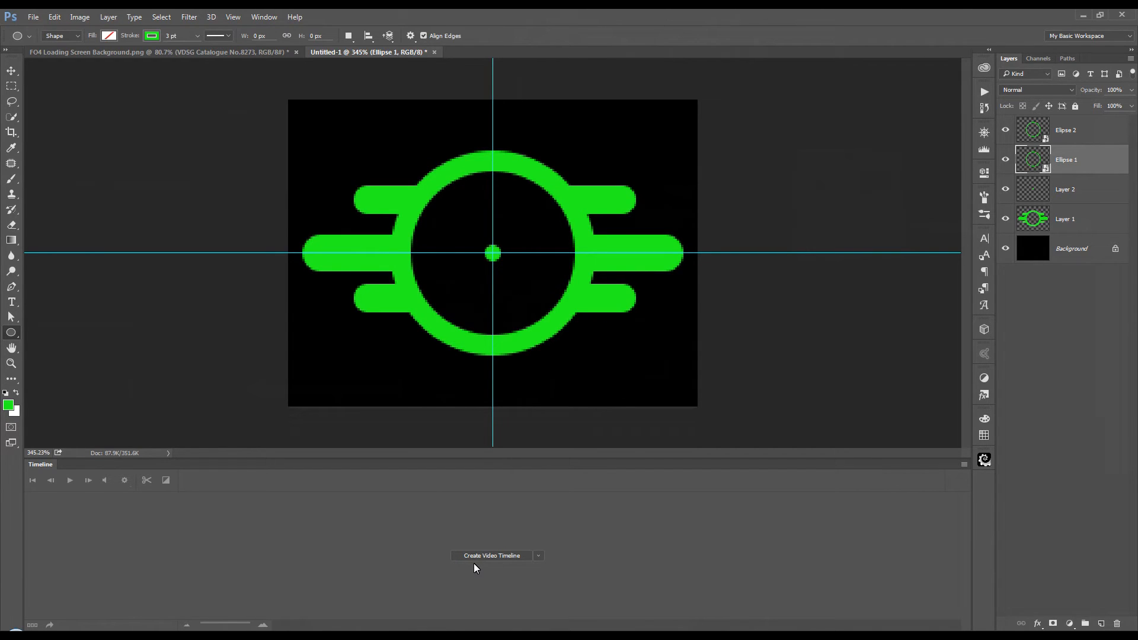
pyautogui.click(536, 558)
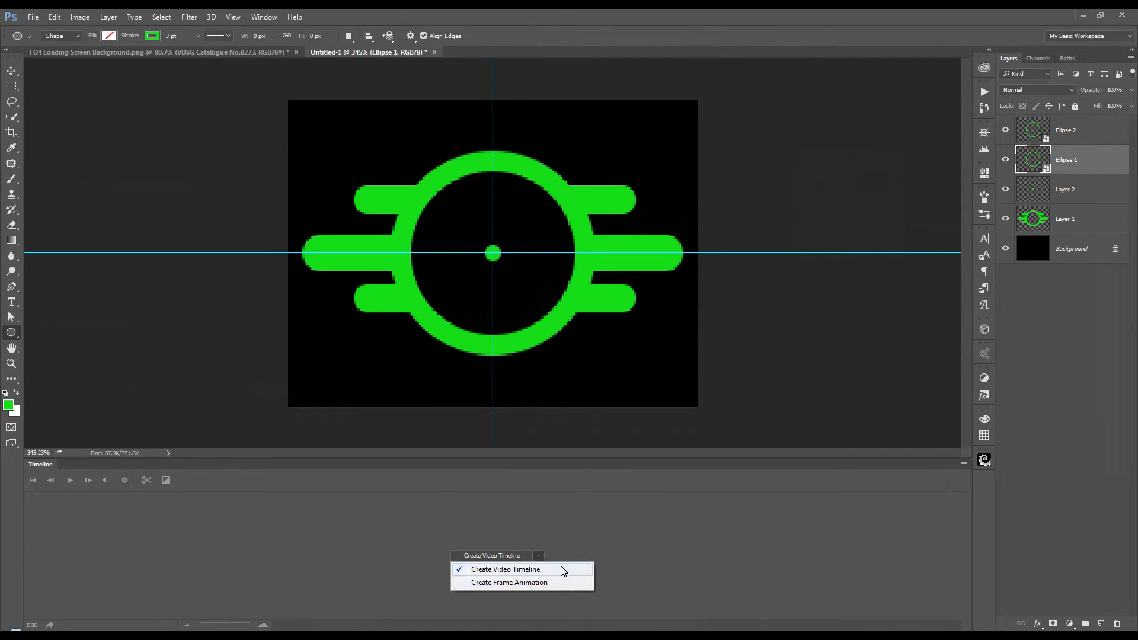
pyautogui.click(492, 556)
pyautogui.click(492, 555)
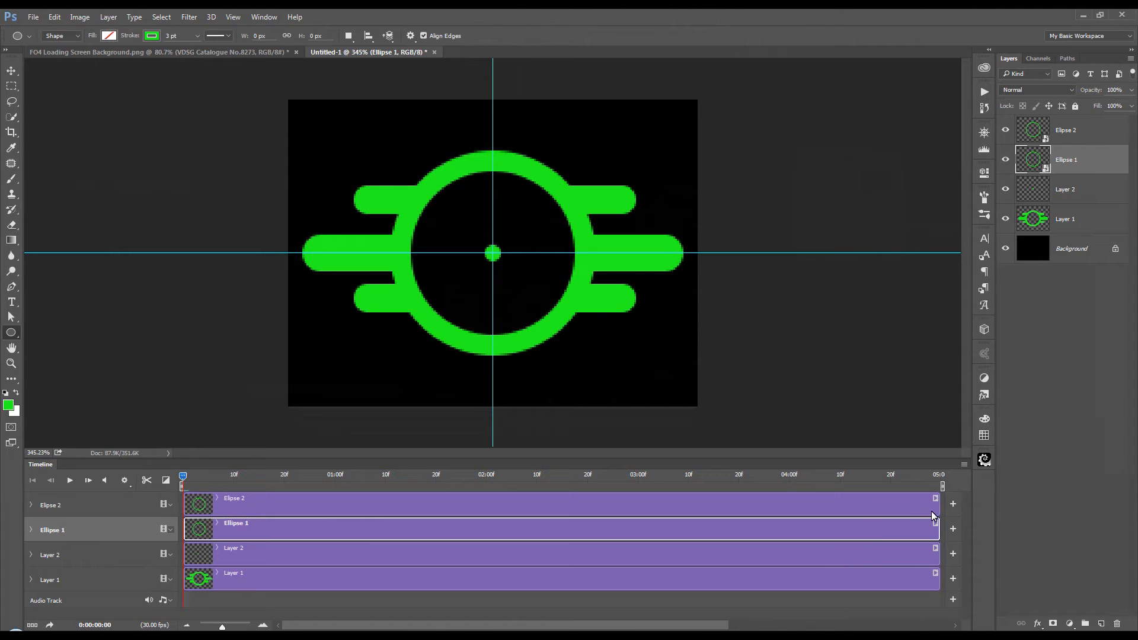
# Step: Trim the Elipse 2, Ellipse 1, Layer 2 and Layer 1 clips to end at 02:00
pyautogui.moveTo(939, 511); pyautogui.dragTo(485, 504)
pyautogui.moveTo(938, 531); pyautogui.dragTo(484, 529)
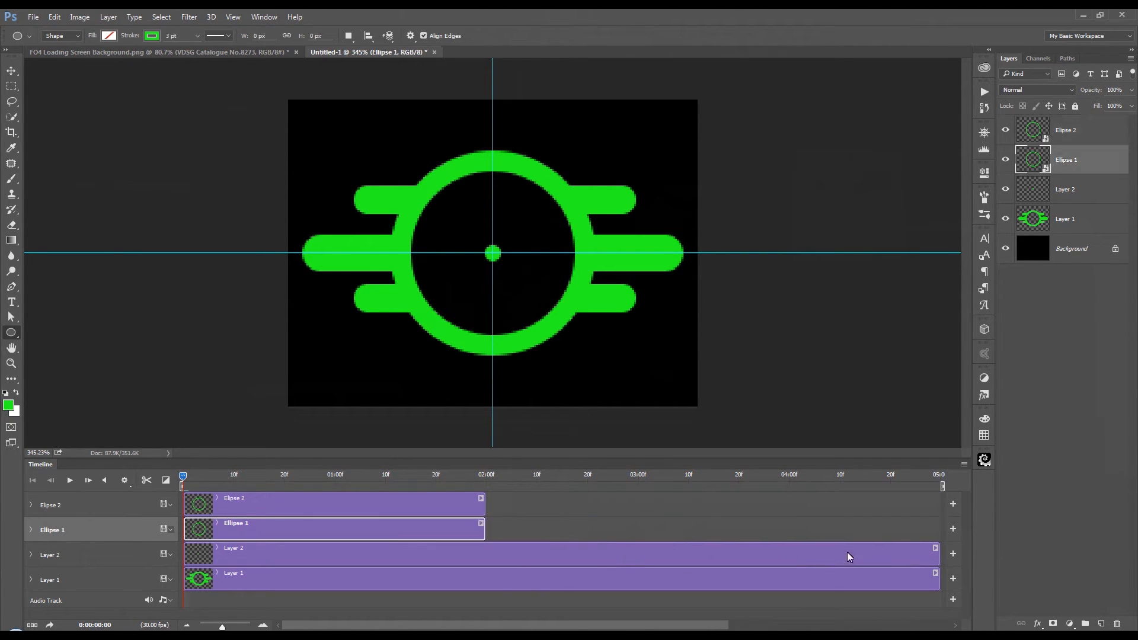
pyautogui.moveTo(935, 560); pyautogui.dragTo(485, 560)
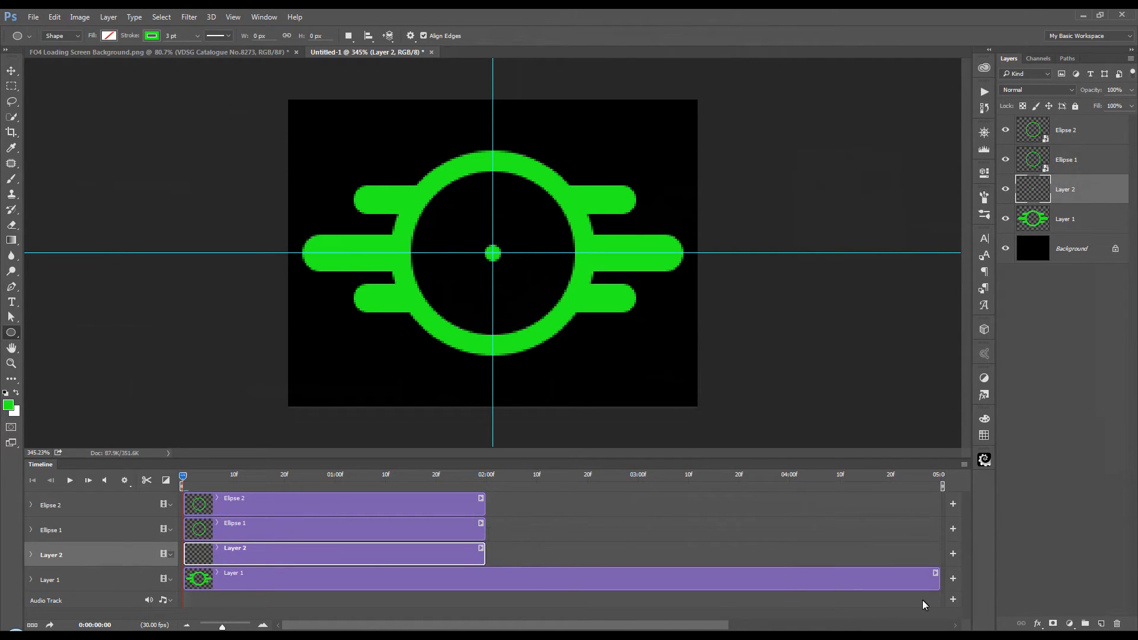
pyautogui.moveTo(937, 582); pyautogui.dragTo(489, 590)
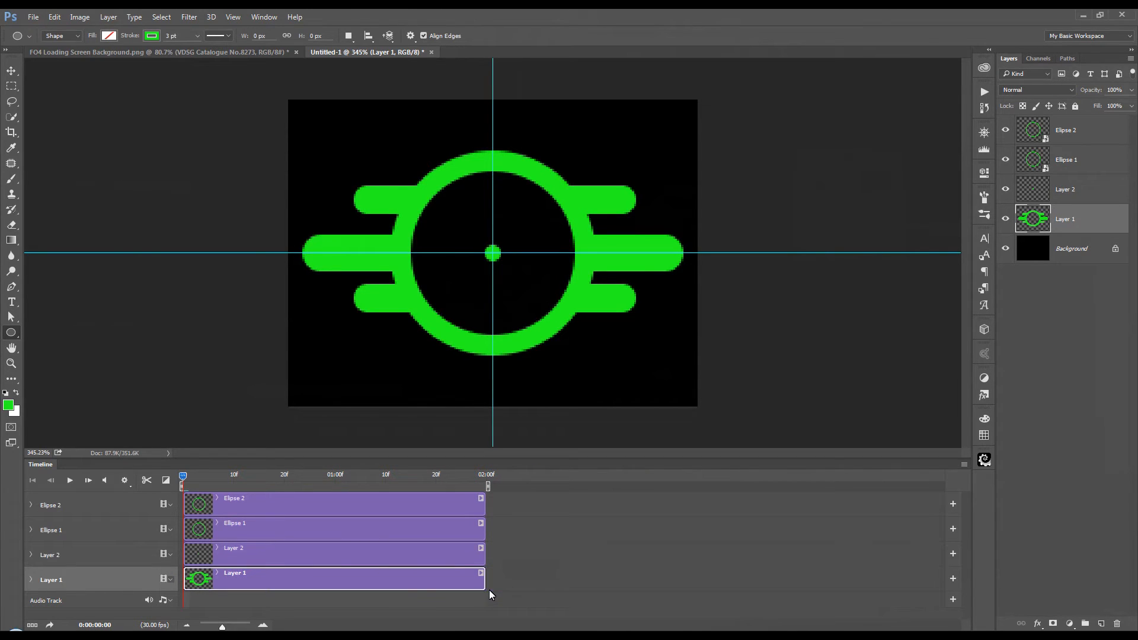
# Step: Shorten the Ellipse 1 and Elipse 2 clips to end at 01:00
pyautogui.click(264, 627)
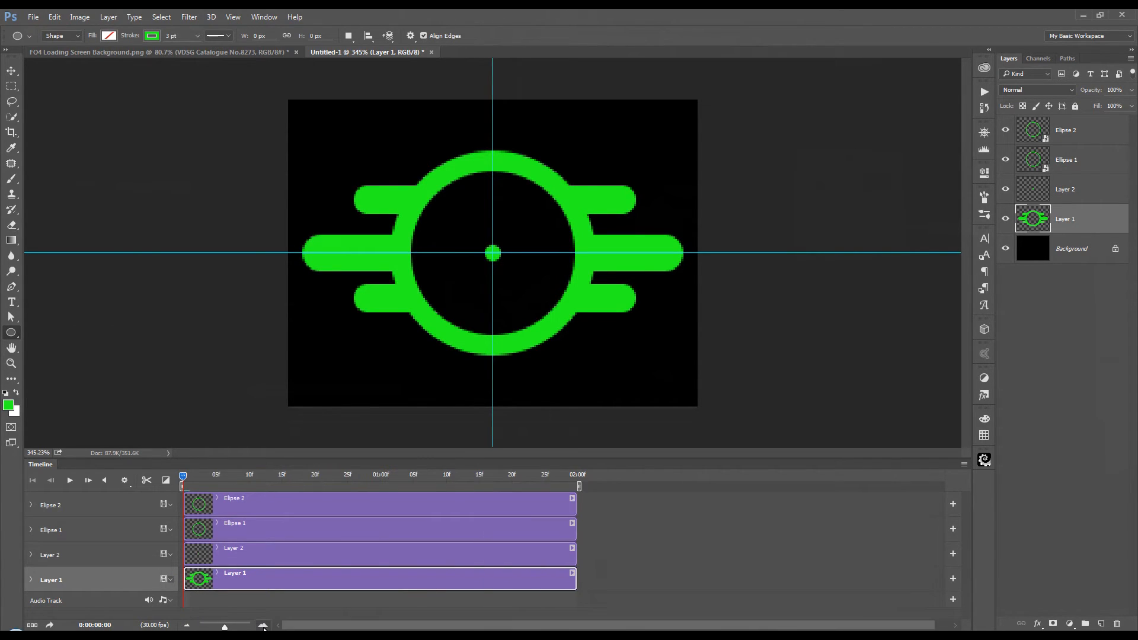
pyautogui.click(264, 627)
pyautogui.click(264, 627)
pyautogui.click(264, 626)
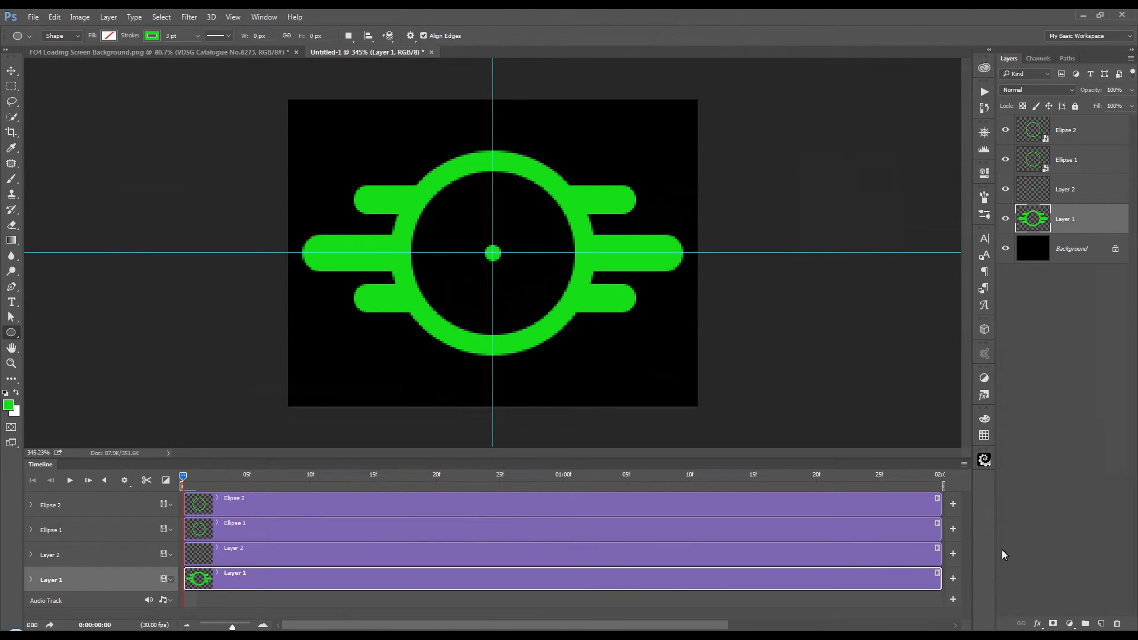
pyautogui.moveTo(943, 539); pyautogui.dragTo(567, 538)
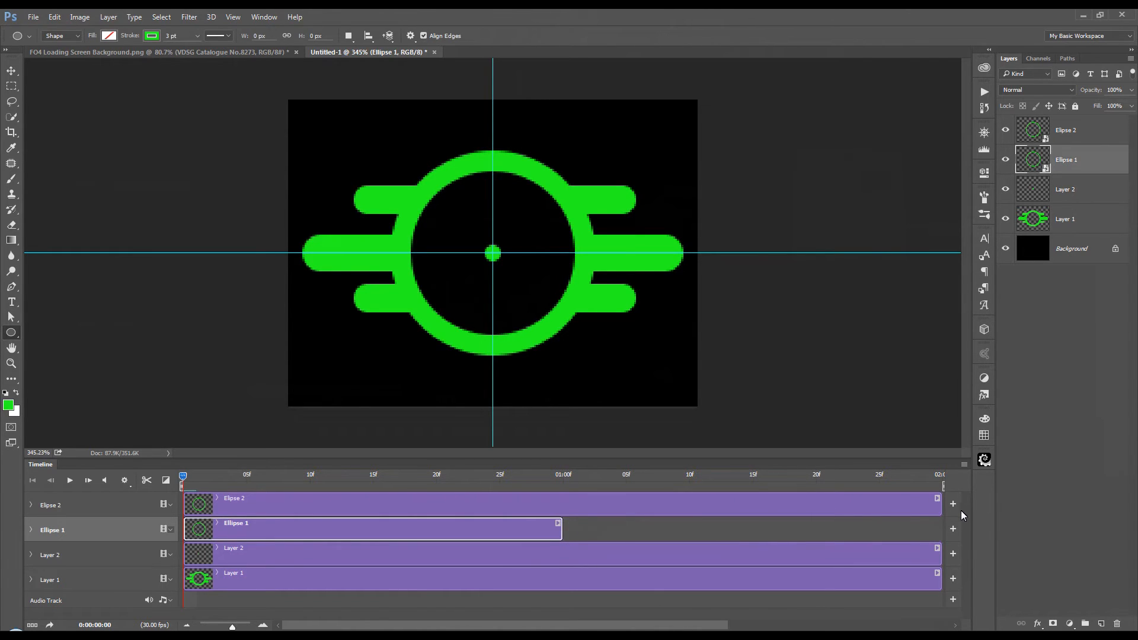
pyautogui.moveTo(940, 505); pyautogui.dragTo(566, 506)
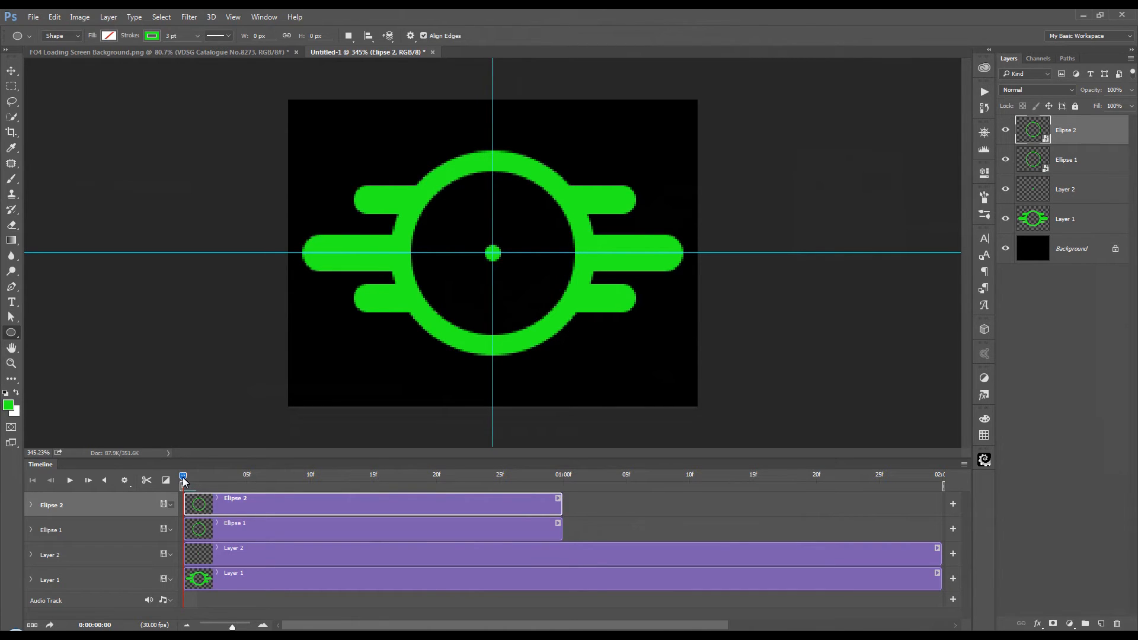
# Step: Keep the timeline frame rate at 30 fps and shift the Ellipse 1 clip to start at frame 15
pyautogui.moveTo(189, 478); pyautogui.dragTo(373, 494)
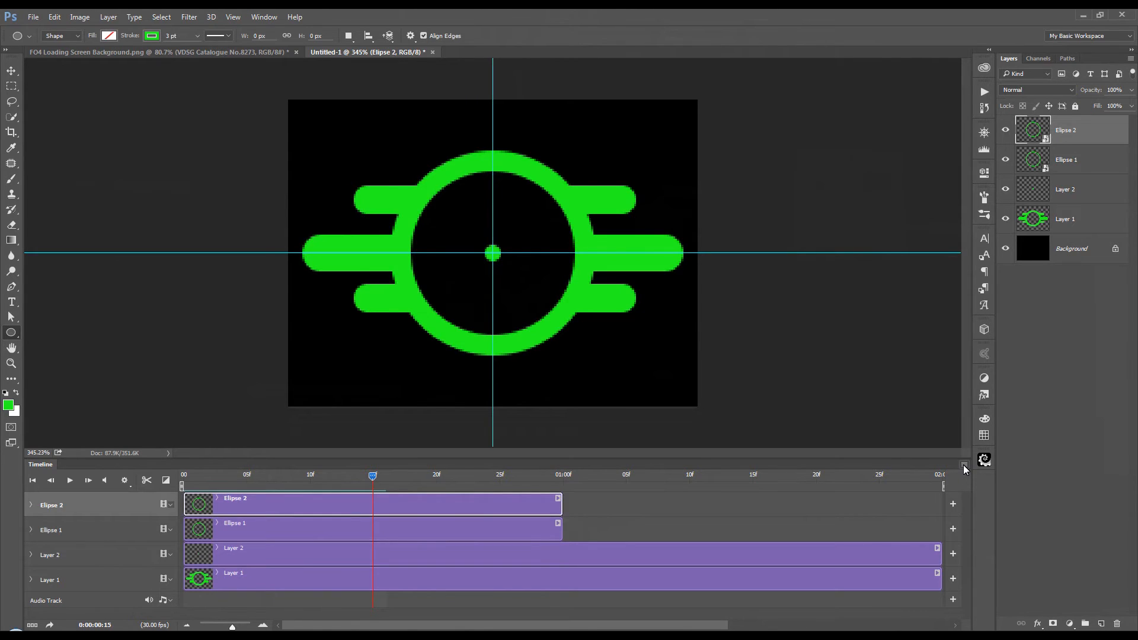
pyautogui.click(964, 466)
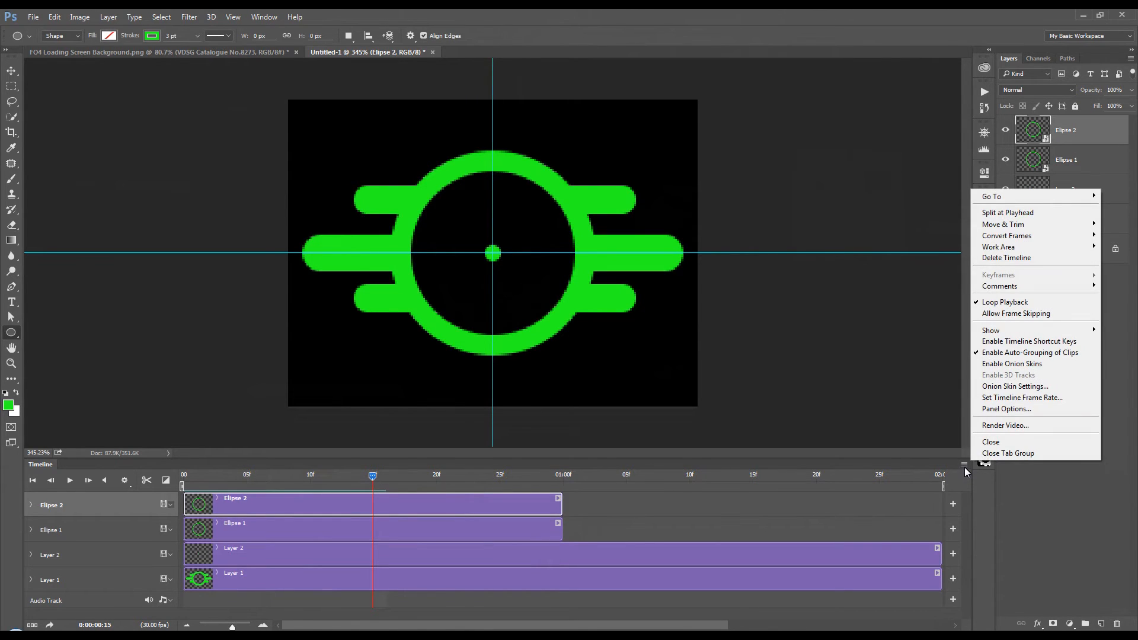
pyautogui.click(1003, 400)
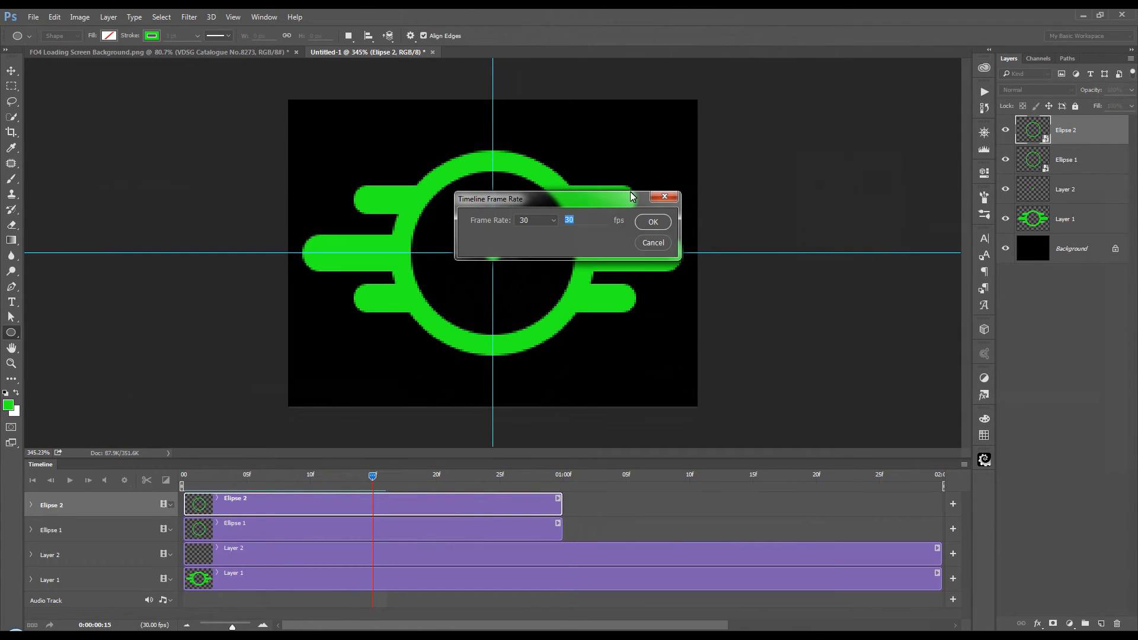
pyautogui.click(553, 221)
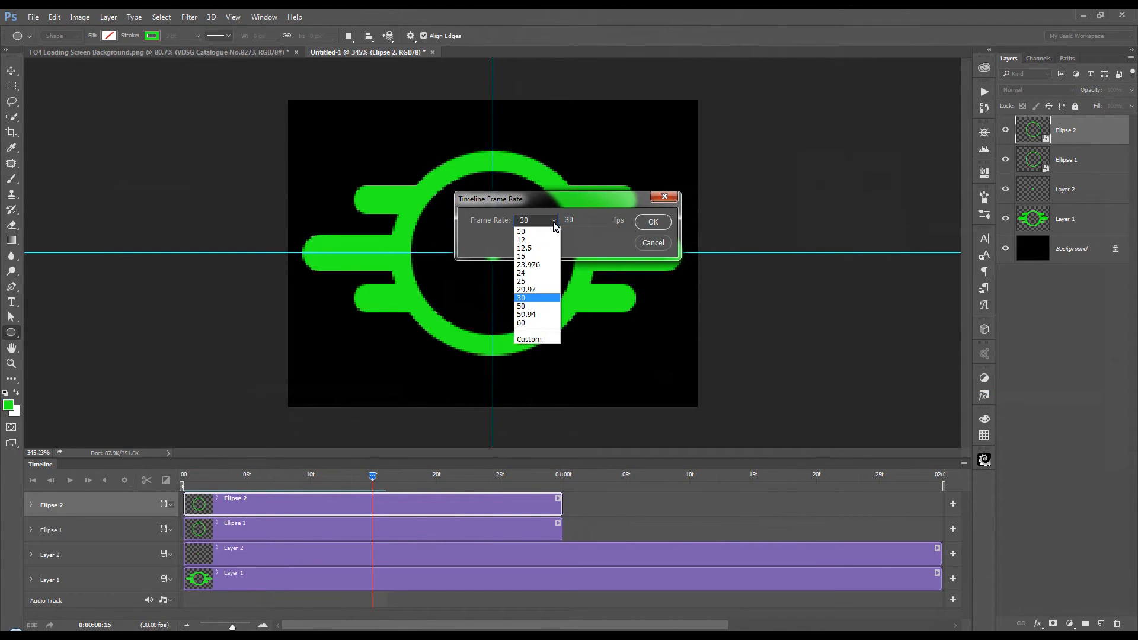
pyautogui.click(554, 224)
pyautogui.click(653, 222)
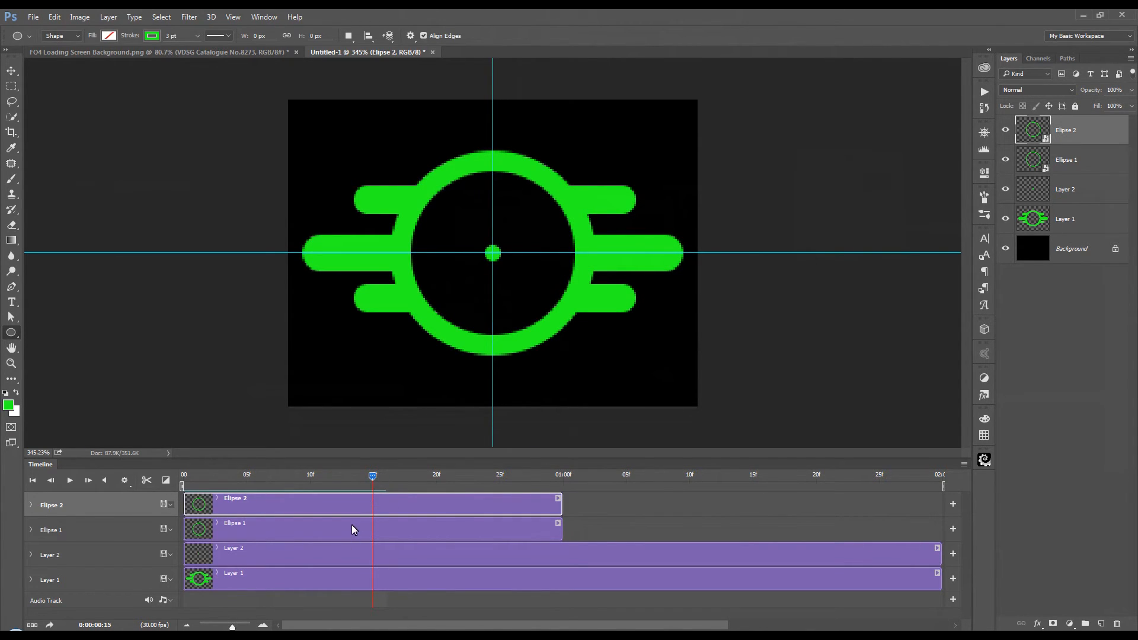
pyautogui.click(336, 535)
pyautogui.moveTo(337, 531); pyautogui.dragTo(528, 539)
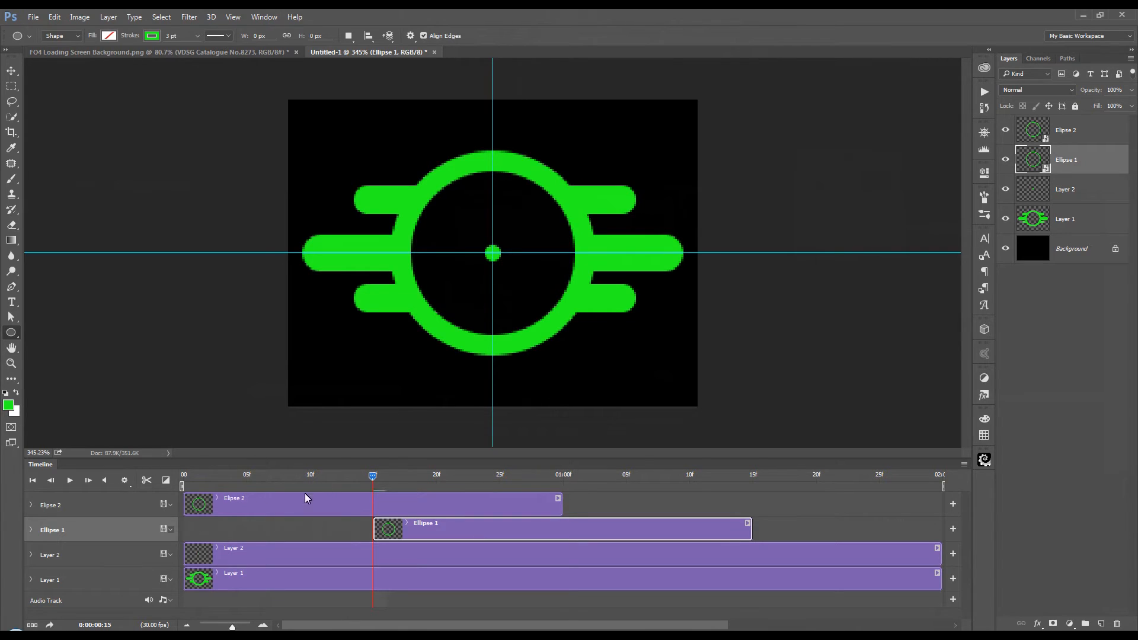
# Step: Enable Transform keyframe animation for Elipse 2 with a keyframe at 01:00
pyautogui.moveTo(375, 475); pyautogui.dragTo(564, 478)
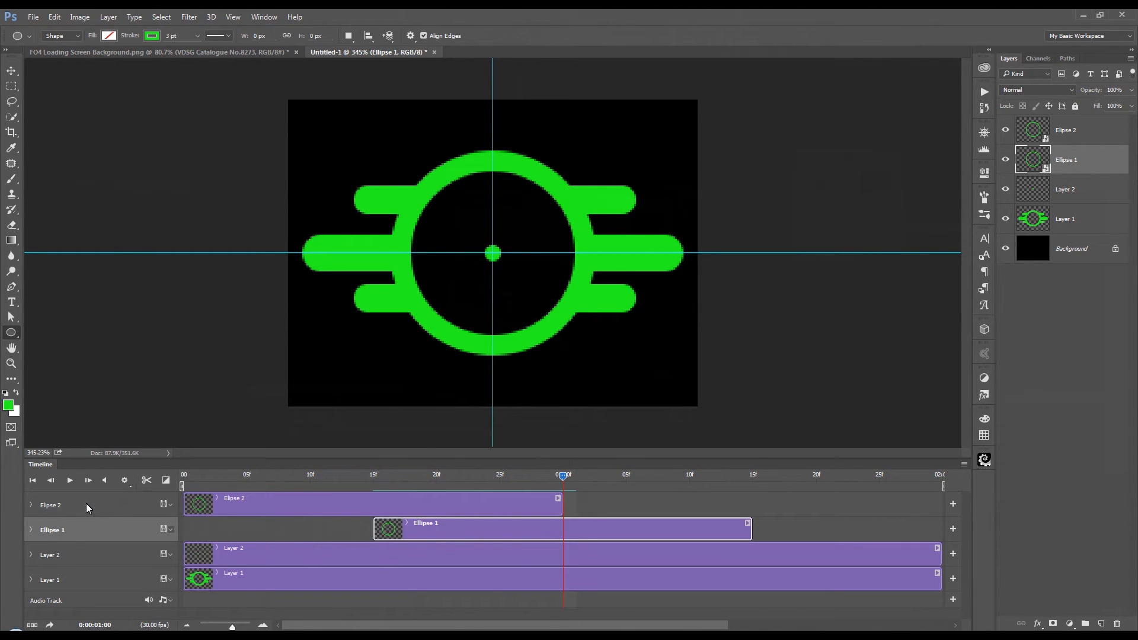
pyautogui.click(1110, 139)
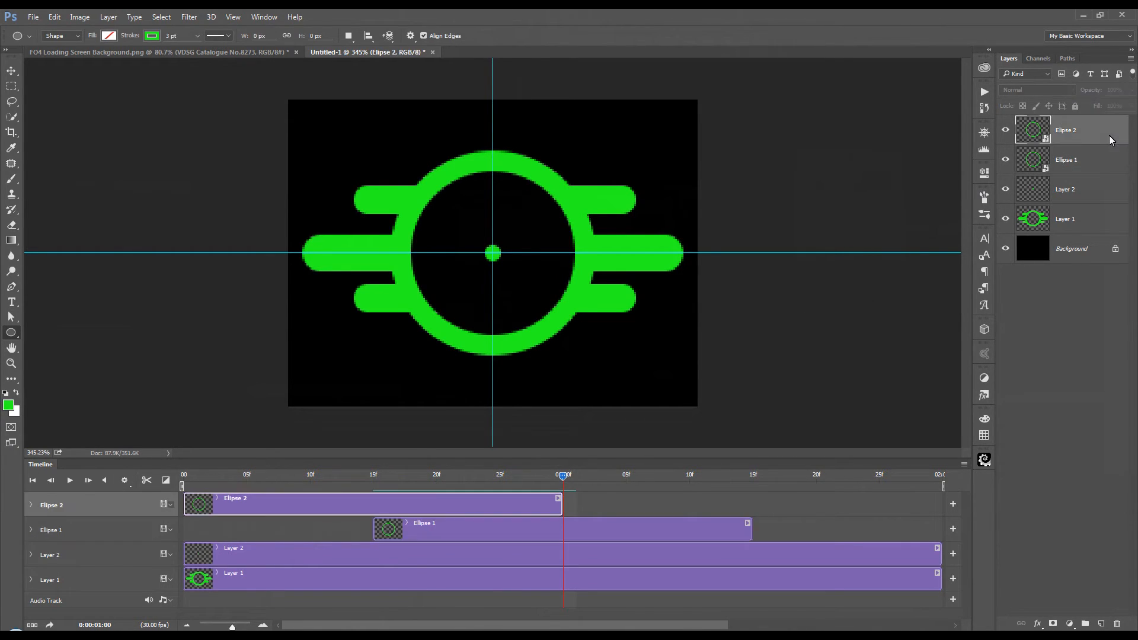
pyautogui.click(31, 505)
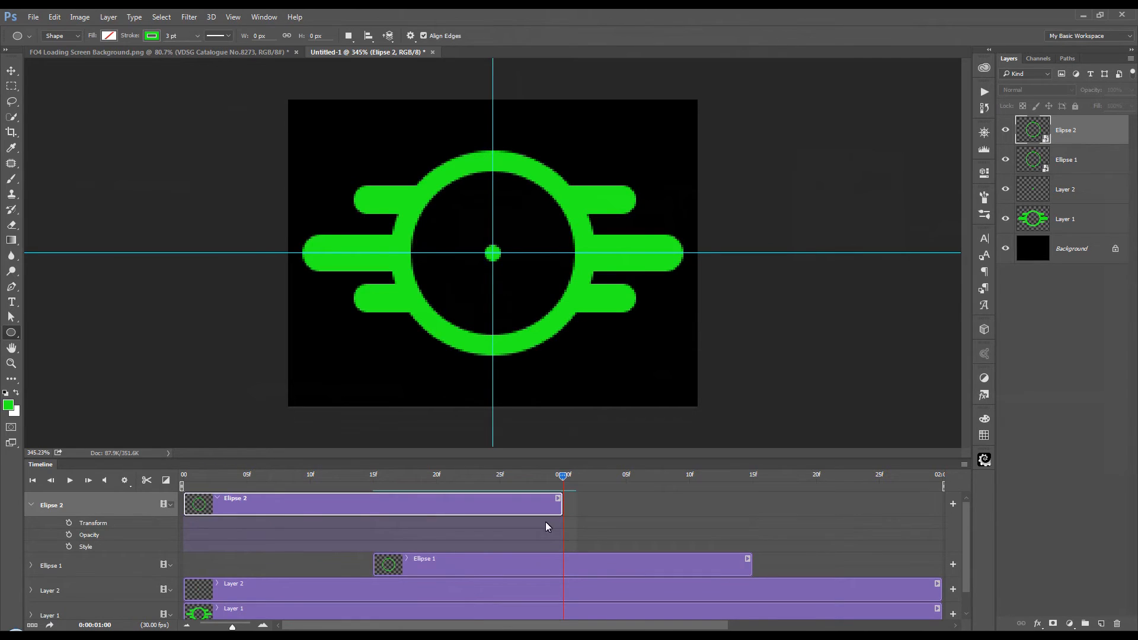
pyautogui.click(69, 524)
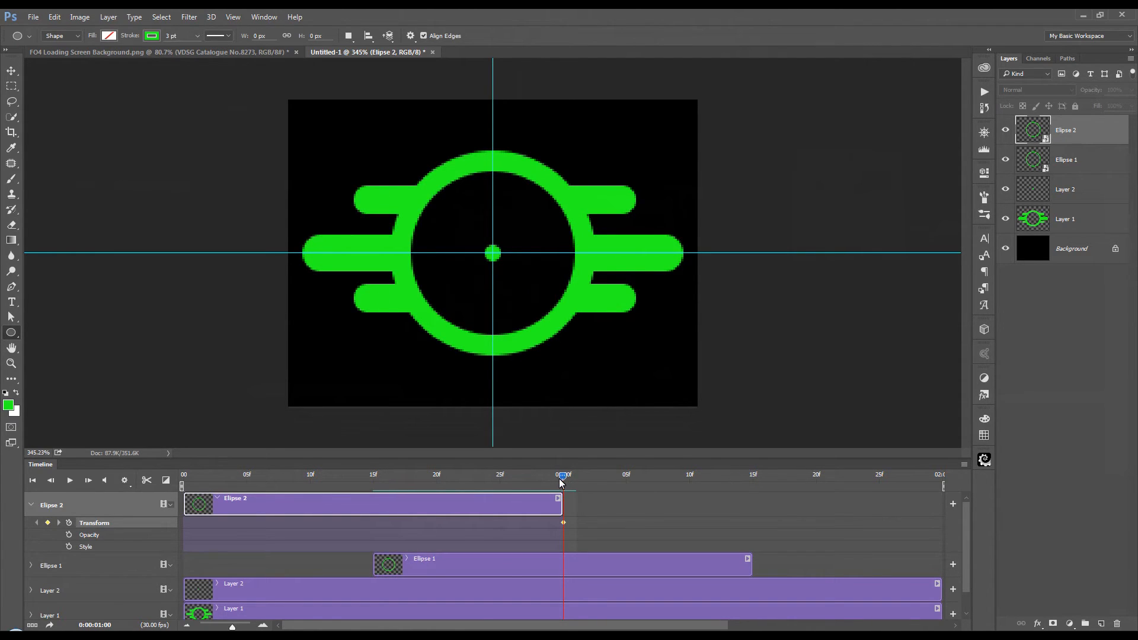
# Step: At frame 0, scale Elipse 2 proportionally about its centre to 6.67%, and scrub to 01:00 to preview its growth
pyautogui.moveTo(563, 478); pyautogui.dragTo(186, 484)
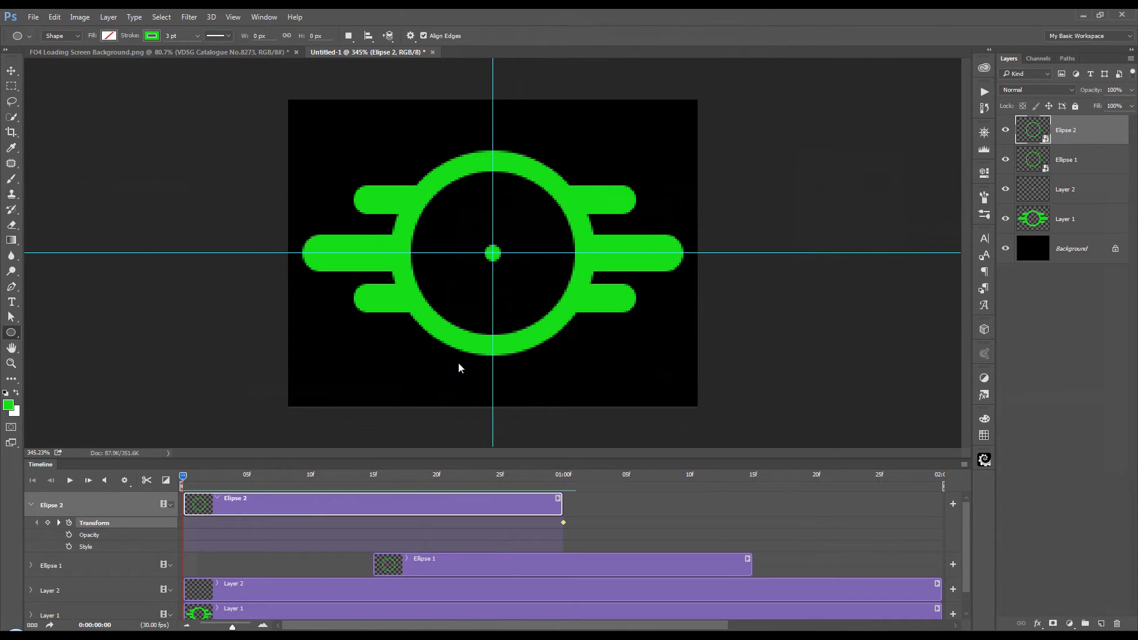
pyautogui.hotkey('ctrl', 't')
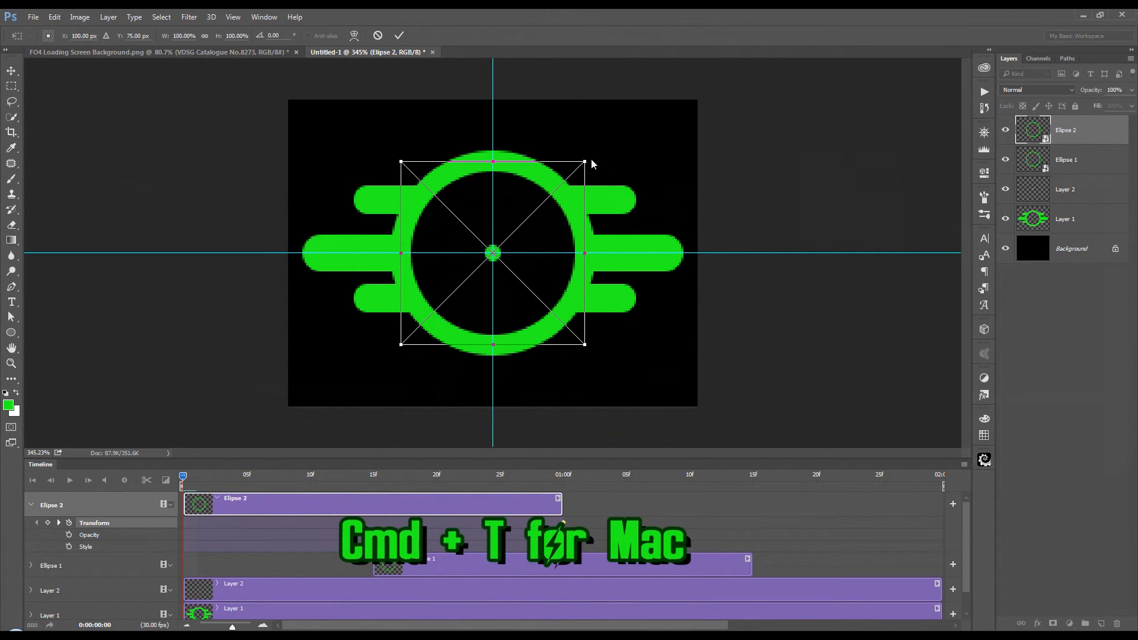
pyautogui.moveTo(587, 163); pyautogui.dragTo(496, 243)
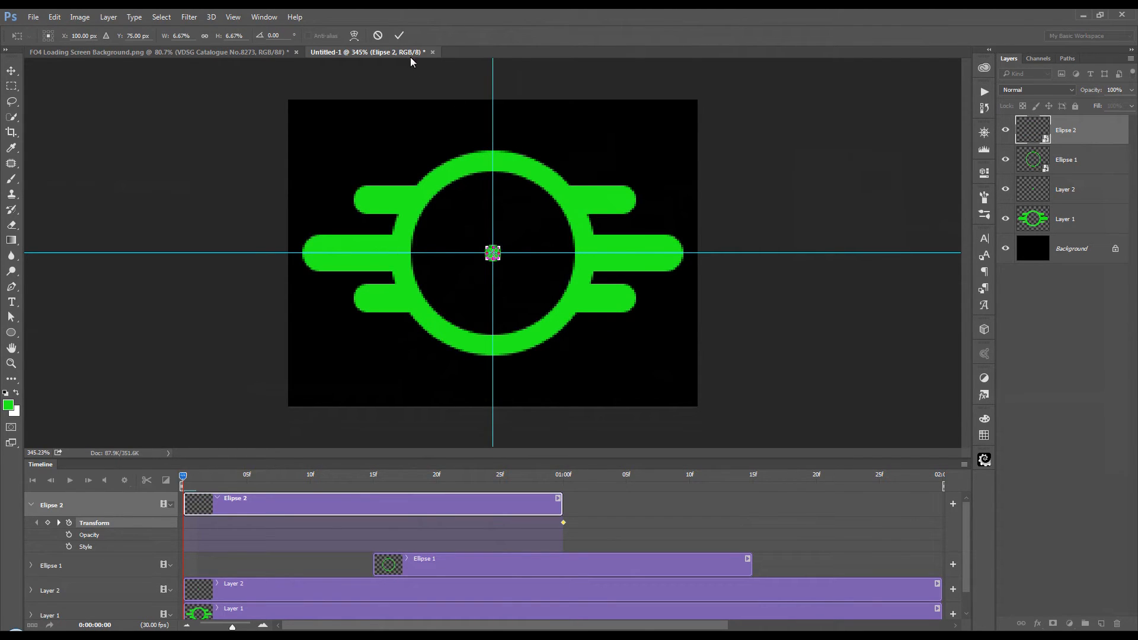
pyautogui.click(399, 39)
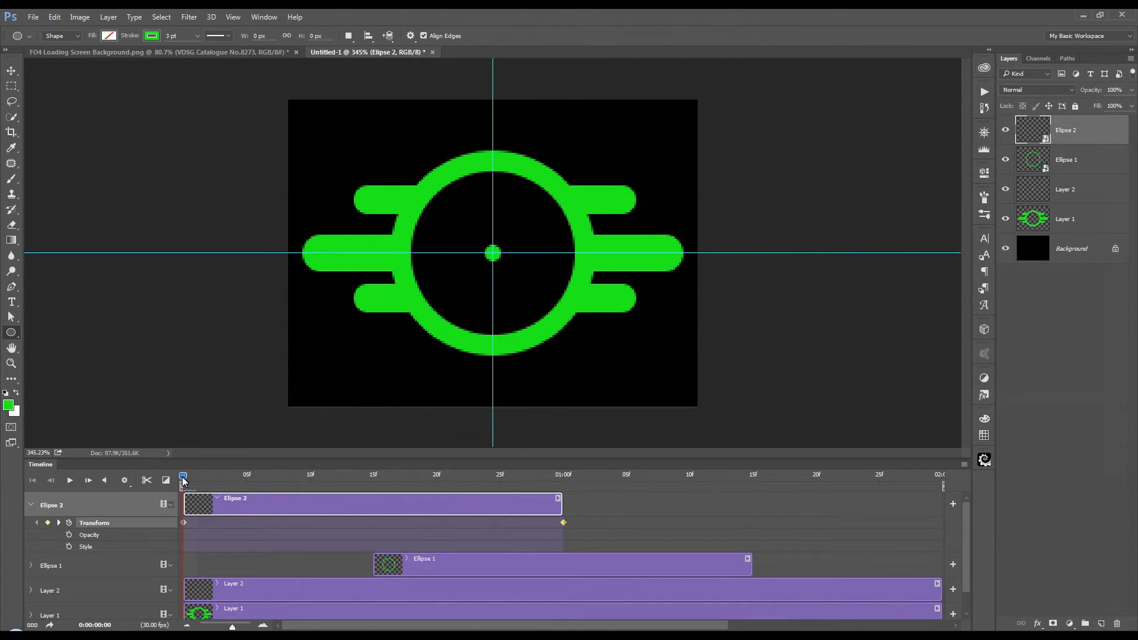
pyautogui.moveTo(185, 480); pyautogui.dragTo(465, 510)
pyautogui.moveTo(542, 511); pyautogui.dragTo(557, 509)
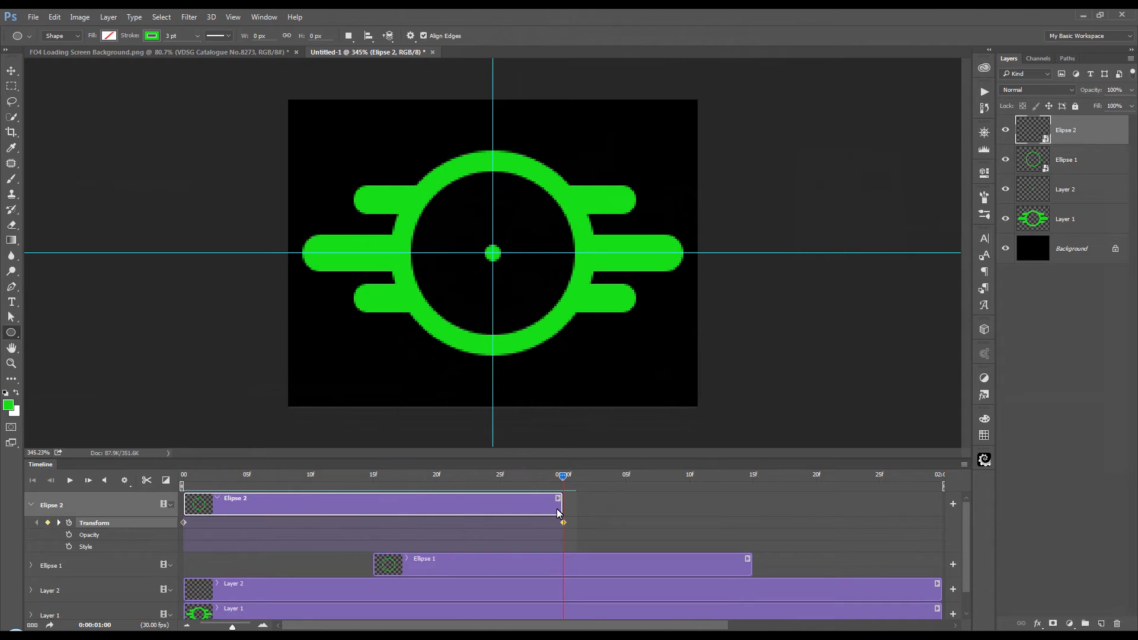
# Step: Enable Transform keyframe animation for Ellipse 1 with a keyframe at the clip's end, 01:15
pyautogui.moveTo(557, 514); pyautogui.dragTo(750, 526)
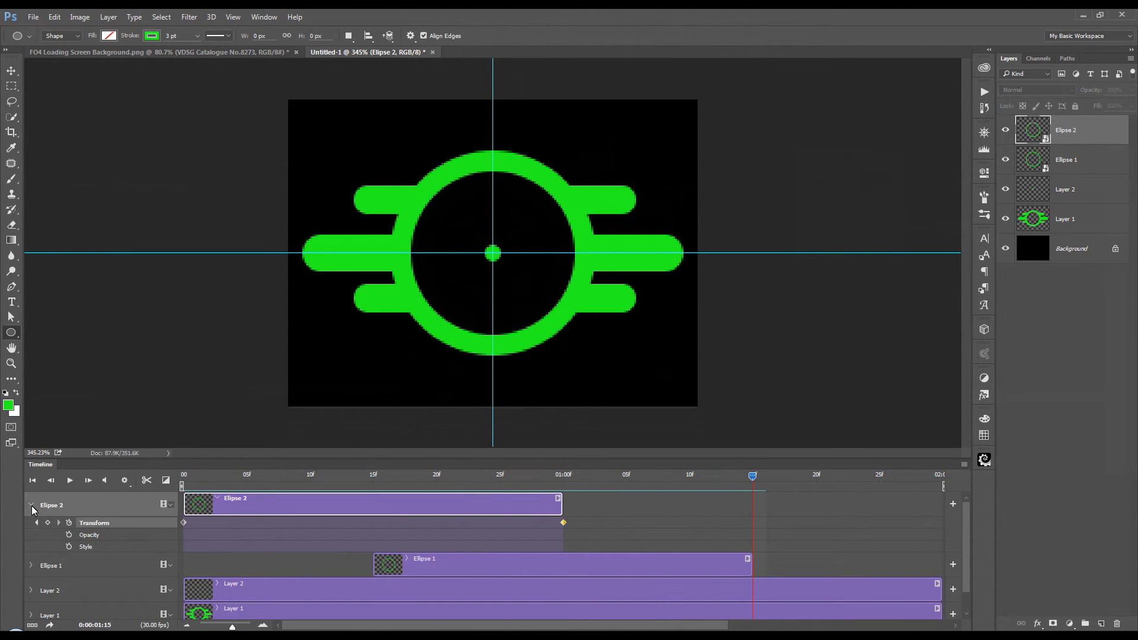
pyautogui.scroll(-1, 968, 527)
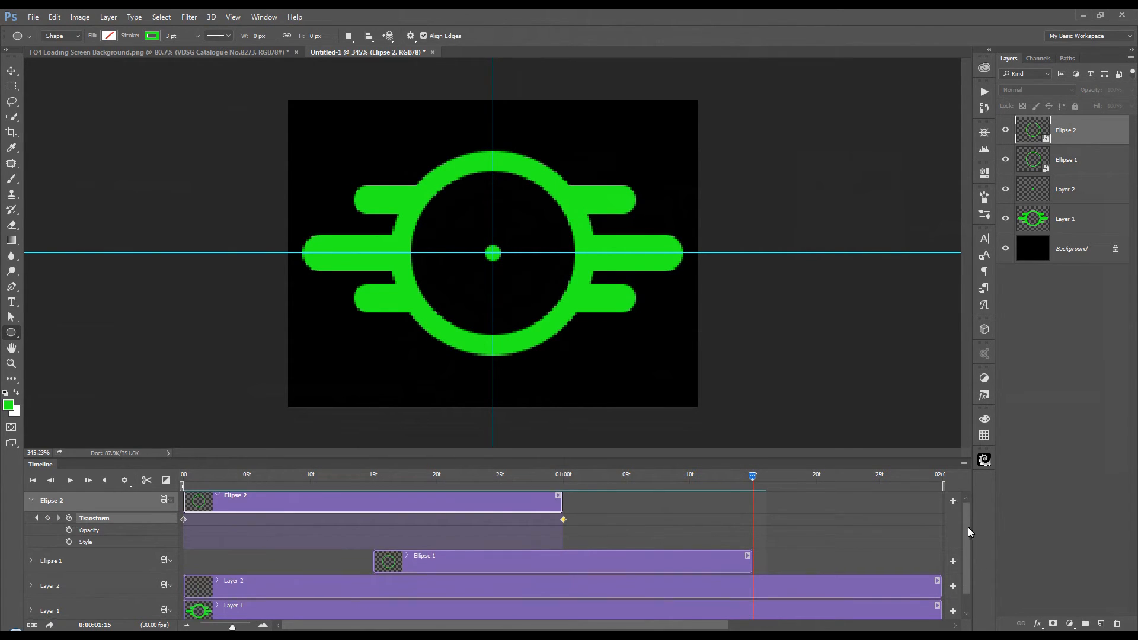
pyautogui.scroll(-2, 968, 528)
pyautogui.click(32, 541)
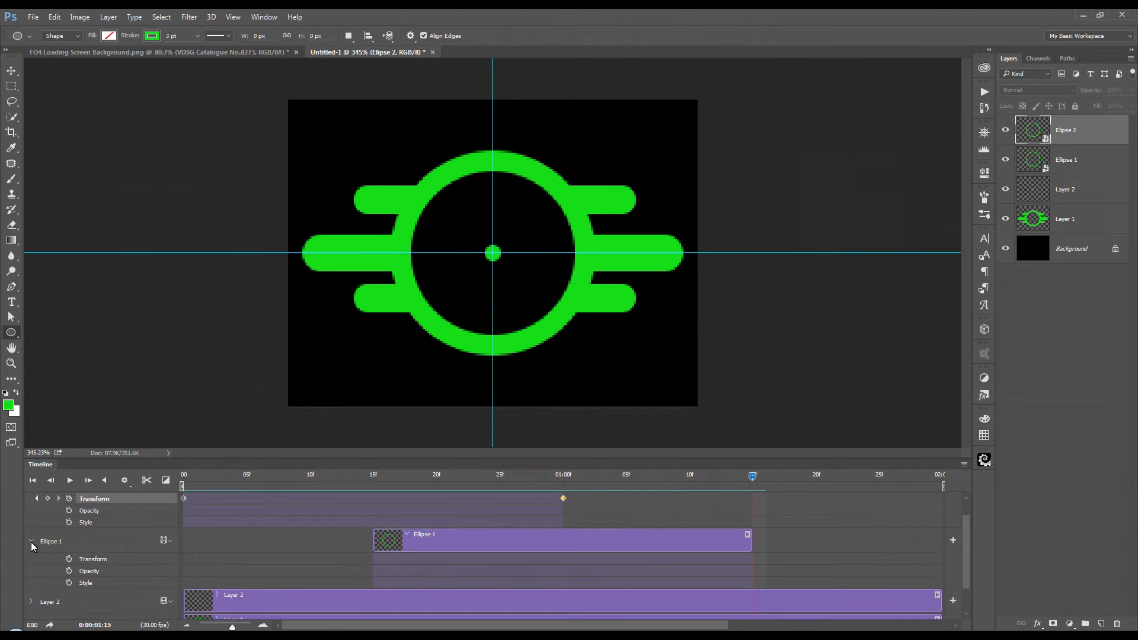
pyautogui.click(103, 545)
pyautogui.click(68, 559)
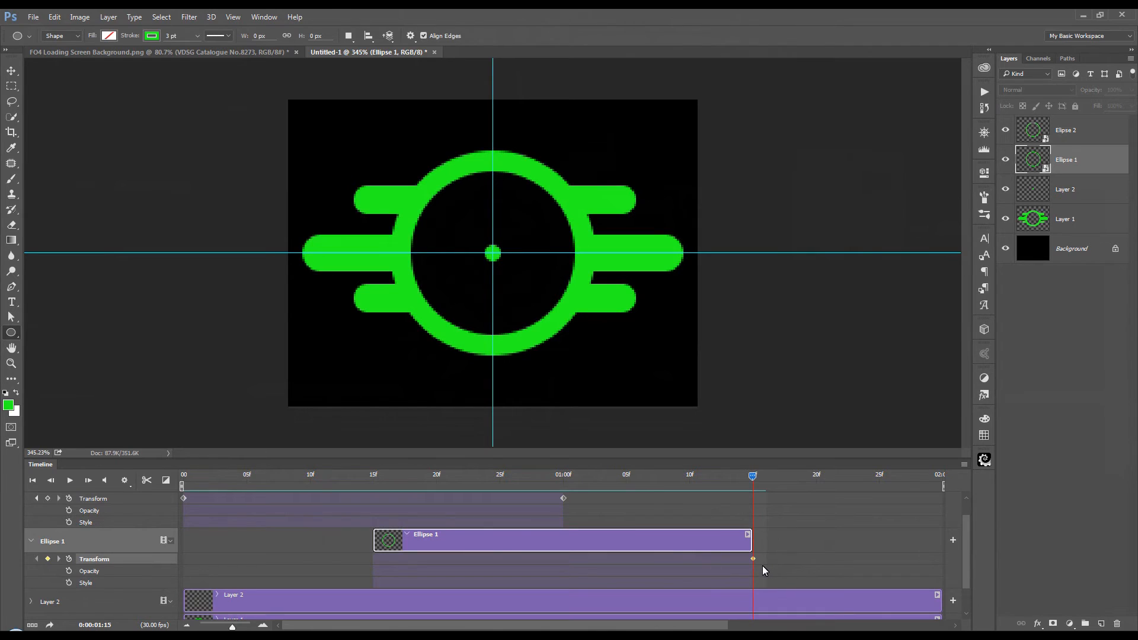
# Step: At frame 15, scale Ellipse 1 down about its centre until it is hidden behind the central dot
pyautogui.moveTo(750, 478); pyautogui.dragTo(376, 499)
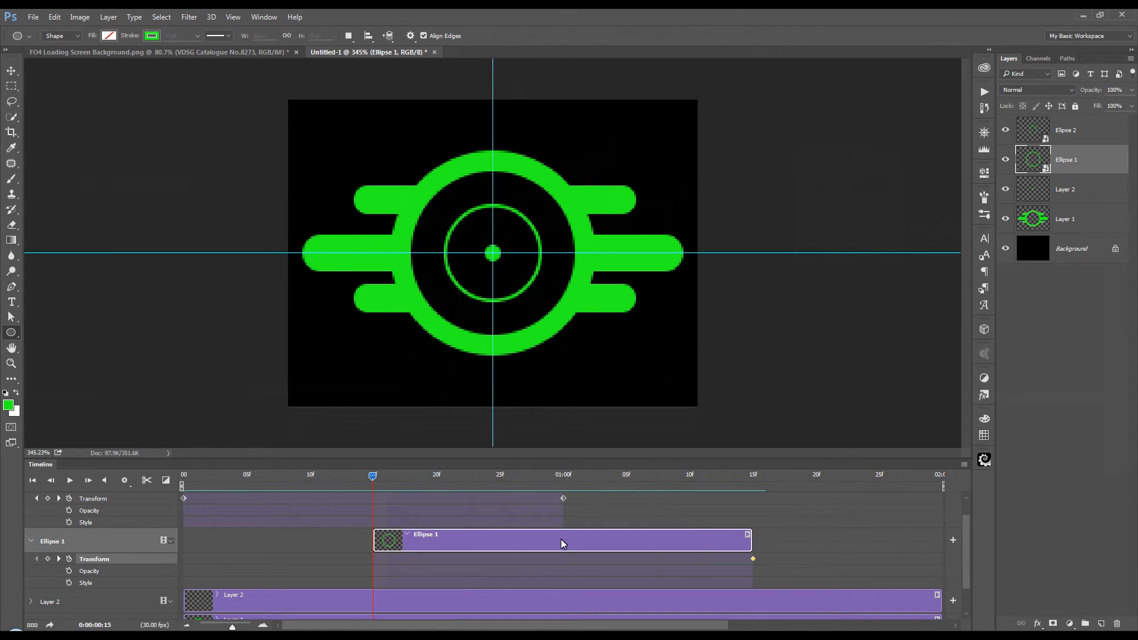
pyautogui.hotkey('ctrl', 't')
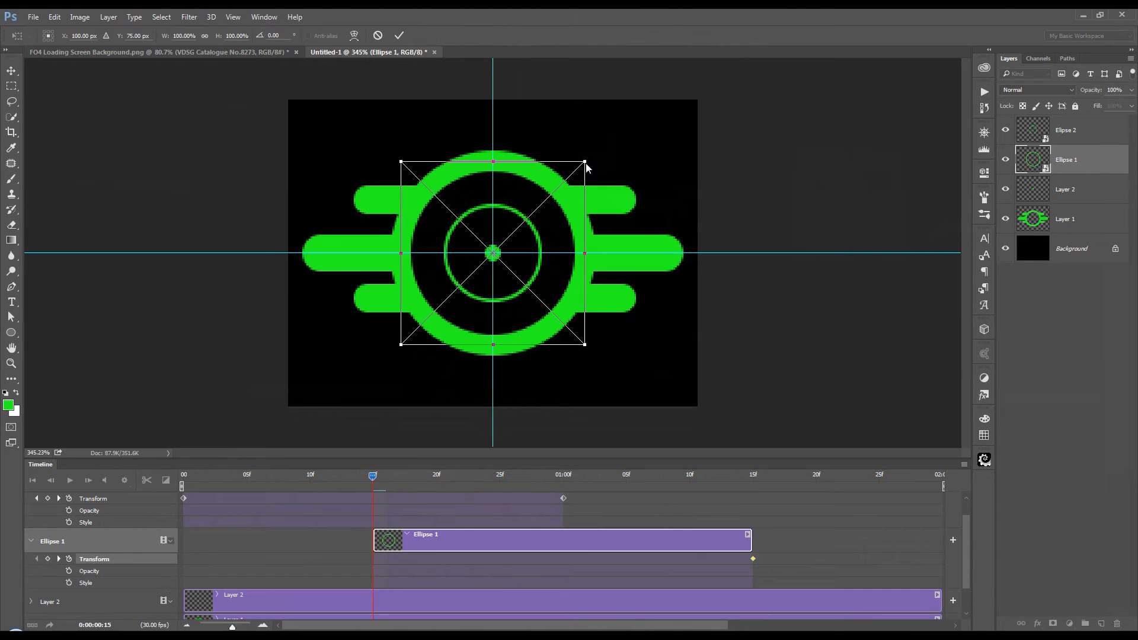
pyautogui.moveTo(587, 165); pyautogui.dragTo(495, 227)
pyautogui.click(399, 36)
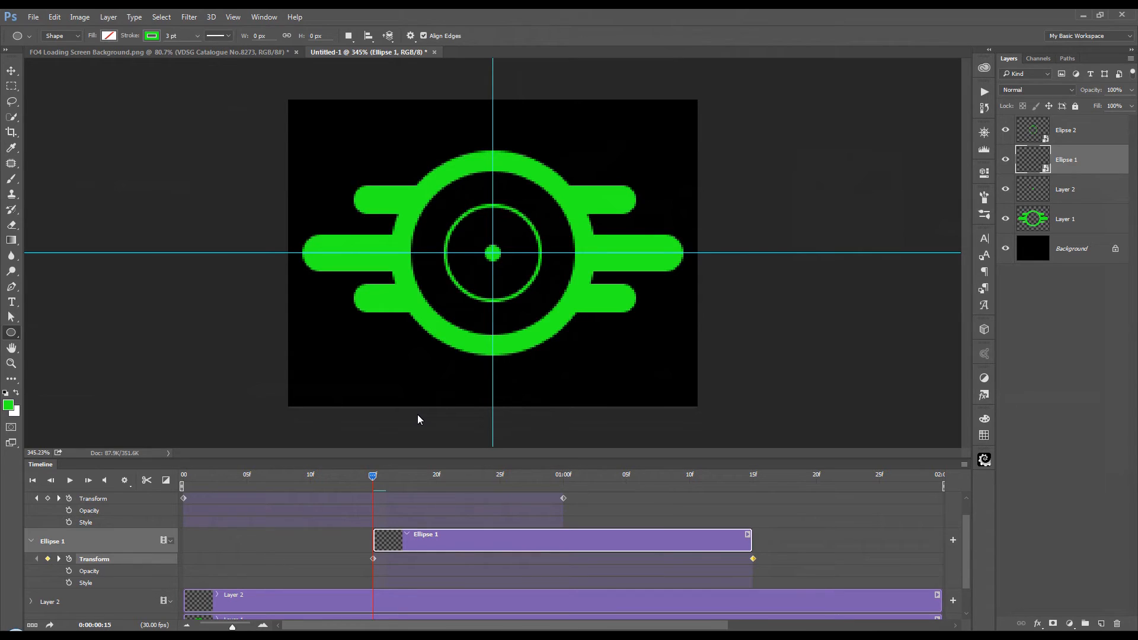
# Step: Play the ring animation from the first frame and stop the playback
pyautogui.click(32, 481)
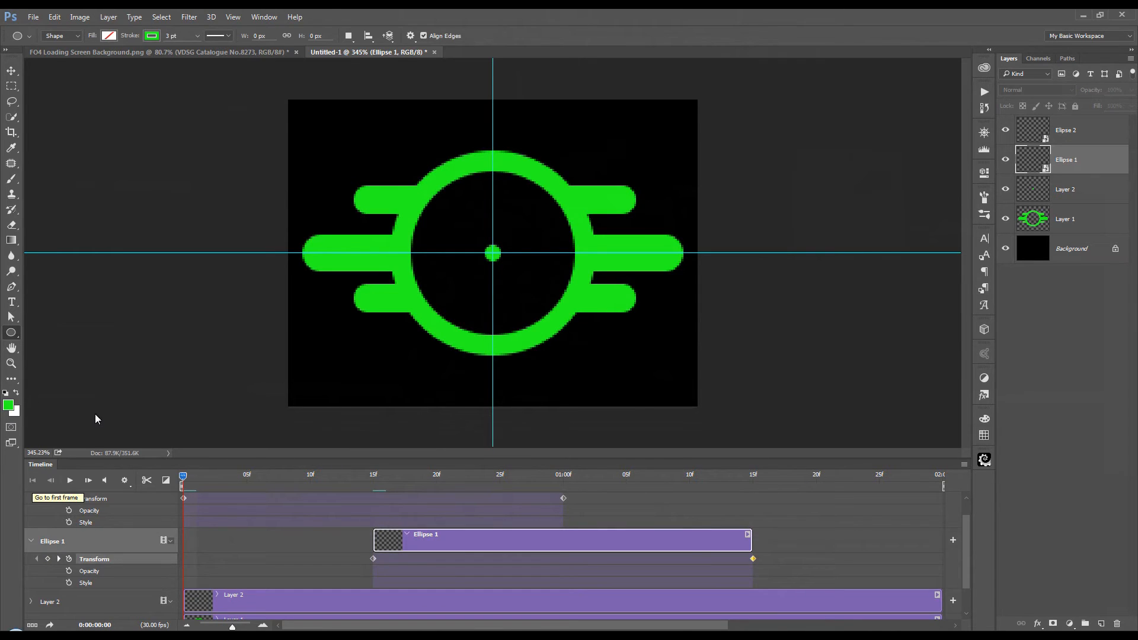
pyautogui.click(70, 485)
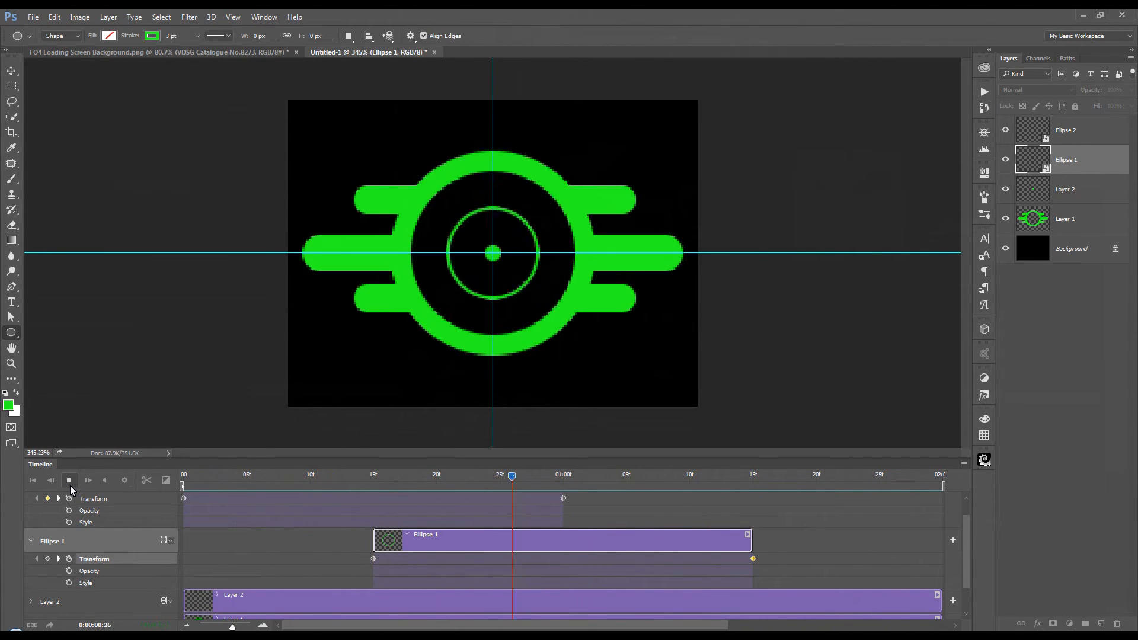
pyautogui.click(69, 481)
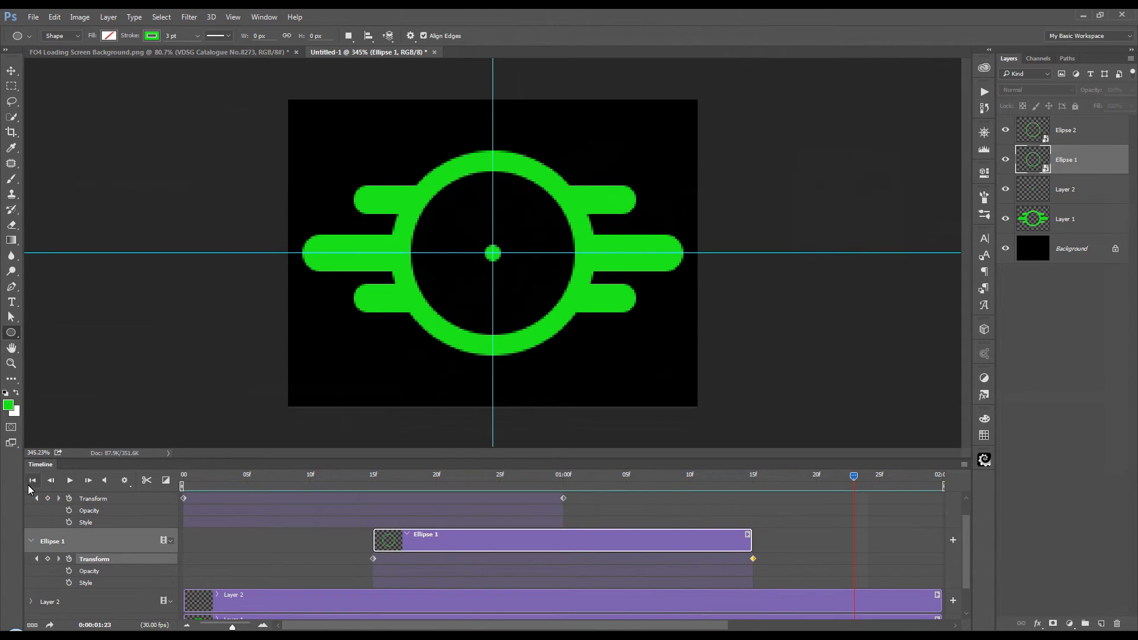
# Step: Return the playhead to the first frame and convert all layers from Elipse 2 to Layer 1 into one smart object
pyautogui.click(33, 480)
pyautogui.click(1083, 136)
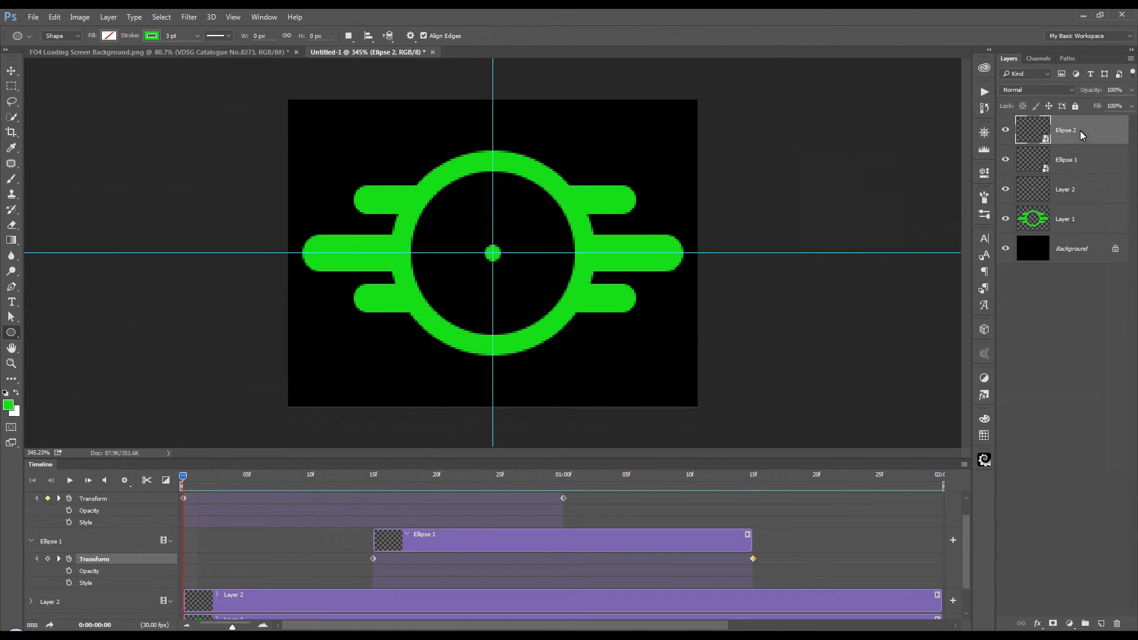
pyautogui.keyDown('shift'); pyautogui.click(1085, 219); pyautogui.keyUp('shift')
pyautogui.rightClick(1086, 219)
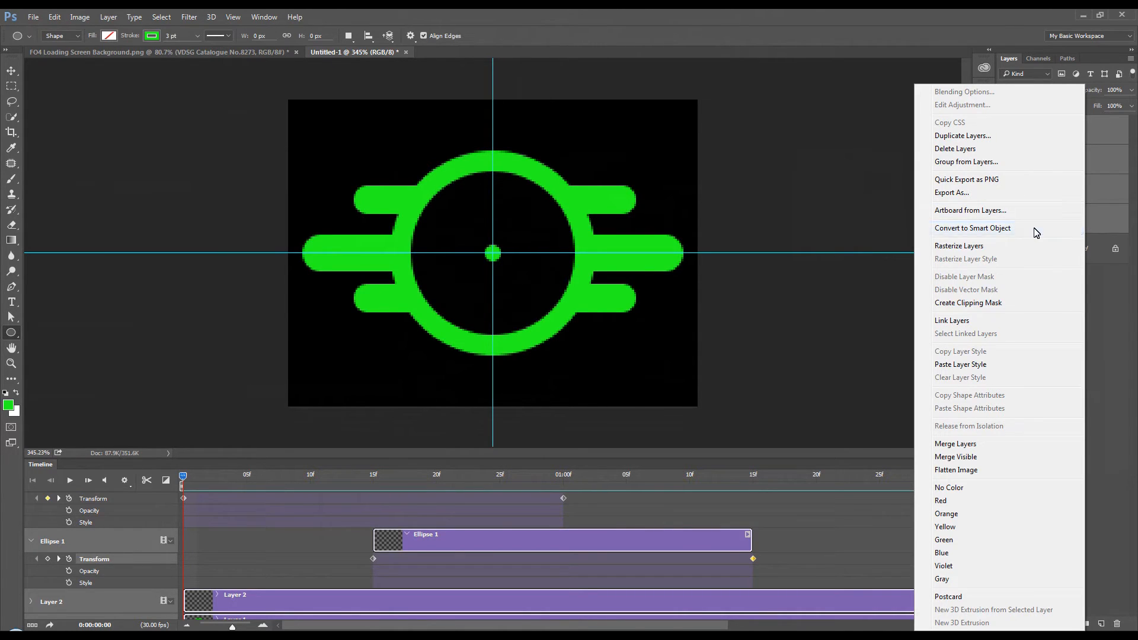
pyautogui.click(1035, 228)
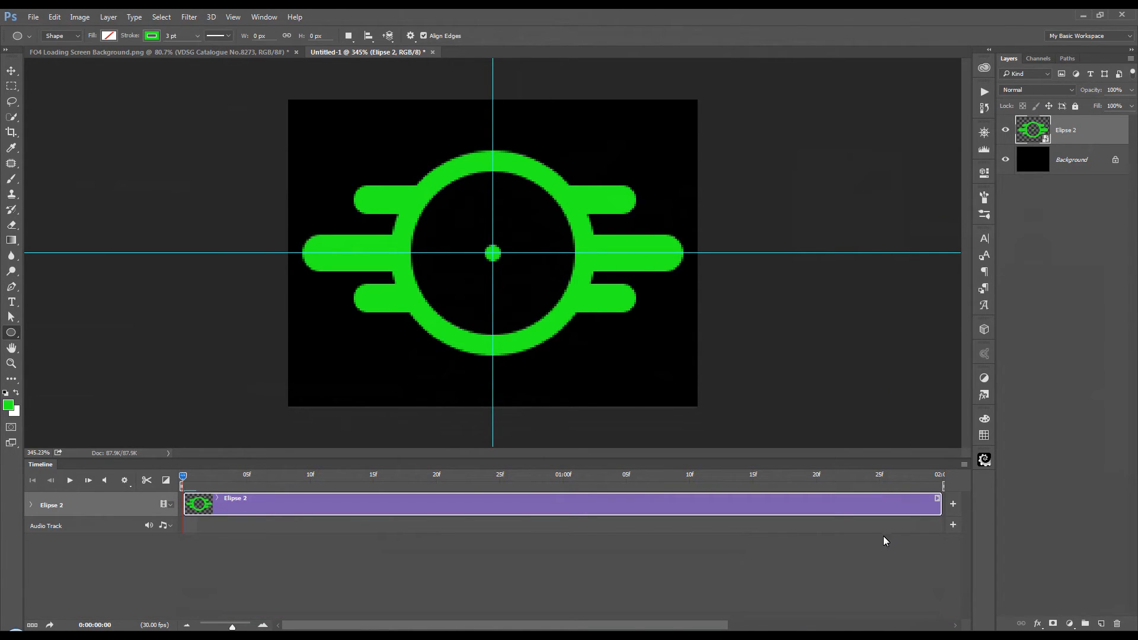
# Step: Play the smart object's ring animation, stop it, and return to the first frame
pyautogui.click(70, 481)
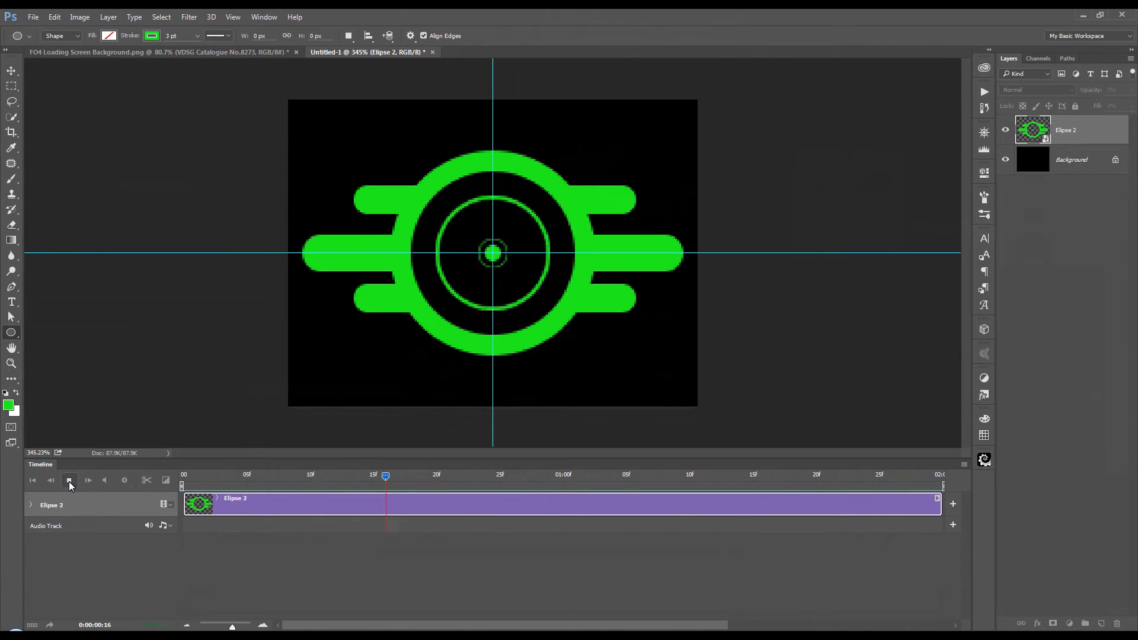
pyautogui.click(69, 480)
pyautogui.click(34, 482)
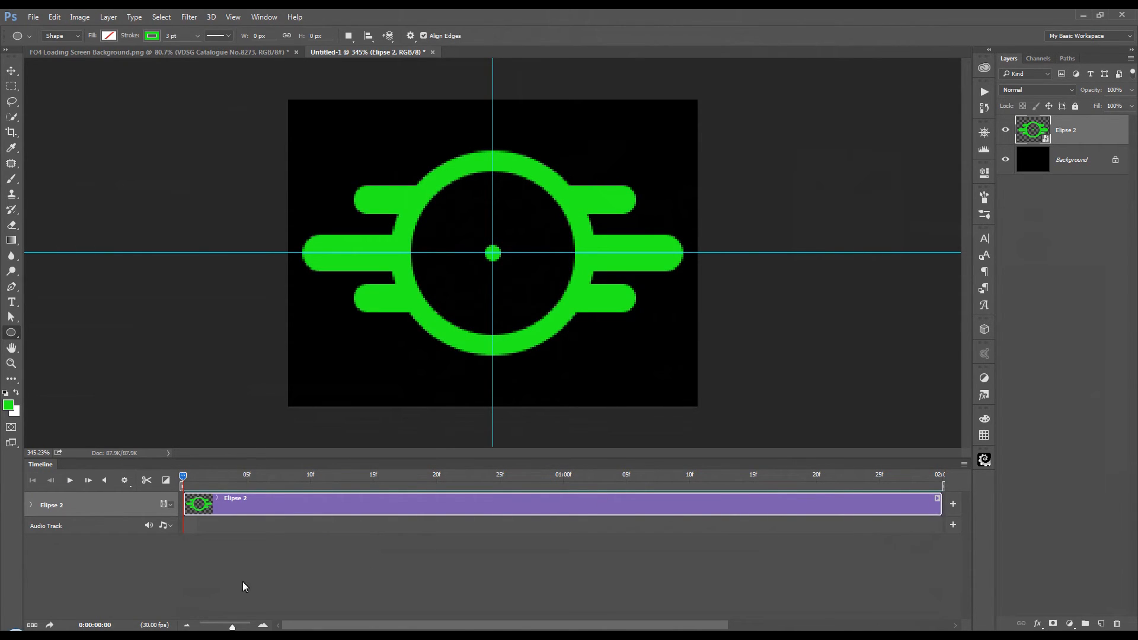
# Step: Duplicate the Elipse 2 smart object and place the original clip directly after the copy on the same timeline track
pyautogui.moveTo(232, 627); pyautogui.dragTo(214, 627)
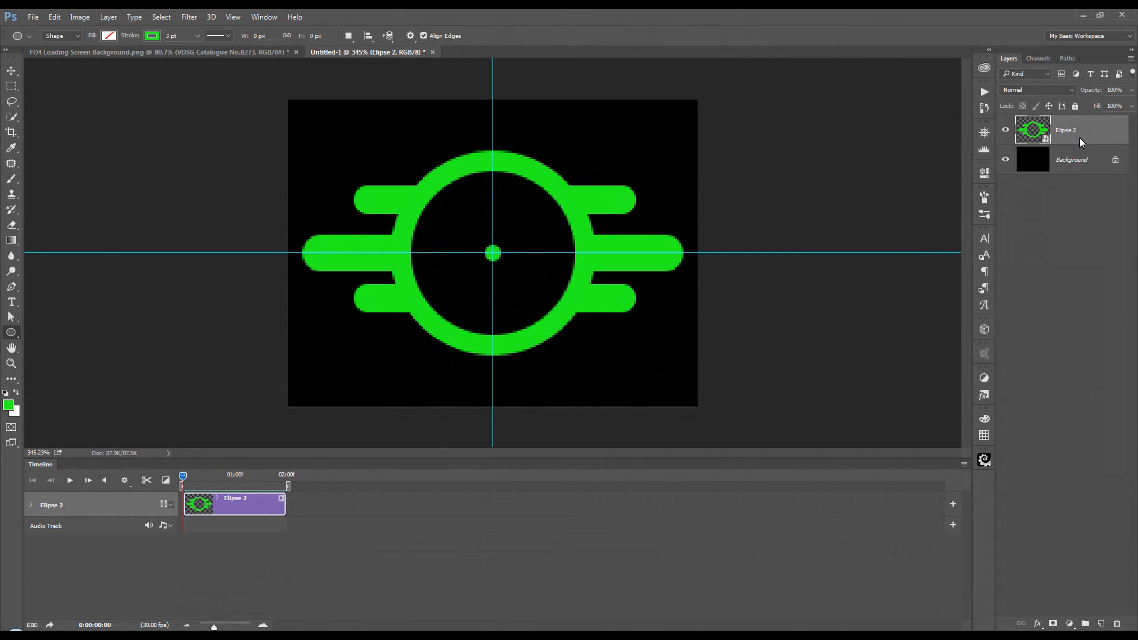
pyautogui.hotkey('ctrl', 'j')
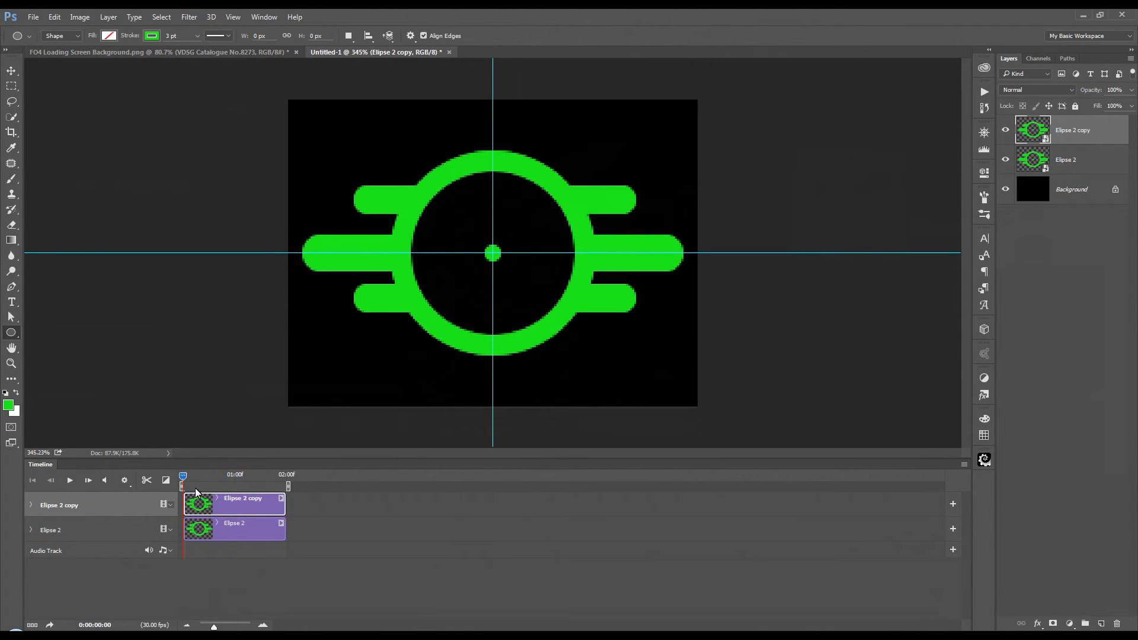
pyautogui.click(235, 534)
pyautogui.moveTo(239, 537); pyautogui.dragTo(337, 507)
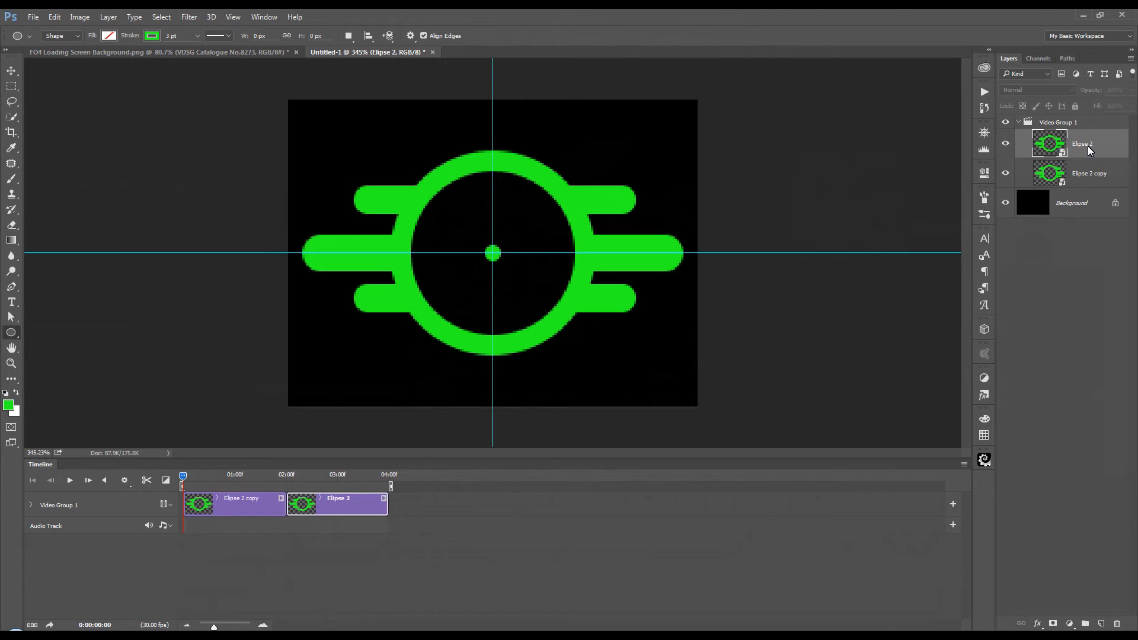
# Step: Duplicate the two-second emblem clip repeatedly up to Elipse 2 copy 14 to fill the video group with 30 seconds of animation
pyautogui.hotkey('ctrl', 'j')
pyautogui.hotkey('ctrl', 'j')
pyautogui.hotkey('ctrl', 'j')
pyautogui.hotkey('ctrl', 'j')
pyautogui.hotkey('ctrl', 'j')
pyautogui.hotkey('ctrl', 'j')
pyautogui.hotkey('ctrl', 'j')
pyautogui.hotkey('ctrl', 'j')
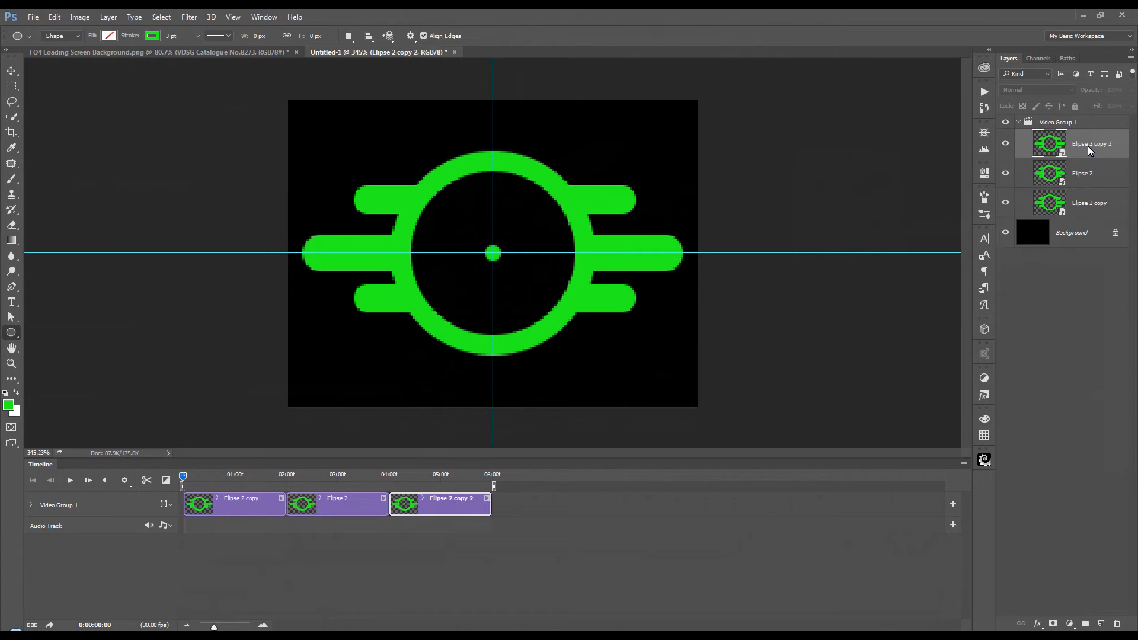
pyautogui.hotkey('ctrl', 'j')
pyautogui.hotkey('ctrl', 'j')
pyautogui.hotkey('ctrl', 'j')
pyautogui.hotkey('ctrl', 'j')
pyautogui.hotkey('ctrl', 'j')
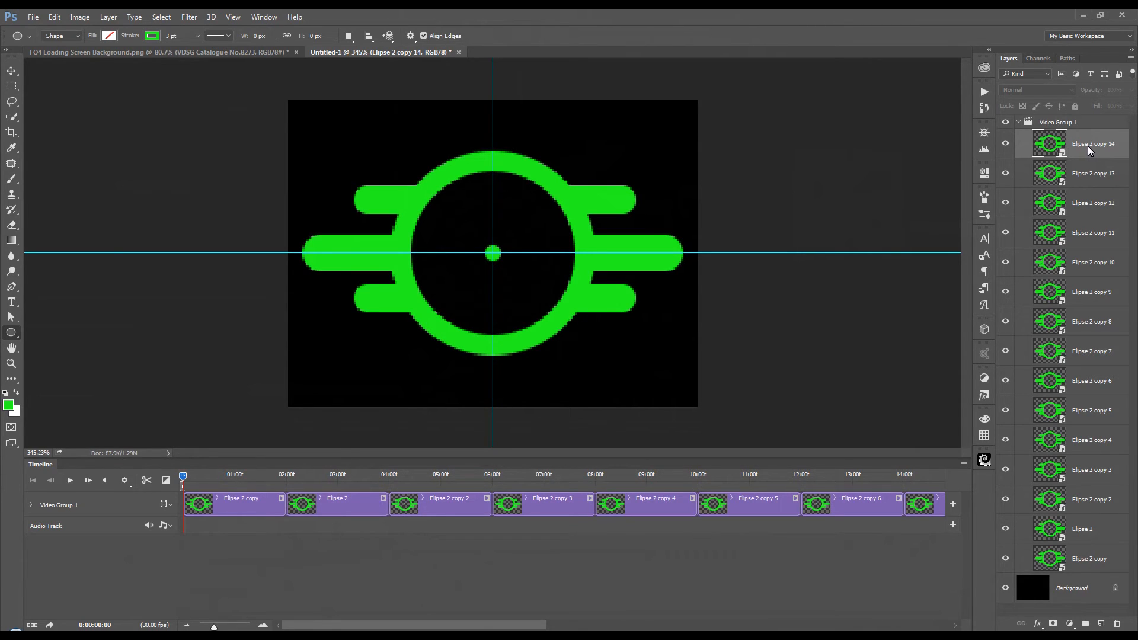
# Step: Convert Video Group 1 to a smart object and copy it into the FO4 Loading Screen Background.png document
pyautogui.click(1055, 123)
pyautogui.rightClick(1062, 123)
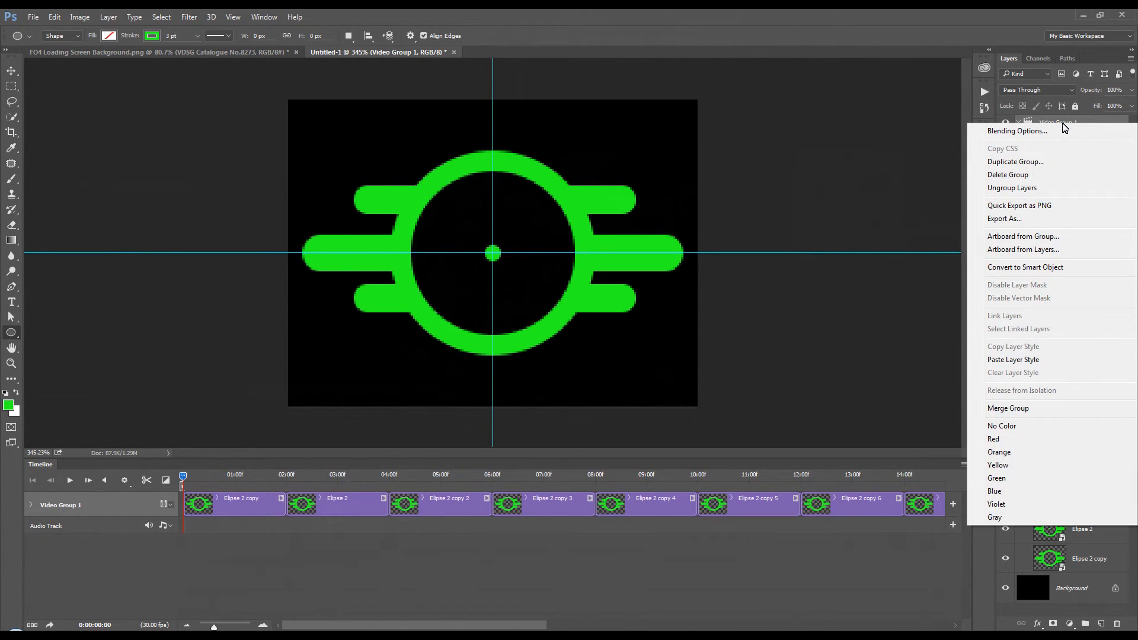
pyautogui.click(1071, 268)
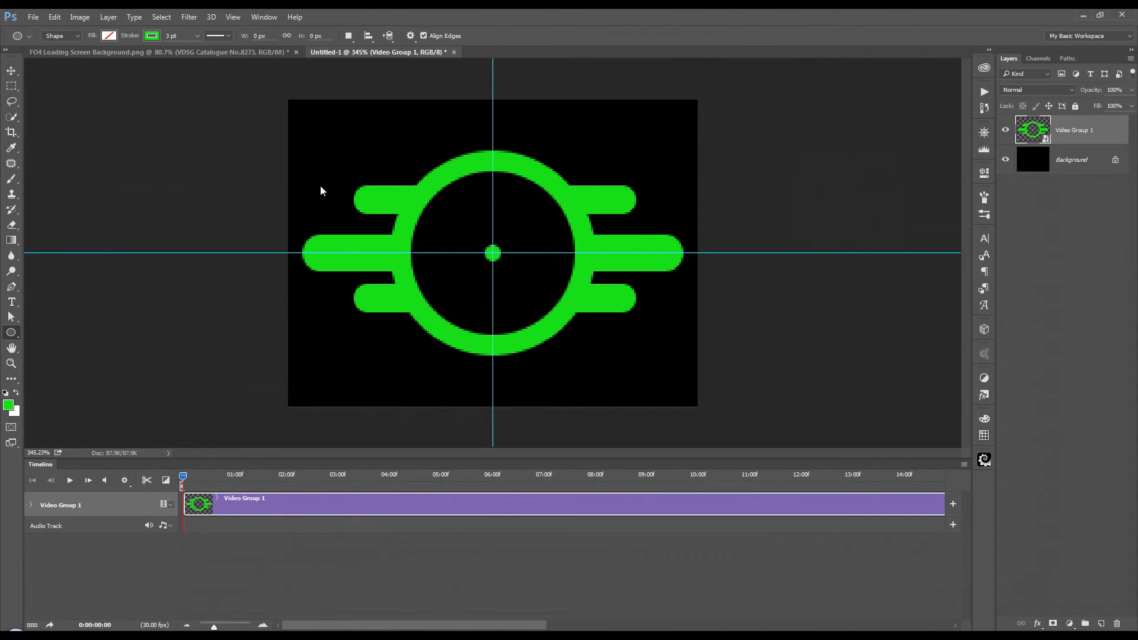
pyautogui.click(12, 72)
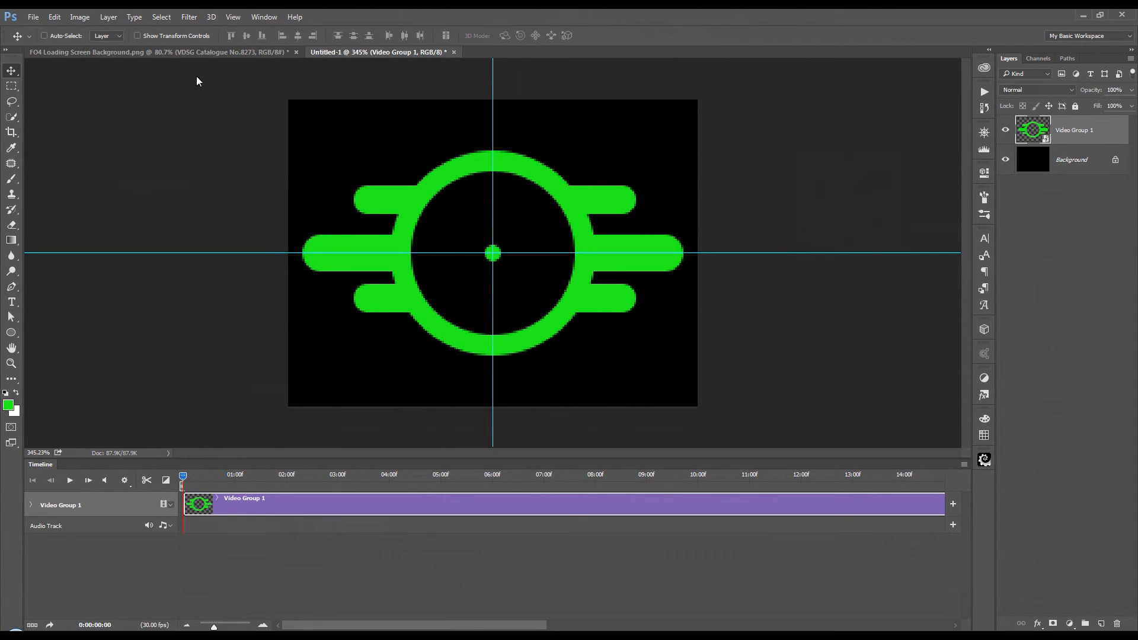
pyautogui.moveTo(1085, 130); pyautogui.dragTo(691, 279)
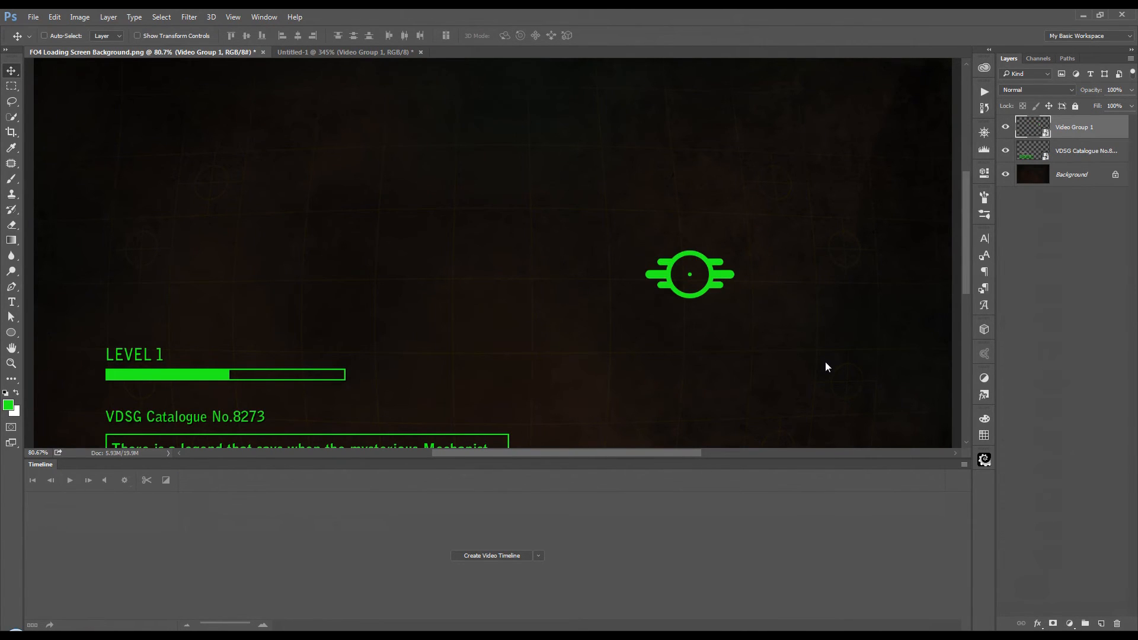
# Step: Create a video timeline for the loading screen and extend the VDSG Catalogue No.8273 clip to the 30-second end
pyautogui.click(491, 557)
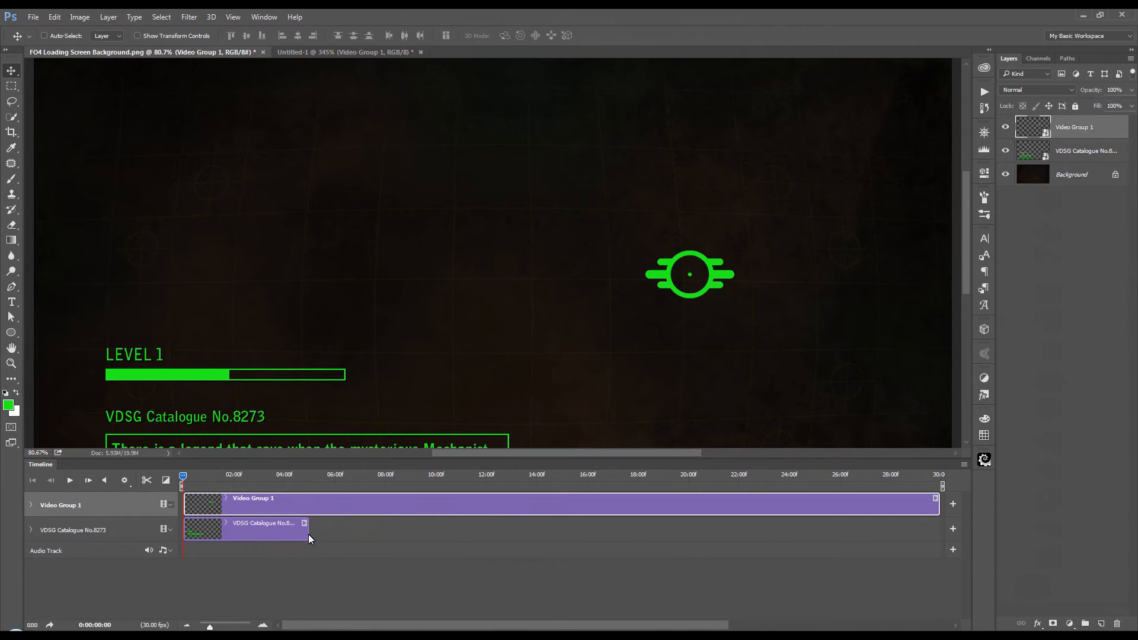
pyautogui.moveTo(308, 535); pyautogui.dragTo(348, 533)
pyautogui.moveTo(407, 532); pyautogui.dragTo(941, 543)
# Step: Move the Video Group 1 emblem to the lower-right corner of the loading screen image
pyautogui.moveTo(718, 462); pyautogui.dragTo(723, 525)
pyautogui.hotkey('ctrl', '0')
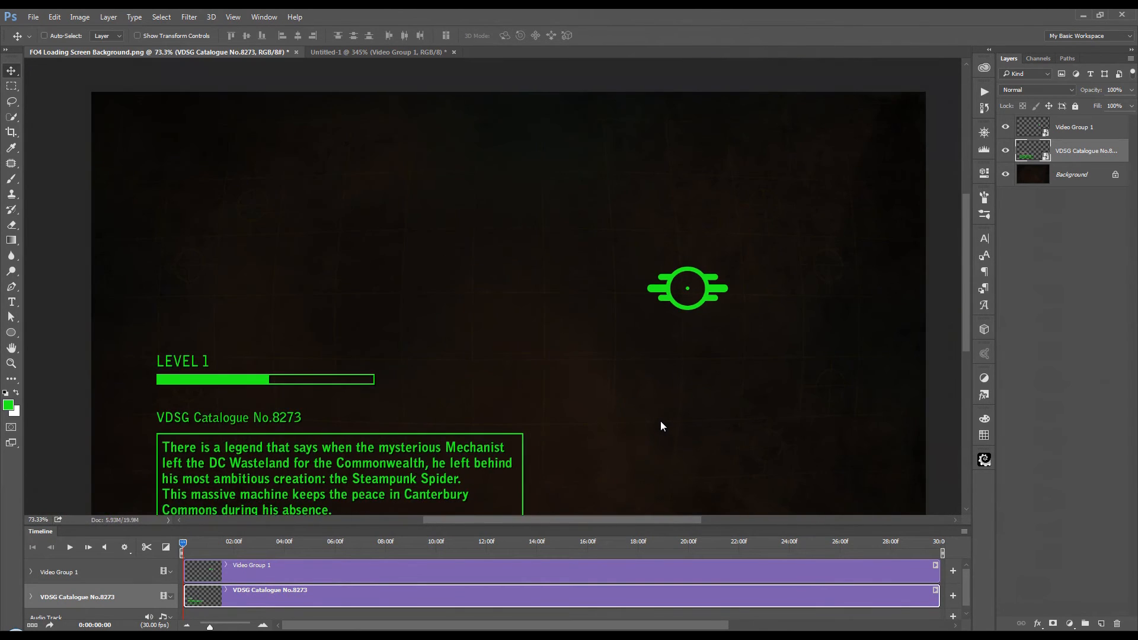
pyautogui.scroll(-3, 661, 422)
pyautogui.scroll(2, 660, 422)
pyautogui.scroll(-1, 661, 422)
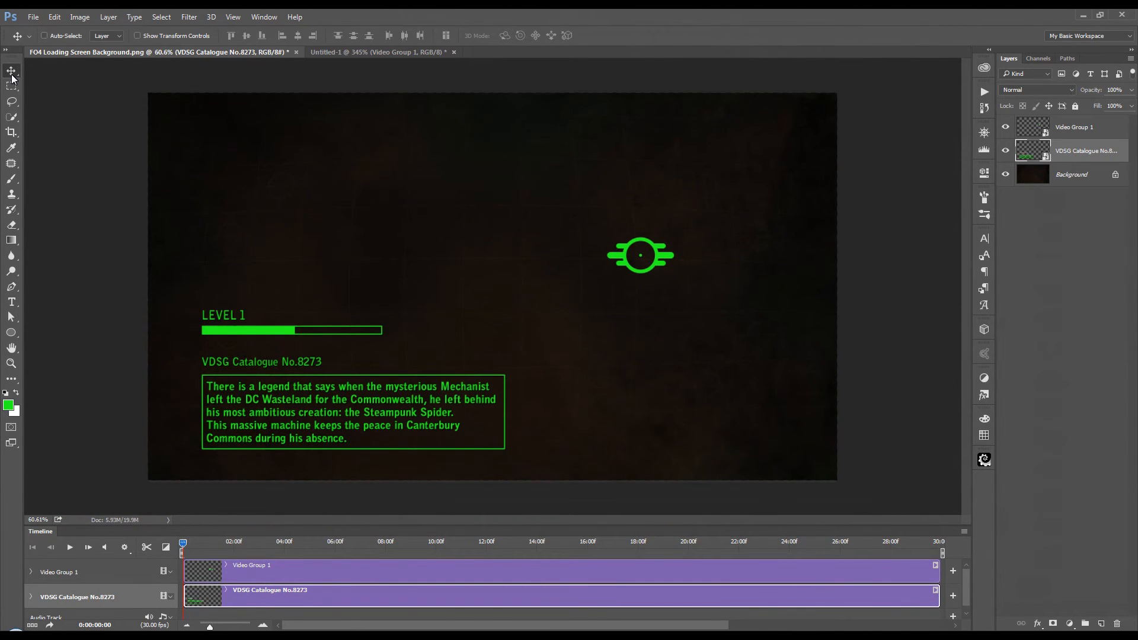
pyautogui.moveTo(635, 242); pyautogui.dragTo(659, 351)
pyautogui.hotkey('ctrl', 'z')
pyautogui.click(1088, 129)
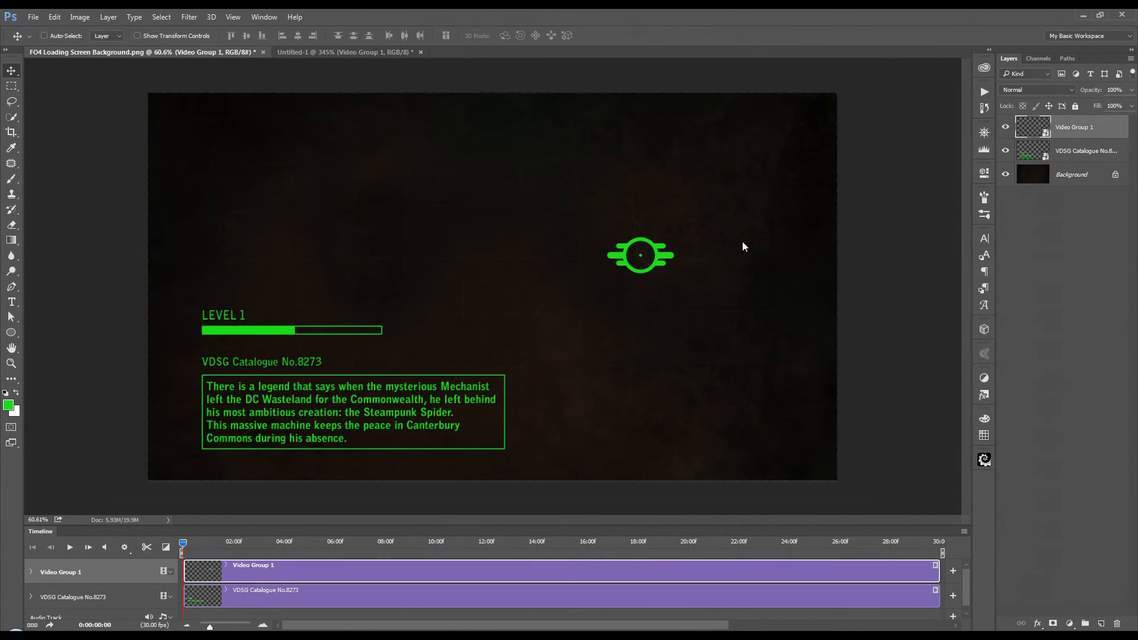
pyautogui.moveTo(648, 255); pyautogui.dragTo(777, 453)
# Step: Scale the emblem down to about 41% and place it at about X 1815 px, Y 1009 px
pyautogui.scroll(4, 826, 427)
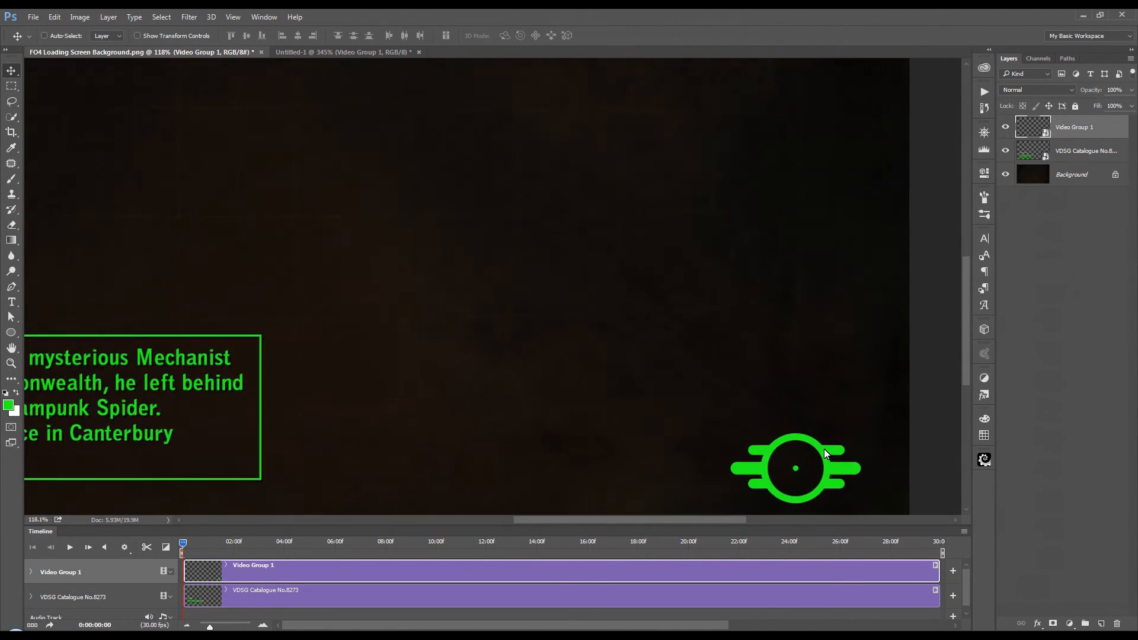
pyautogui.moveTo(791, 379); pyautogui.dragTo(682, 256)
pyautogui.press('ctrl')
pyautogui.hotkey('ctrl', 't')
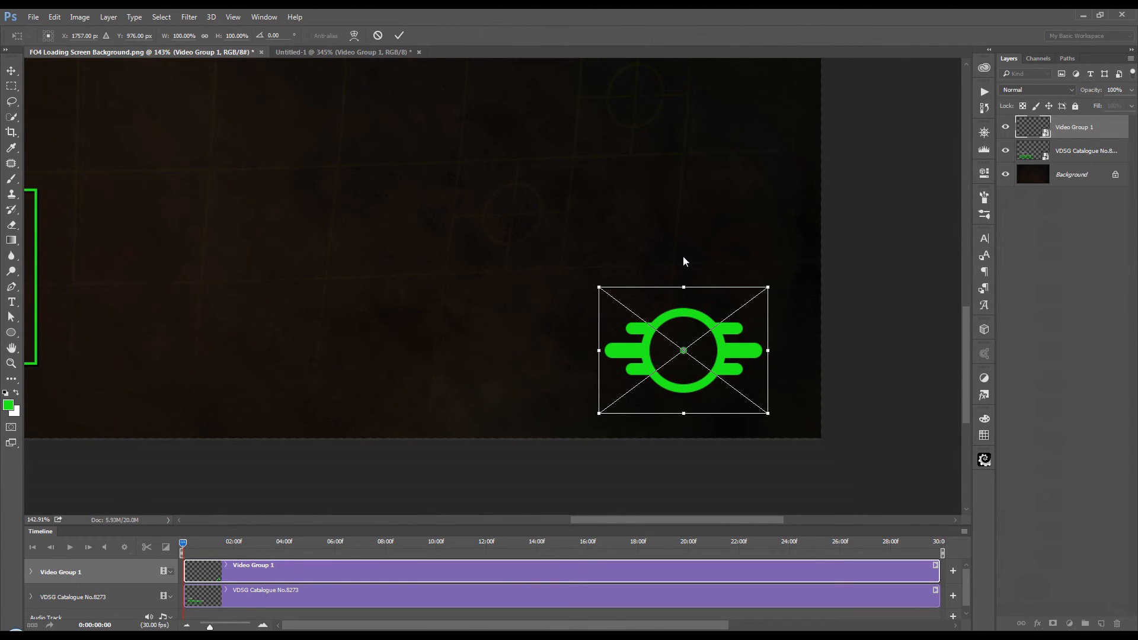
pyautogui.moveTo(600, 288); pyautogui.dragTo(691, 372)
pyautogui.moveTo(757, 388); pyautogui.dragTo(756, 379)
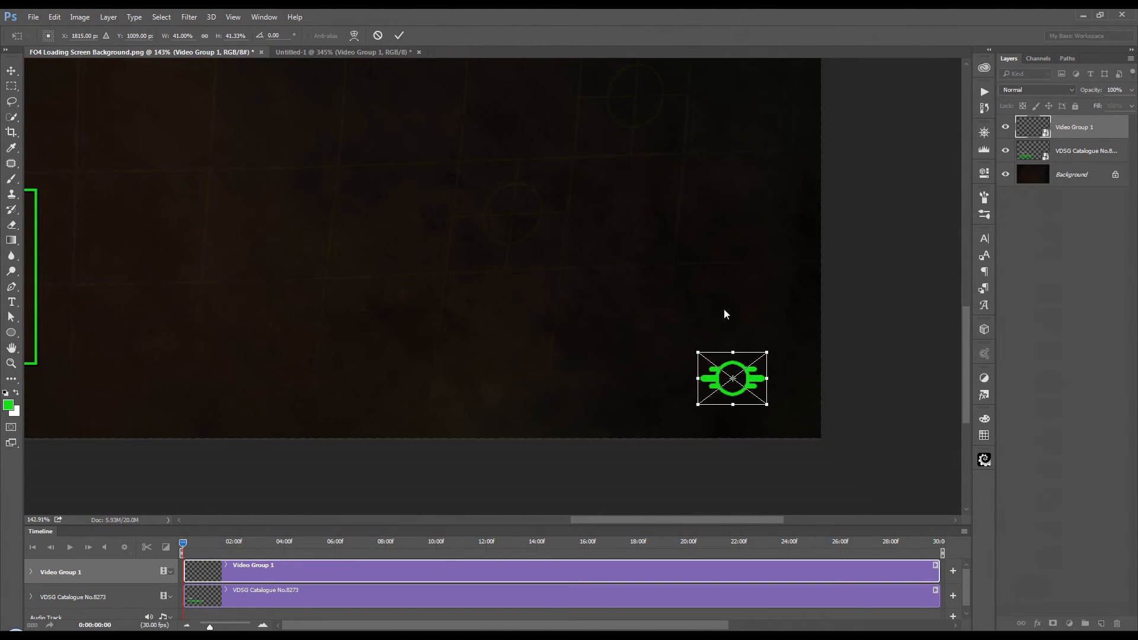
pyautogui.click(400, 36)
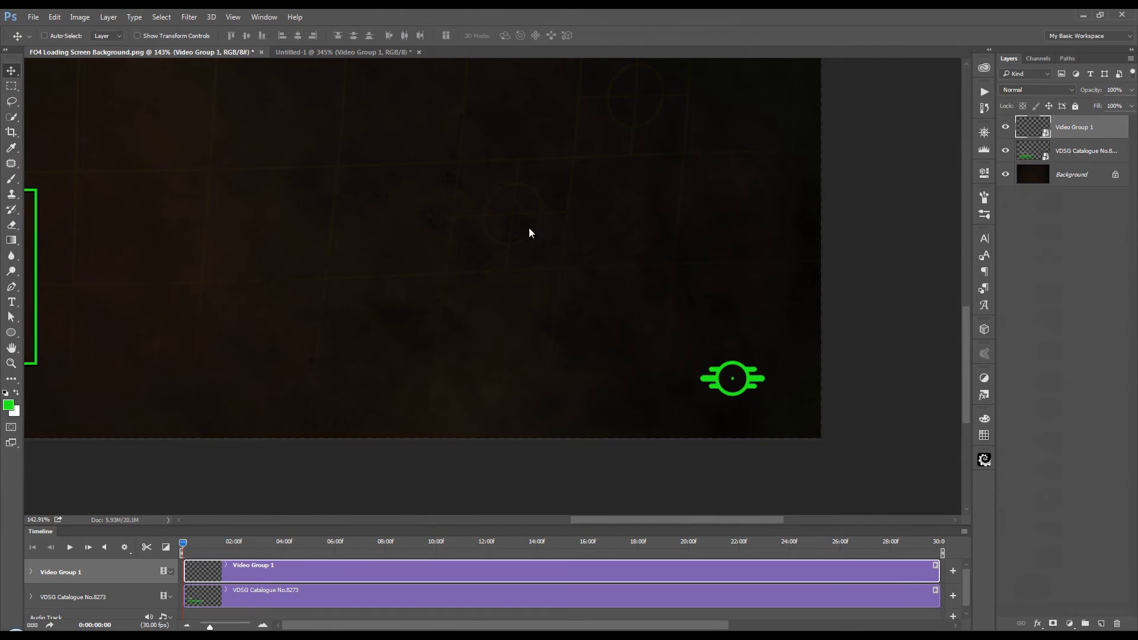
# Step: Play the whole loading screen to check the small emblem's animation, and stop the playback
pyautogui.hotkey('ctrl', '-')
pyautogui.hotkey('ctrl', '-')
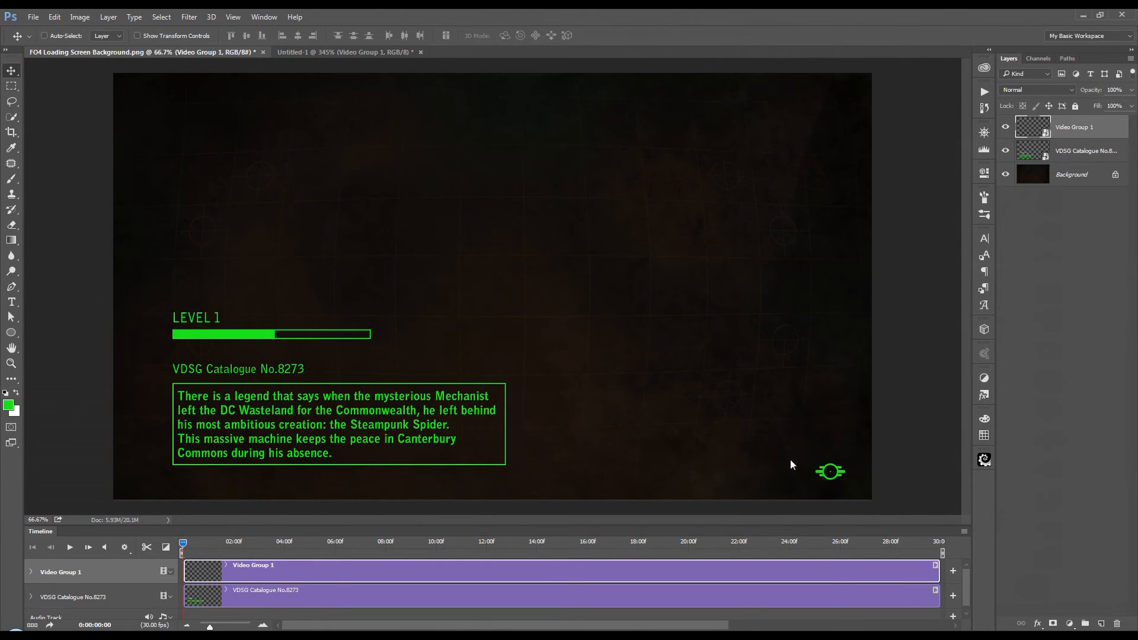
pyautogui.click(71, 549)
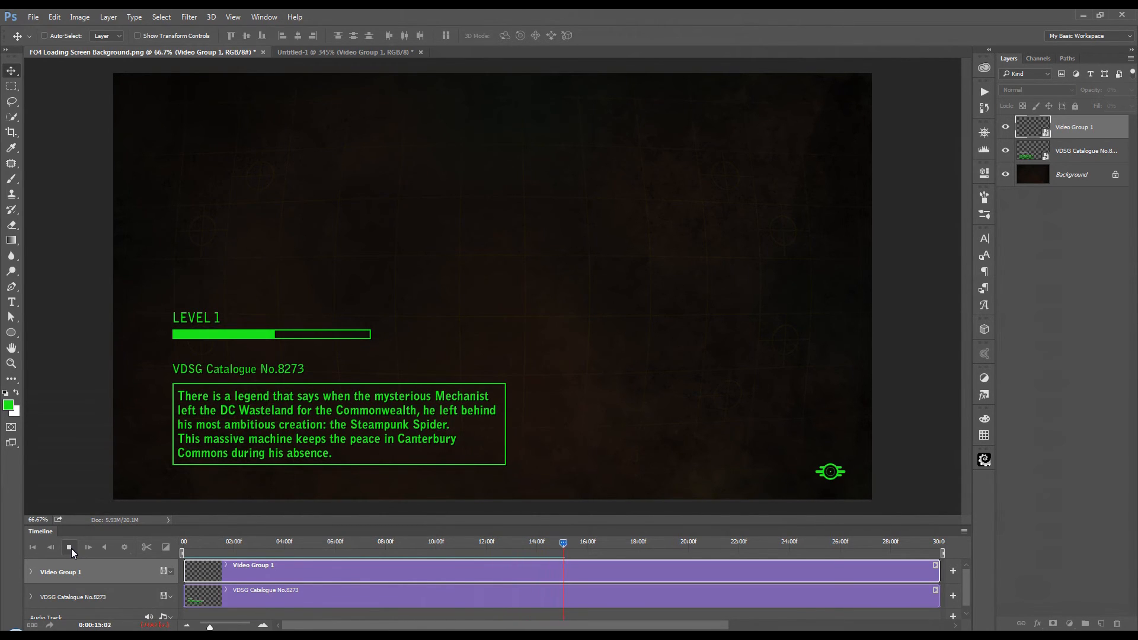
pyautogui.click(71, 549)
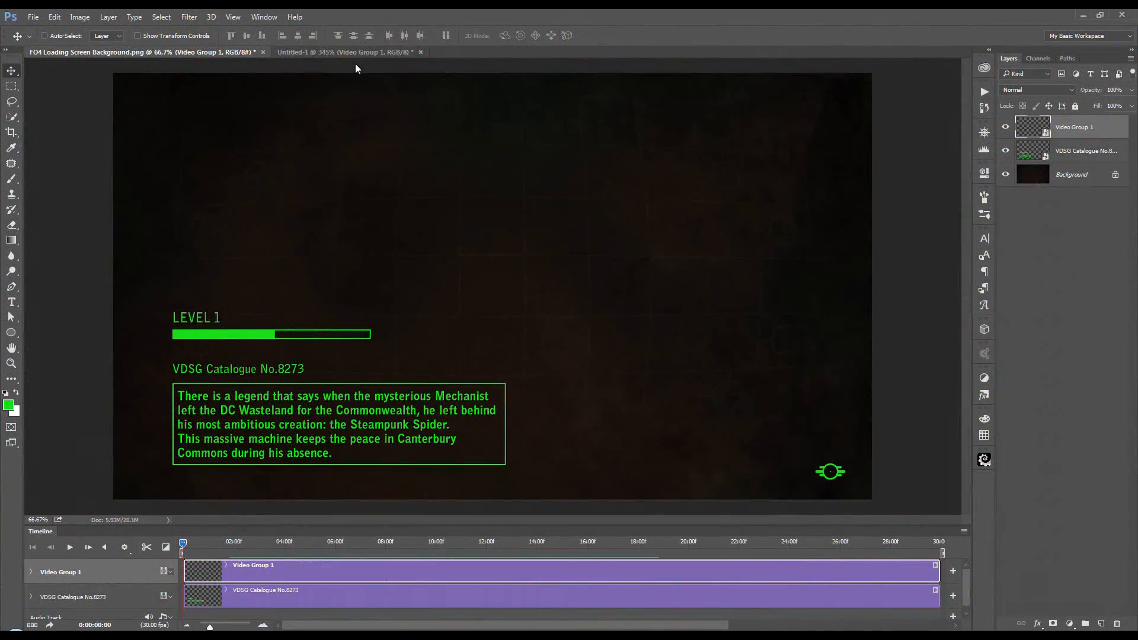
# Step: Close the Untitled-1 emblem document without saving its changes
pyautogui.click(368, 53)
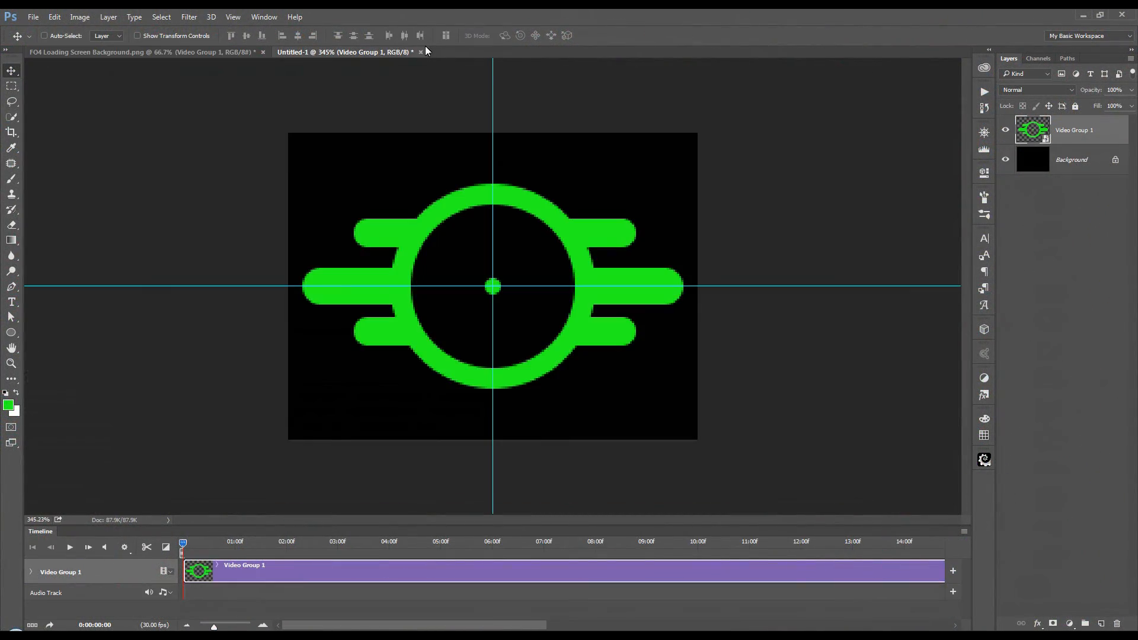
pyautogui.click(420, 53)
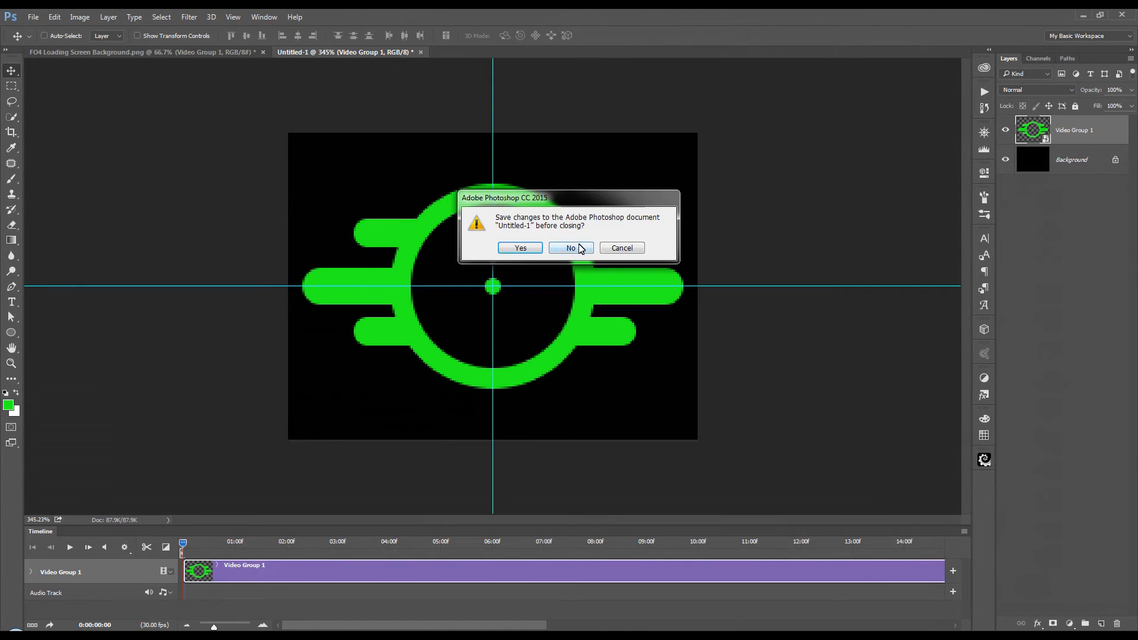
pyautogui.click(578, 248)
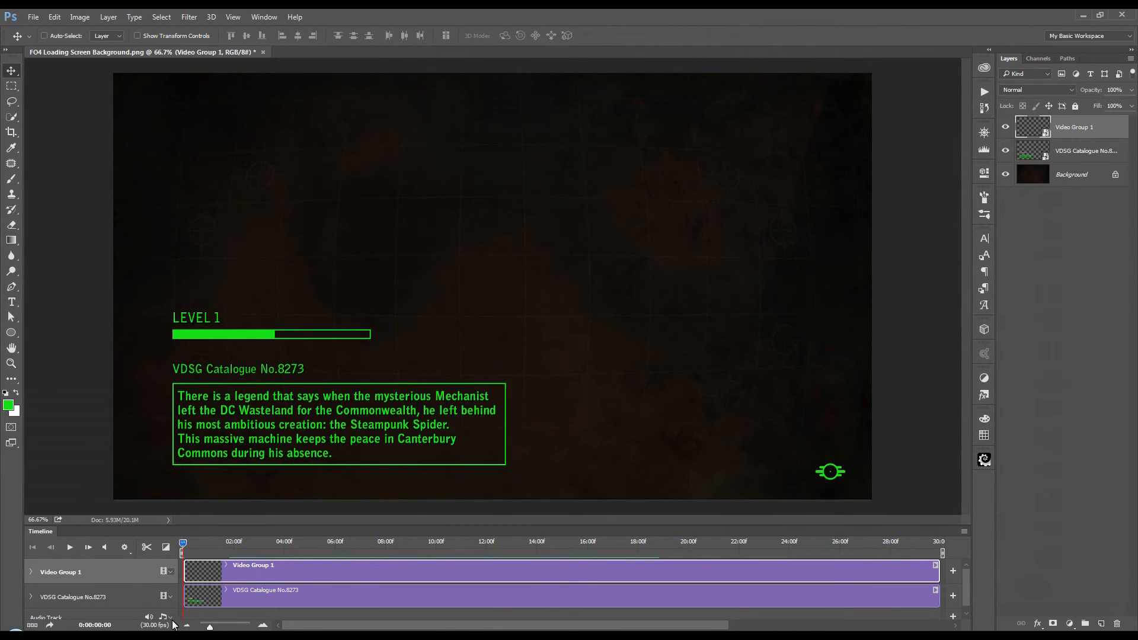
# Step: Open Spider Thing.psd from Bridge and copy its 3D spider layer into the loading screen document in Photoshop
pyautogui.hotkey('alt', 'Tab')
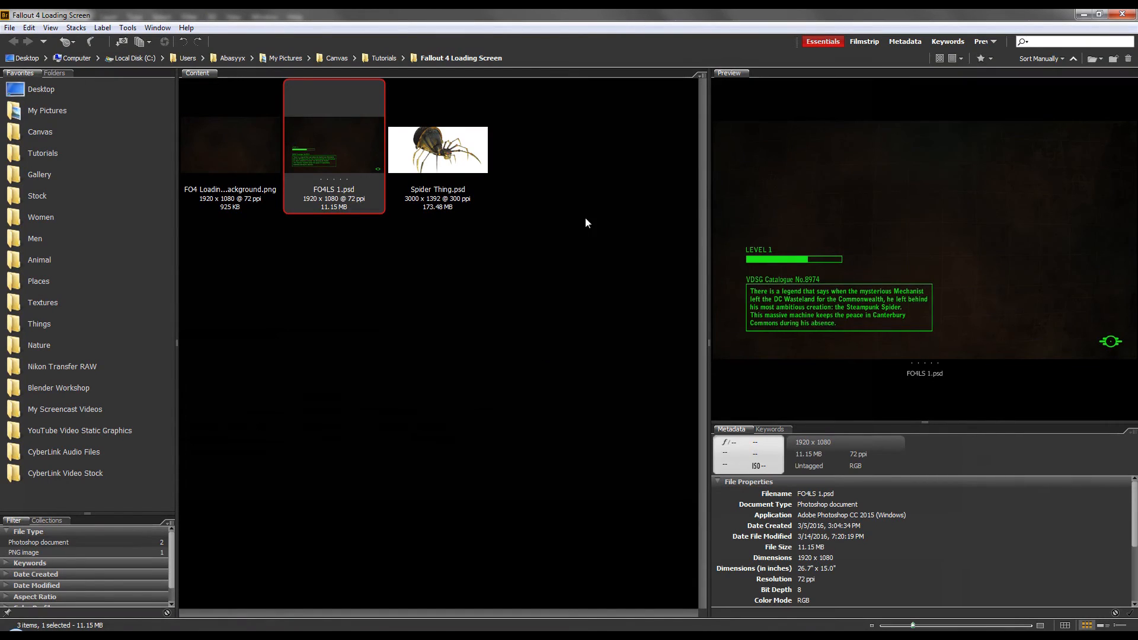
pyautogui.click(446, 161)
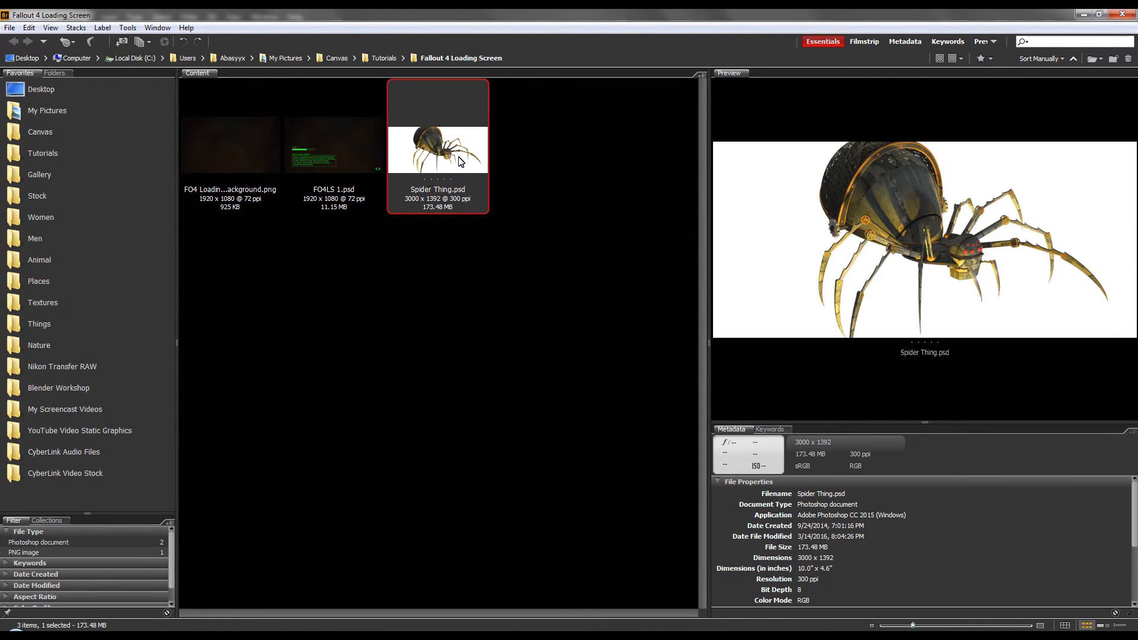
pyautogui.hotkey('alt', 'Tab')
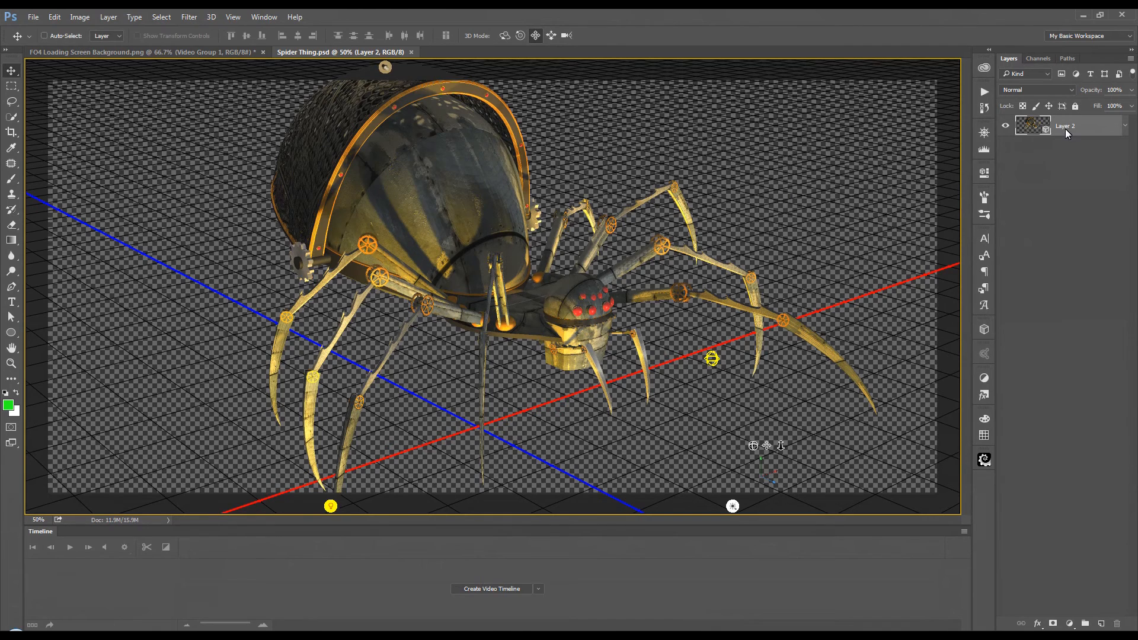
pyautogui.moveTo(1080, 123); pyautogui.dragTo(522, 265)
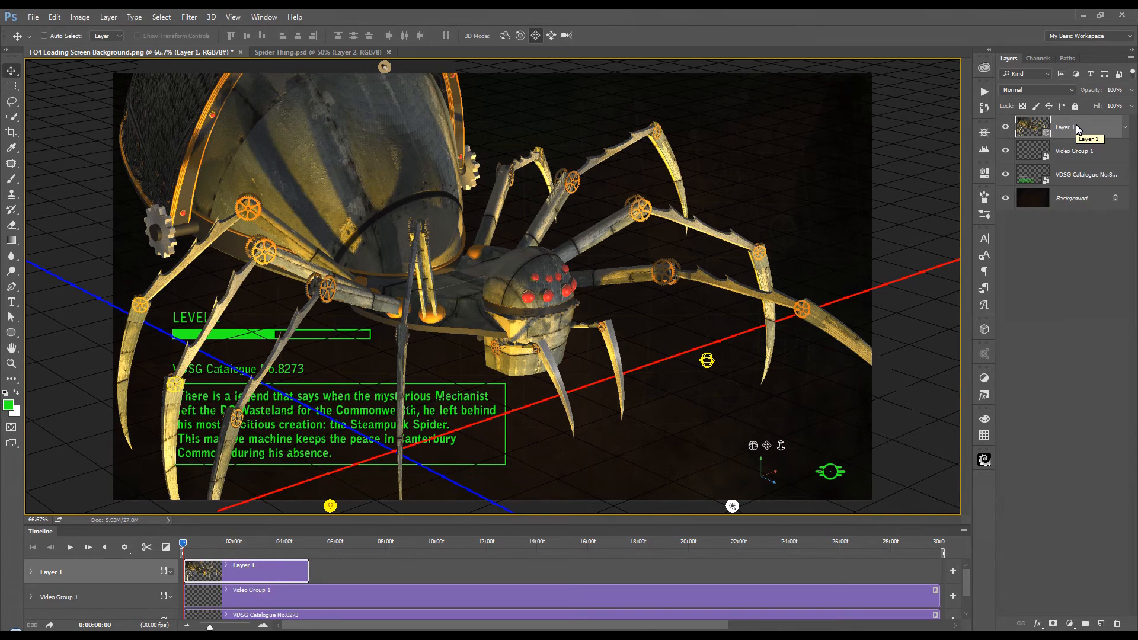
# Step: Place the spider layer directly above the Background and extend its clip to the 30-second end of the timeline
pyautogui.moveTo(1085, 127); pyautogui.dragTo(1082, 181)
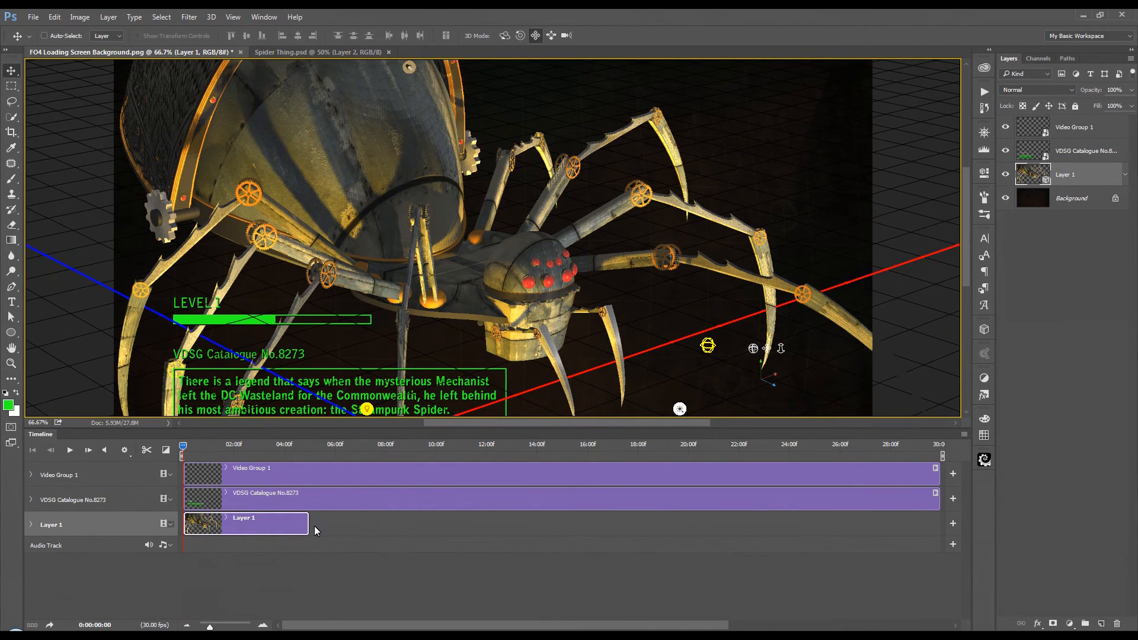
pyautogui.moveTo(308, 529); pyautogui.dragTo(948, 527)
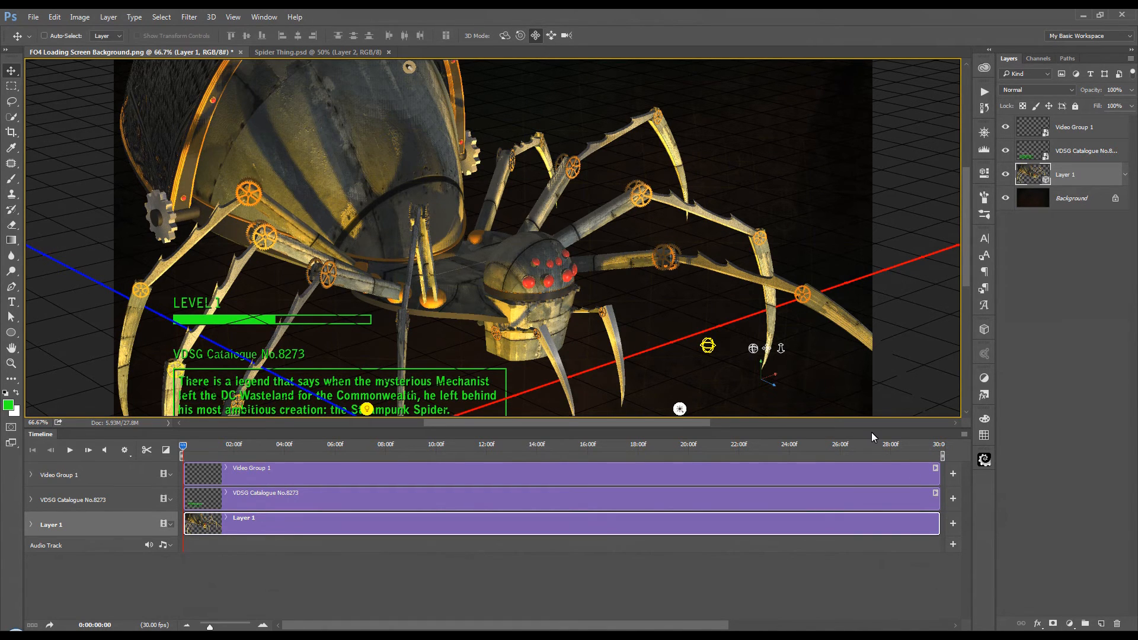
pyautogui.moveTo(873, 429); pyautogui.dragTo(880, 556)
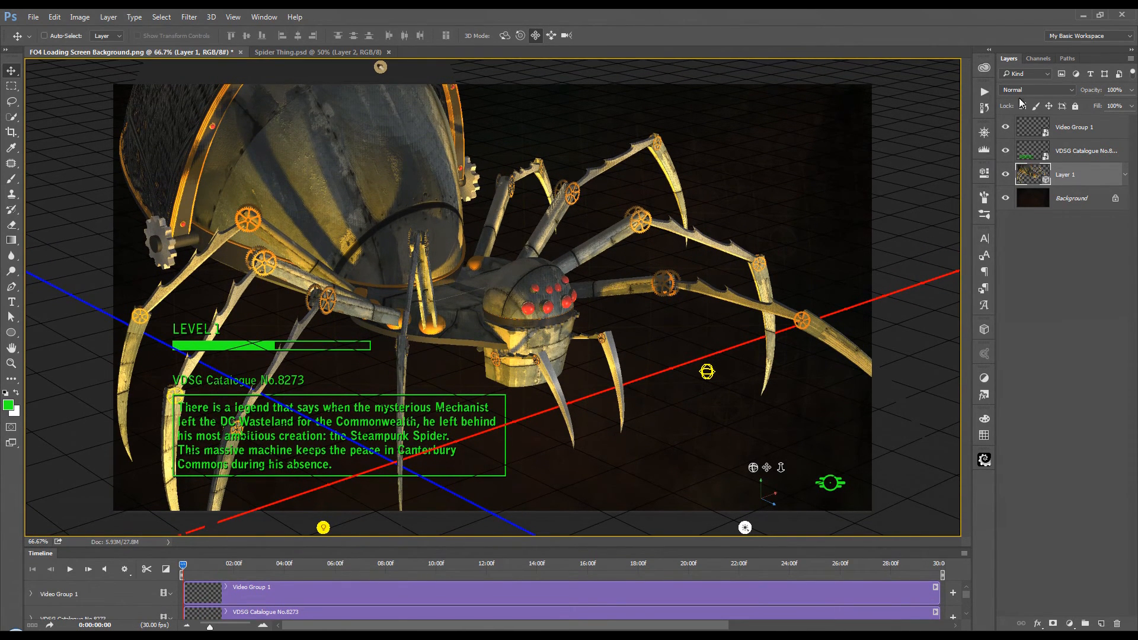
# Step: Switch to the 3D workspace and collapse the My Steampunk Spider group in the scene list
pyautogui.click(1130, 40)
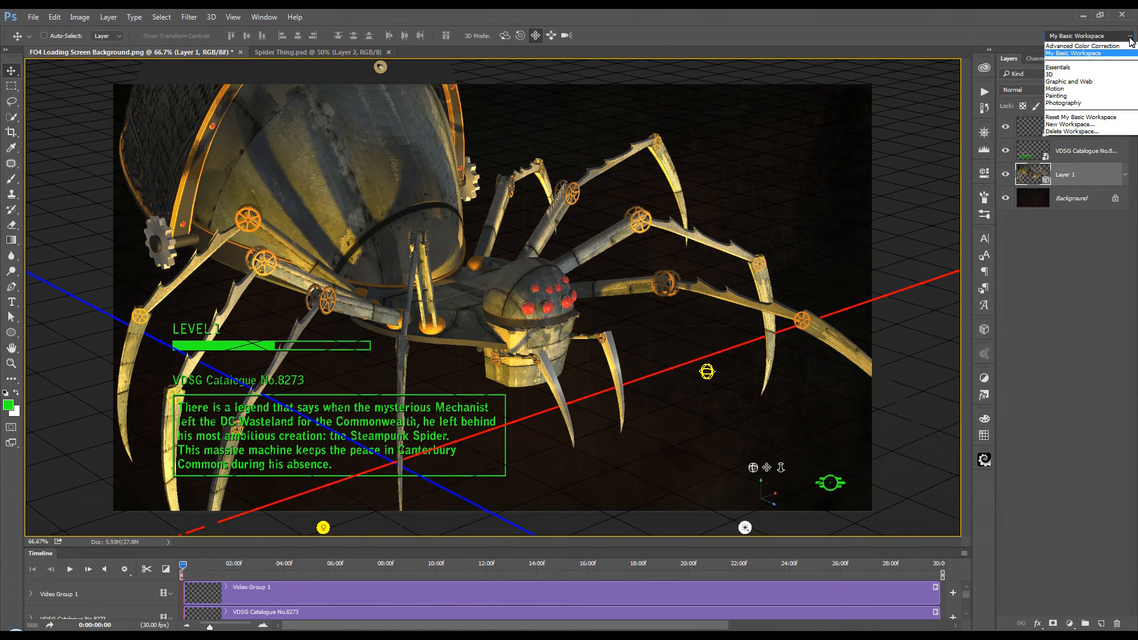
pyautogui.click(1076, 74)
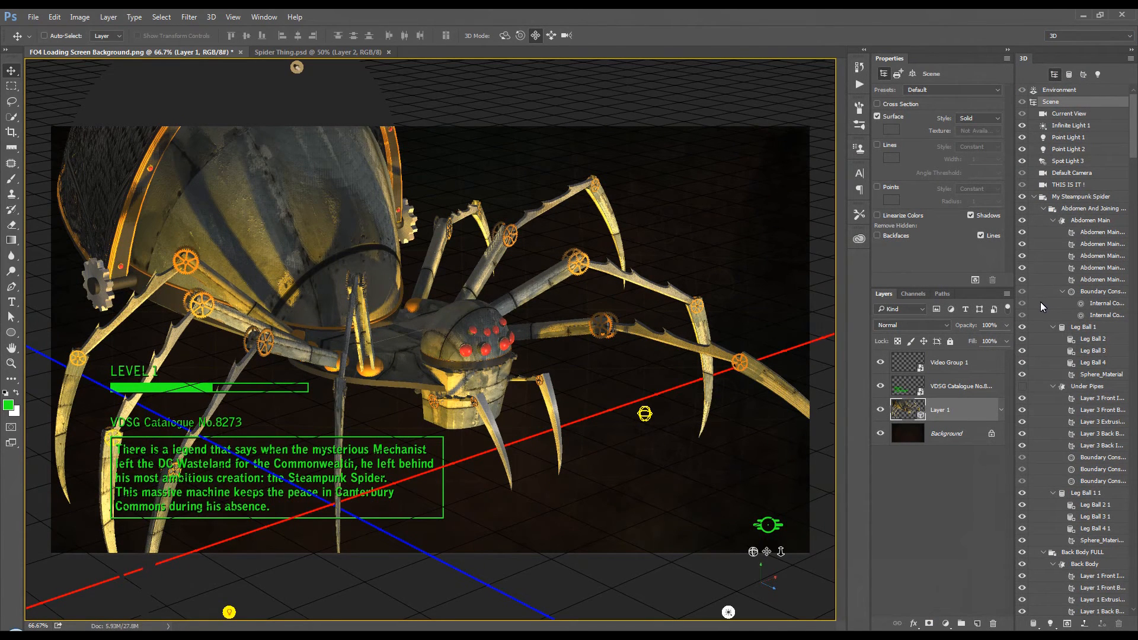
pyautogui.click(1035, 197)
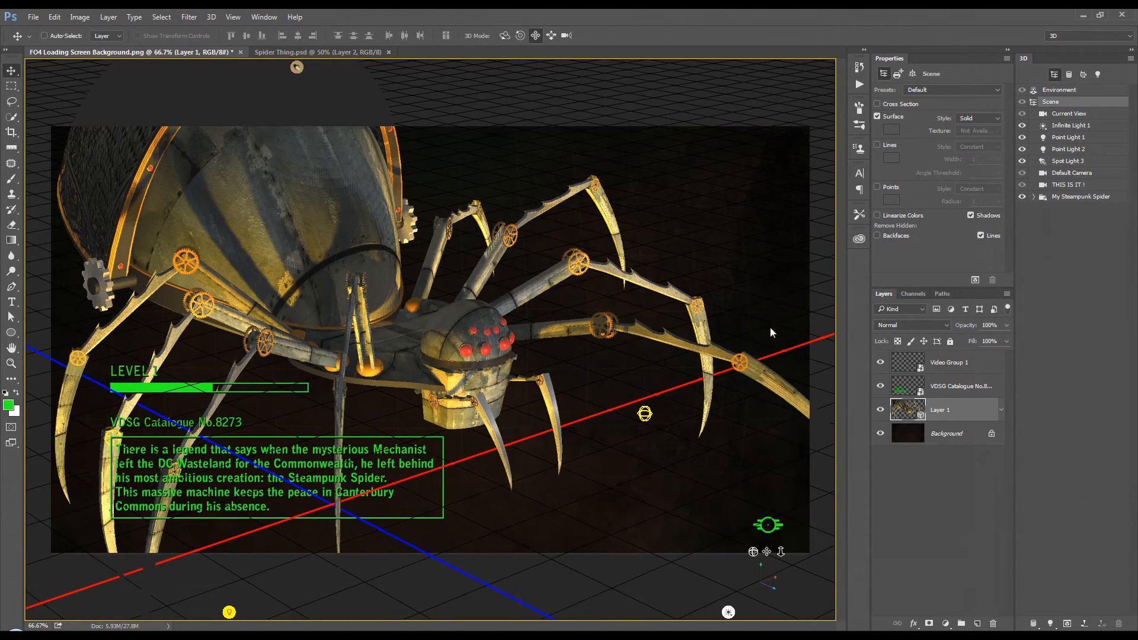
# Step: Reposition the Current View camera by orbiting, sliding and panning until the whole spider faces forward beside the catalogue text
pyautogui.click(1081, 116)
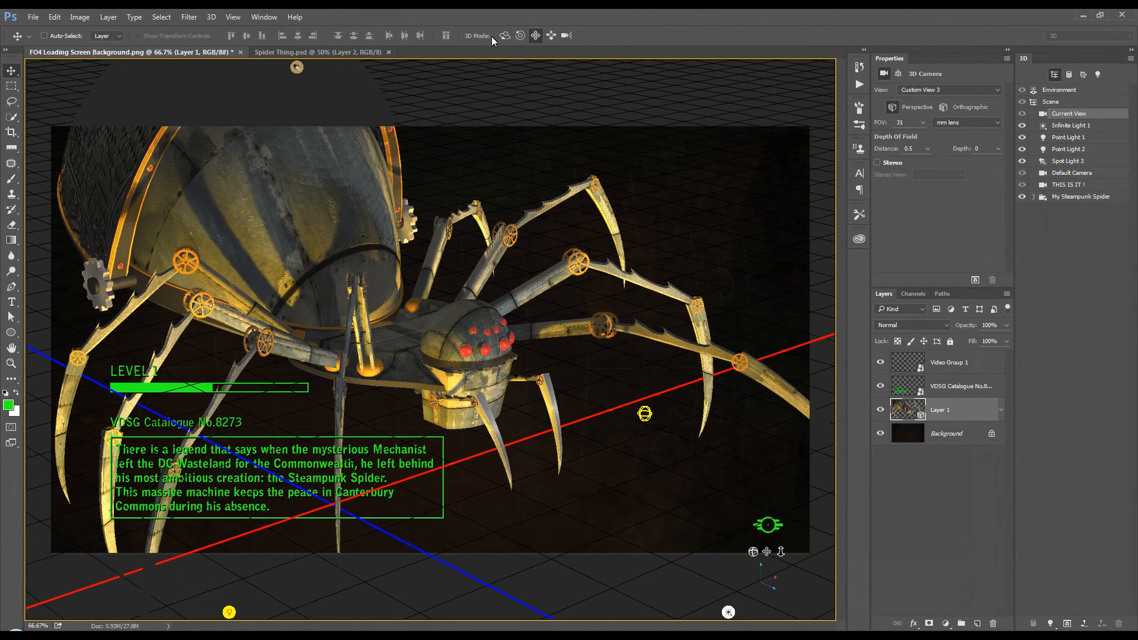
pyautogui.moveTo(713, 207); pyautogui.dragTo(592, 194)
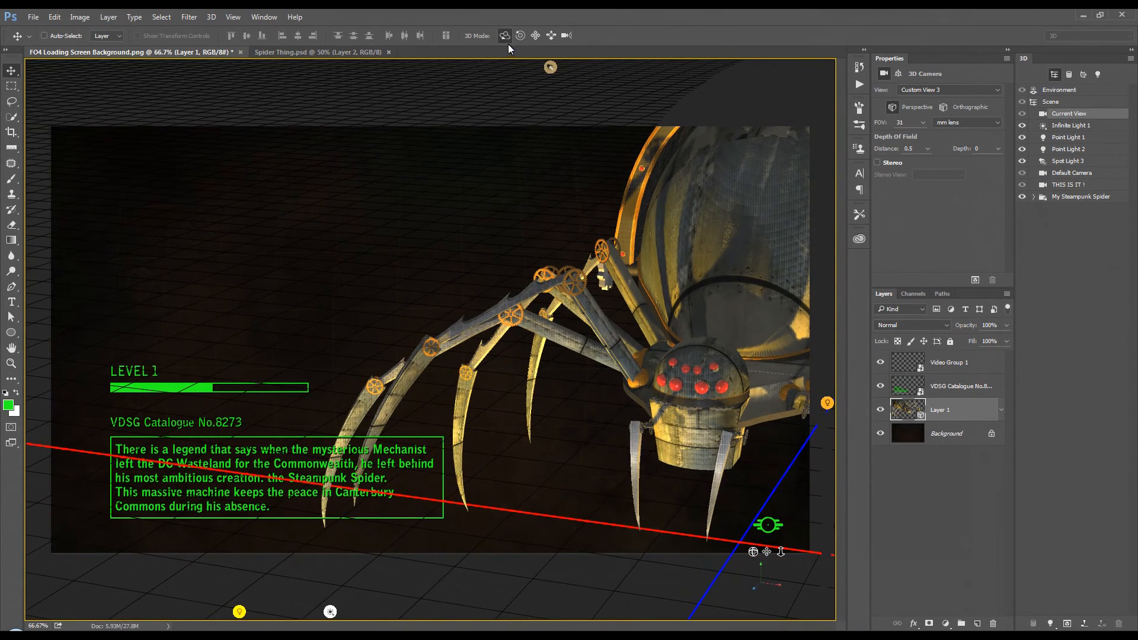
pyautogui.click(552, 34)
pyautogui.moveTo(535, 202); pyautogui.dragTo(467, 189)
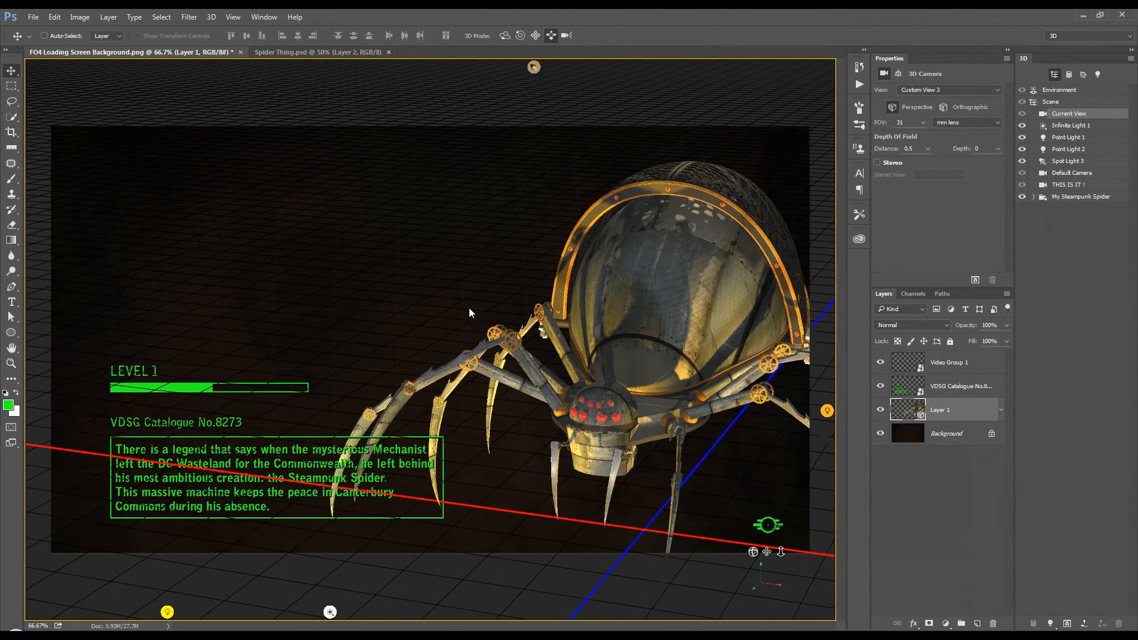
pyautogui.moveTo(463, 283); pyautogui.dragTo(420, 226)
pyautogui.click(535, 37)
pyautogui.click(505, 36)
pyautogui.moveTo(468, 169); pyautogui.dragTo(492, 146)
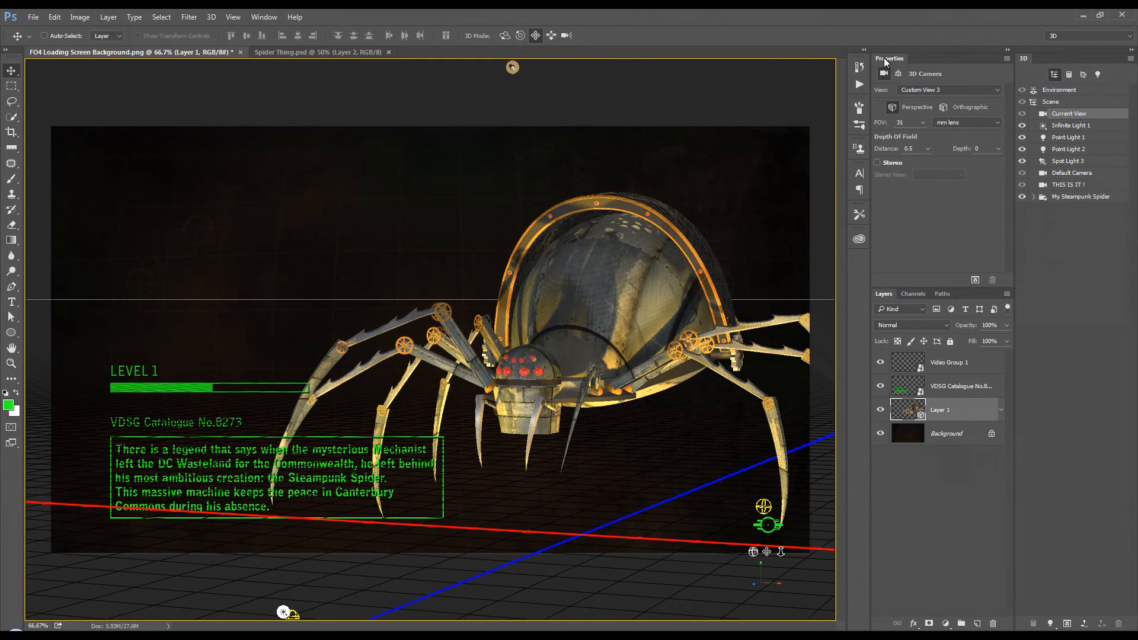
# Step: Save the current camera position as a 3D view named Custom View 3
pyautogui.click(997, 91)
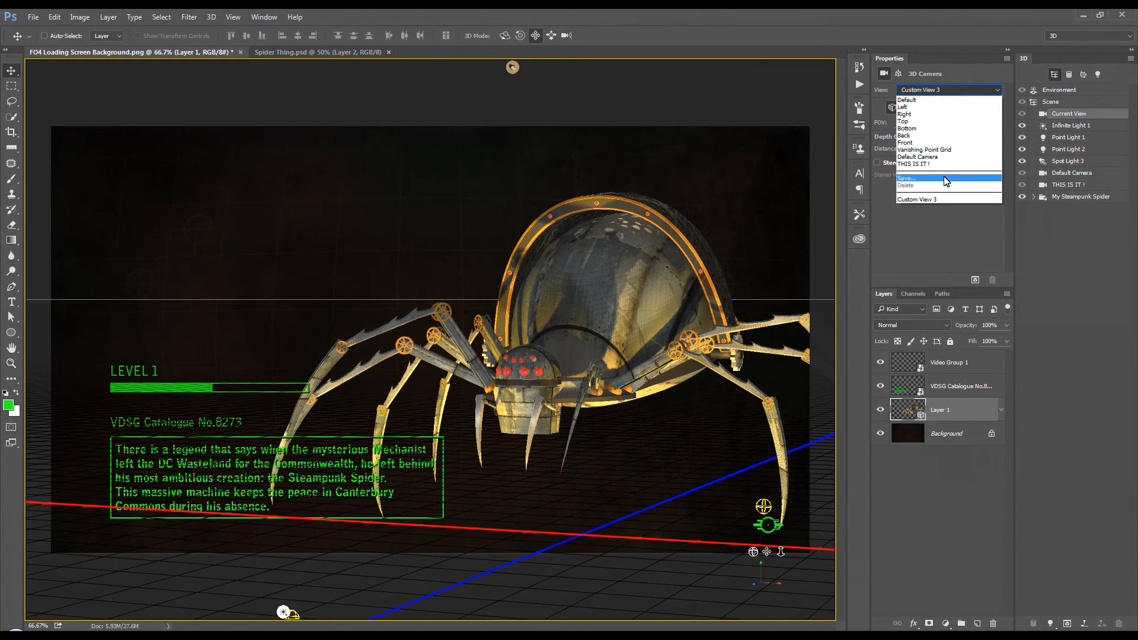
pyautogui.click(945, 178)
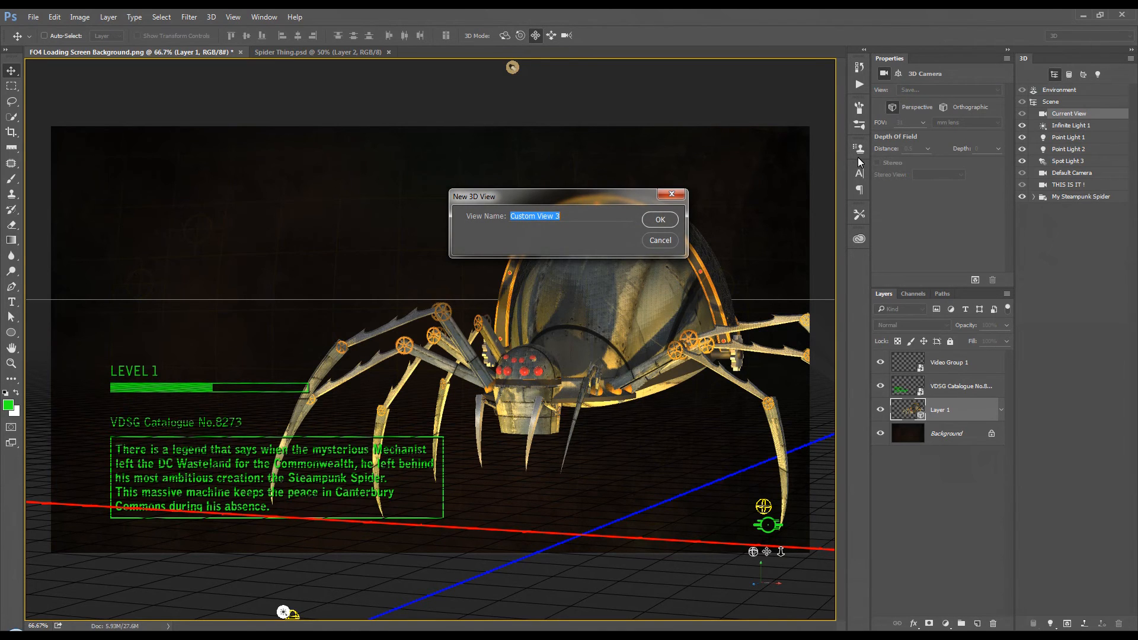
pyautogui.click(661, 220)
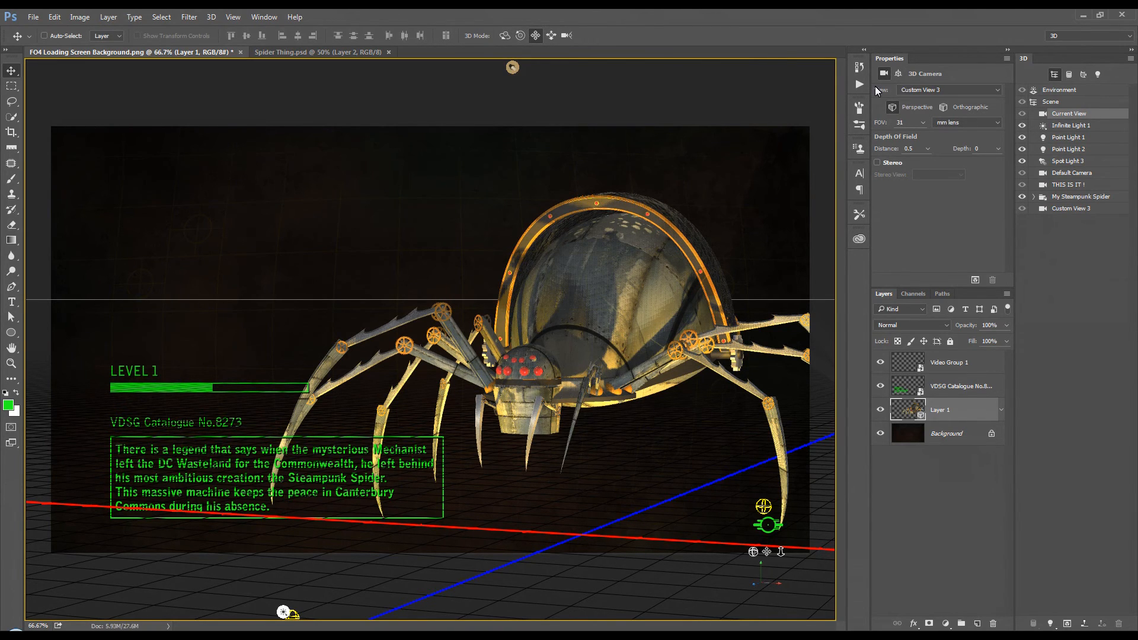
# Step: Switch the 3D camera to the Top view and frame the spider closely from above
pyautogui.click(996, 94)
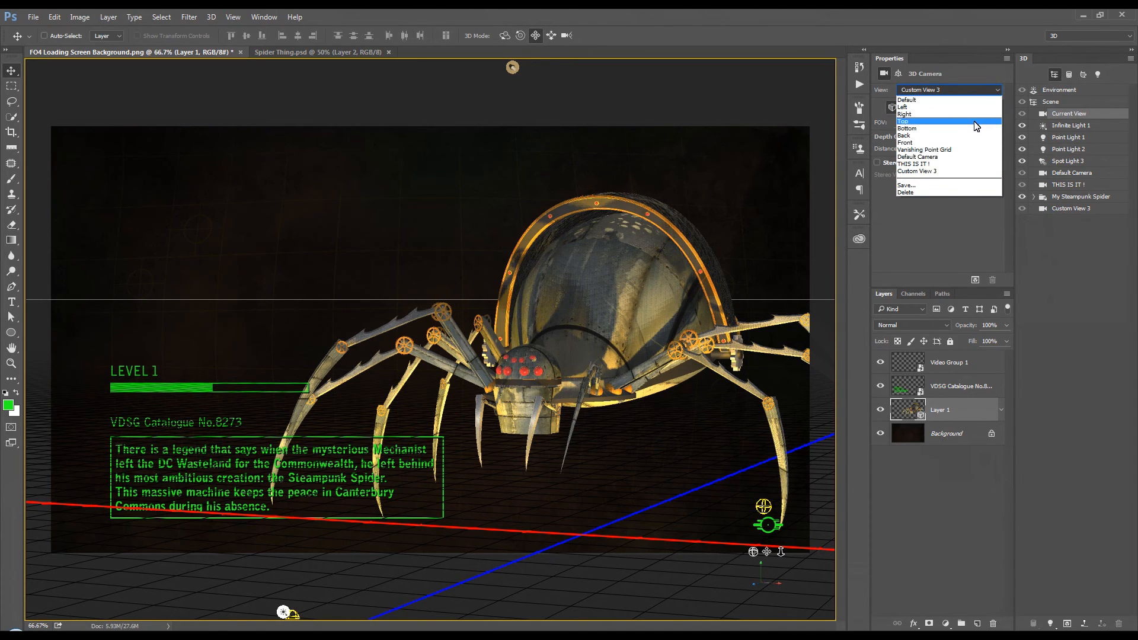
pyautogui.click(974, 122)
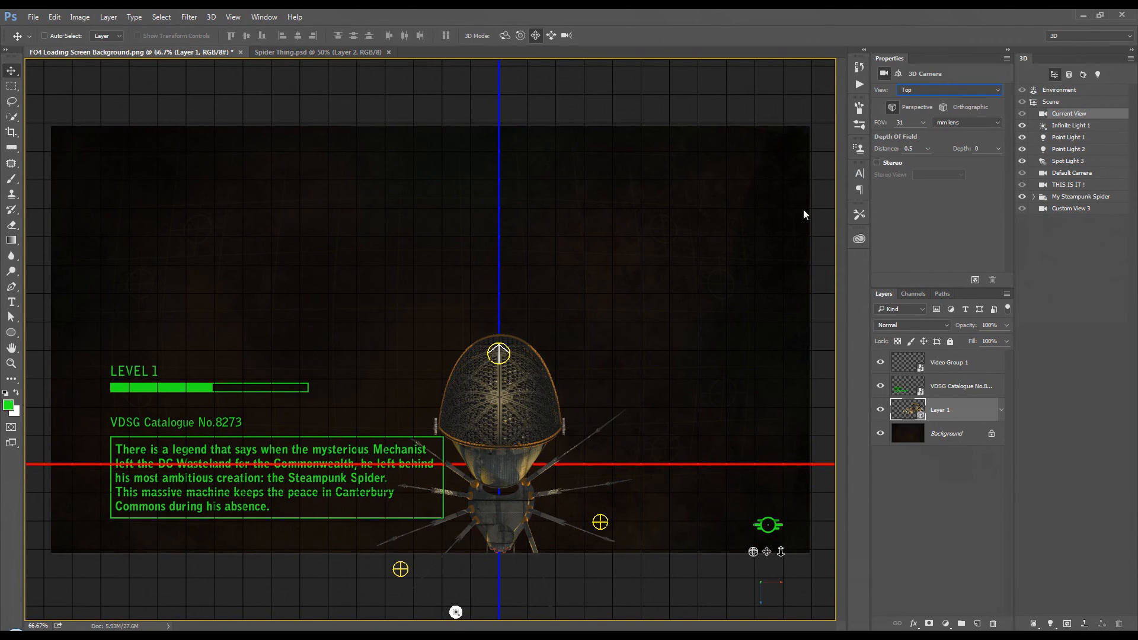
pyautogui.click(535, 36)
pyautogui.moveTo(629, 318); pyautogui.dragTo(667, 247)
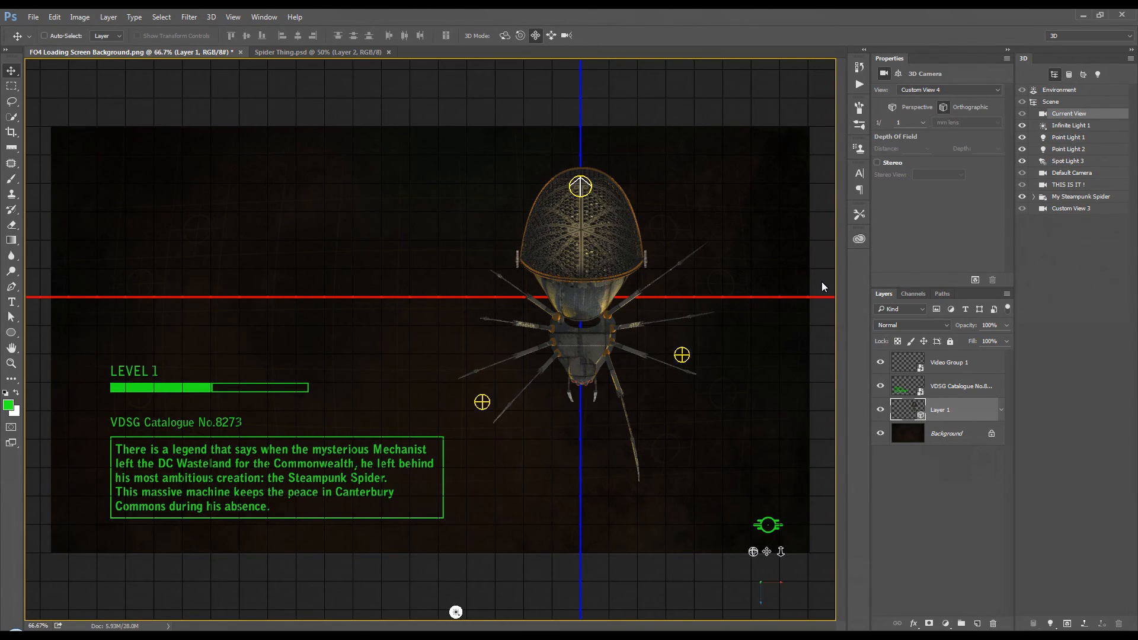
pyautogui.scroll(3, 821, 285)
pyautogui.scroll(2, 822, 287)
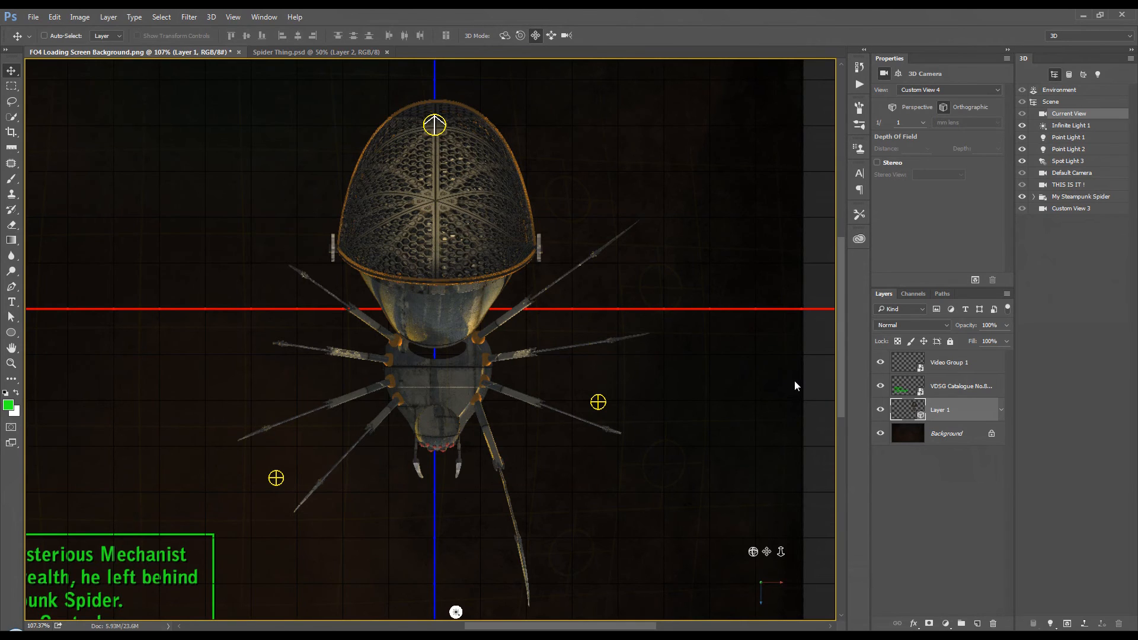
# Step: Show the timeline and move the My Steampunk Spider group to about X -1.78 and Z -1.02
pyautogui.click(1075, 197)
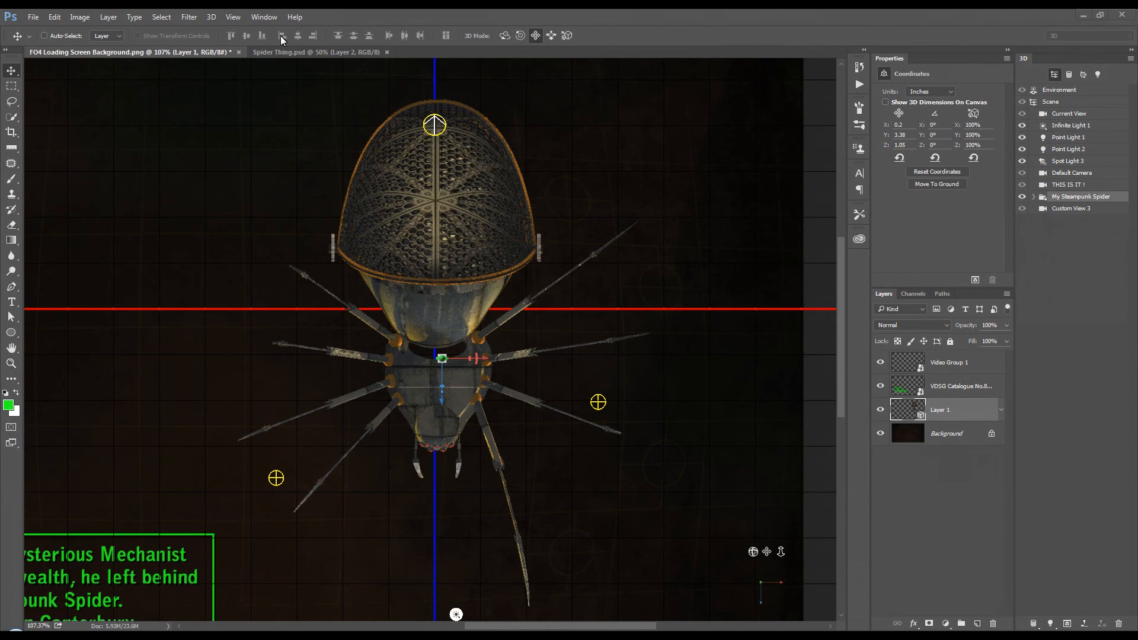
pyautogui.click(266, 18)
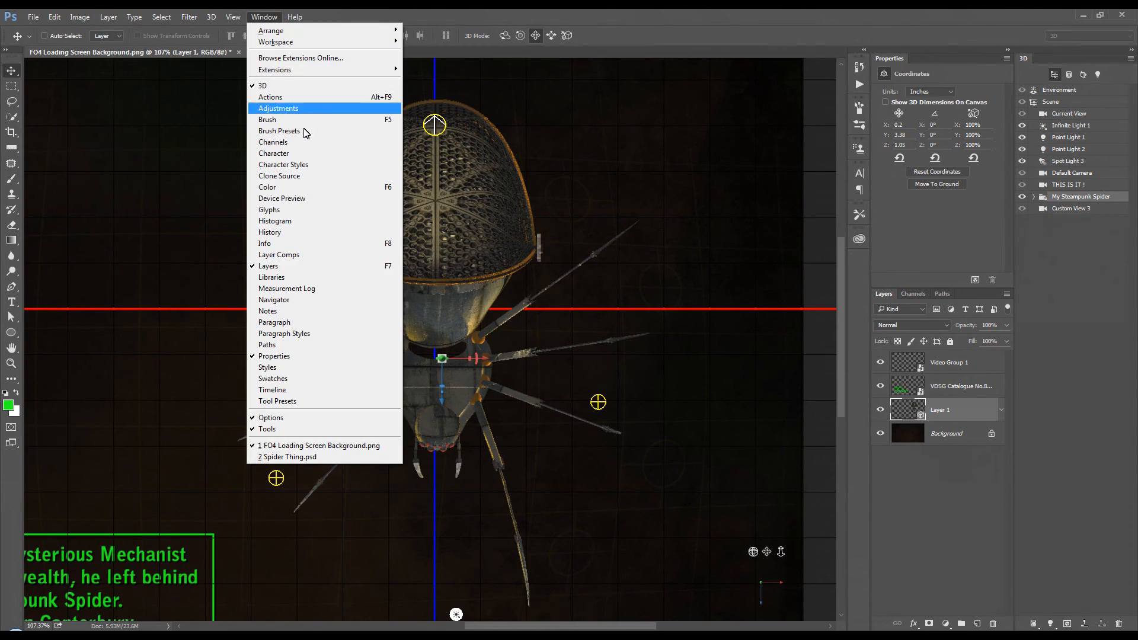
pyautogui.click(306, 389)
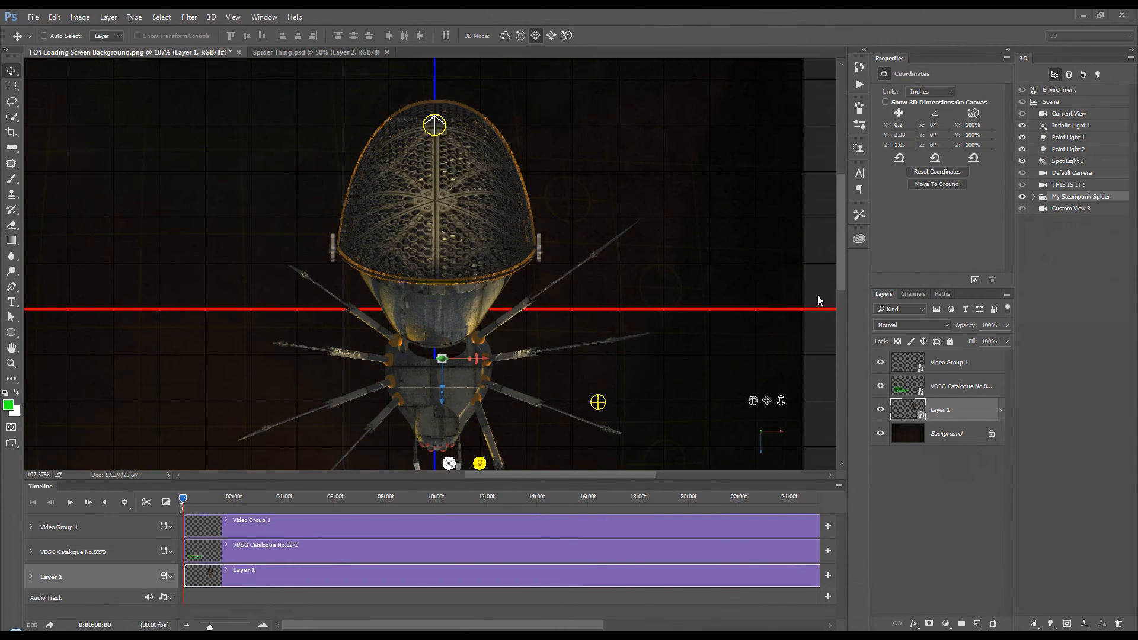
pyautogui.moveTo(810, 281); pyautogui.dragTo(777, 255)
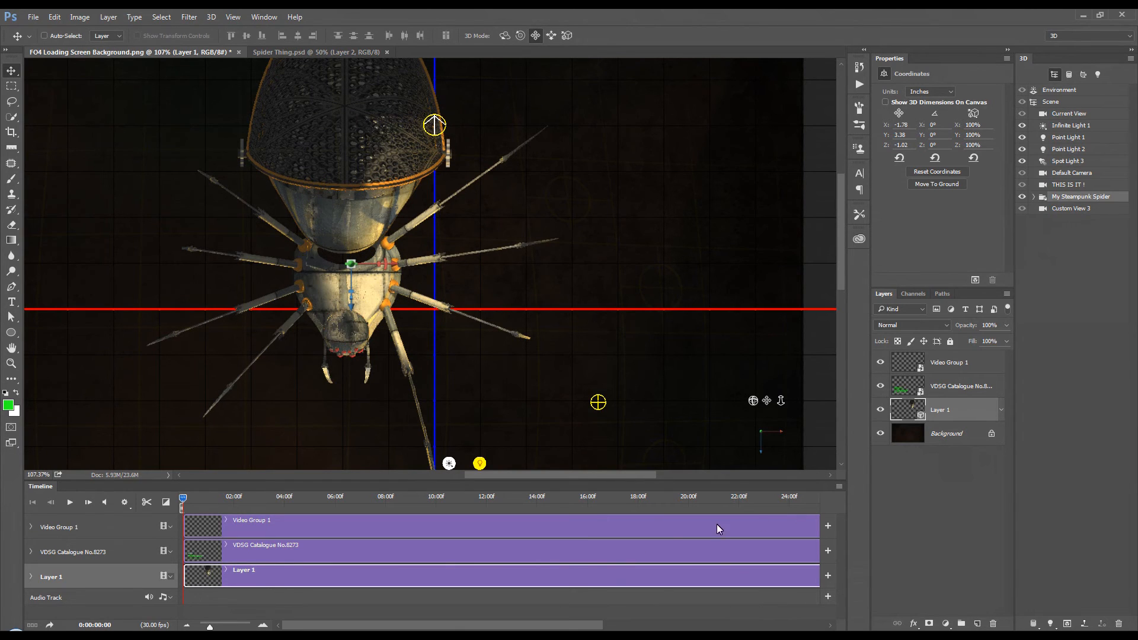
# Step: Start keyframing My Steampunk Spider under Layer 1's 3D Meshes at 0 seconds and move the playhead to 10 seconds
pyautogui.moveTo(435, 626); pyautogui.dragTo(405, 628)
pyautogui.click(31, 577)
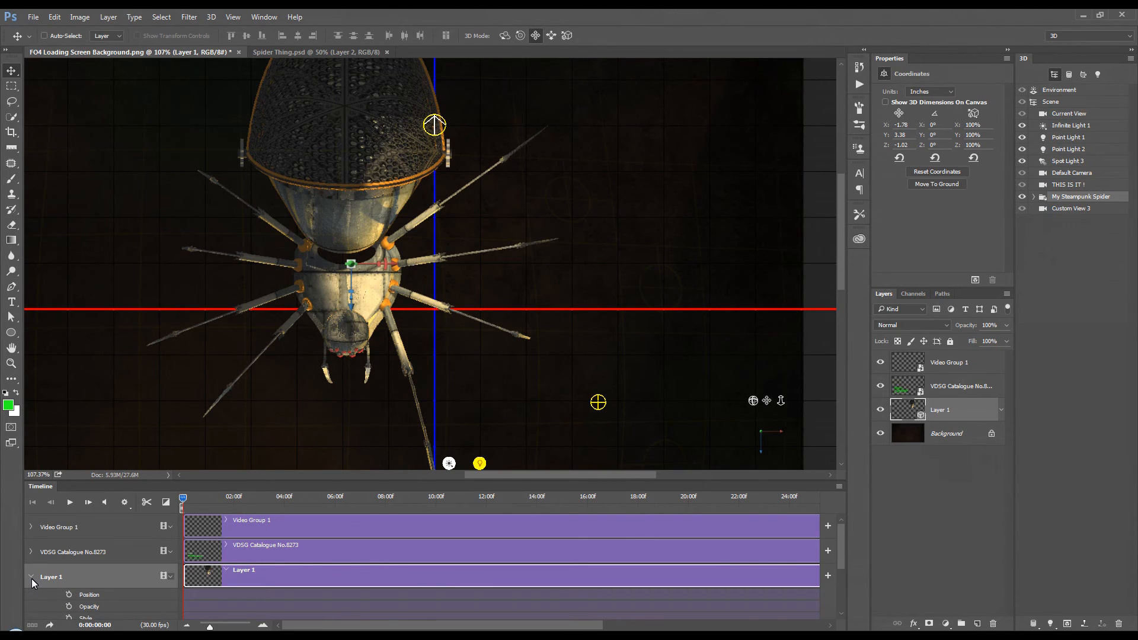
pyautogui.moveTo(841, 537); pyautogui.dragTo(838, 599)
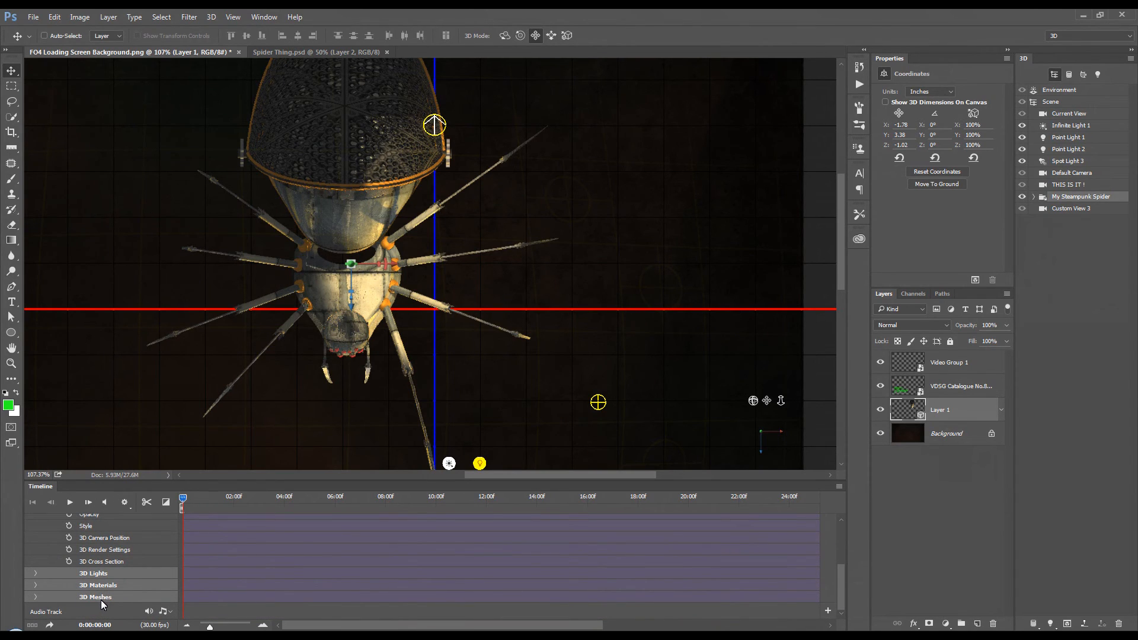
pyautogui.click(36, 598)
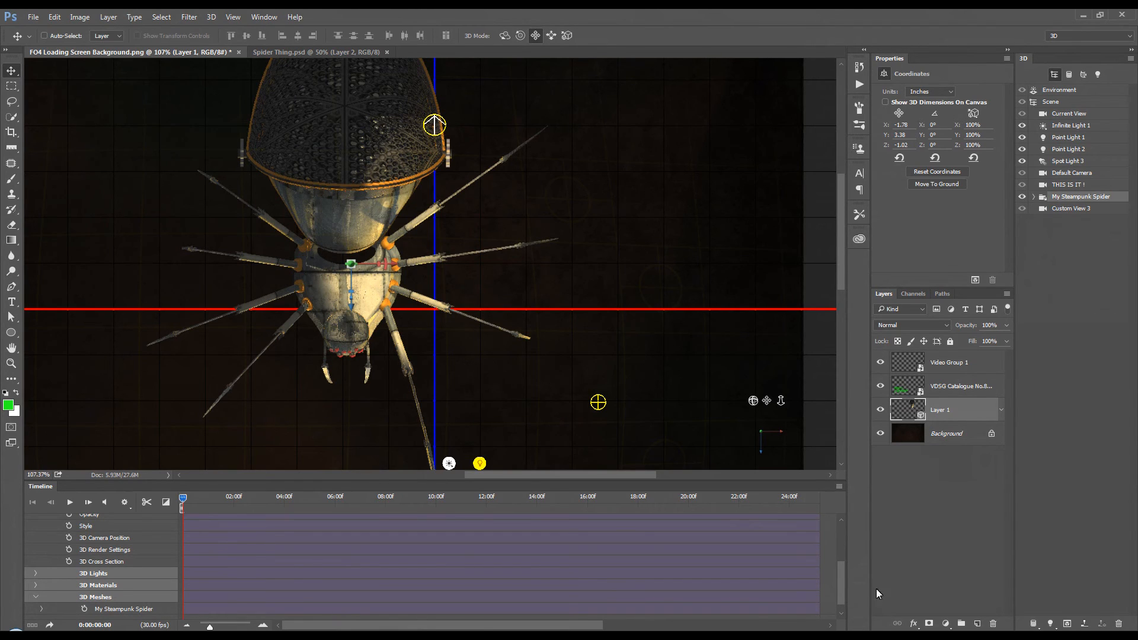
pyautogui.moveTo(844, 575); pyautogui.dragTo(847, 604)
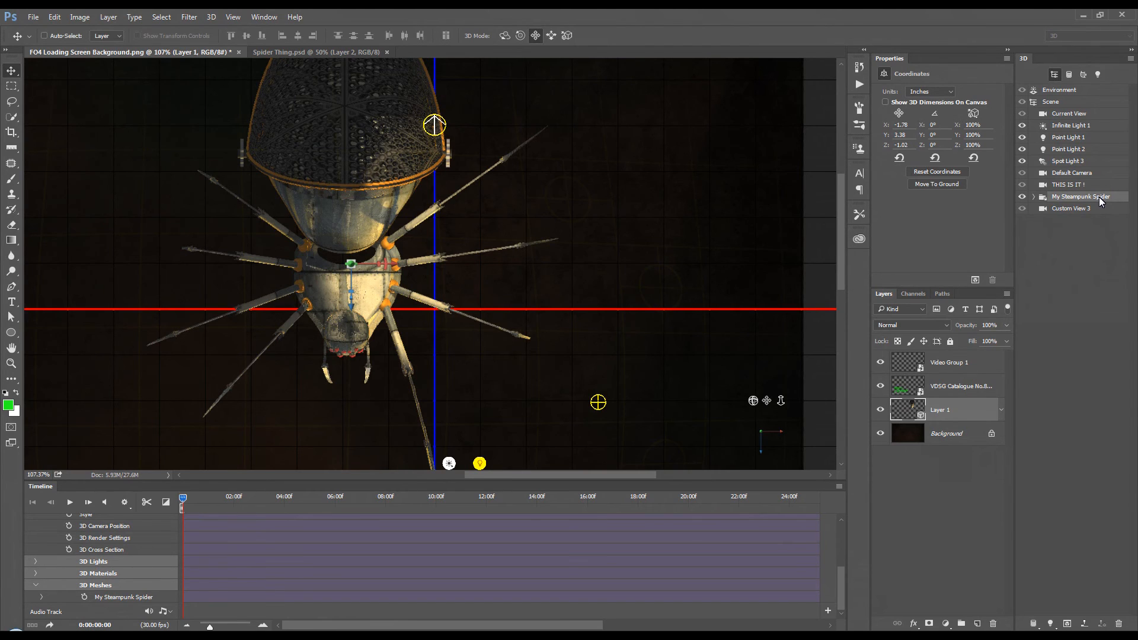
pyautogui.click(85, 598)
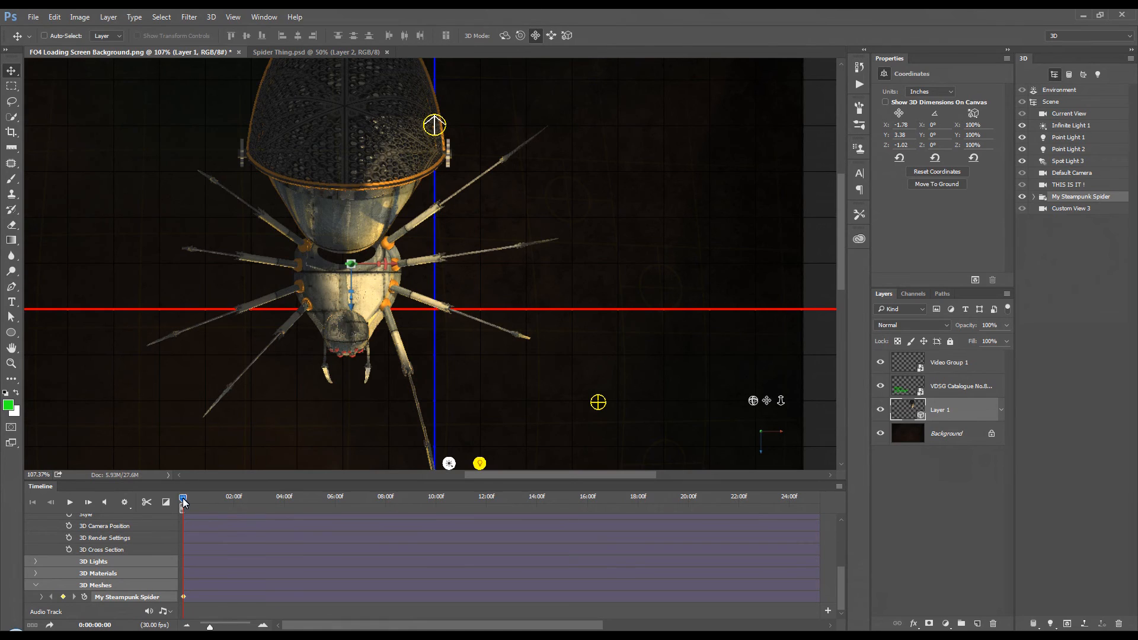
pyautogui.moveTo(182, 498); pyautogui.dragTo(188, 499)
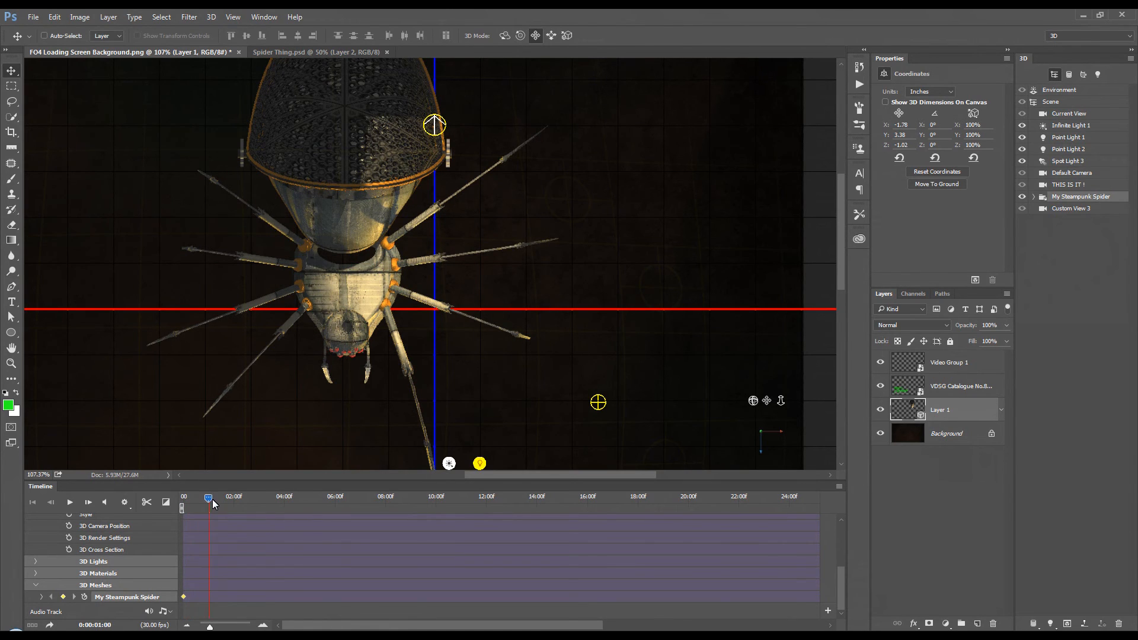
pyautogui.moveTo(362, 506); pyautogui.dragTo(437, 500)
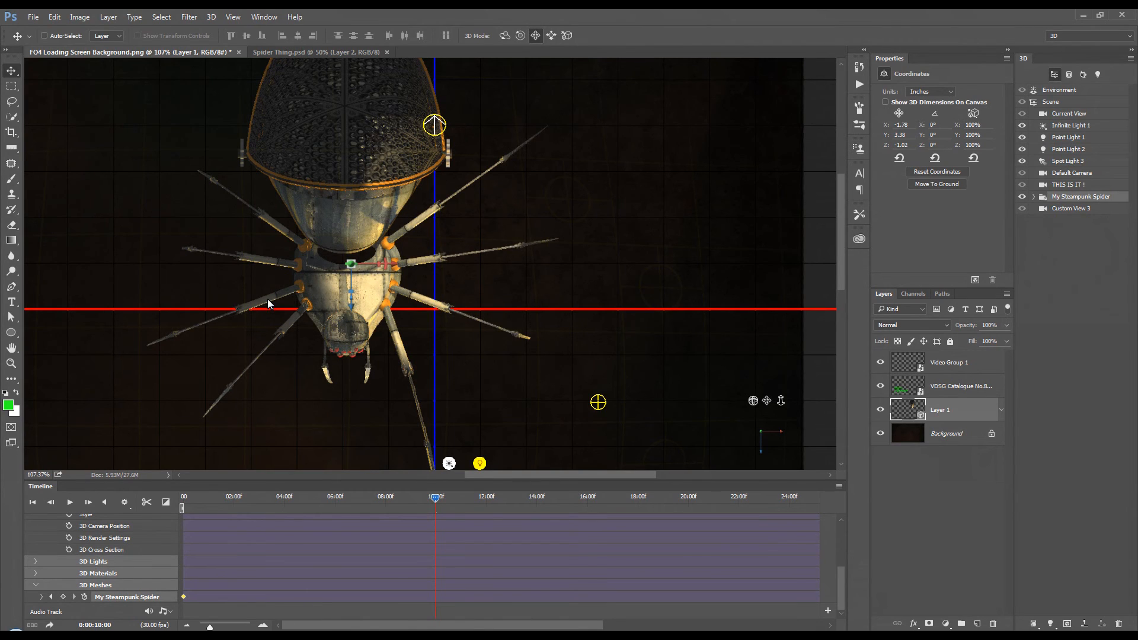
# Step: Check the advanced graphics processor settings in the Performance preferences, including the drawing mode and OpenCL option
pyautogui.click(54, 19)
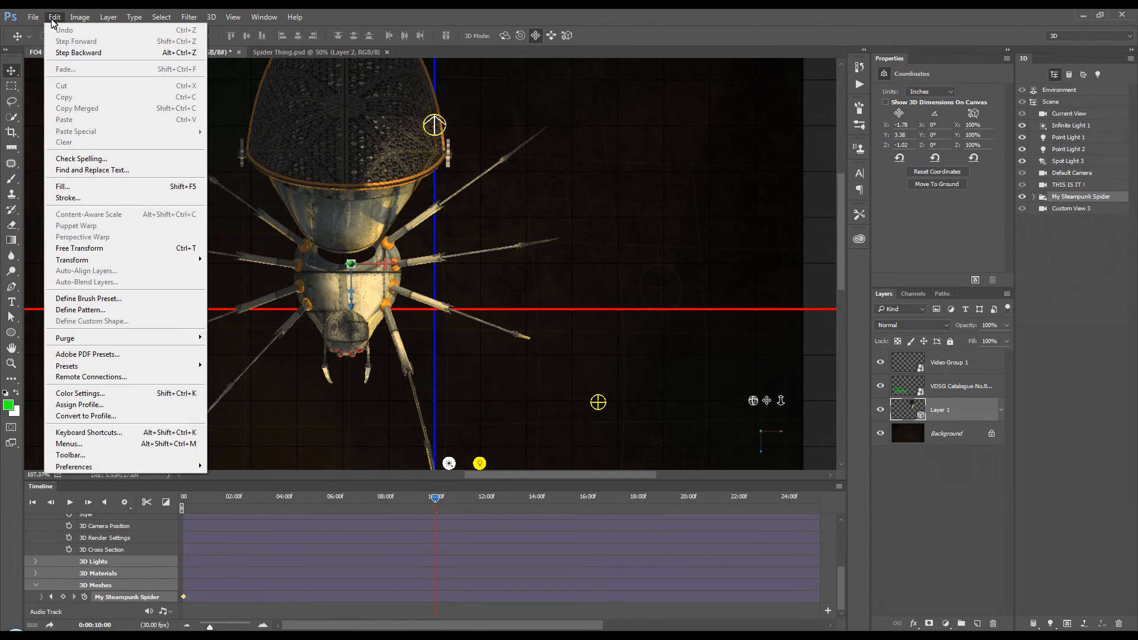
pyautogui.moveTo(114, 470)
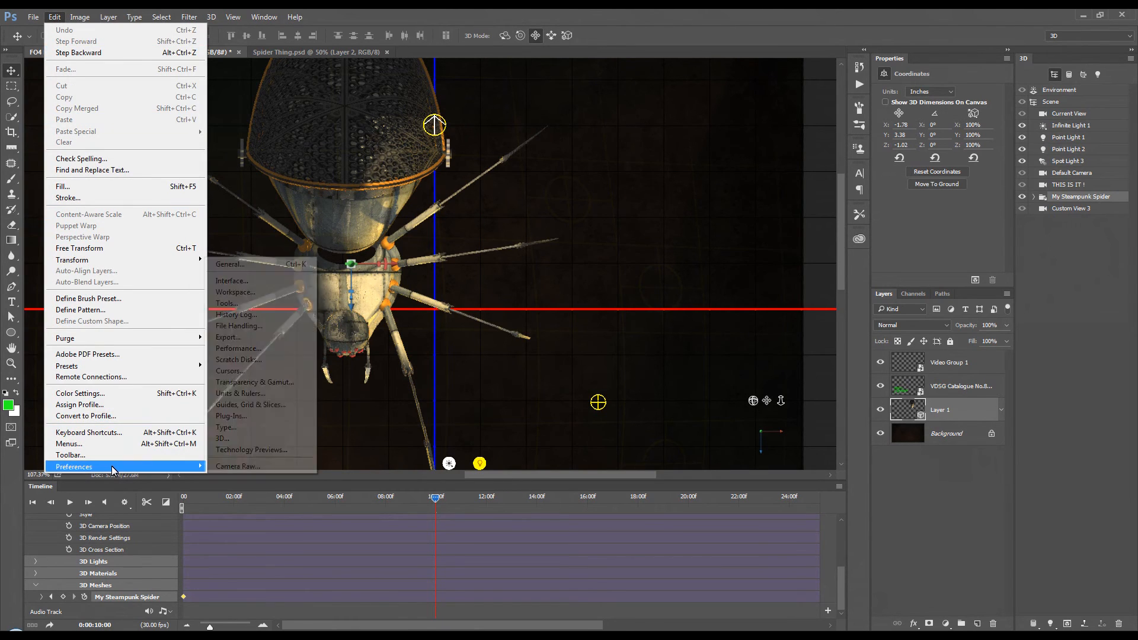
pyautogui.click(292, 352)
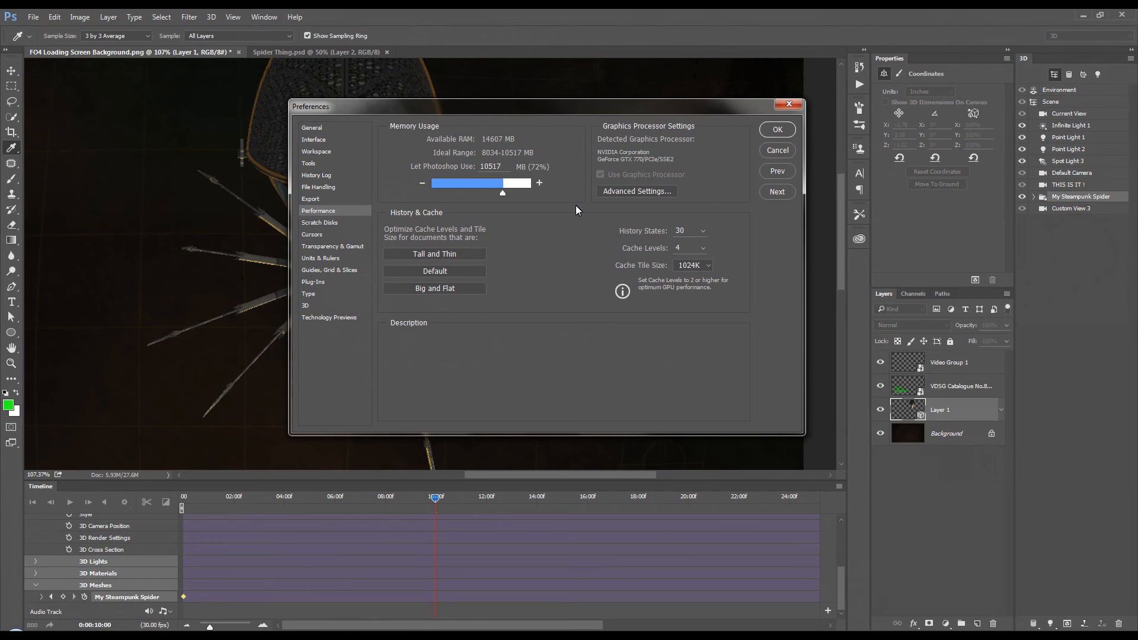
pyautogui.click(664, 193)
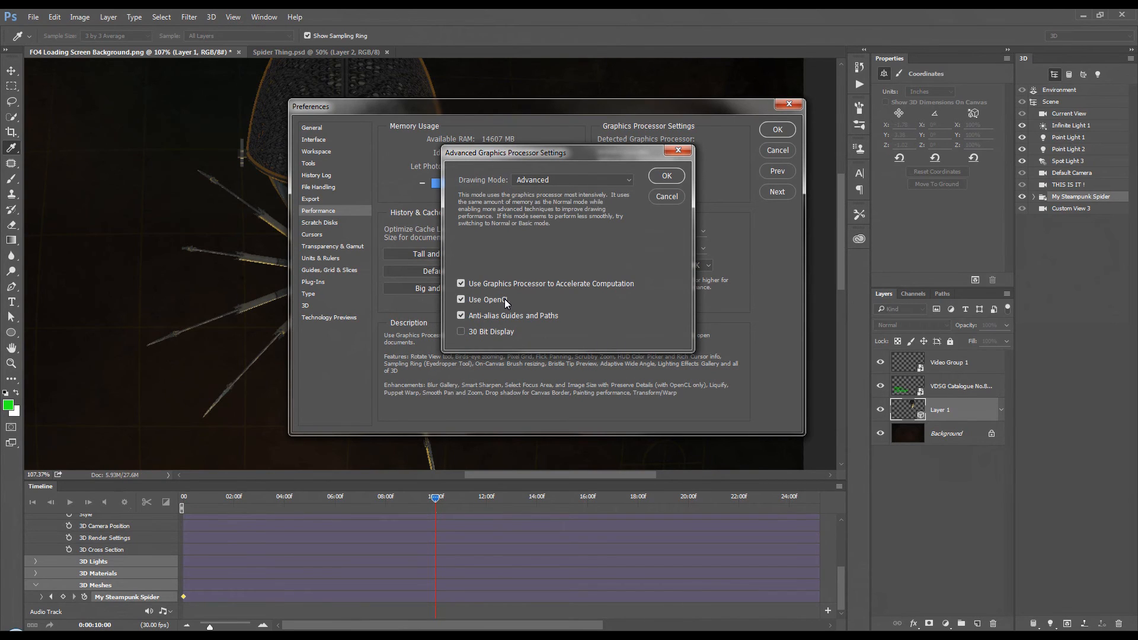
pyautogui.moveTo(505, 300)
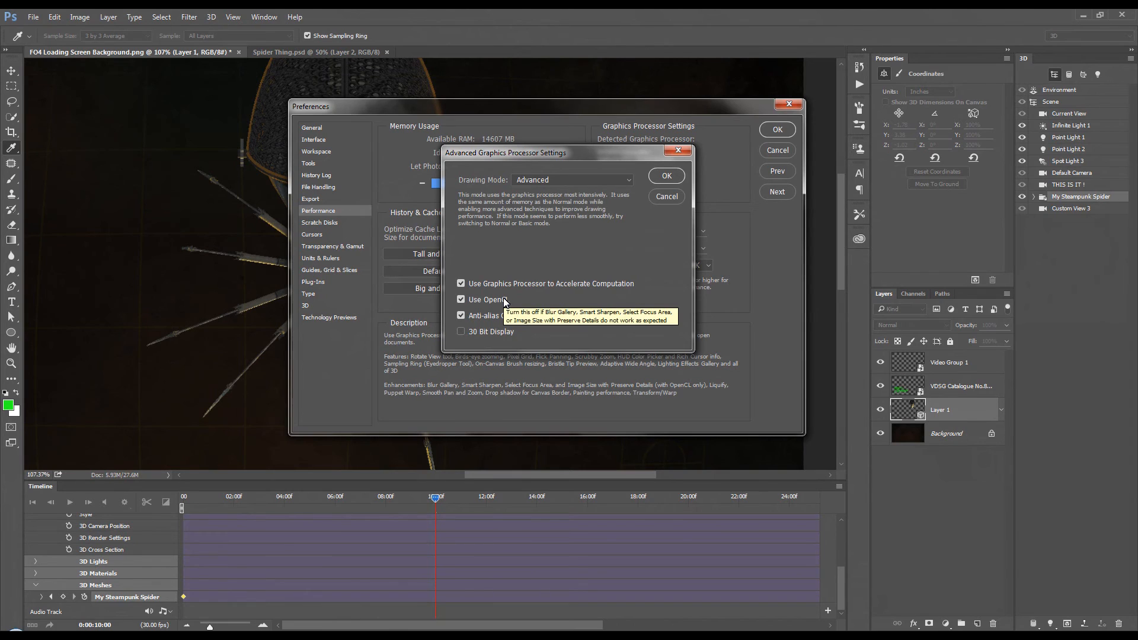
pyautogui.click(674, 176)
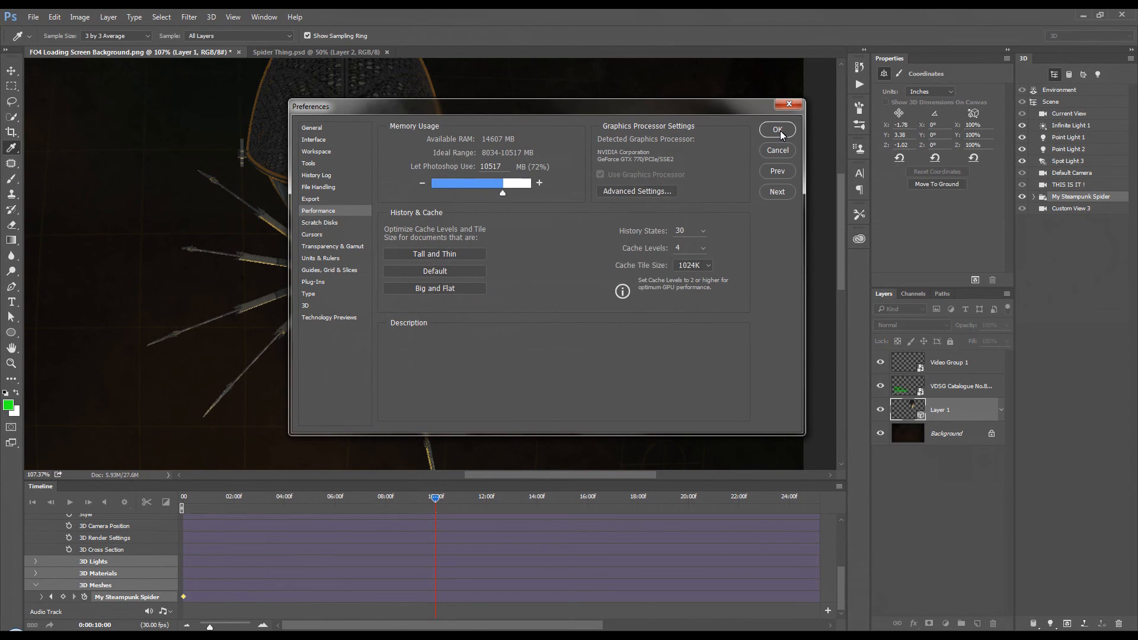
pyautogui.click(780, 133)
# Step: Rotate My Steampunk Spider about 120° around its Y axis at the 10-second mark
pyautogui.press('v')
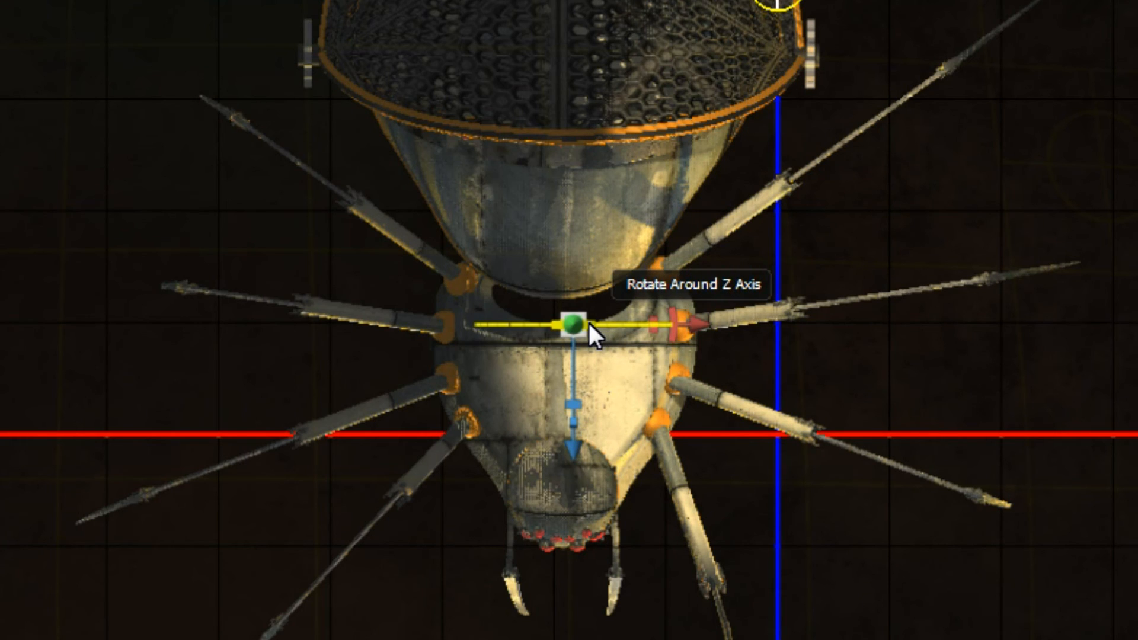
pyautogui.moveTo(582, 323); pyautogui.dragTo(592, 322)
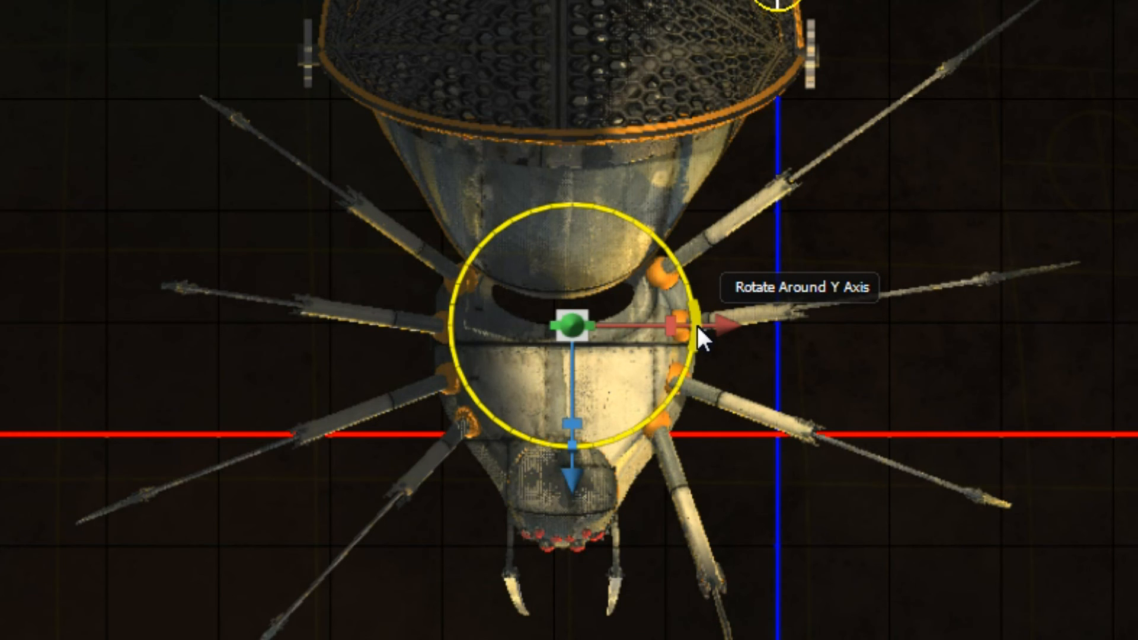
pyautogui.moveTo(697, 325); pyautogui.dragTo(690, 350)
pyautogui.moveTo(681, 368); pyautogui.dragTo(589, 444)
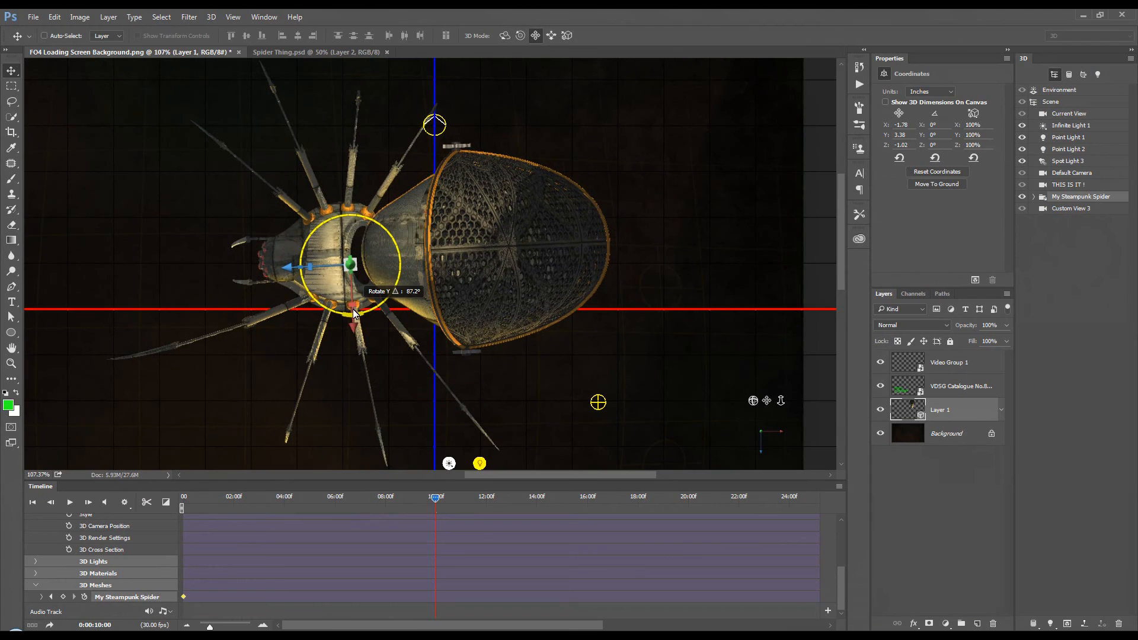
pyautogui.moveTo(353, 313); pyautogui.dragTo(319, 322)
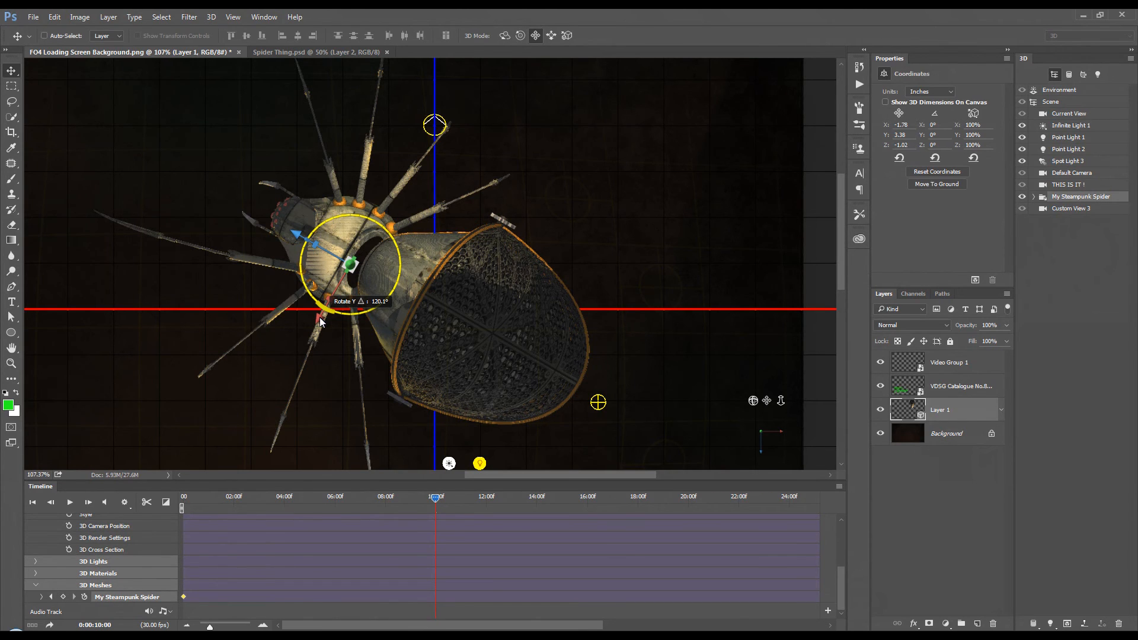
pyautogui.moveTo(319, 320); pyautogui.dragTo(320, 320)
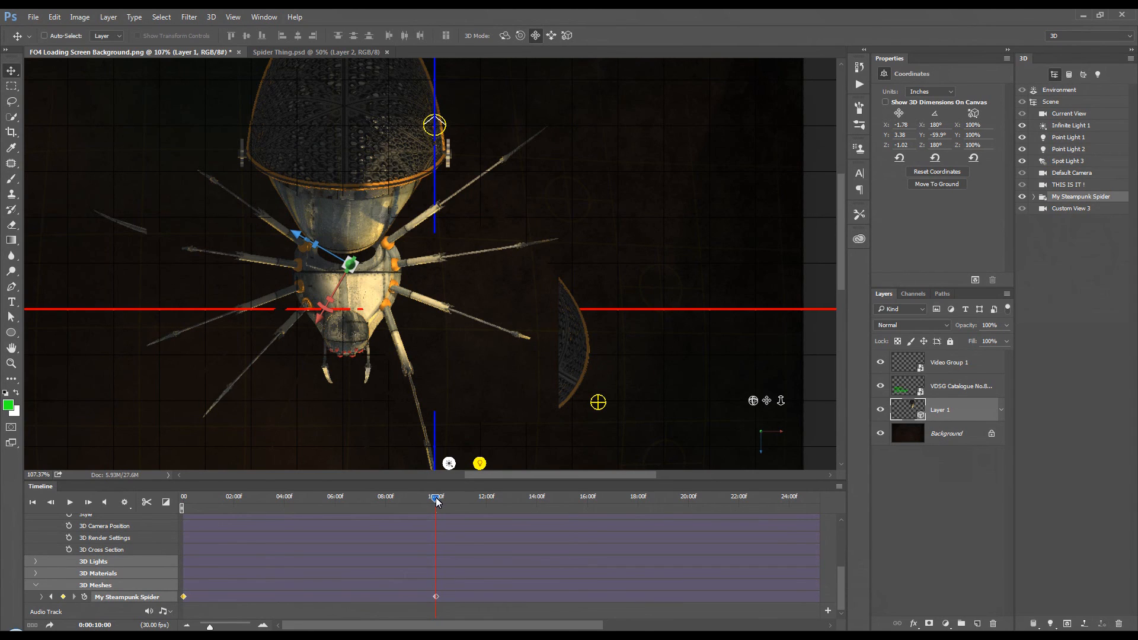
# Step: Move the playhead to 20 seconds and rotate My Steampunk Spider about 120° around its Y axis there
pyautogui.moveTo(436, 498); pyautogui.dragTo(537, 514)
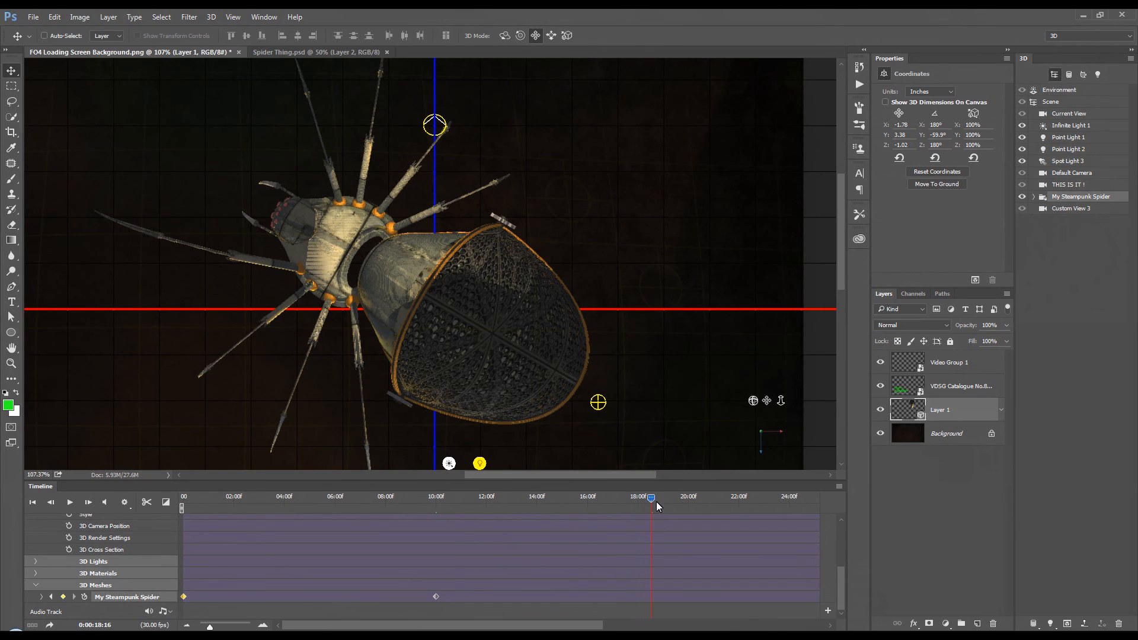
pyautogui.moveTo(675, 504); pyautogui.dragTo(690, 505)
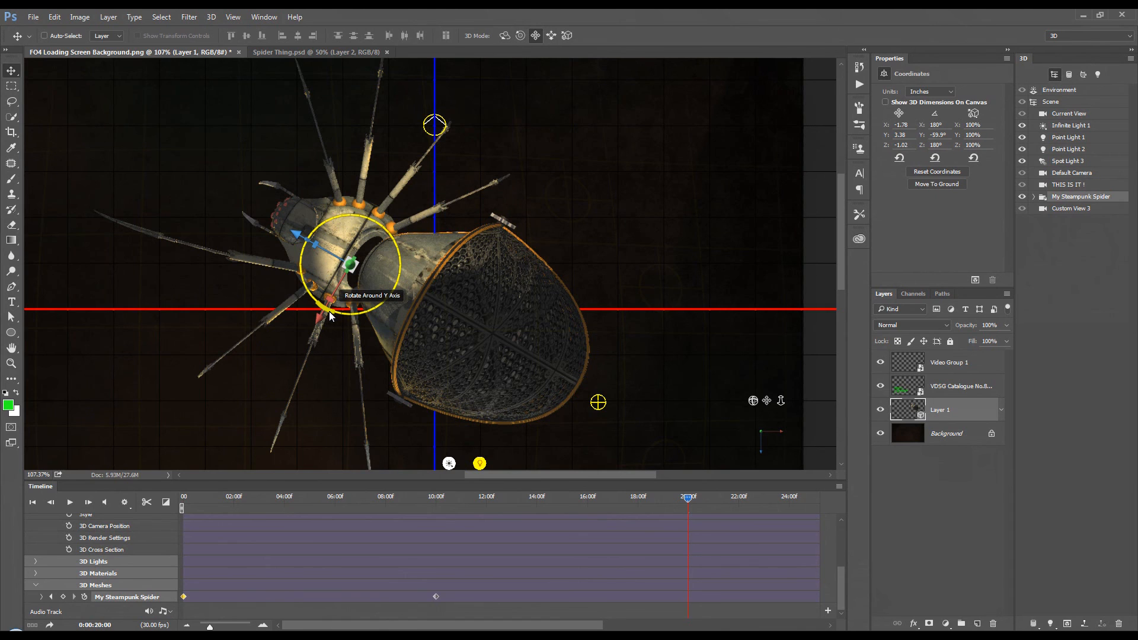
pyautogui.moveTo(329, 311); pyautogui.dragTo(322, 215)
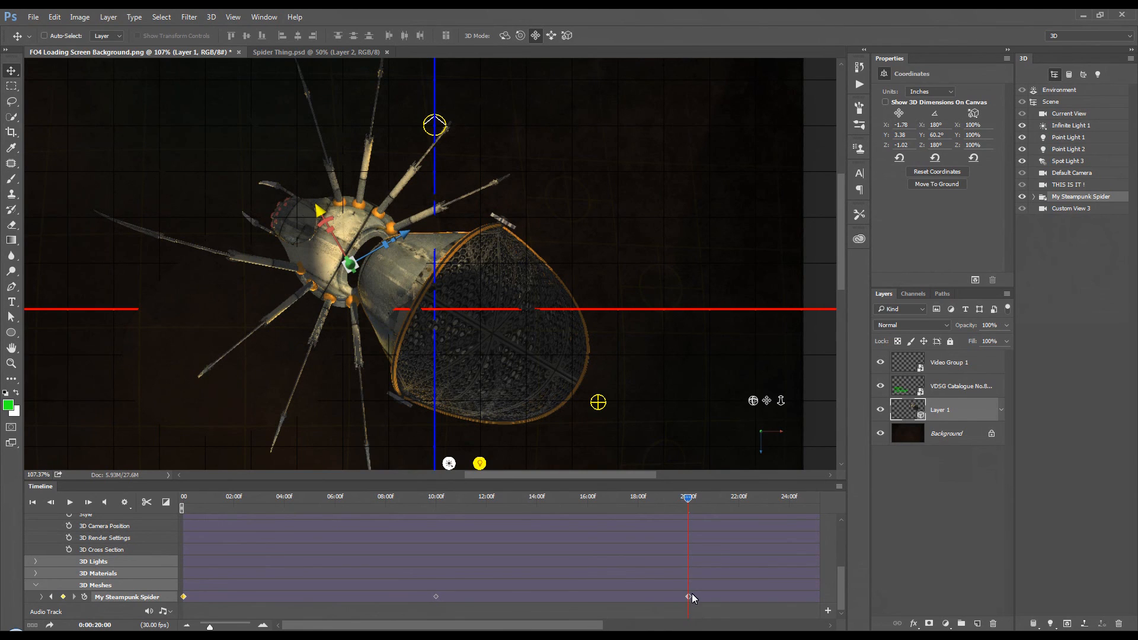
# Step: Move the playhead to the timeline's end at 0:00:29:29 and rotate My Steampunk Spider about 120° around its Y axis
pyautogui.moveTo(583, 627); pyautogui.dragTo(760, 607)
pyautogui.moveTo(332, 499); pyautogui.dragTo(476, 500)
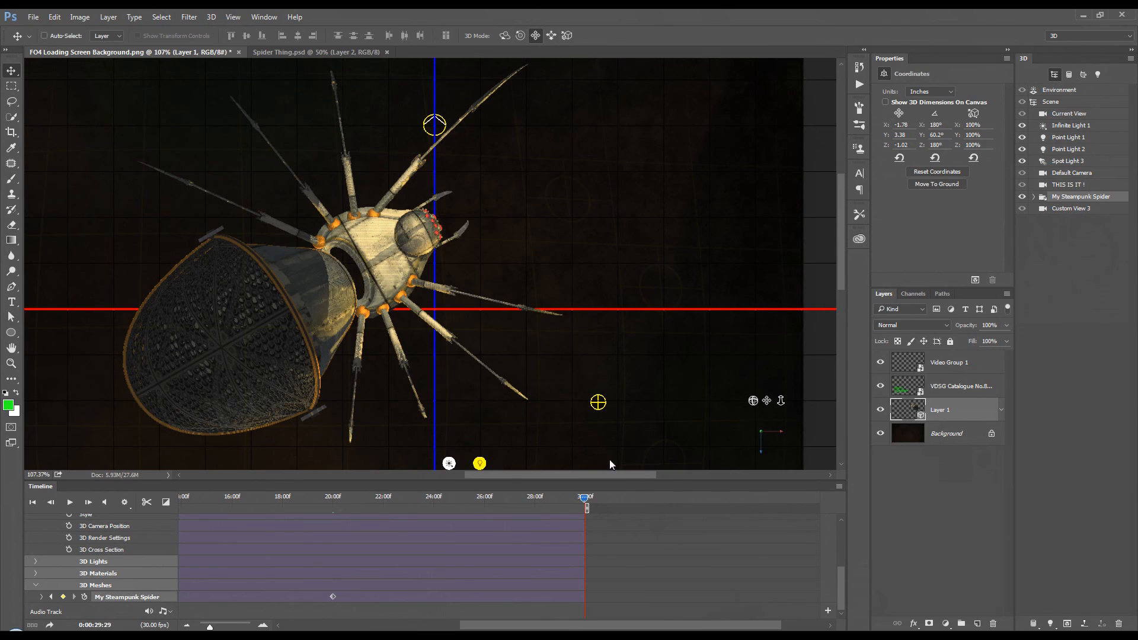
pyautogui.moveTo(334, 222); pyautogui.dragTo(397, 270)
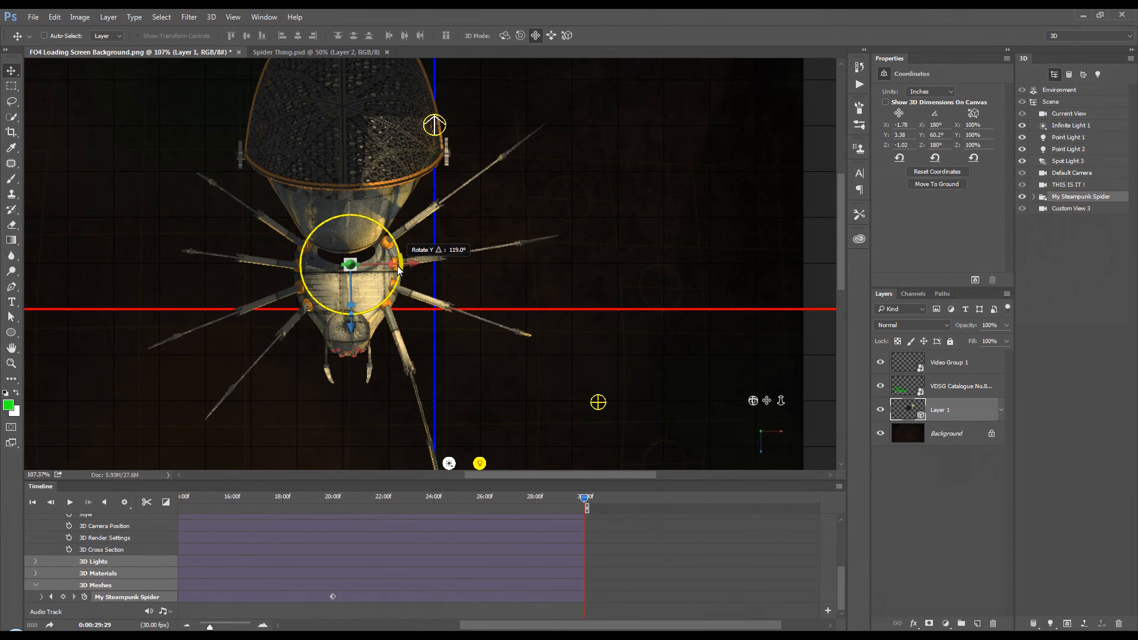
pyautogui.moveTo(398, 270); pyautogui.dragTo(398, 270)
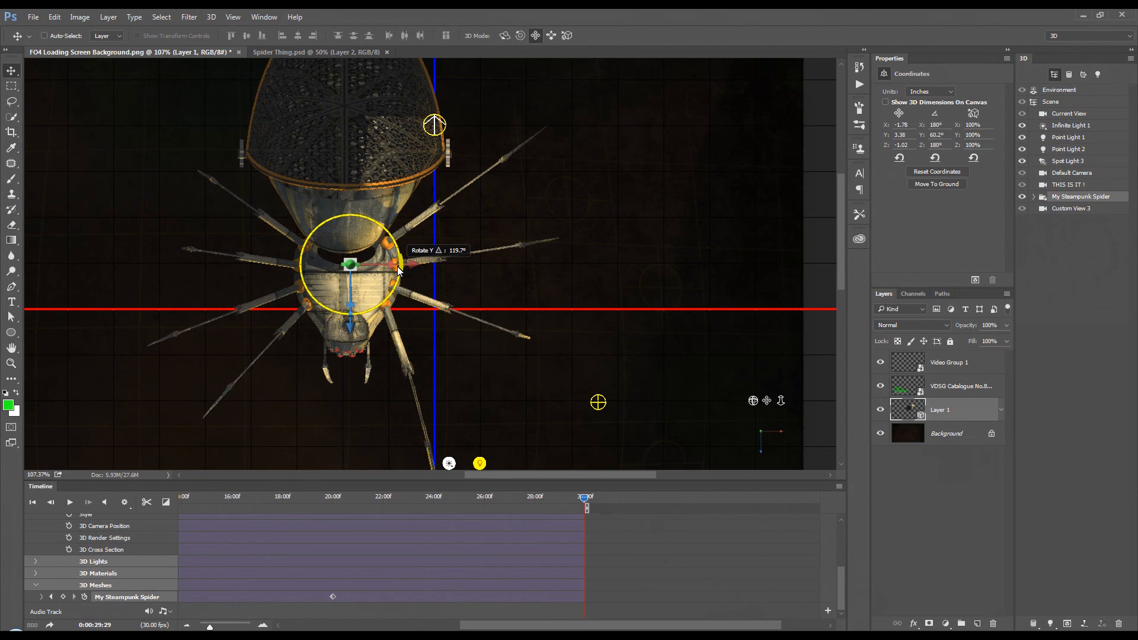
pyautogui.moveTo(397, 270); pyautogui.dragTo(397, 270)
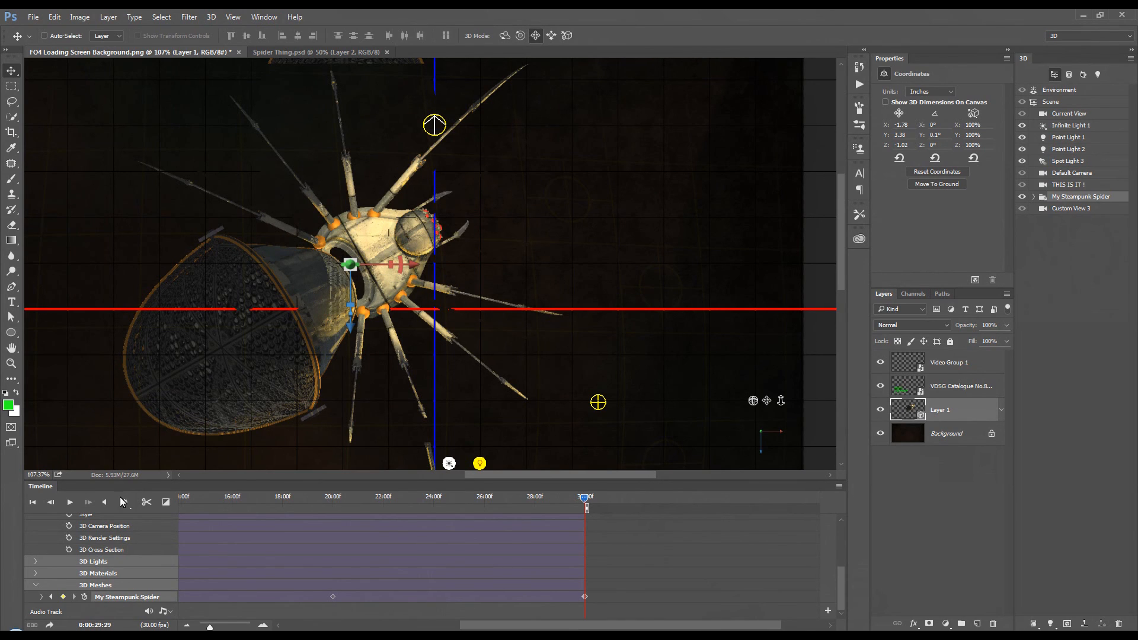
# Step: Return to the first frame, fit the whole canvas on screen, switch the camera to Custom View 3 and play the animation through
pyautogui.click(37, 507)
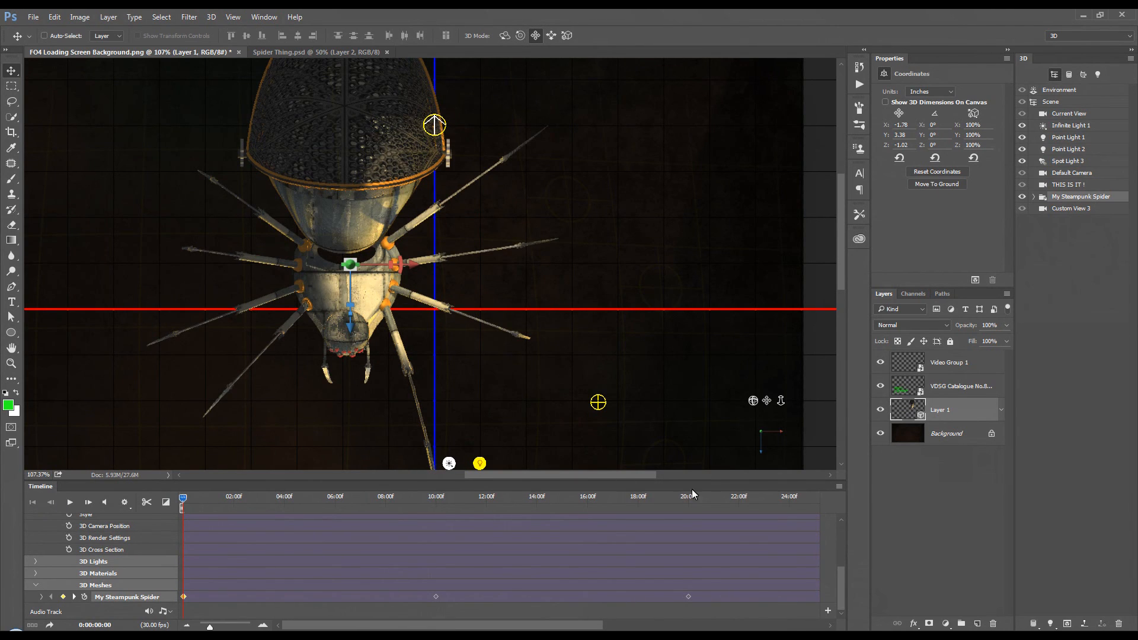
pyautogui.moveTo(730, 482); pyautogui.dragTo(732, 514)
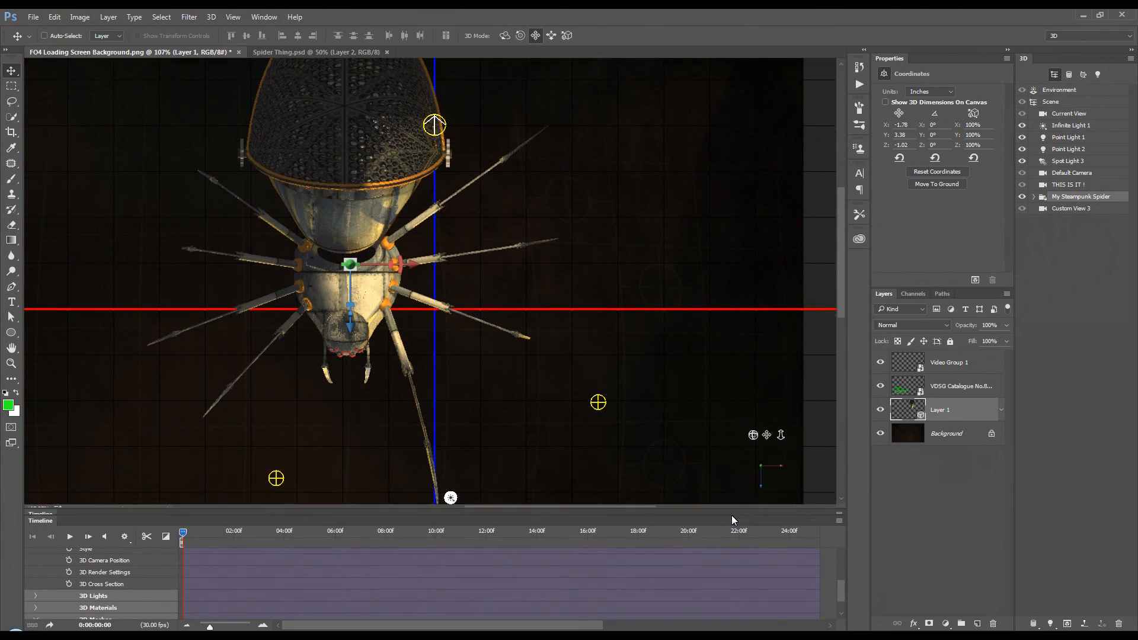
pyautogui.doubleClick(13, 349)
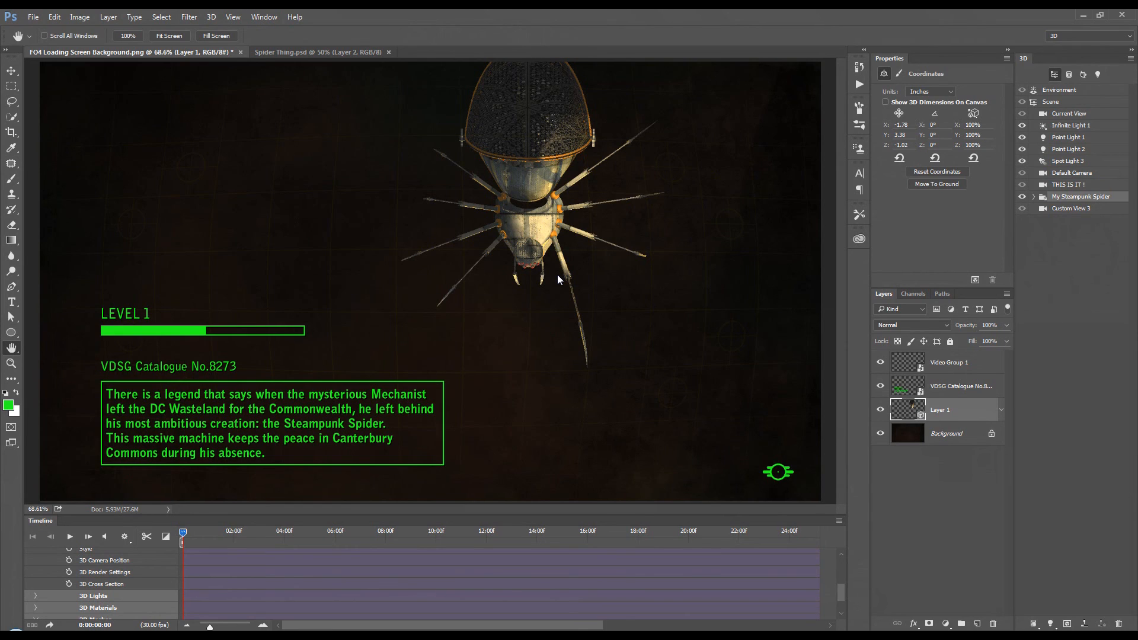
pyautogui.click(1088, 212)
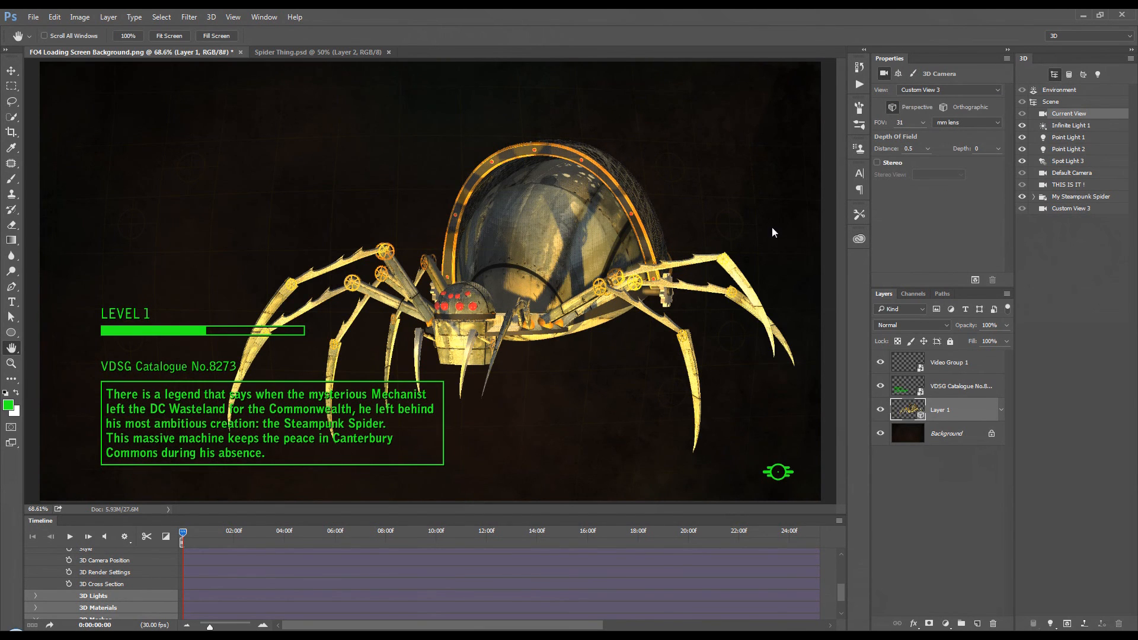
pyautogui.click(70, 537)
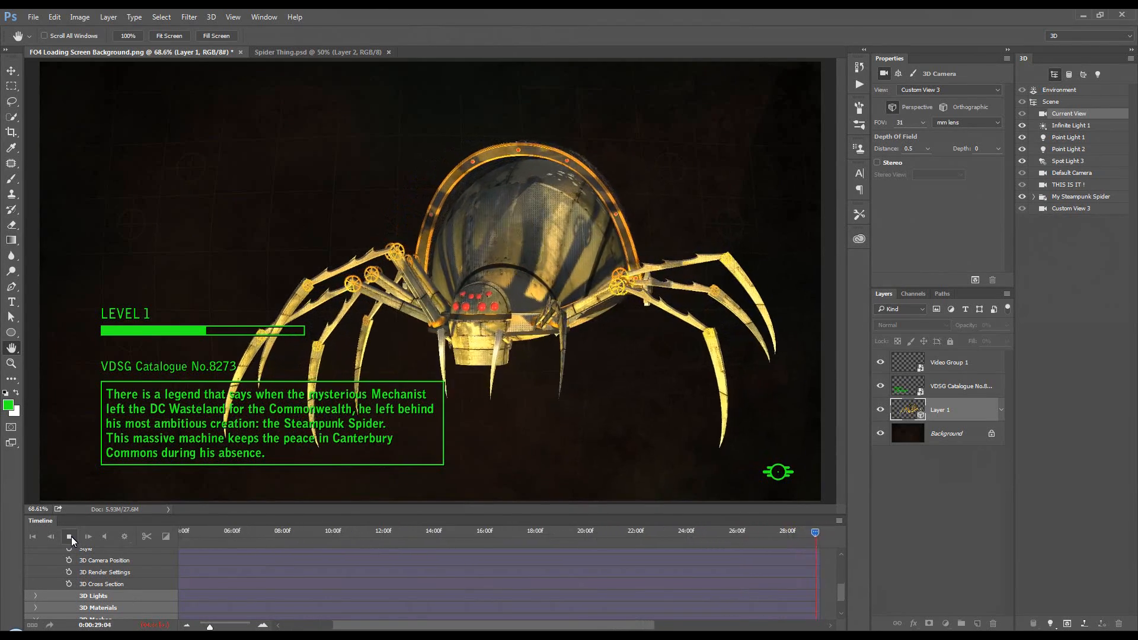
pyautogui.click(70, 536)
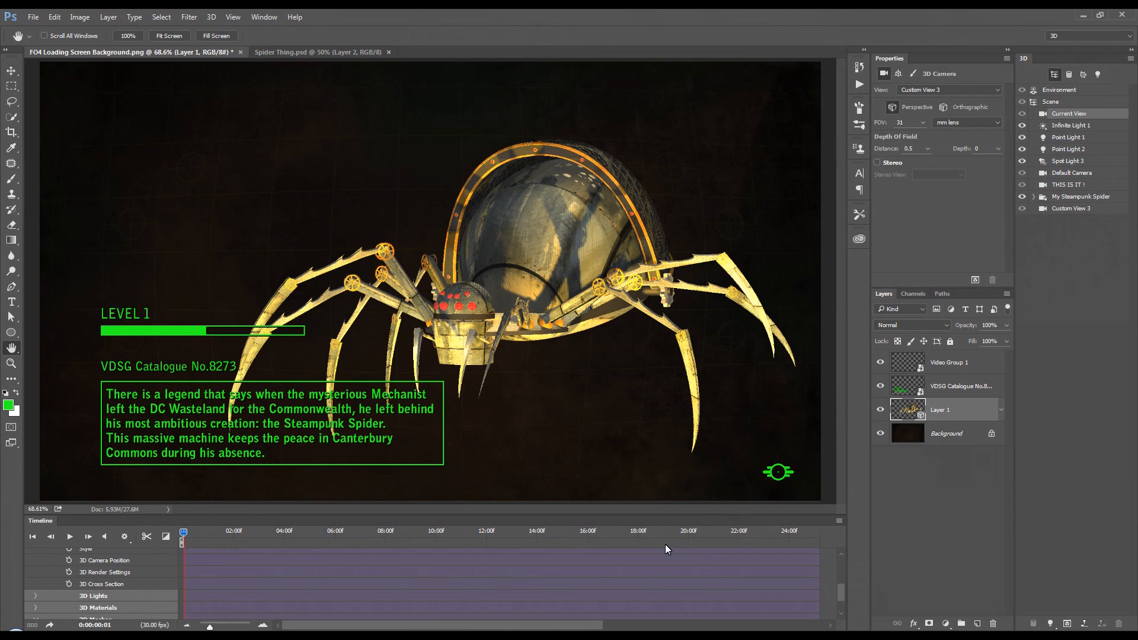
# Step: Examine the Render Video settings, including the Ray Traced Final and Ray Traced Draft 3D quality options, and leave without rendering
pyautogui.click(838, 521)
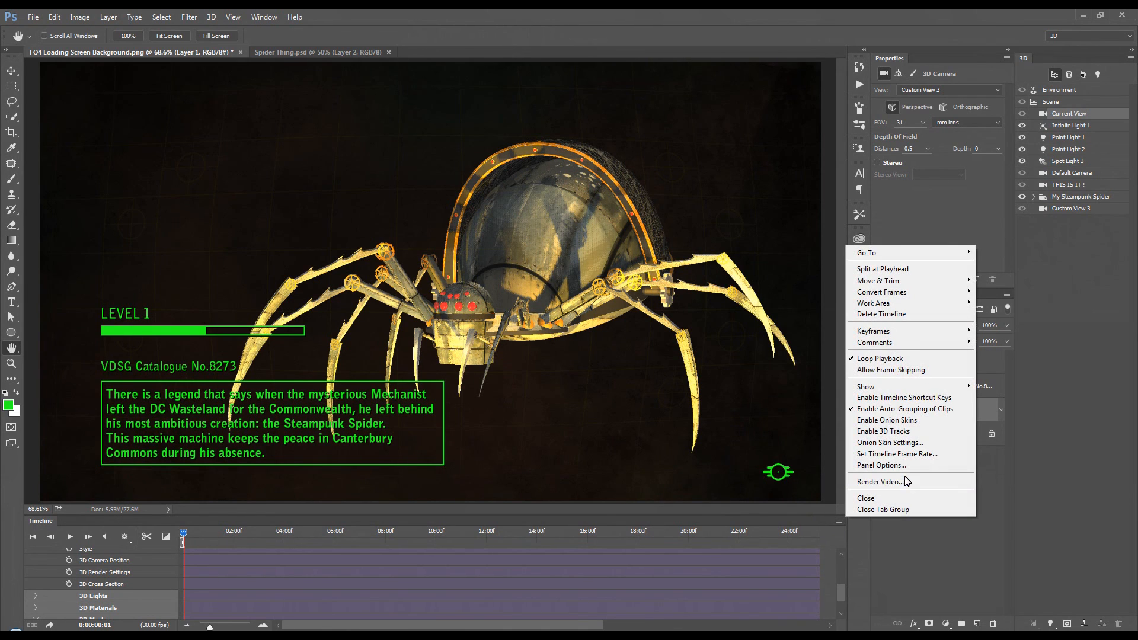
pyautogui.click(926, 484)
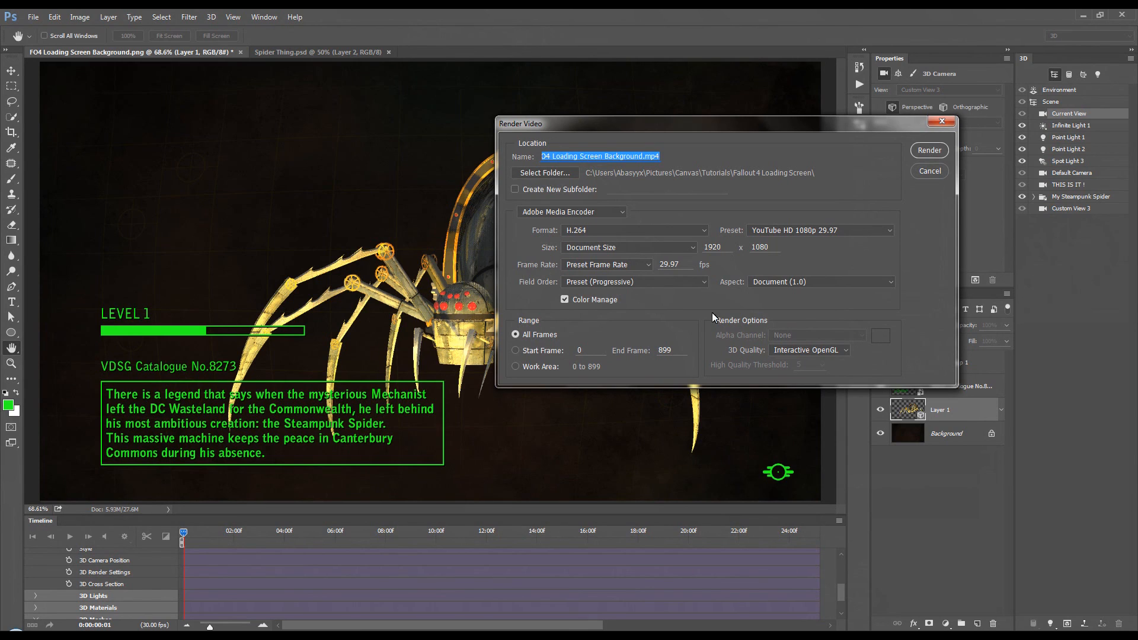
pyautogui.click(845, 349)
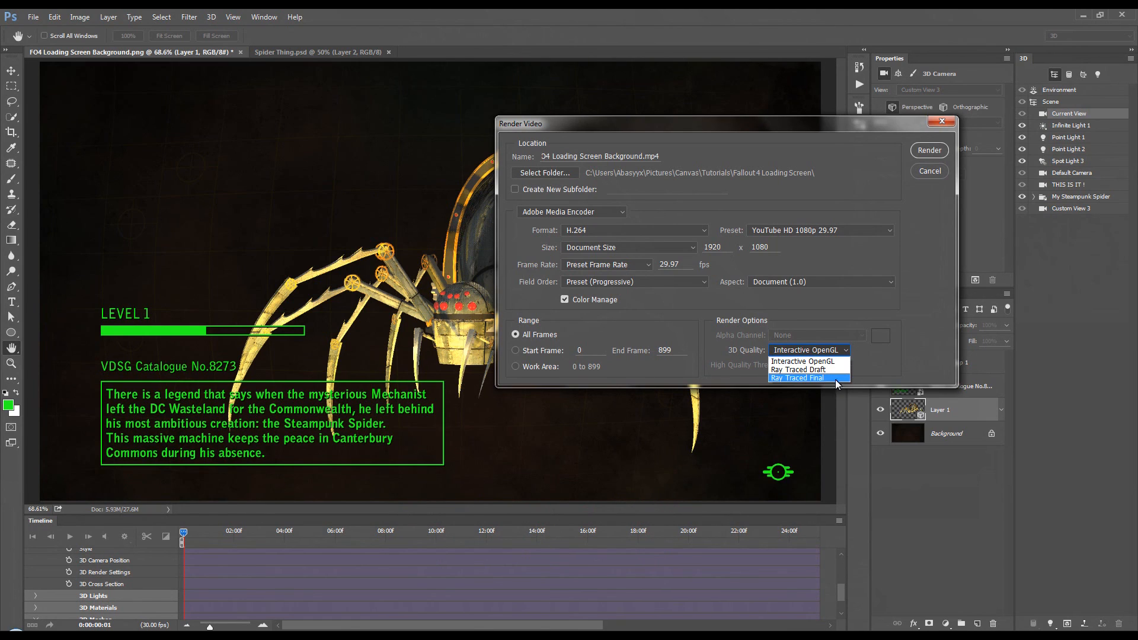
pyautogui.click(837, 378)
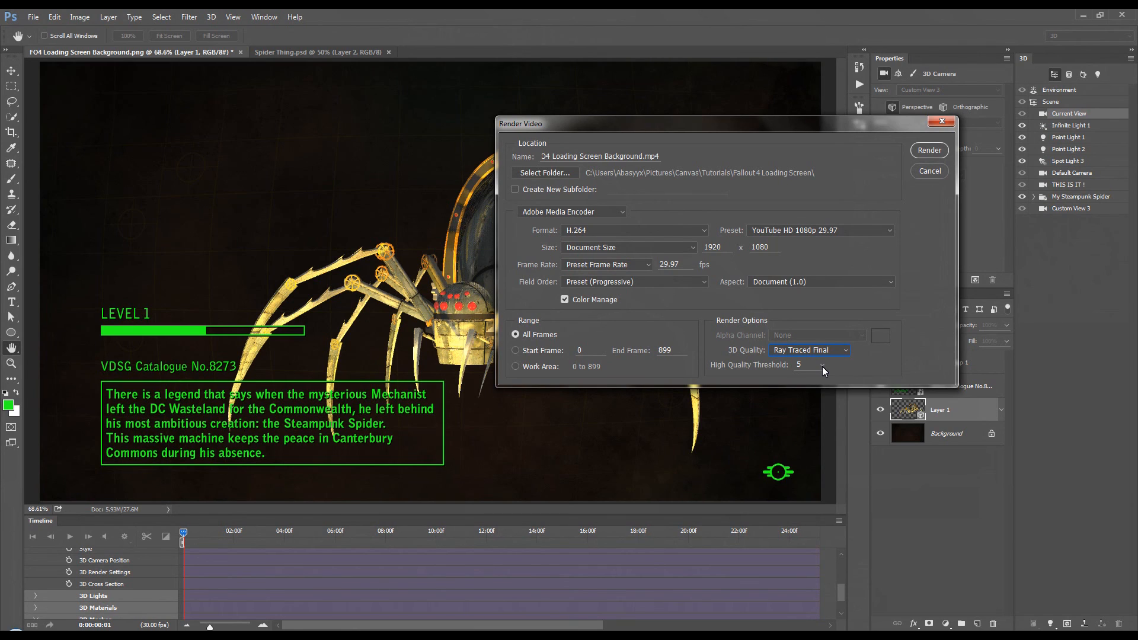
pyautogui.click(844, 351)
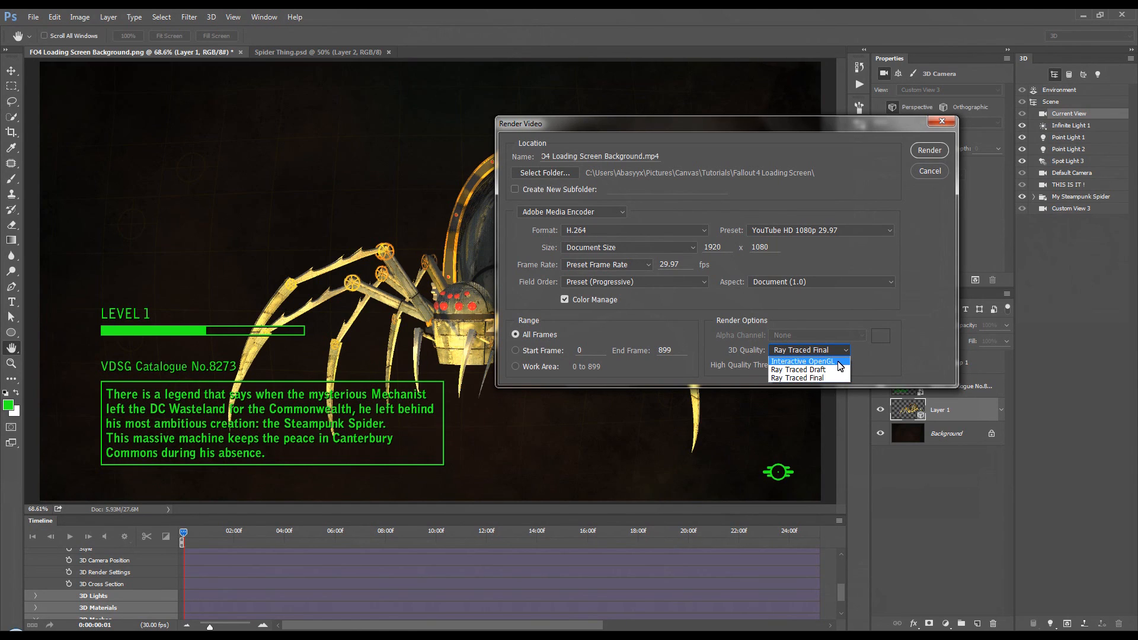
pyautogui.click(838, 371)
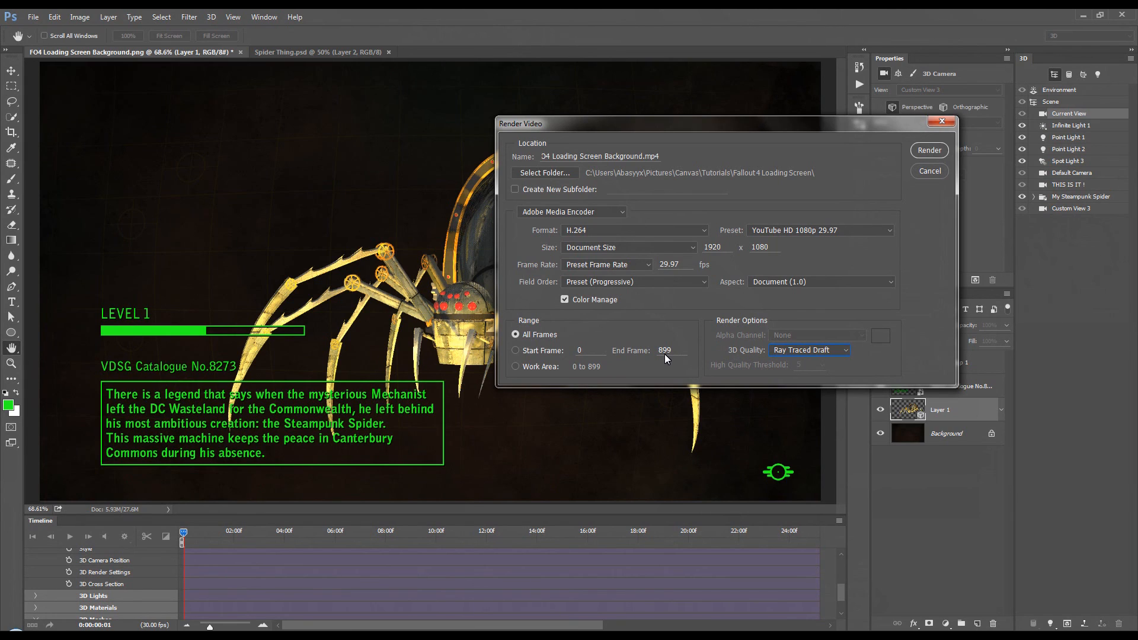
pyautogui.click(925, 172)
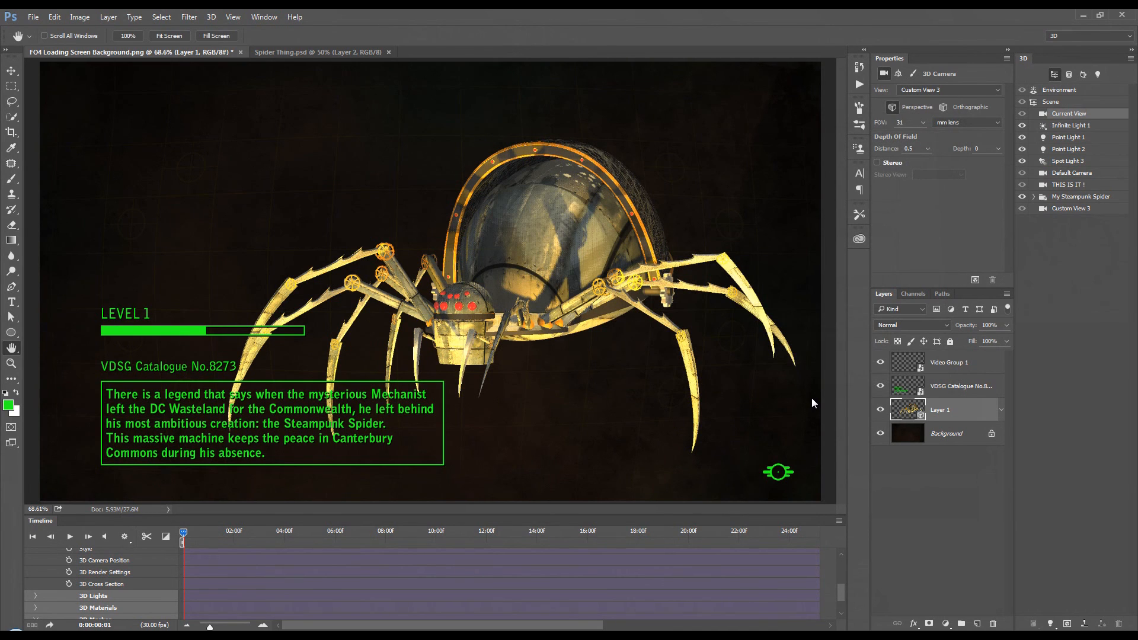